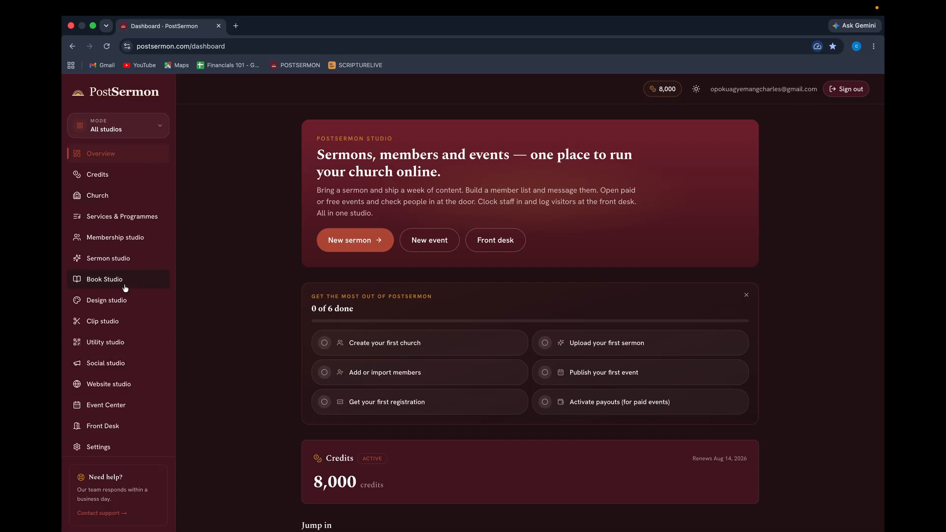
Go to the Church page and open the New church dialog.
left_click(102, 197)
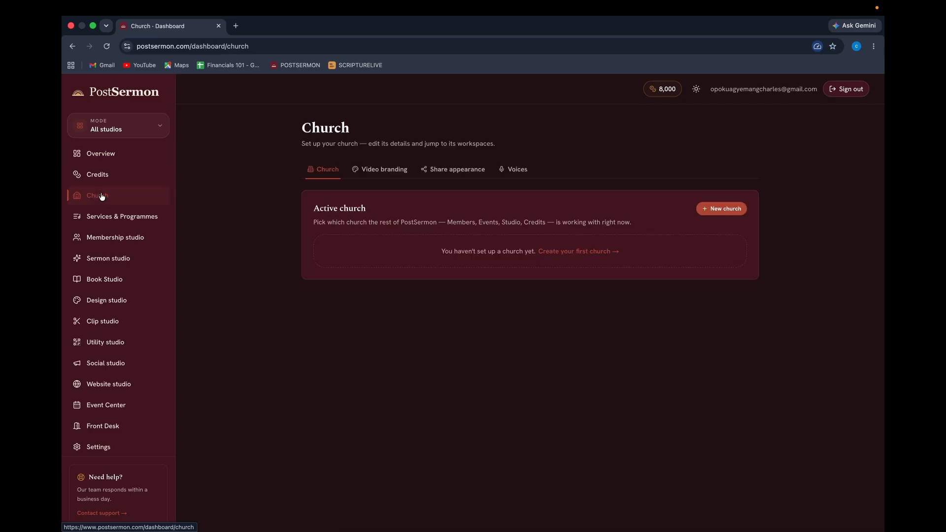
left_click(718, 209)
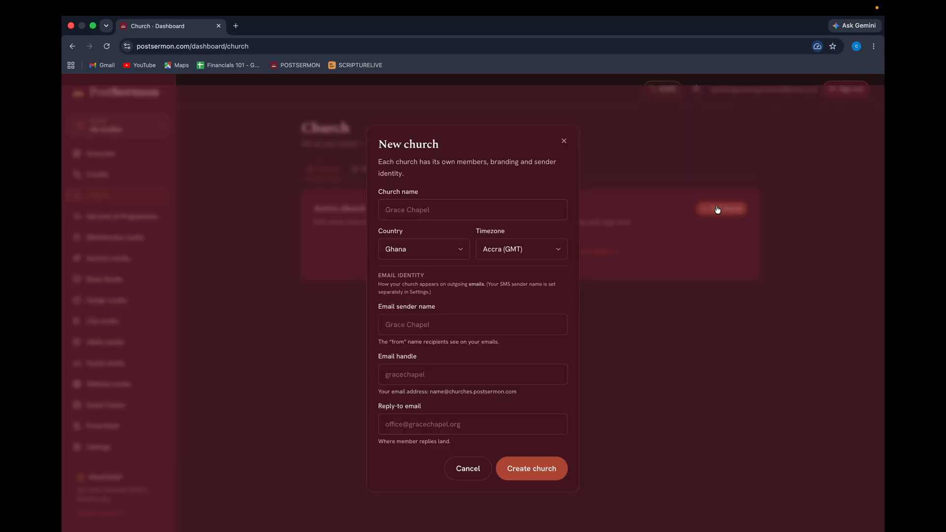
Name the church ABLE GOD PRAYER CENTER, keeping Ghana and the Accra (GMT) timezone.
left_click(438, 203)
type("ABL")
type("E GOD BELIEVER")
type("S ASSEM")
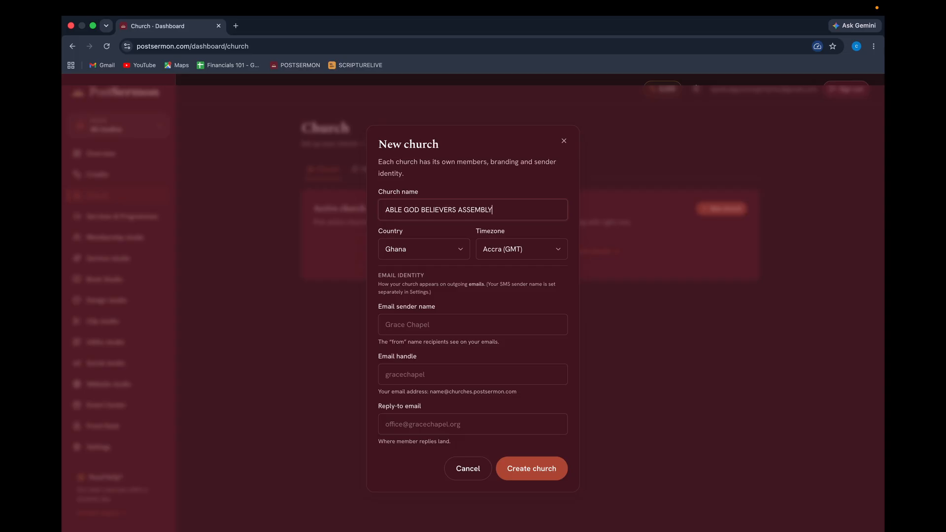
key("BackSpace")
key("BackSpace")
key("BackSpace")
key("BackSpace")
key("BackSpace")
key("BackSpace")
key("BackSpace")
key("BackSpace")
key("BackSpace")
key("BackSpace")
key("BackSpace")
key("BackSpace")
type("PRAYER CENTER")
left_click(420, 250)
left_click(418, 244)
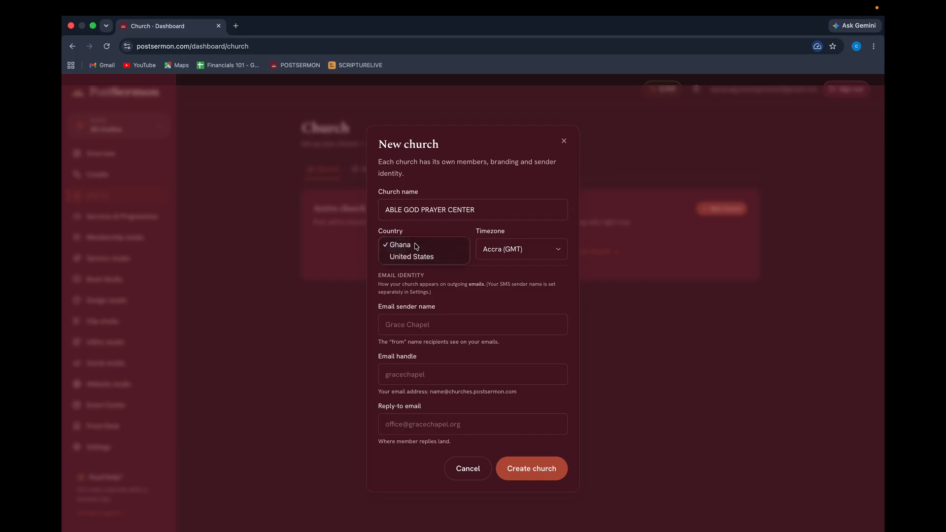
left_click(520, 252)
left_click(511, 249)
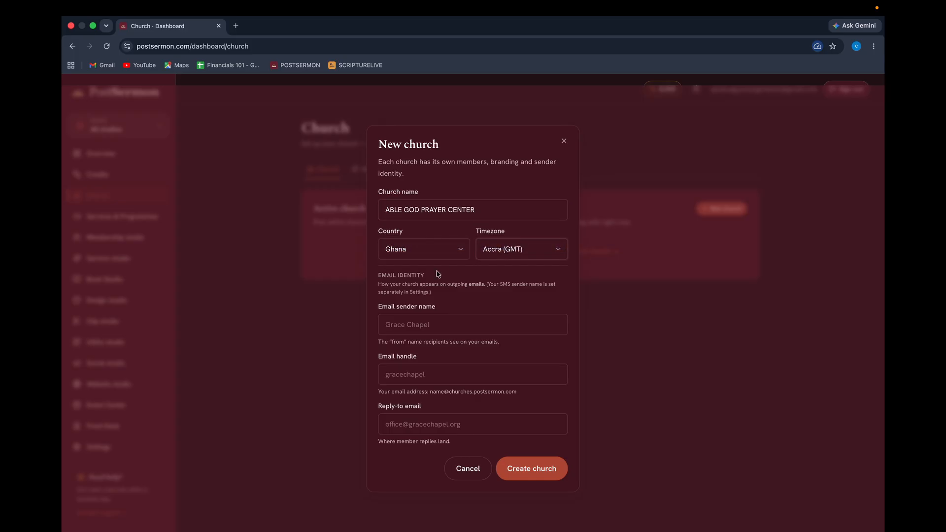
Set sender name ABLE GOD PRAYER CENTER, handle ablegodprayercenterr, the saved reply-to email, and create the church.
left_click(408, 328)
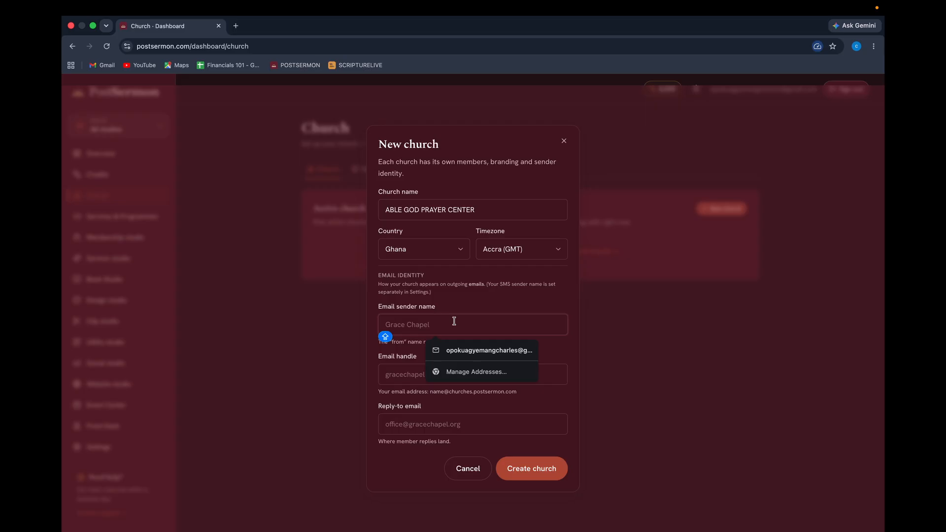
key("Caps_Lock")
type("ABLE GOD")
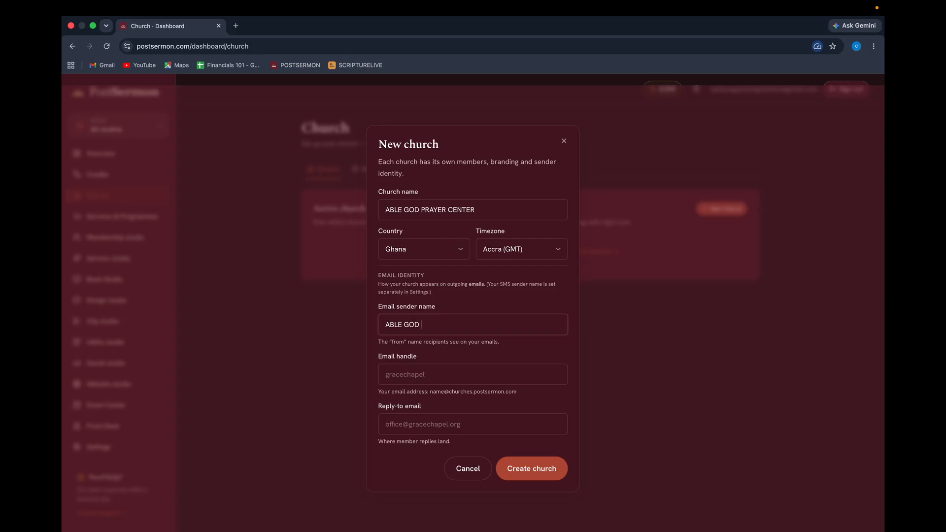
type(" PRAYER CENTER")
left_click(401, 376)
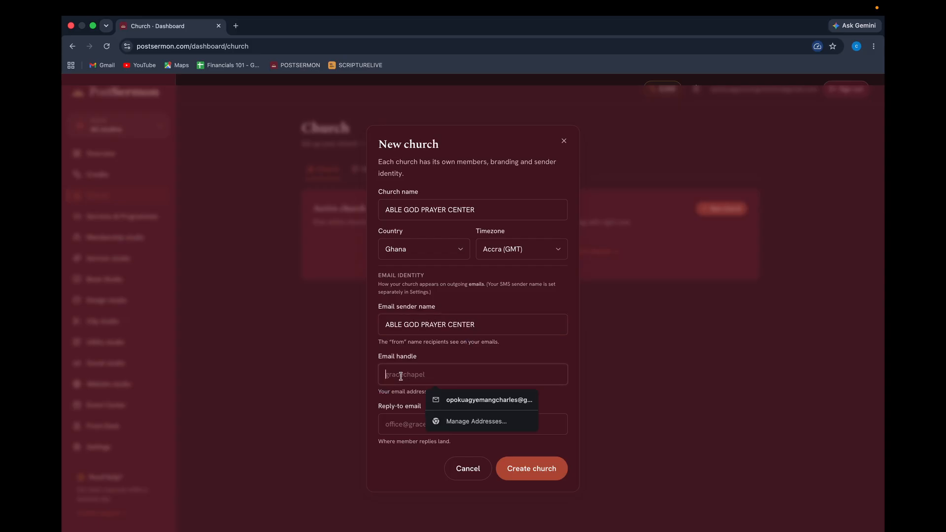
type("ableg")
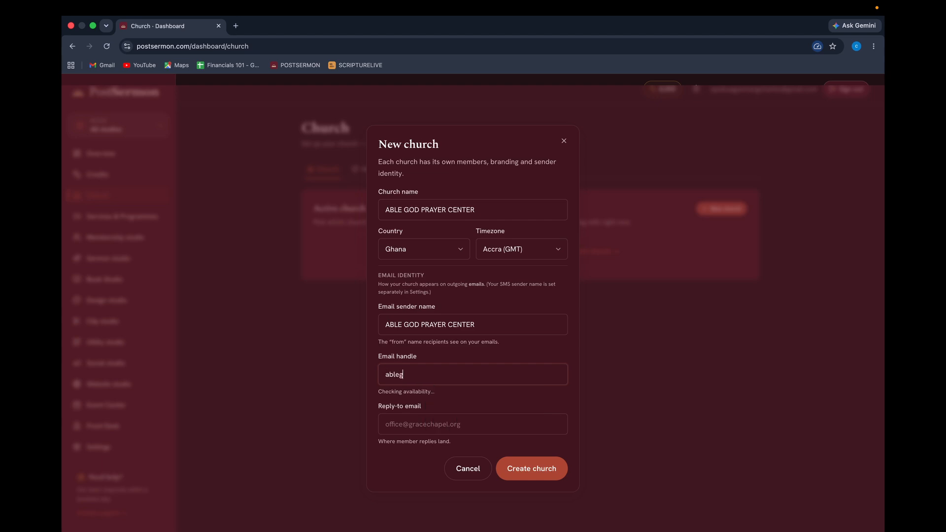
type("i")
key("BackSpace")
type("odprayercenter")
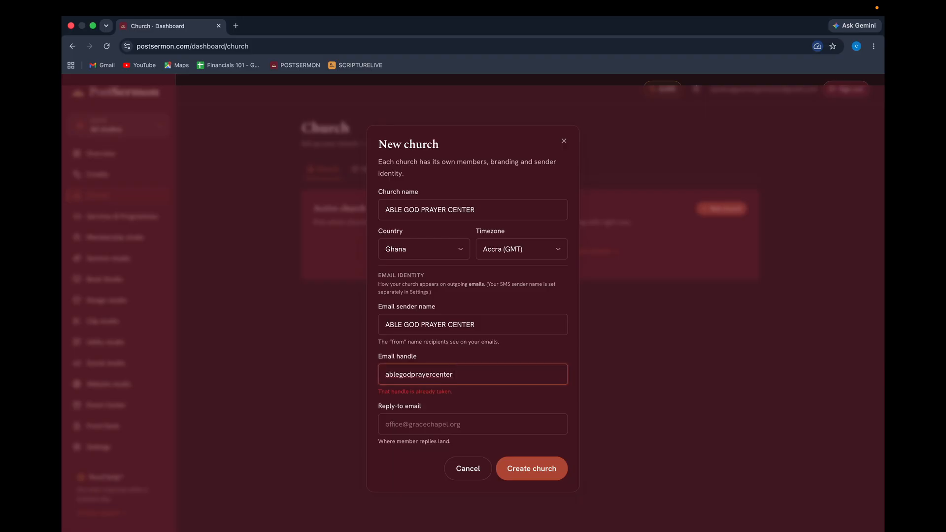
type("r")
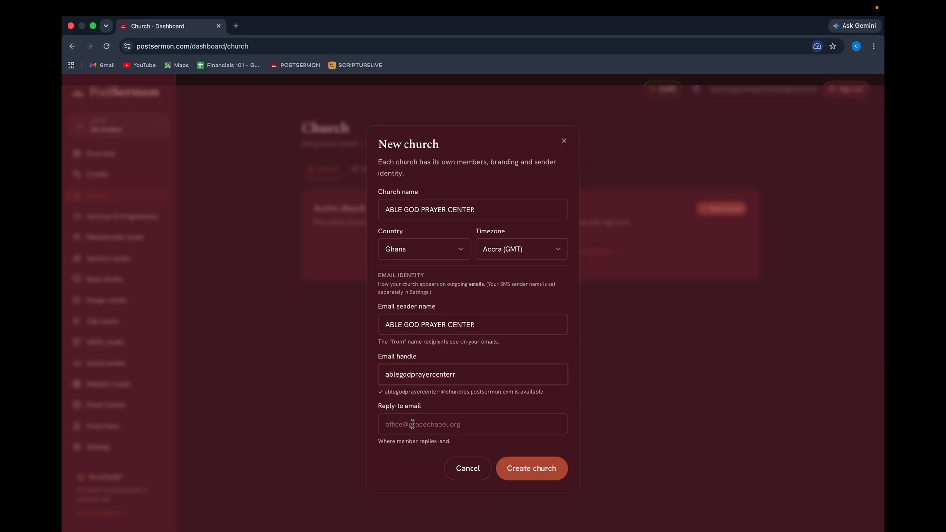
left_click(412, 428)
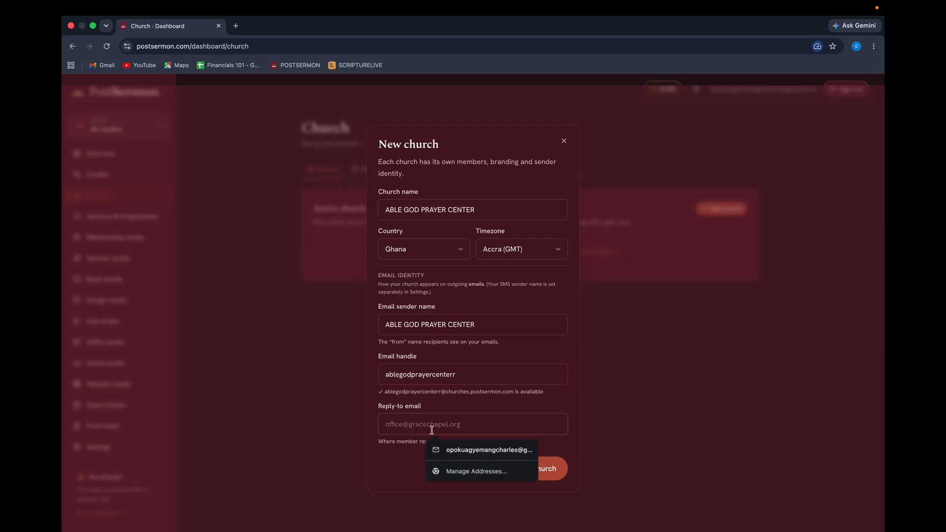
left_click(451, 449)
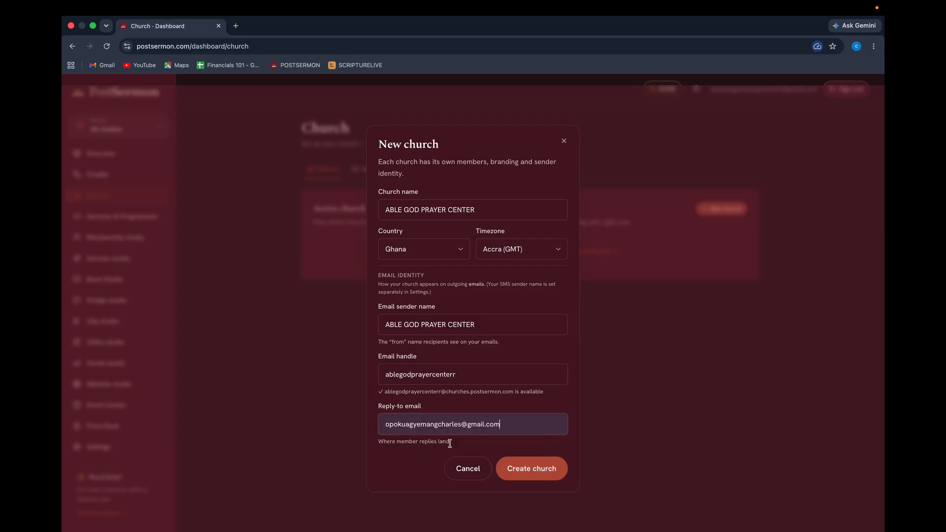
left_click(540, 473)
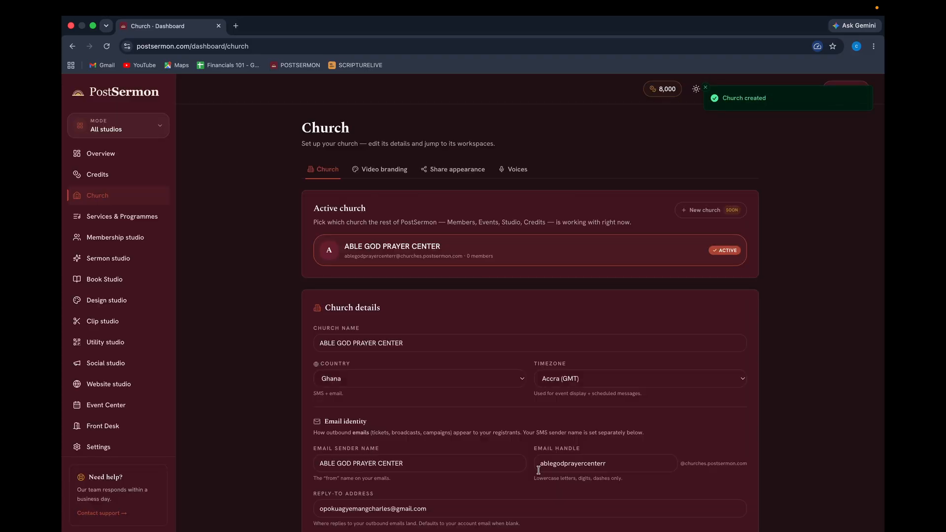
scroll(538, 470, "down", 5)
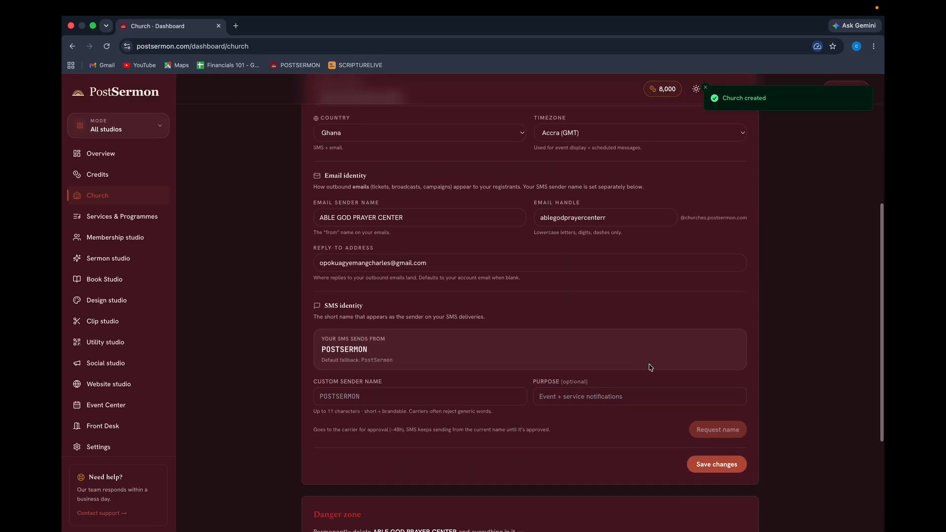
scroll(395, 310, "up", 3)
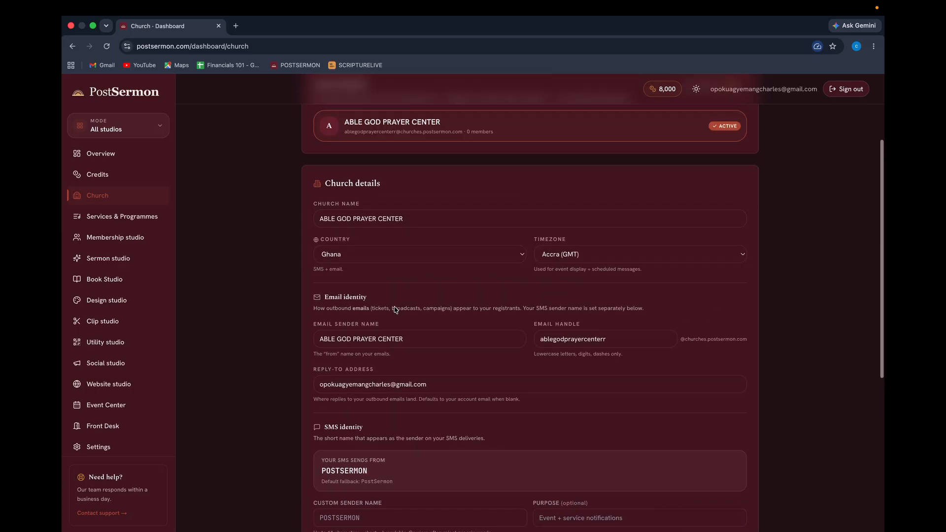
scroll(394, 309, "down", 1)
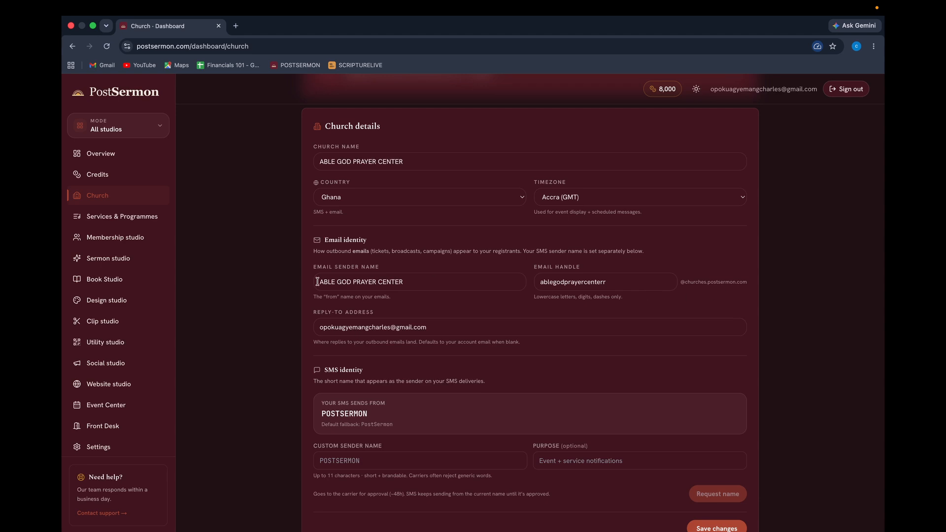
mouse_move(317, 281)
left_mouse_down()
mouse_move(414, 284)
mouse_move(308, 277)
left_mouse_up()
left_click(435, 281)
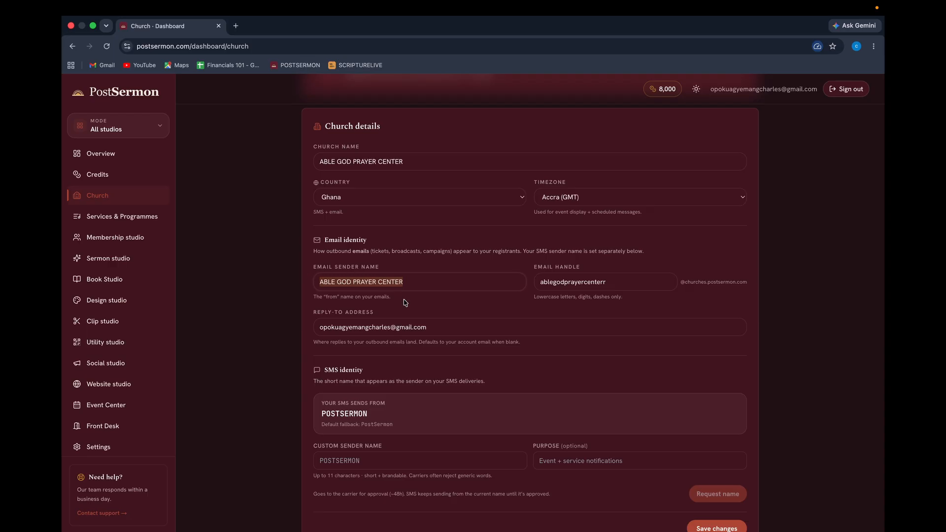
scroll(405, 302, "down", 2)
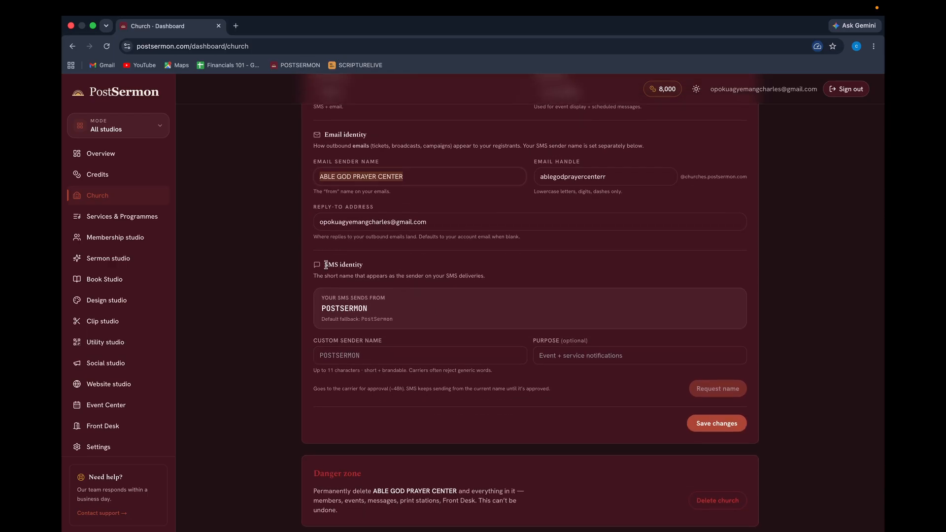
left_click_drag(325, 266, 389, 273)
left_click(376, 297)
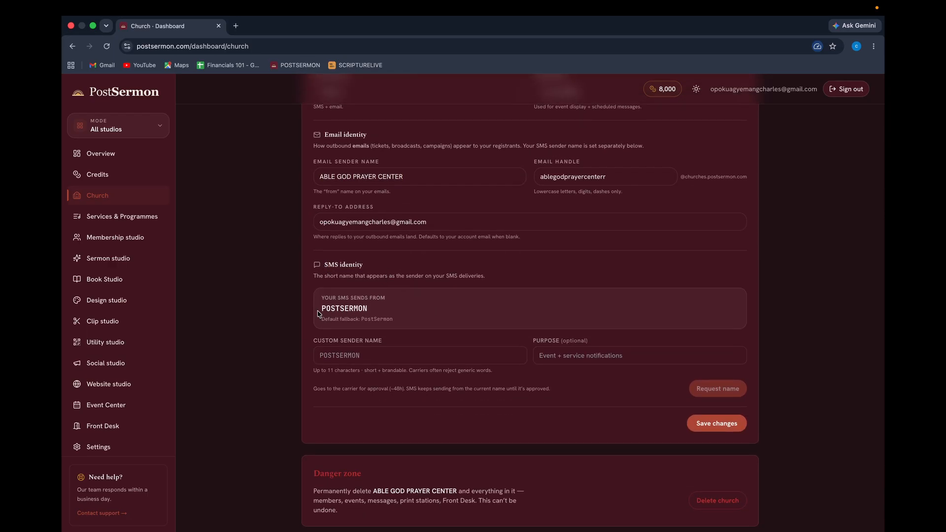
left_click_drag(323, 310, 396, 321)
left_click(428, 303)
Request sender name AGPC with purpose 'ABLE GOD PRAYER CENTER ALERT SENDERNAME'.
left_click(391, 355)
type("AG")
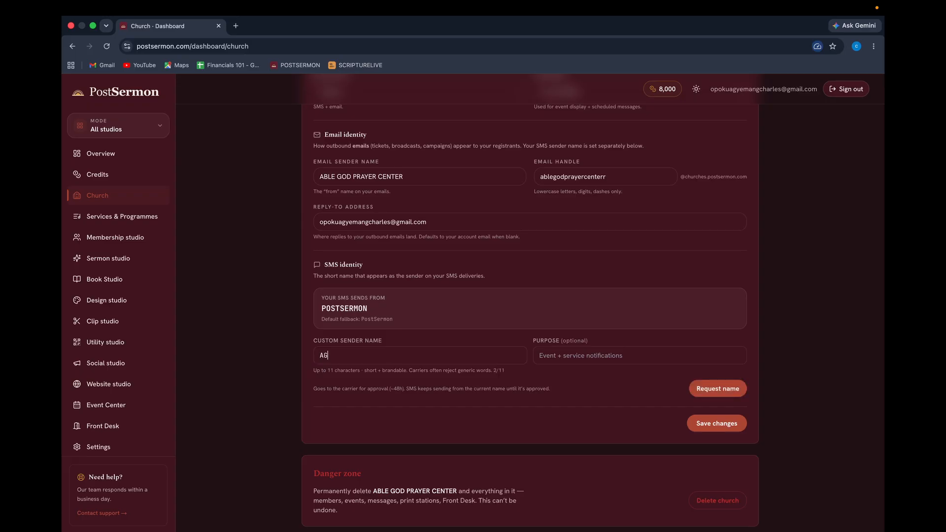
type("PC")
left_click(578, 357)
type("ABLE GOS")
key("BackSpace")
type("D PRAYER CENTER")
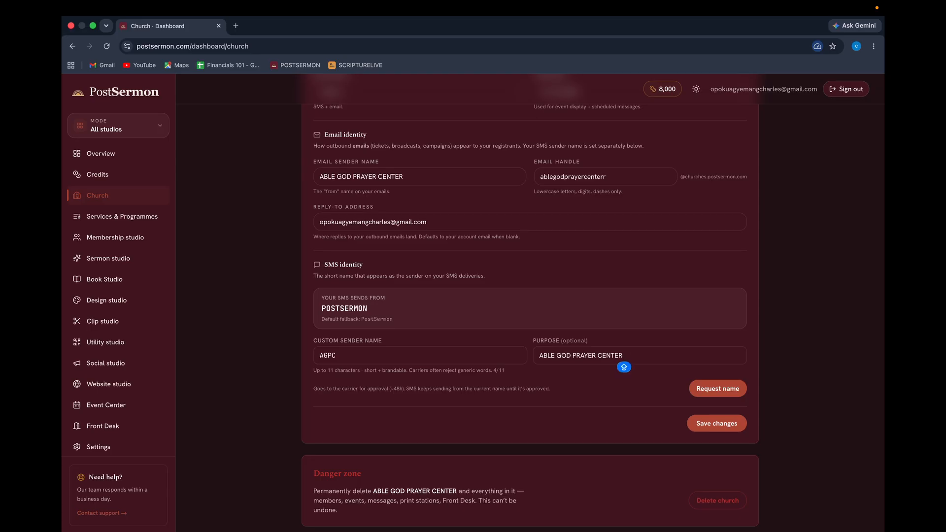
type(" ALERT SENDERNAME")
left_click(711, 390)
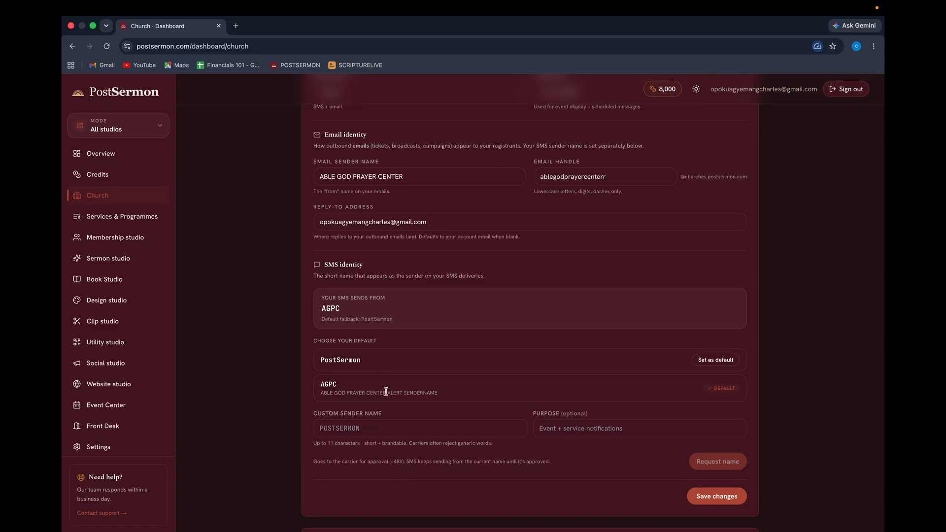
double_click(328, 384)
Request sender name MNPC with purpose 'MANGOES NEW POWER COHORT SENDERNAME'.
left_click(354, 429)
type("MNPC")
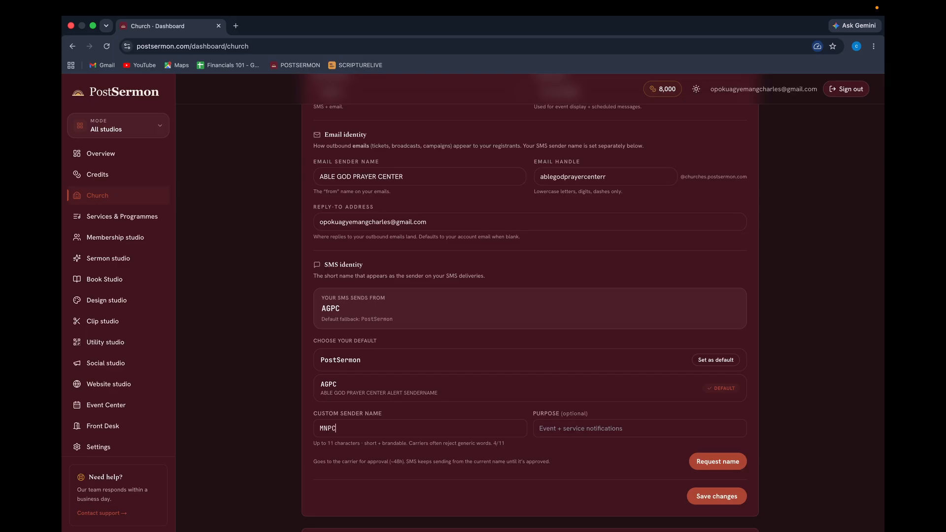
left_click(554, 429)
type("MAN")
key("BackSpace")
type("ANGOES ")
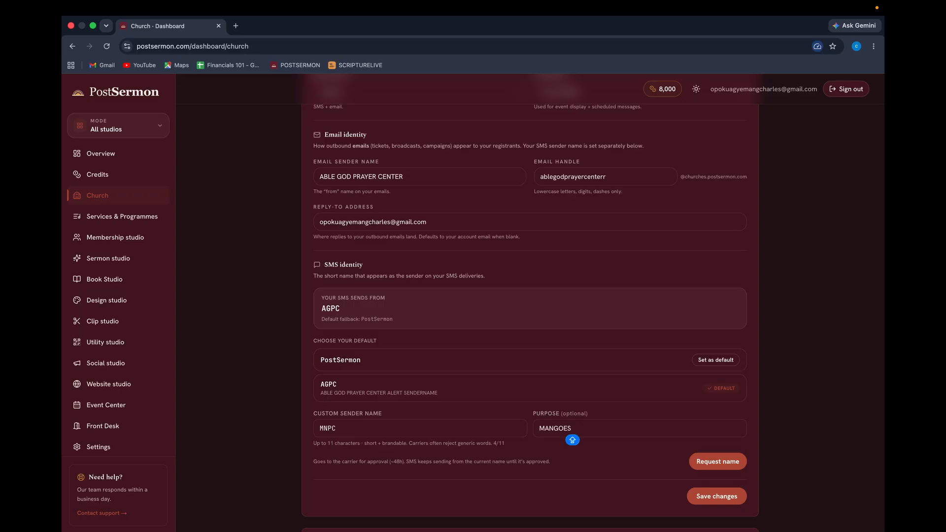
type("NEW POWER COHOR")
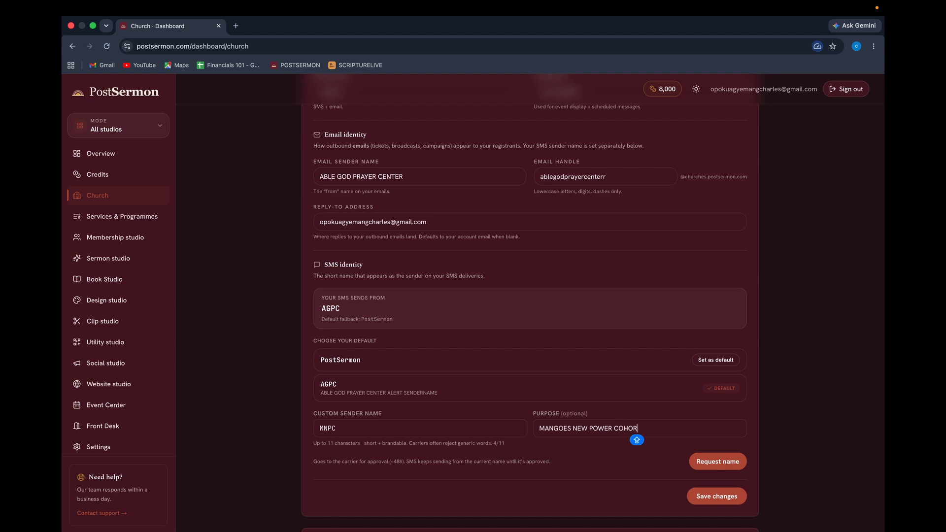
type("T SENDERNAME")
left_click(716, 458)
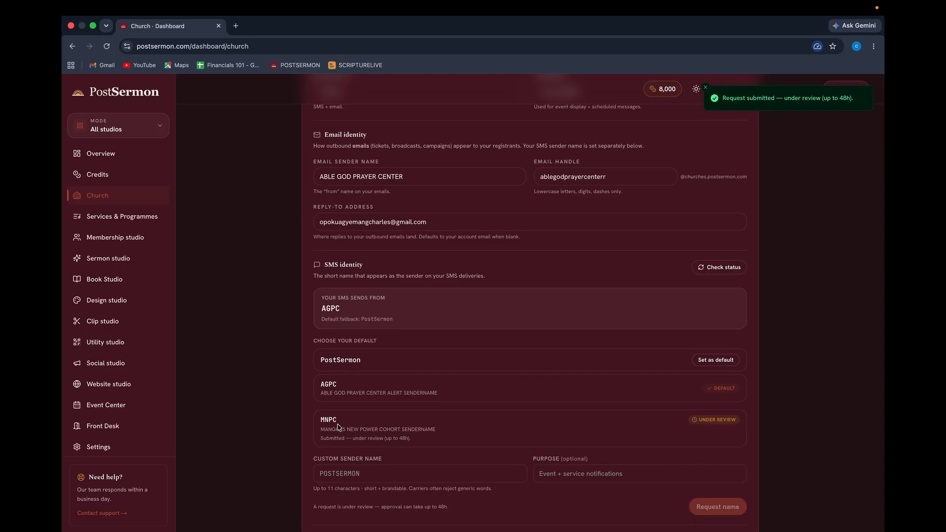
Select the MNPC and AGPC sender name texts to compare them.
double_click(325, 420)
double_click(328, 384)
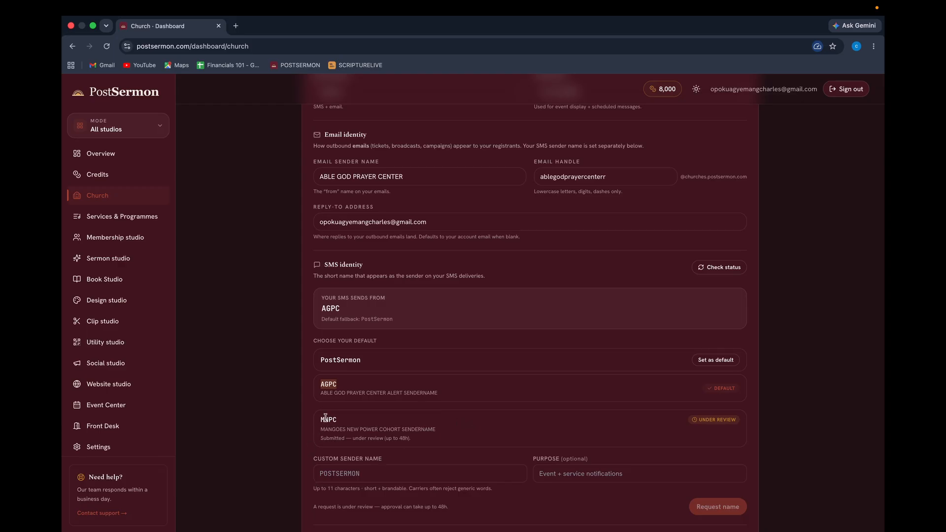
left_click(453, 392)
double_click(328, 386)
scroll(540, 407, "up", 10)
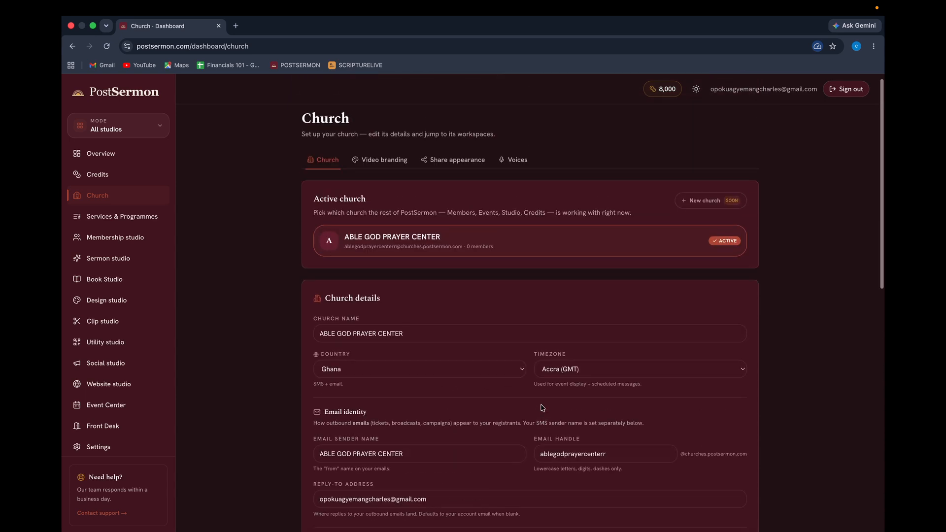
scroll(541, 408, "down", 12)
scroll(542, 408, "down", 4)
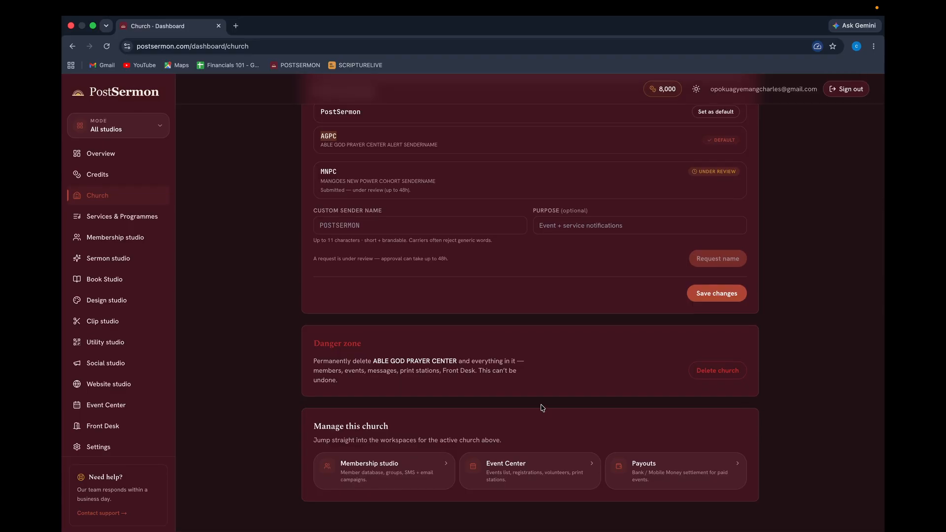
scroll(454, 359, "up", 15)
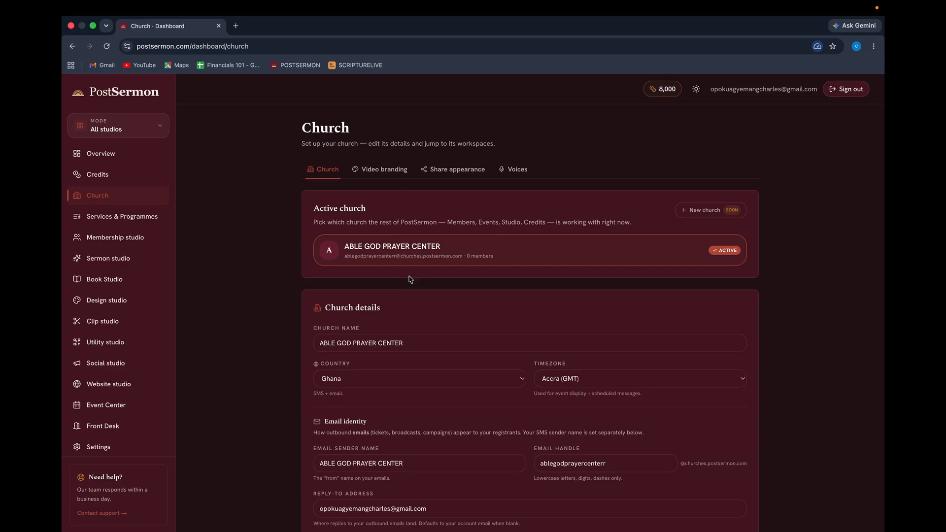
Look through the Share appearance and Voices settings, then return to the video brand library.
left_click(388, 171)
left_click(458, 171)
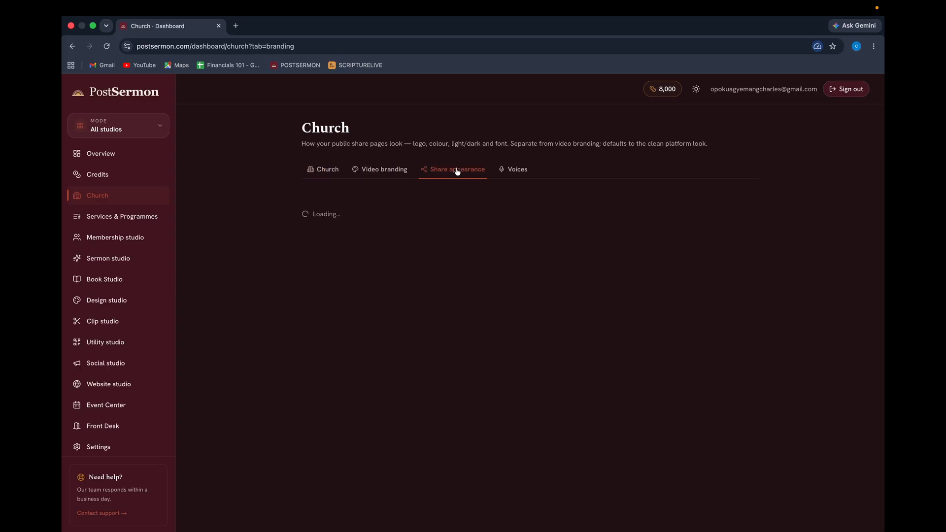
left_click(516, 170)
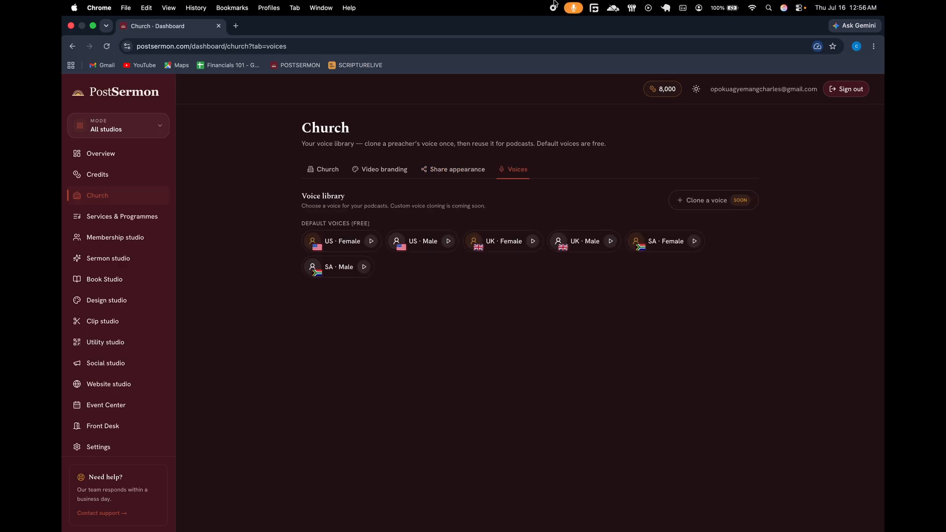
left_click(468, 175)
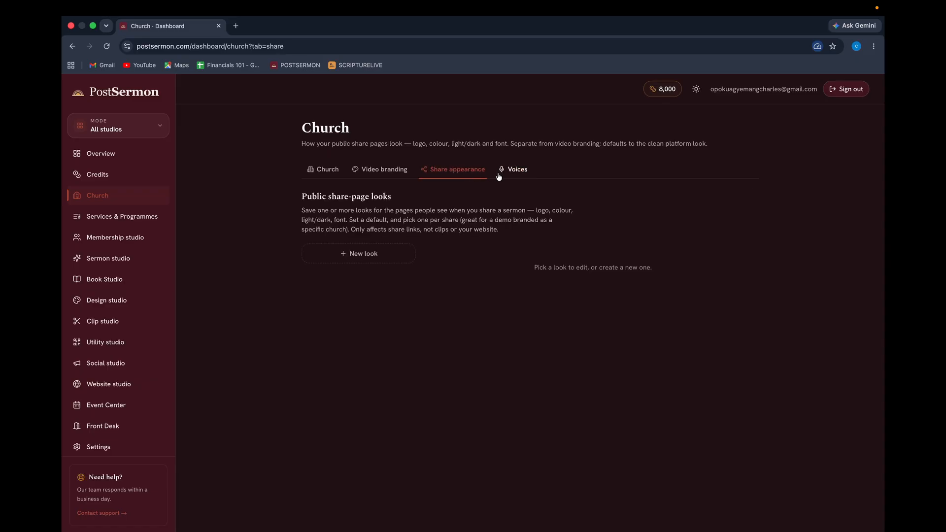
left_click(378, 170)
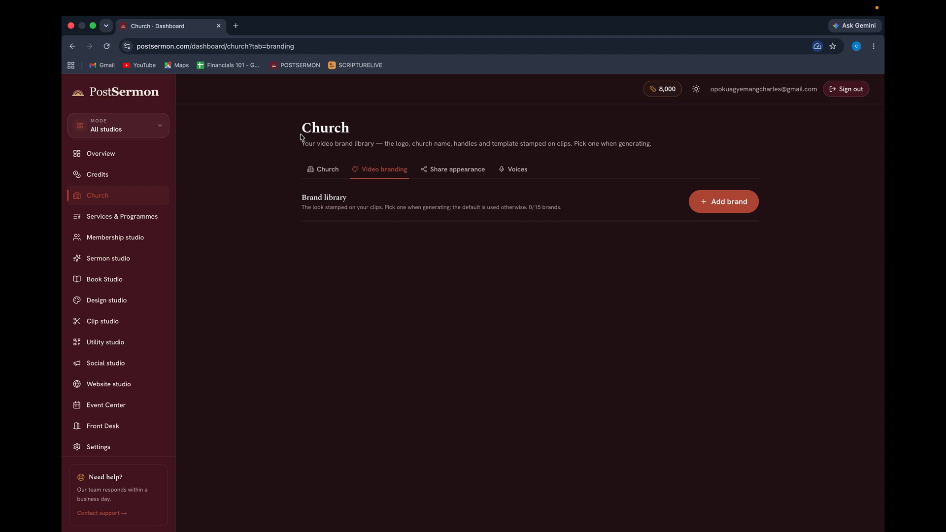
Add a brand labelled MAIN THEME with church name ABLE GOD PRAYER CENTER.
left_click(729, 207)
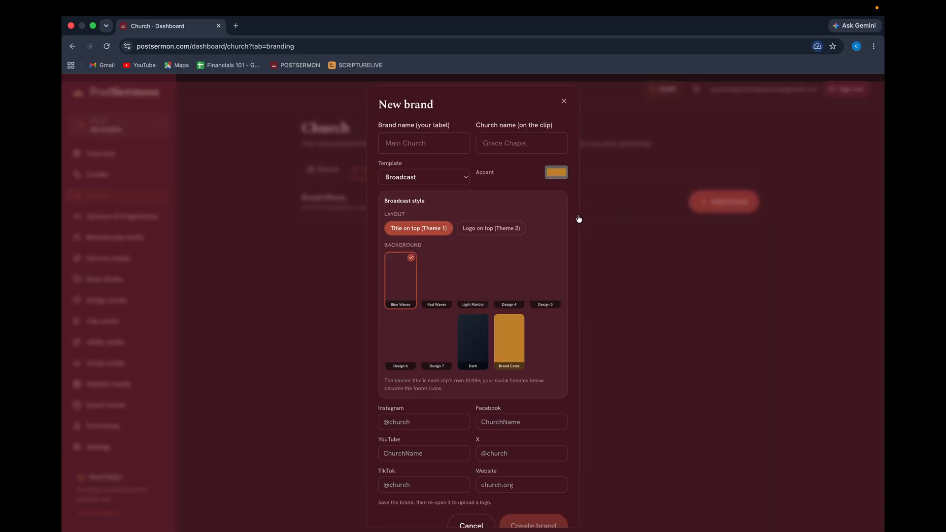
left_click(409, 137)
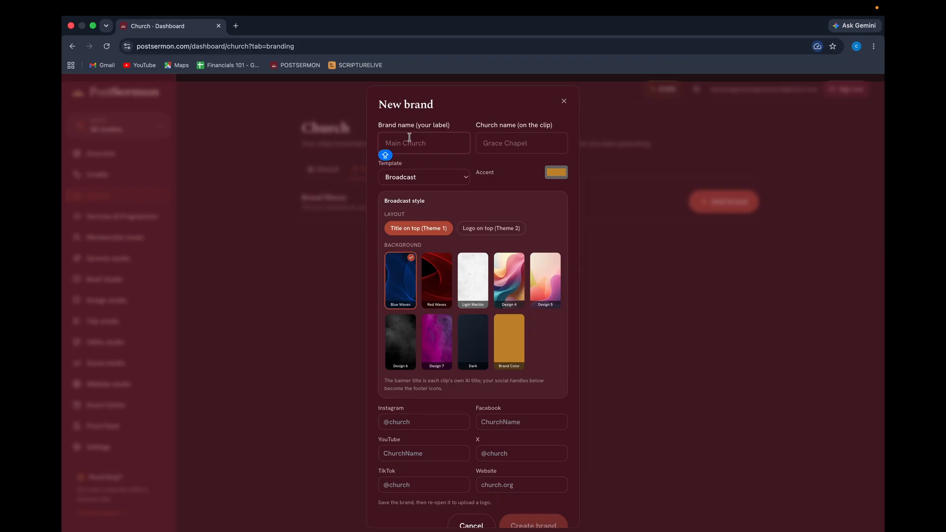
type("MAIN")
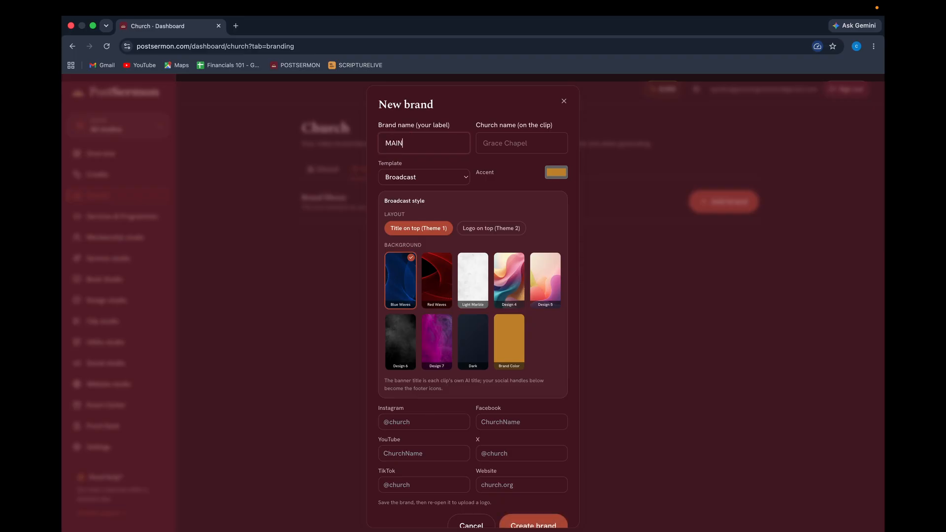
type(" THEME")
left_click(514, 144)
type("AB")
type("LE GOD PRAYER CENTER")
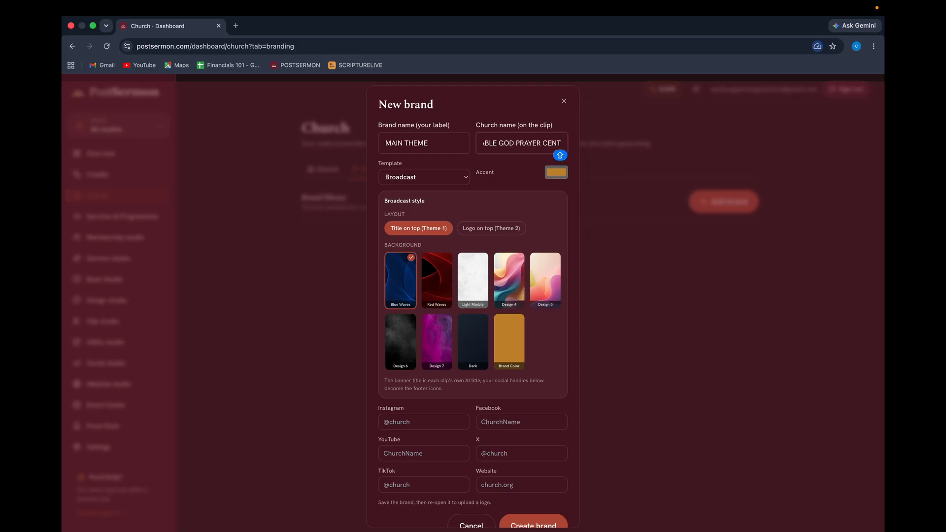
Try the Classic, Spotlight, Editorial and Ribbon templates, then choose Broadcast.
left_click(431, 182)
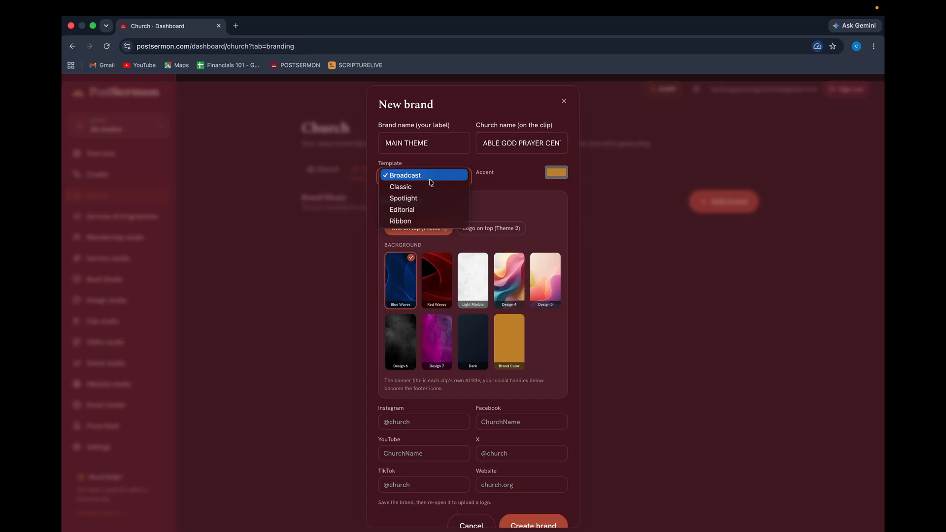
left_click(420, 187)
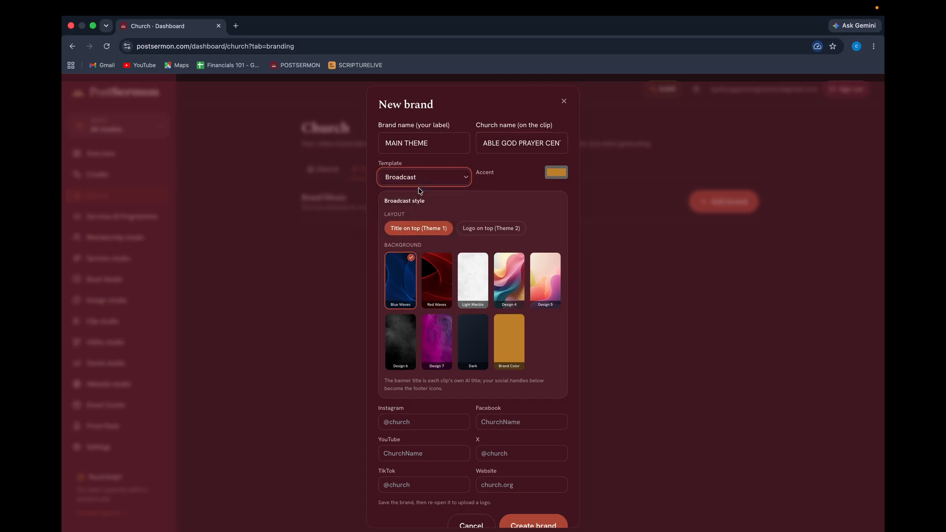
left_click(422, 279)
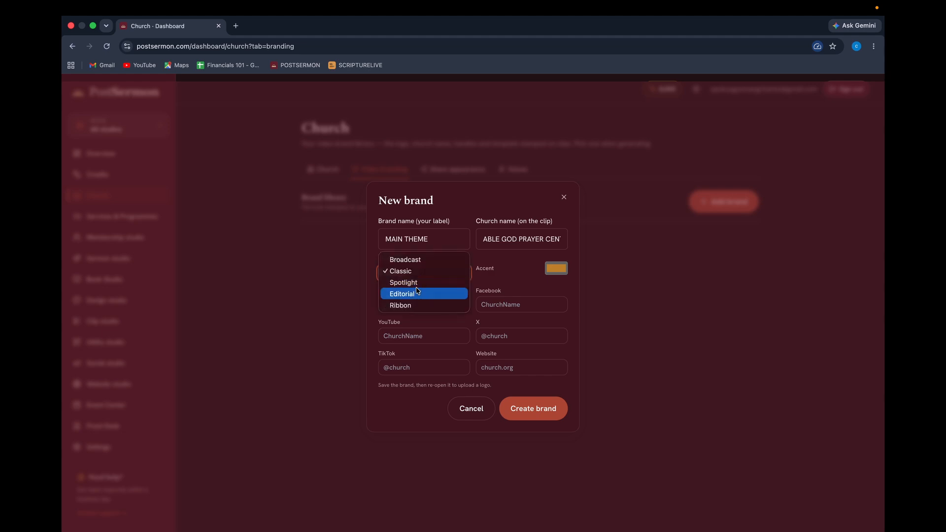
left_click(423, 282)
left_click(417, 278)
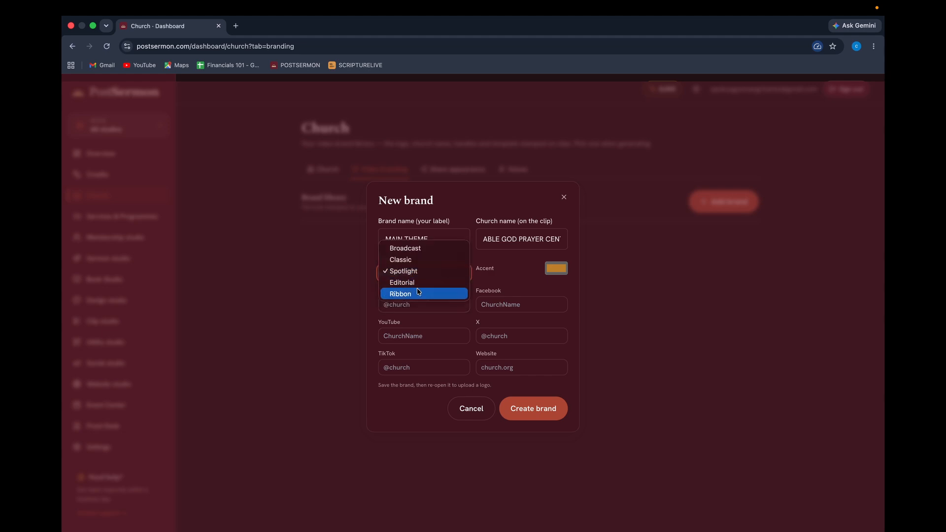
left_click(423, 281)
left_click(425, 278)
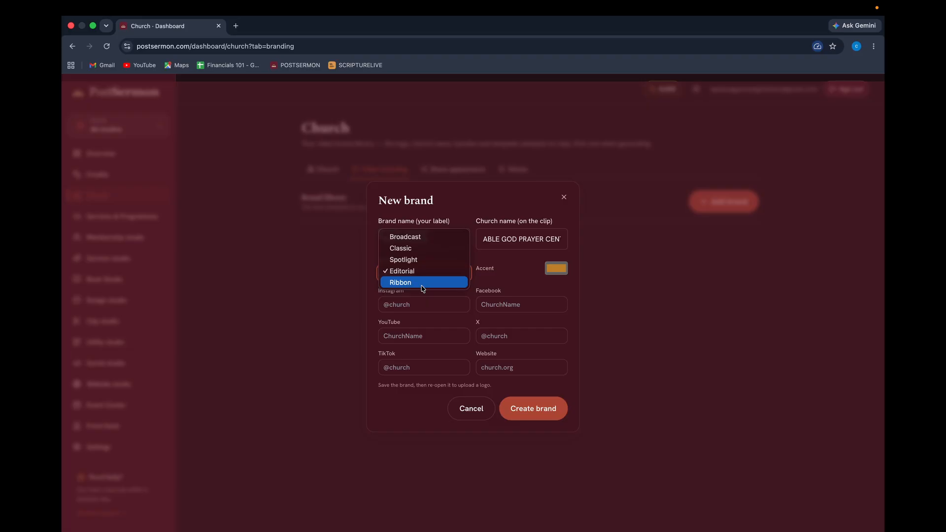
left_click(422, 282)
left_click(412, 270)
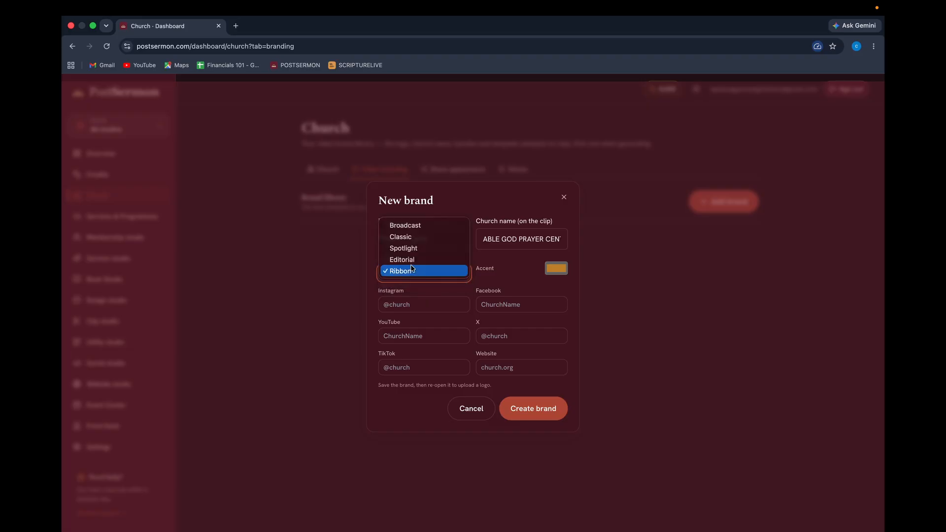
left_click(412, 229)
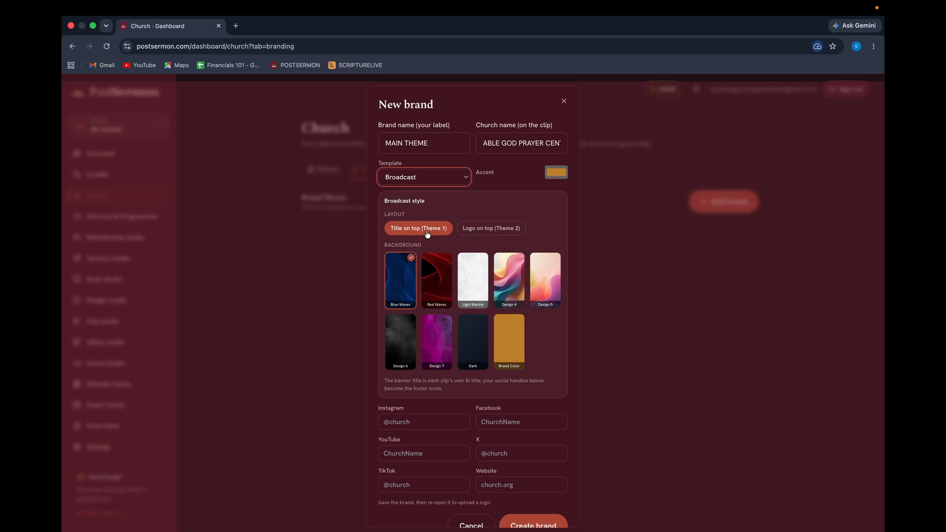
Use the Logo on top (Theme 2) layout with the Red Waves background.
left_click(481, 231)
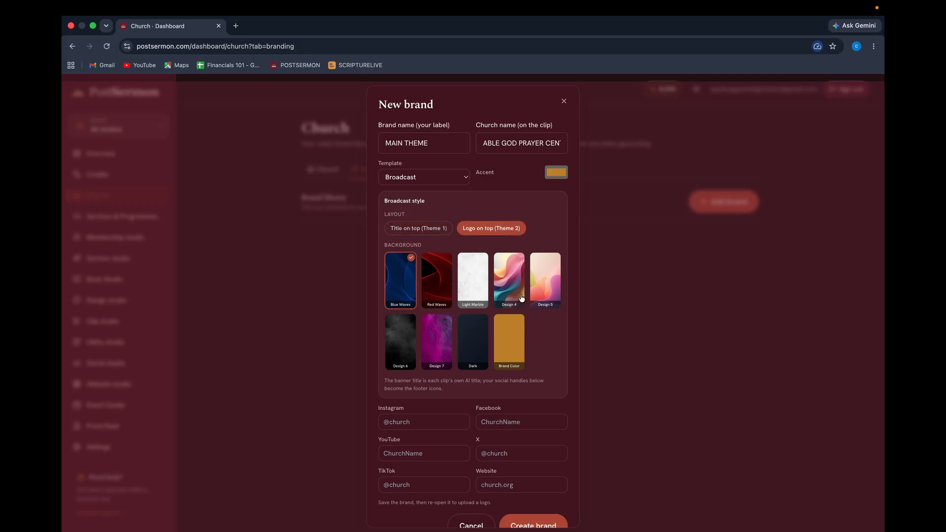
left_click(442, 286)
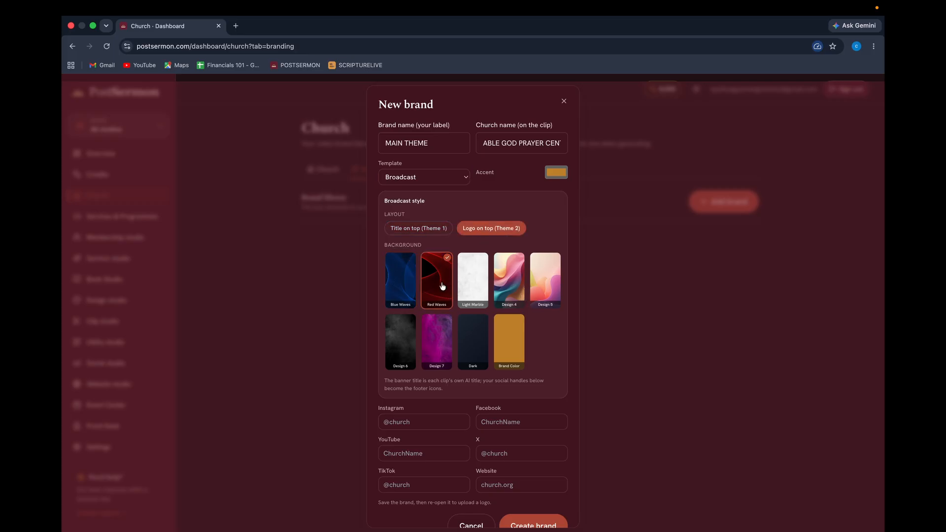
scroll(429, 345, "down", 1)
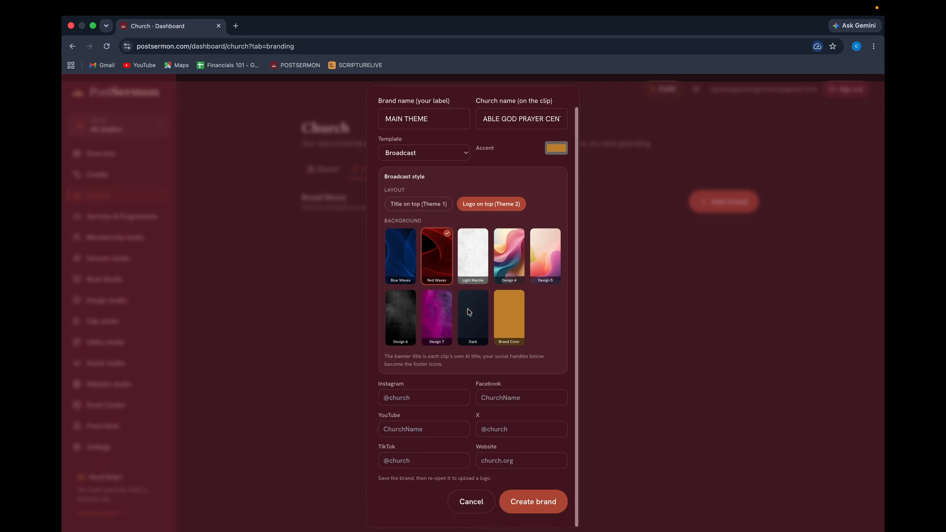
Move through the Instagram, Facebook, YouTube, X, TikTok and website fields, ending on YouTube.
left_click(415, 400)
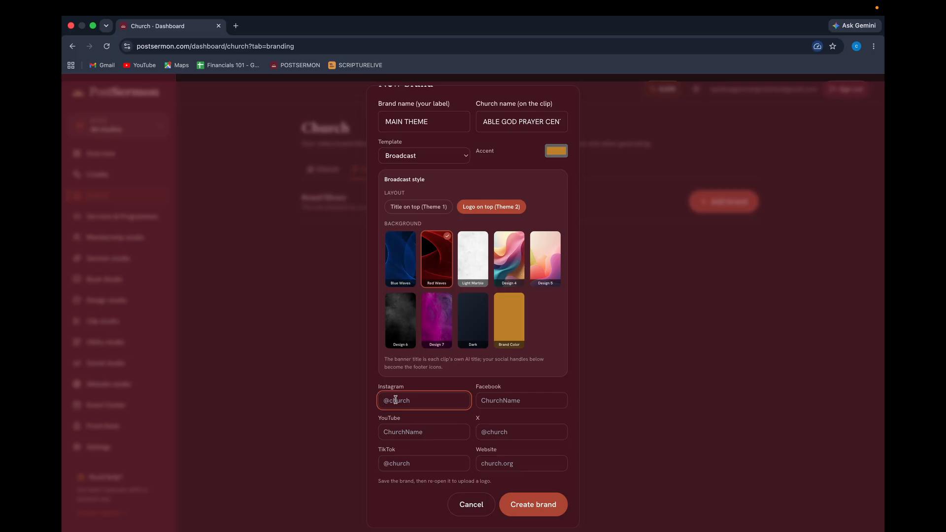
left_click(508, 400)
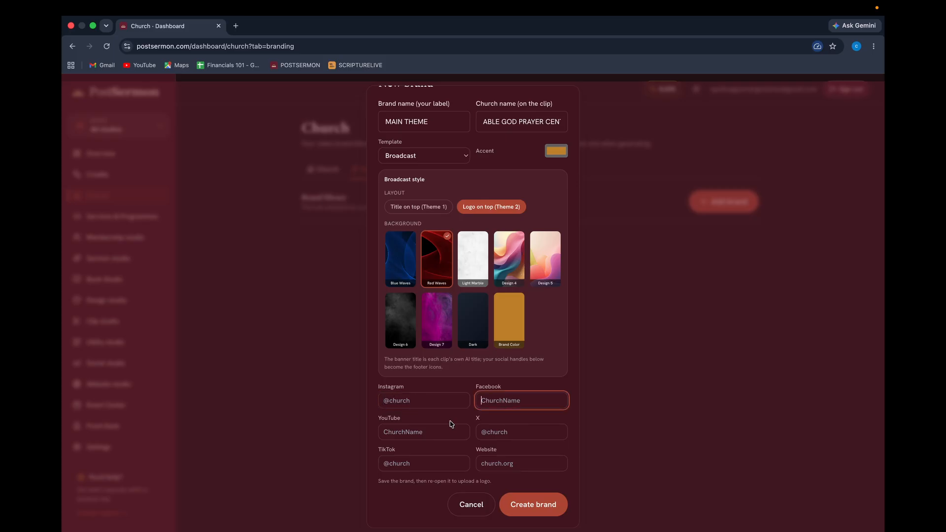
left_click(405, 433)
left_click(491, 434)
left_click(429, 458)
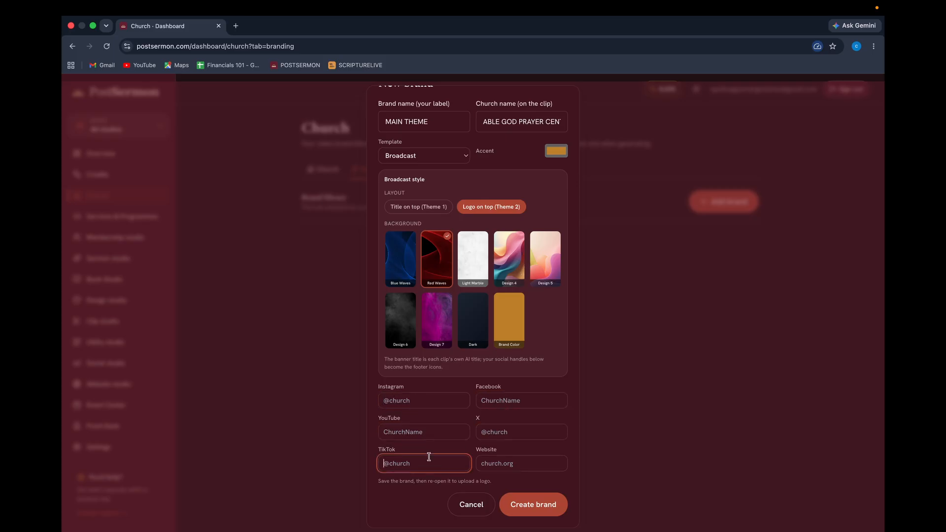
left_click(494, 463)
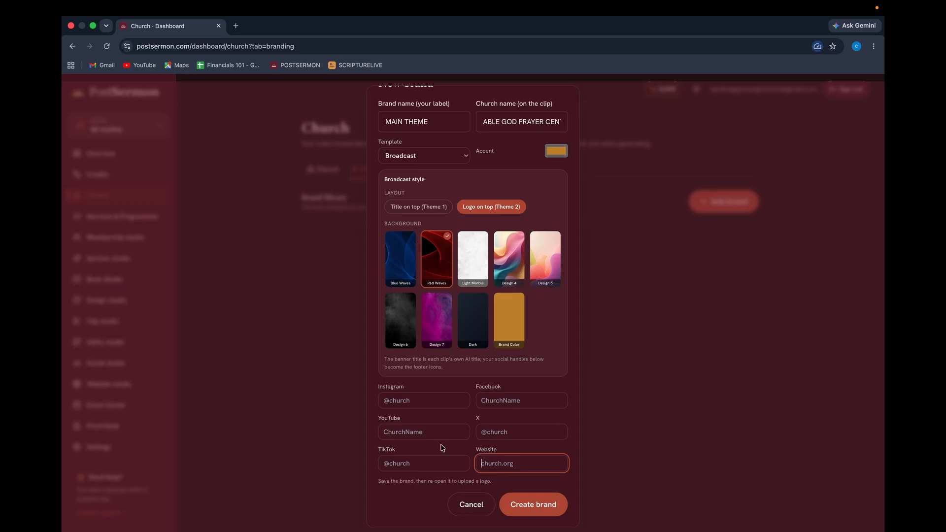
left_click(405, 399)
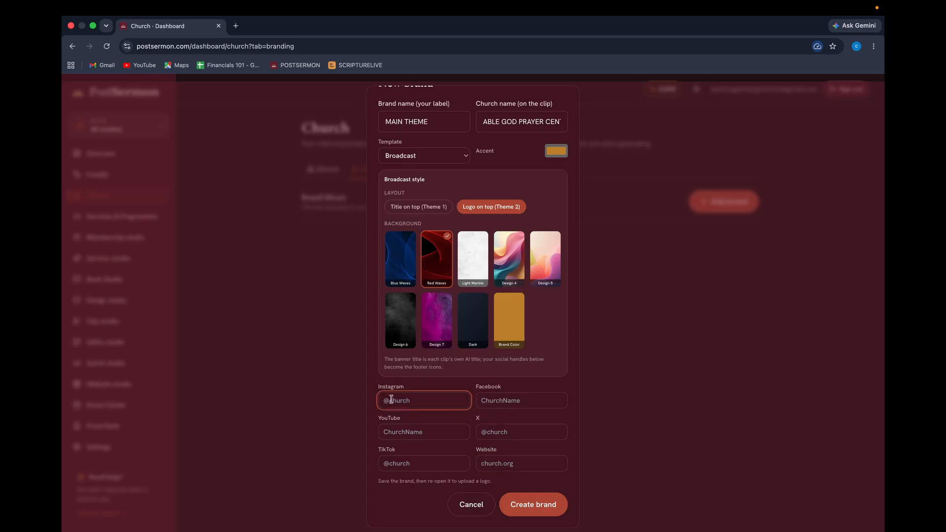
left_click(502, 401)
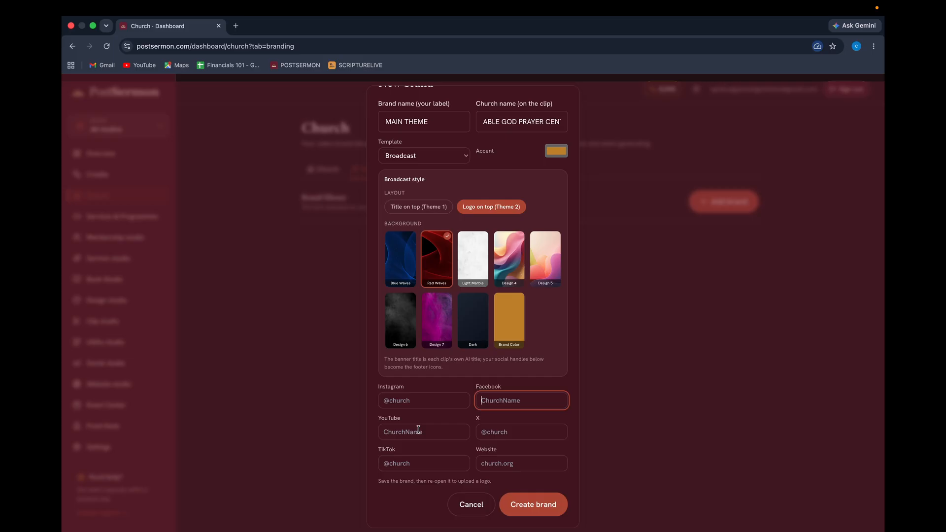
left_click(407, 432)
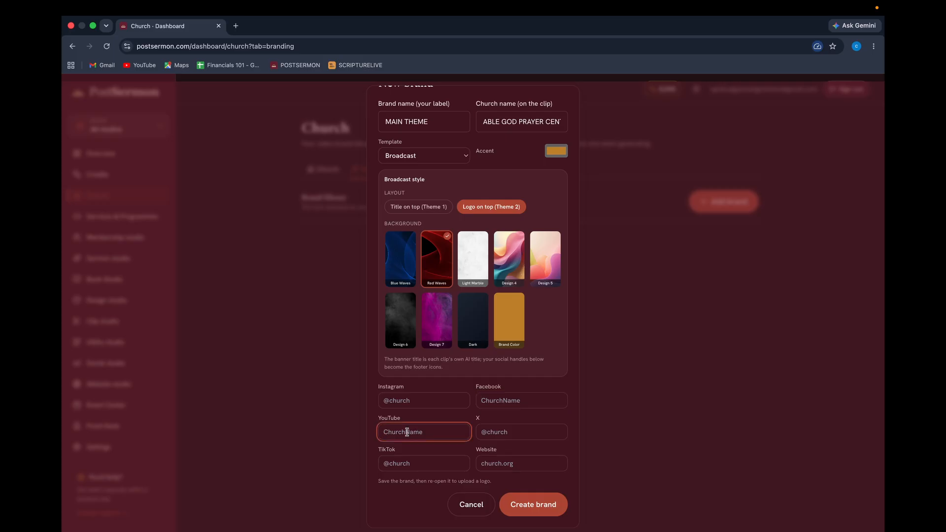
type("New Fire Media")
left_click(403, 404)
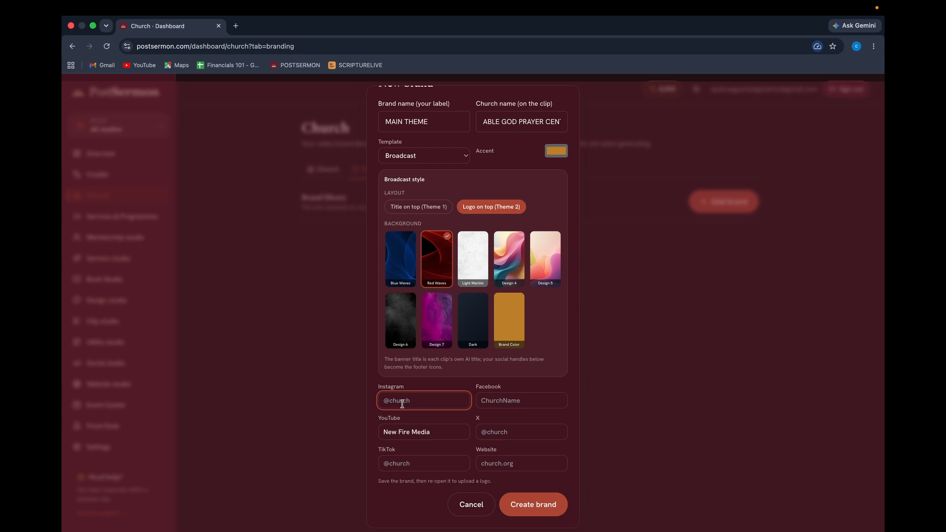
type("@newfiremedia")
left_click(504, 403)
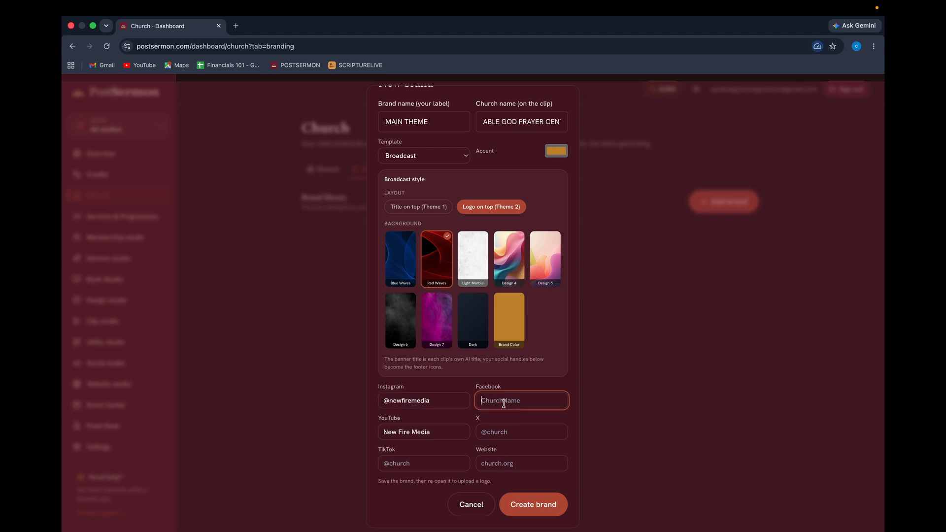
type("New Fire Media")
left_click(407, 463)
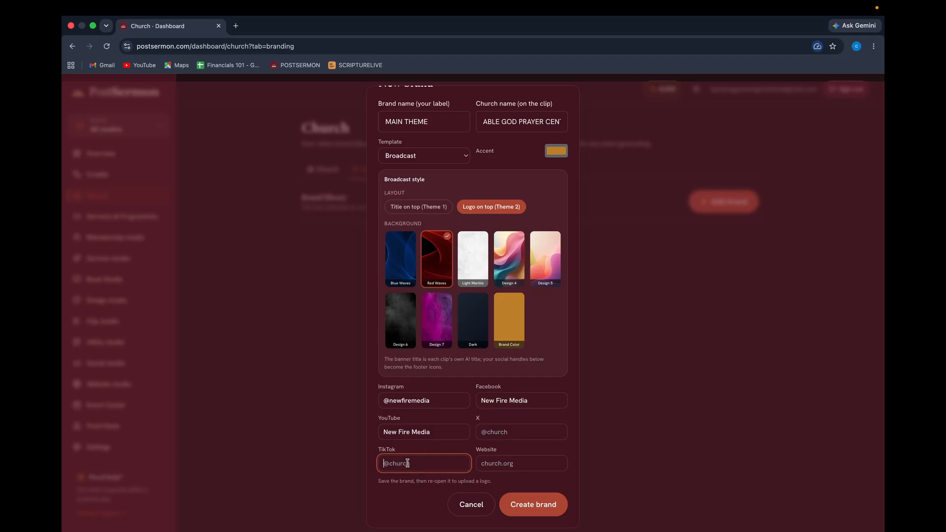
type("@newfiremedia")
left_click(493, 464)
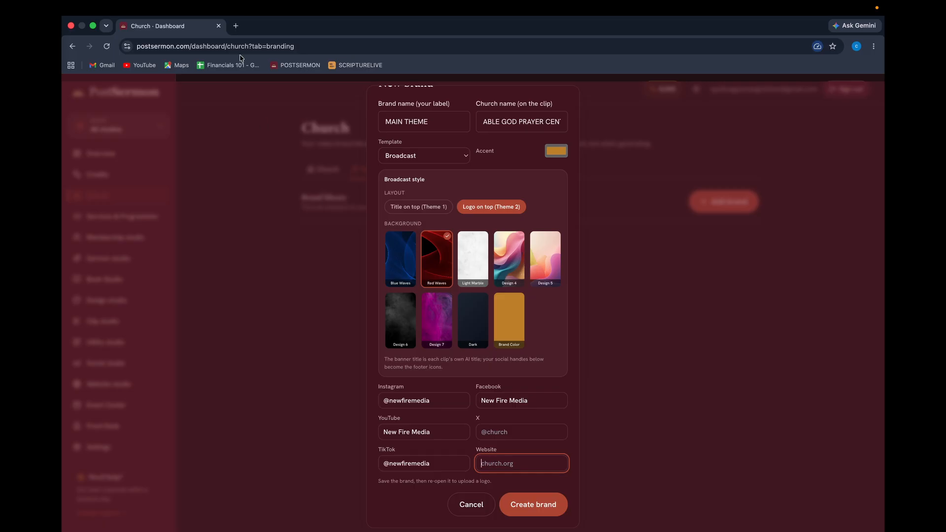
left_click(236, 26)
Load newfiremedia.org in a new tab, copy its address, and return to the brand form.
type("ne")
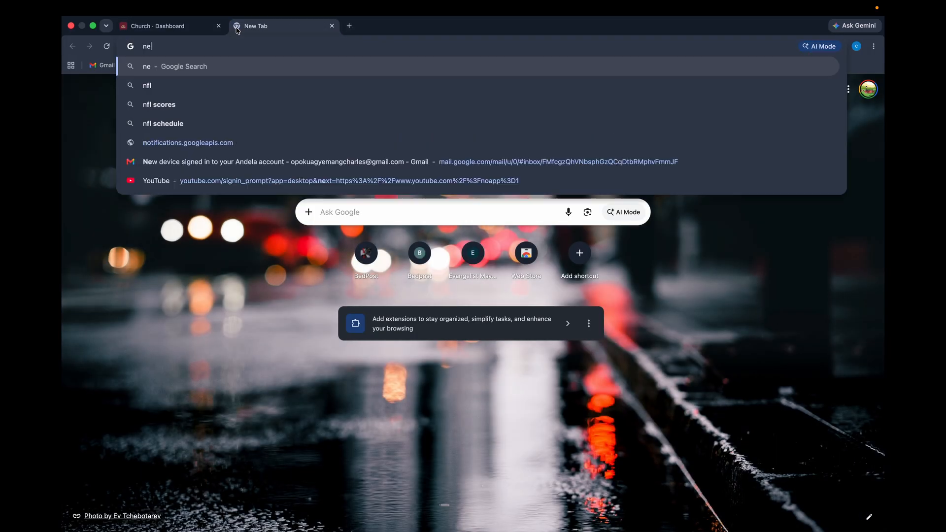
type("wfireme")
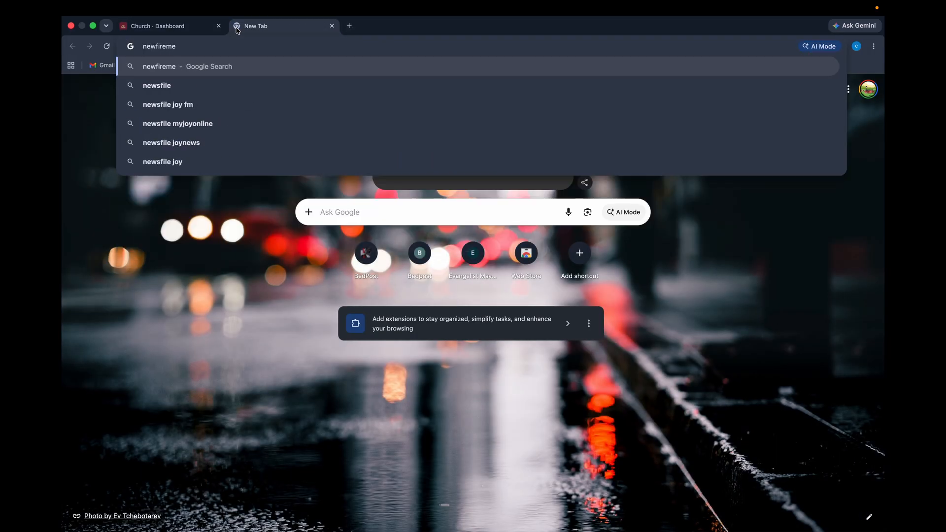
type("dia.org")
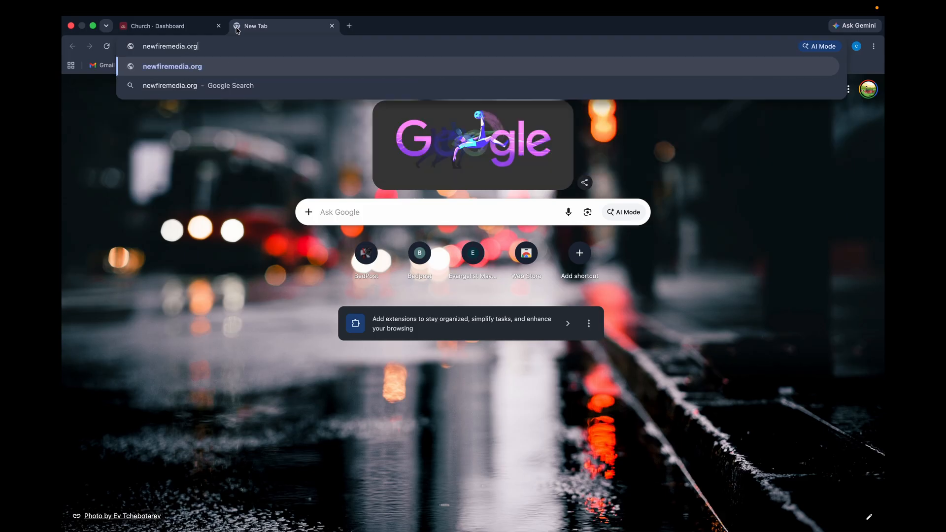
key("Return")
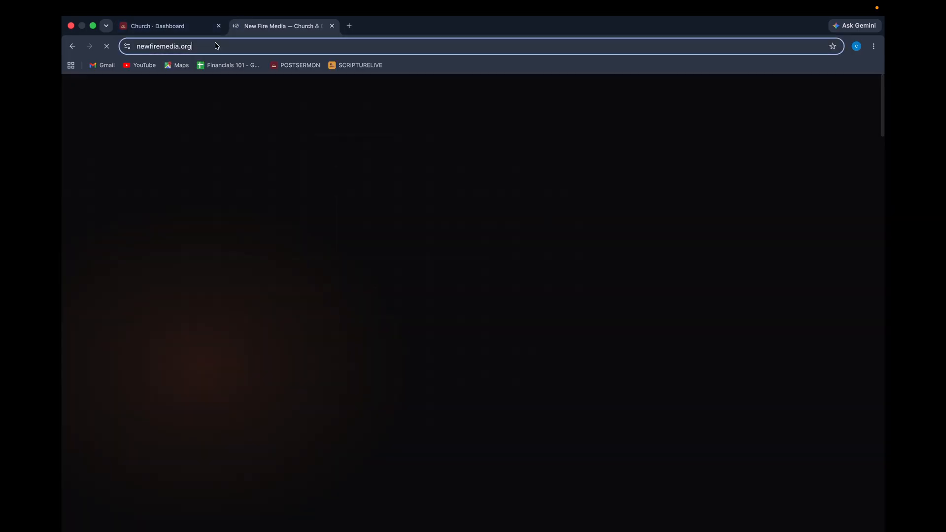
left_click(215, 46)
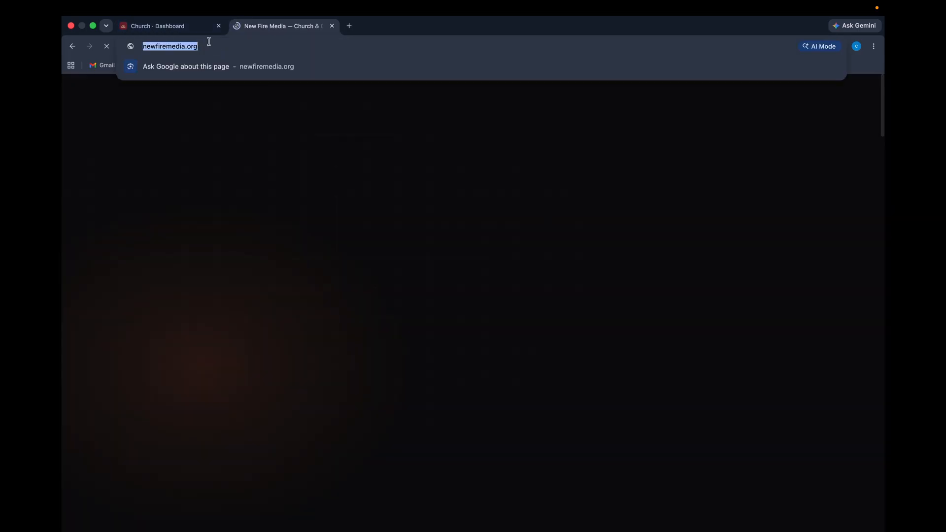
left_click(182, 26)
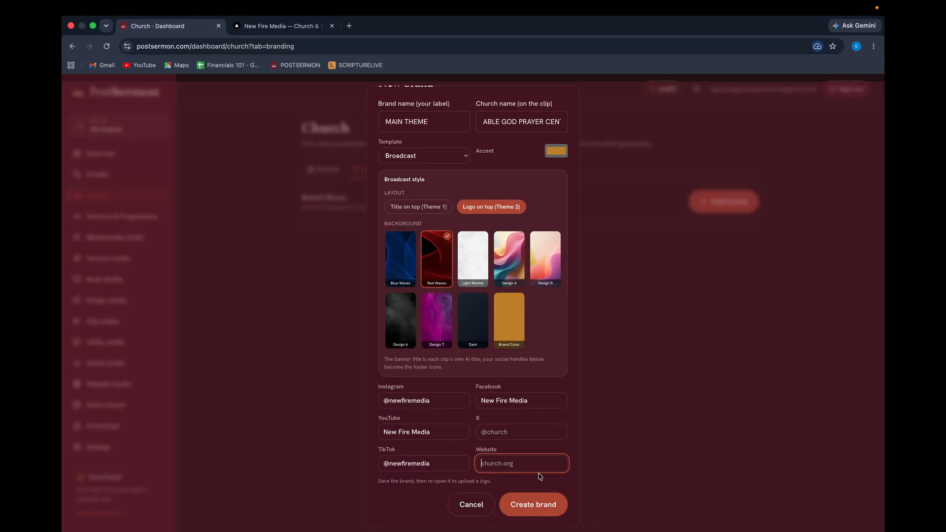
left_click(523, 463)
key("ctrl+v")
key("BackSpace")
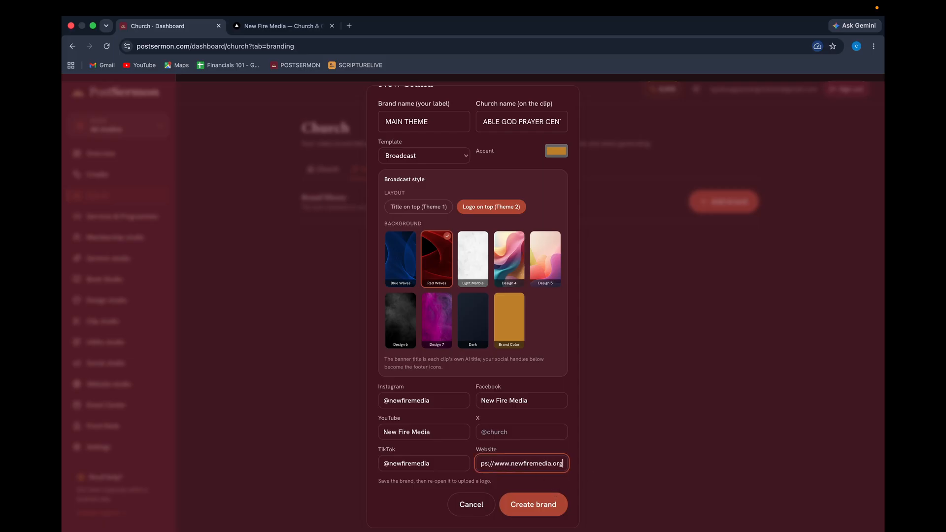
left_click(538, 509)
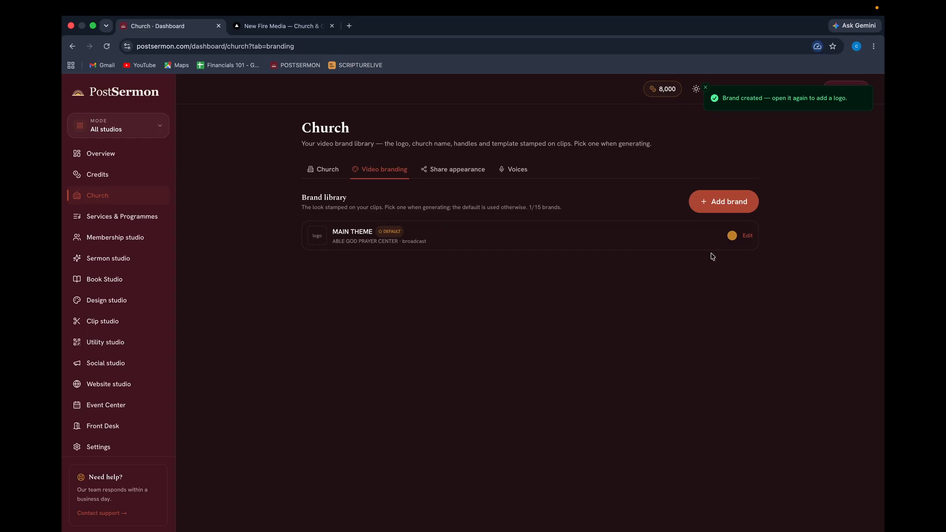
Upload the white Able God Prayer Center logo from Downloads > LOGOS to MAIN THEME and save.
left_click(747, 236)
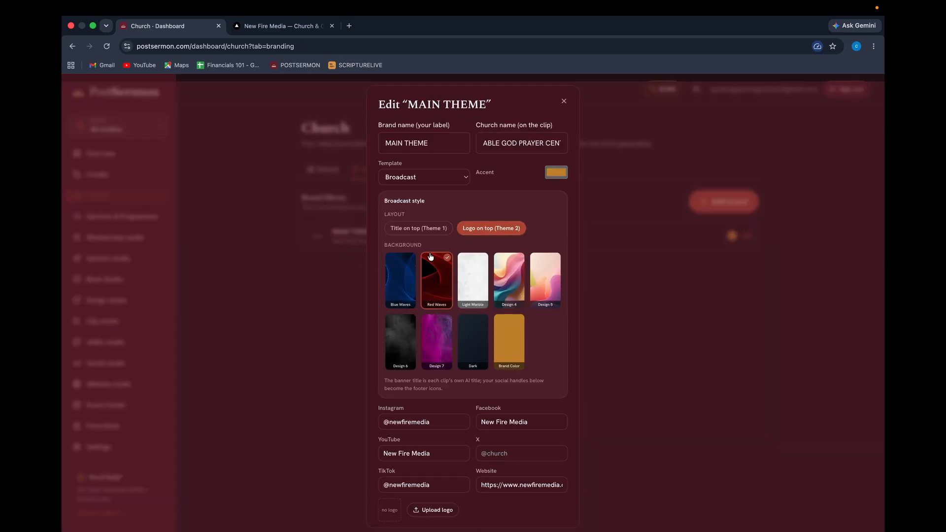
scroll(435, 438, "down", 2)
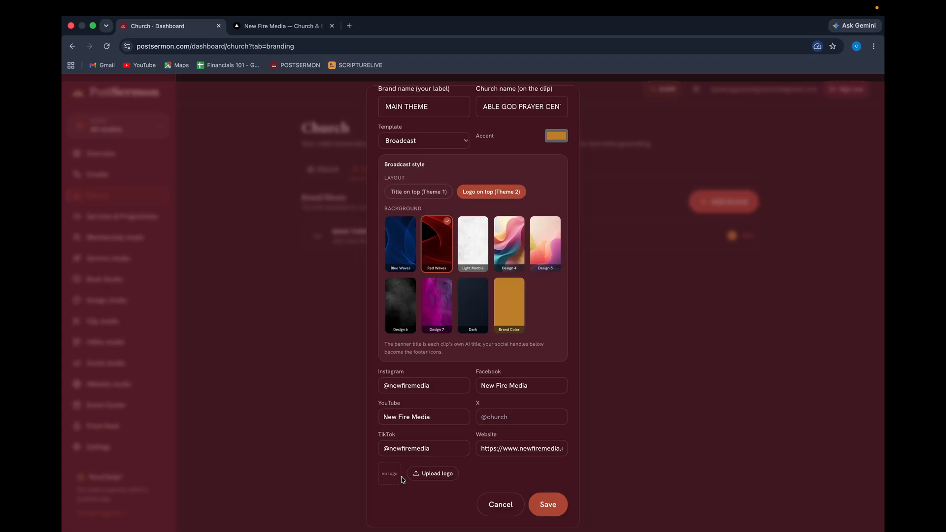
left_click(433, 474)
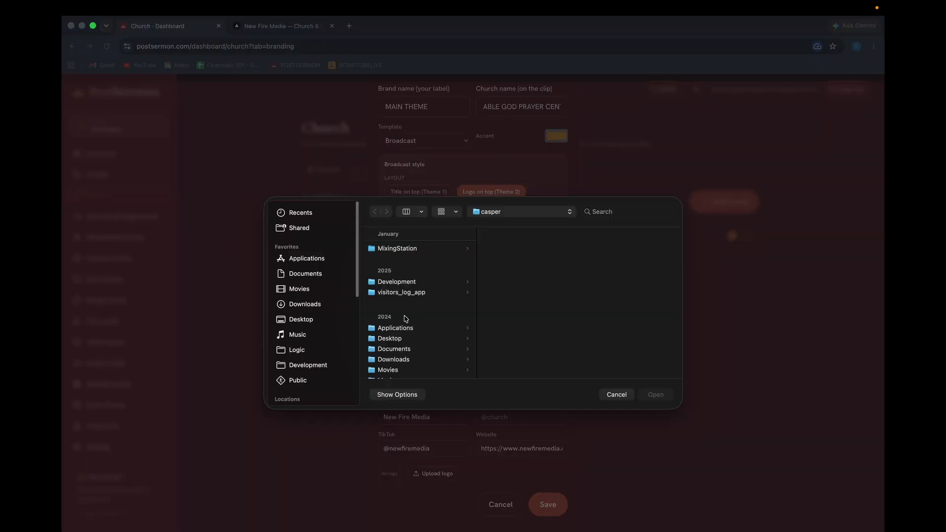
left_click(306, 304)
scroll(391, 324, "down", 15)
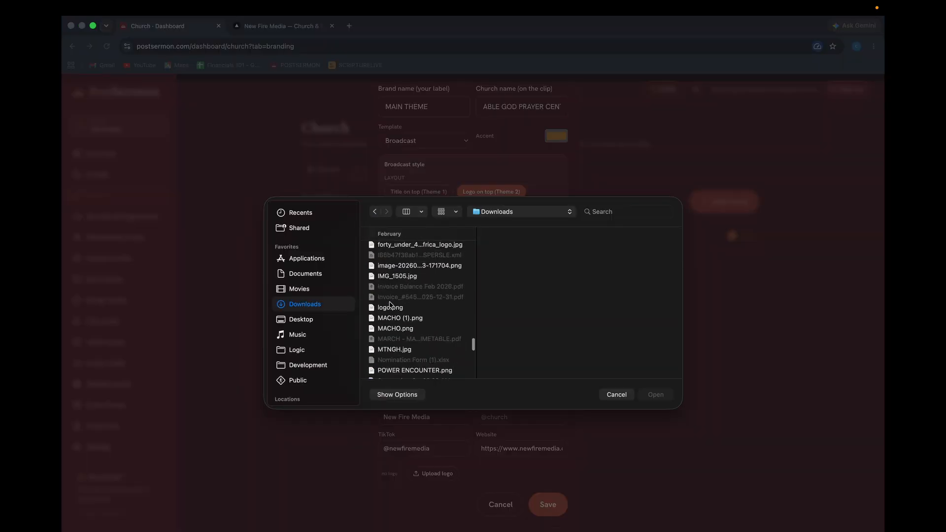
scroll(392, 324, "up", 10)
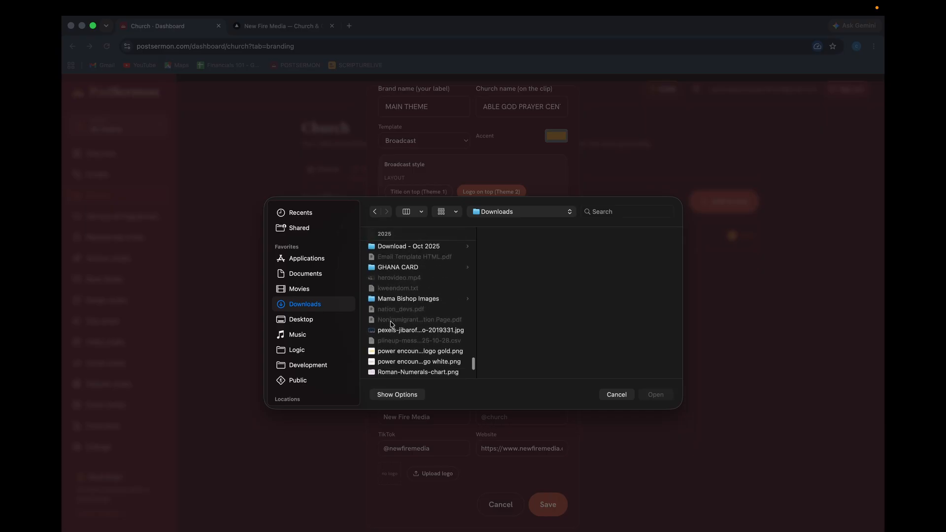
scroll(392, 324, "up", 3)
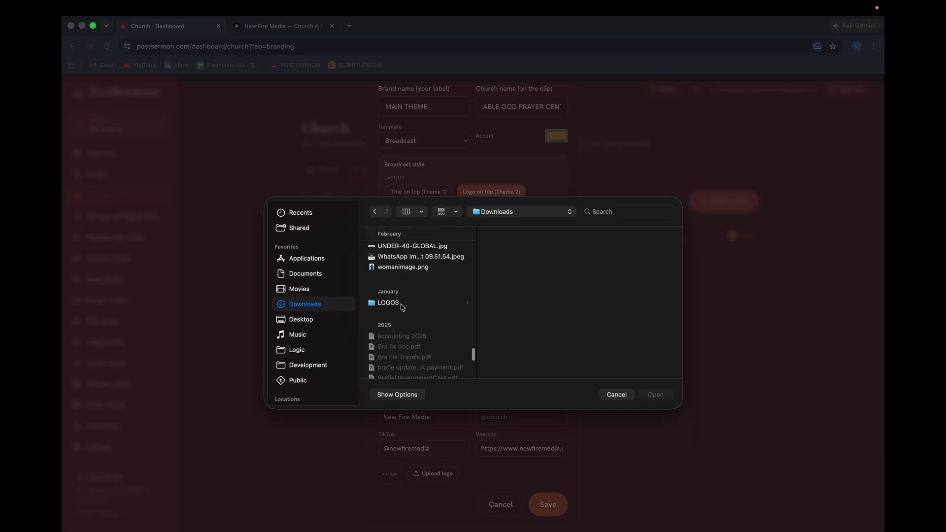
left_click(402, 306)
left_click(525, 269)
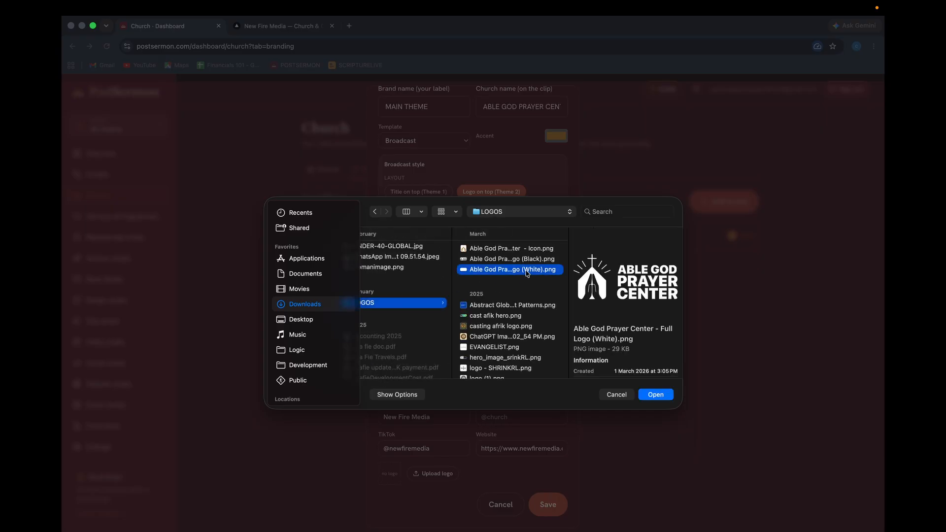
double_click(513, 270)
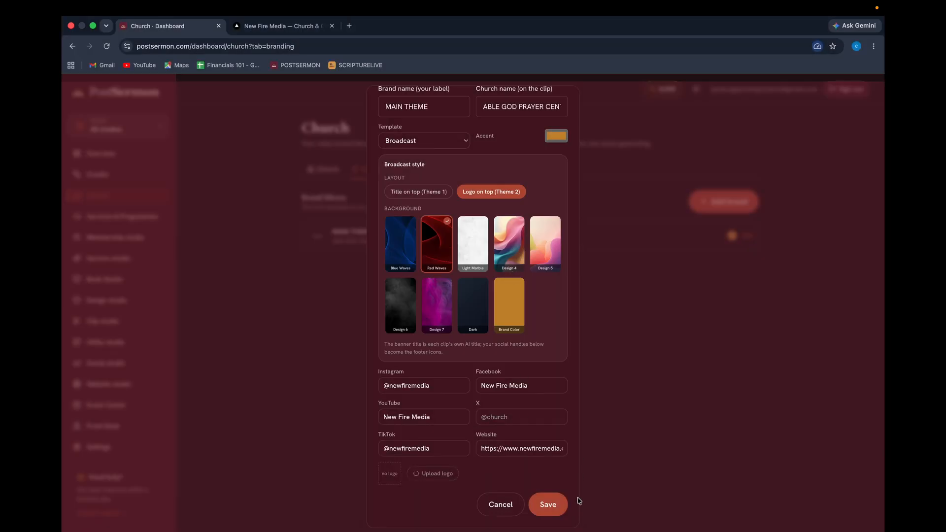
left_click(559, 505)
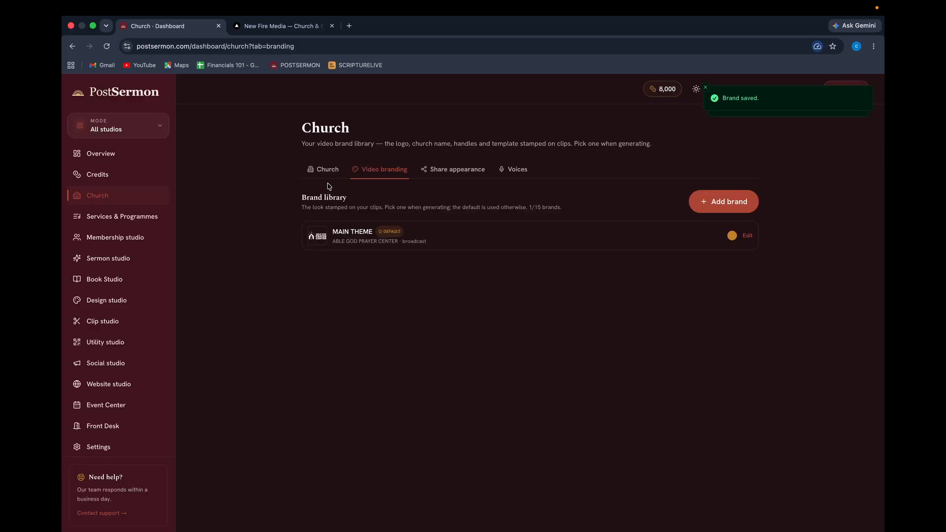
Browse the Church, Video branding and Share appearance tabs.
left_click(326, 170)
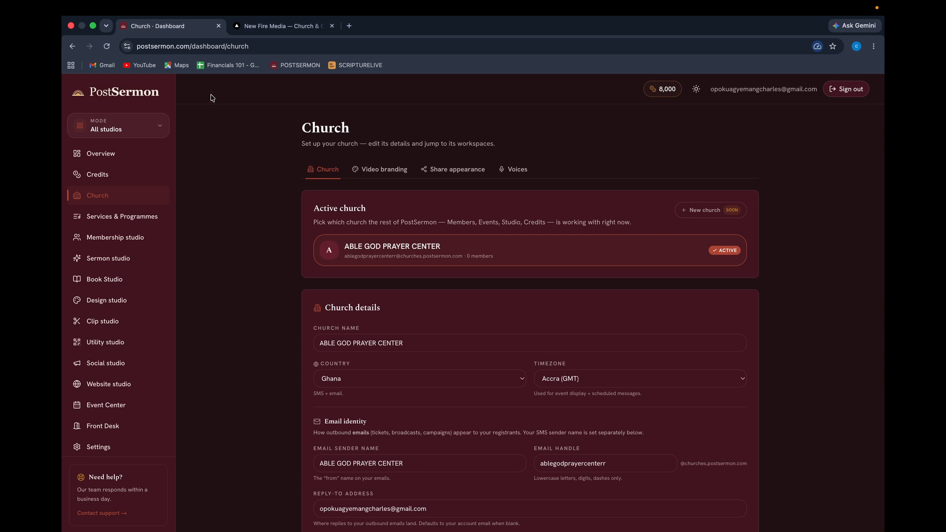
left_click(374, 169)
left_click(319, 171)
left_click(372, 172)
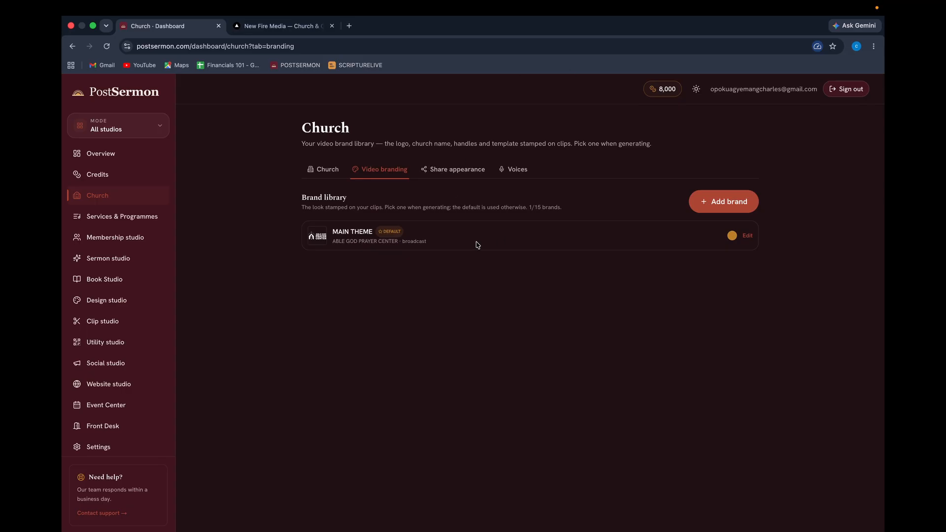
left_click(452, 176)
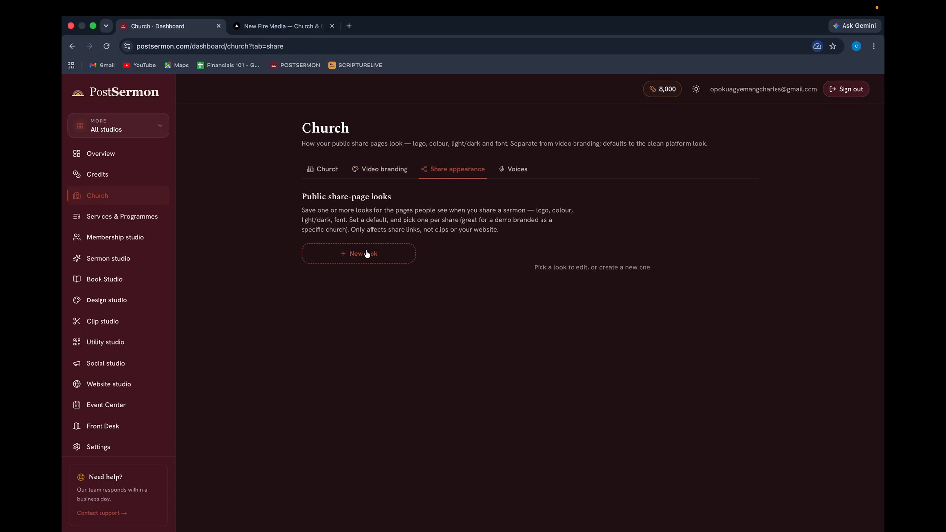
left_click(368, 175)
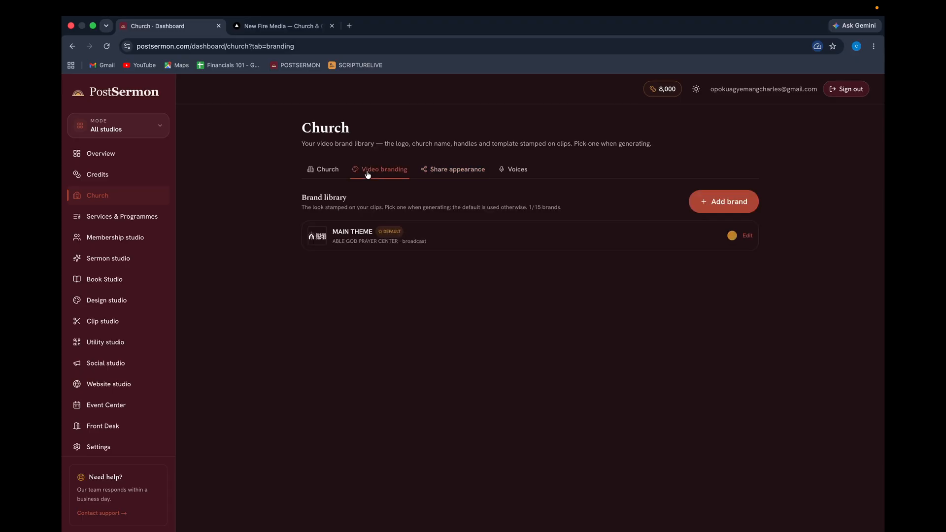
left_click(317, 169)
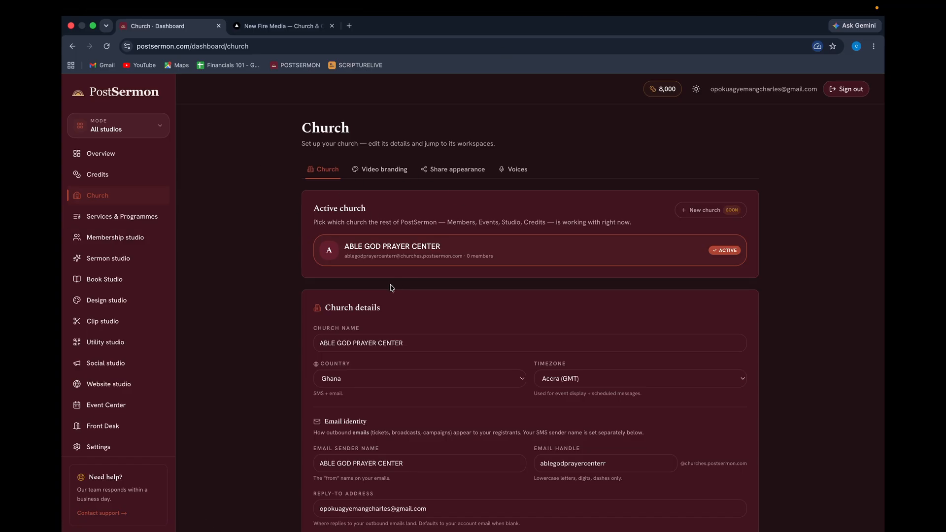
Recheck the church details and video brand library, then open Membership studio.
scroll(391, 288, "down", 15)
scroll(367, 268, "up", 15)
left_click(373, 170)
left_click(325, 169)
left_click(100, 245)
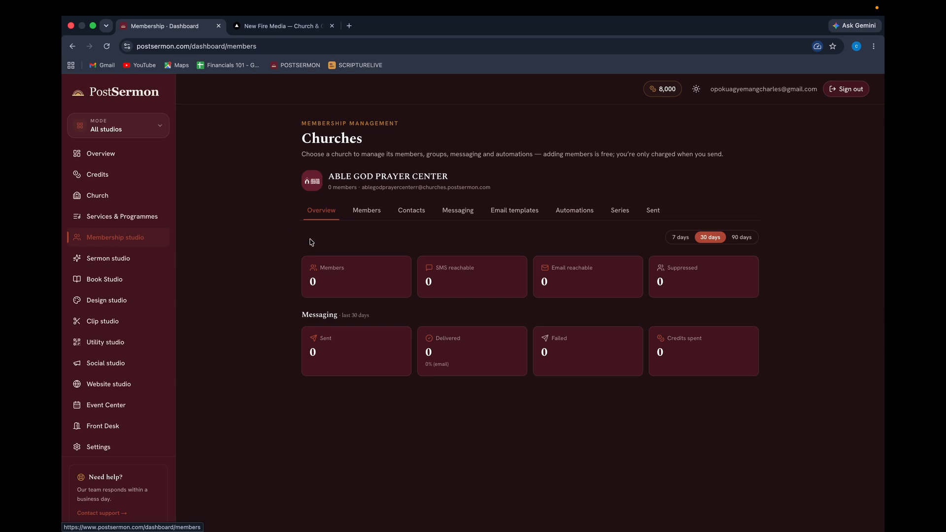
Show the Members tab, preview the New members sign-up view, and return to All members.
left_click(365, 211)
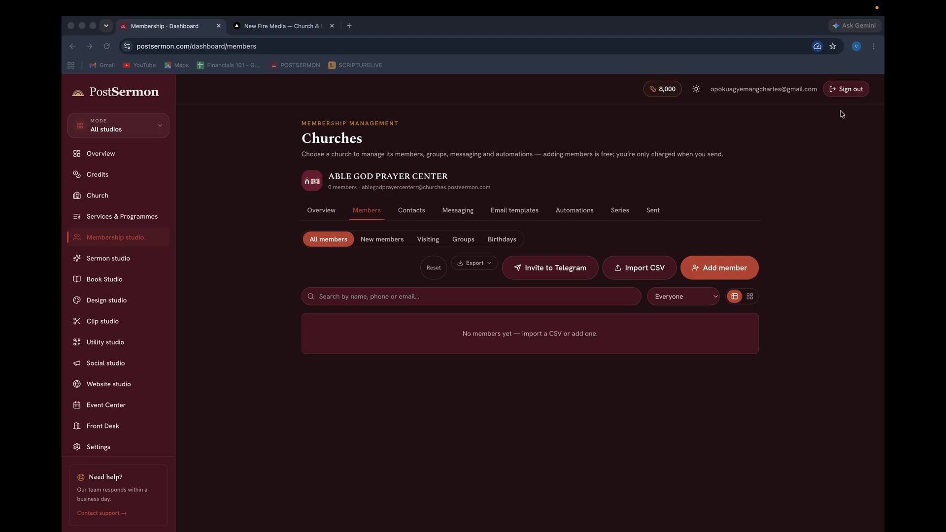
left_click(387, 260)
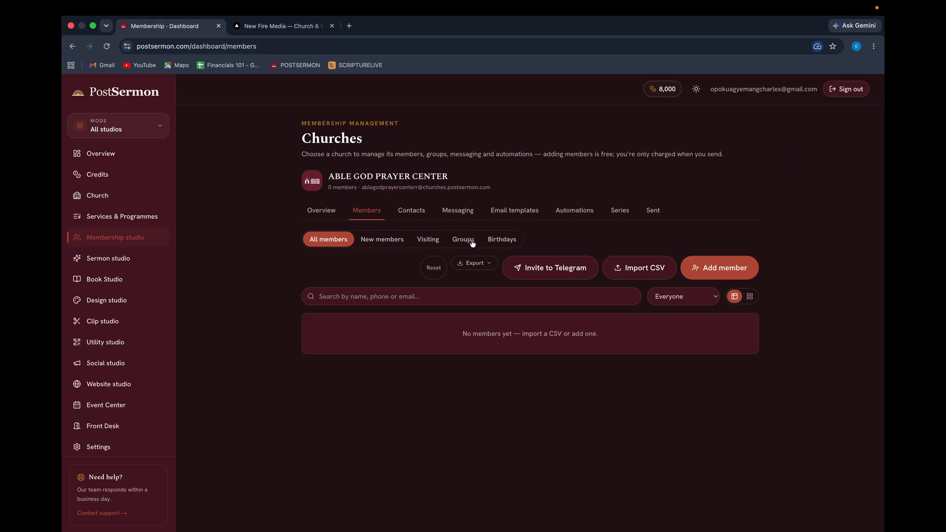
left_click(387, 241)
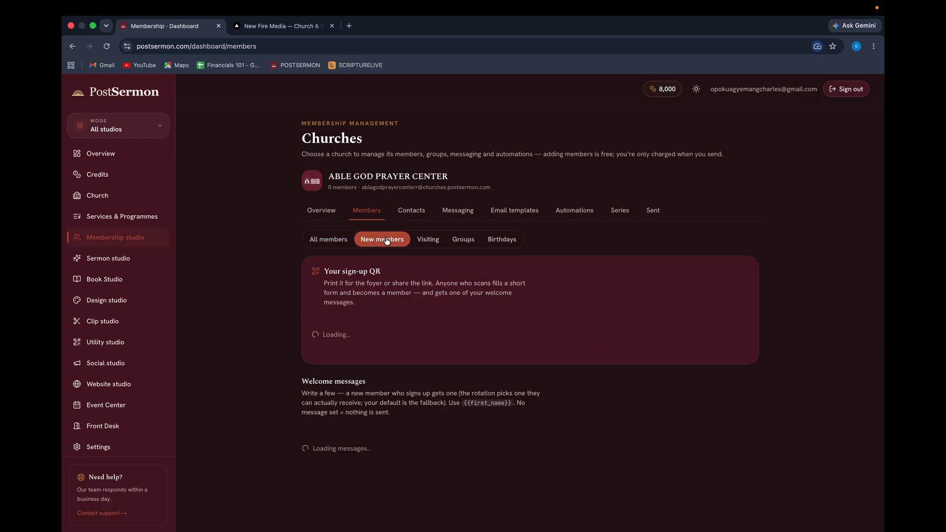
left_click(326, 241)
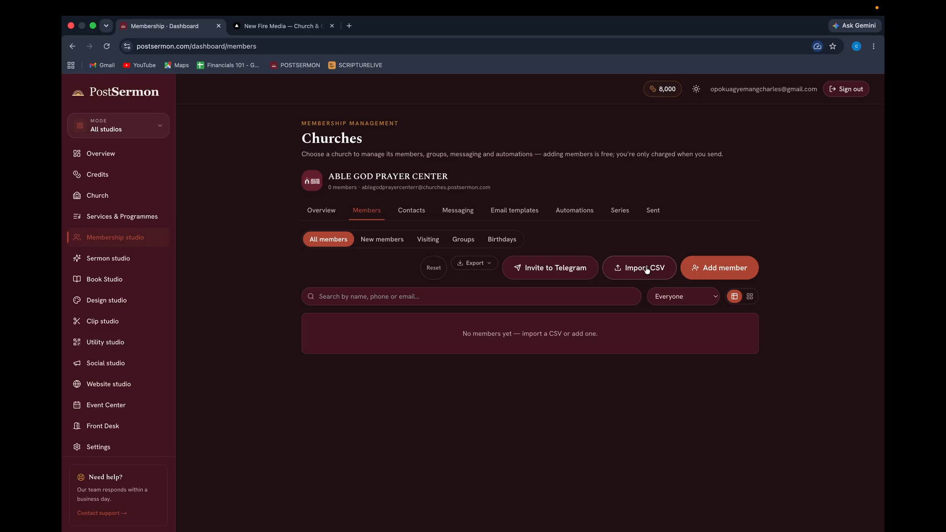
Dismiss the Add member form unsaved and open the Import members from CSV dialog instead.
left_click(728, 271)
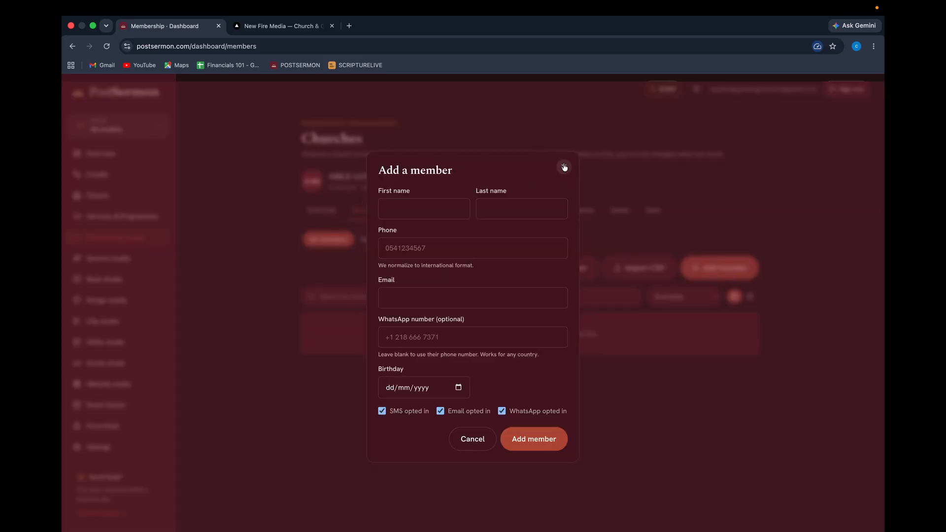
left_click(566, 166)
left_click(635, 269)
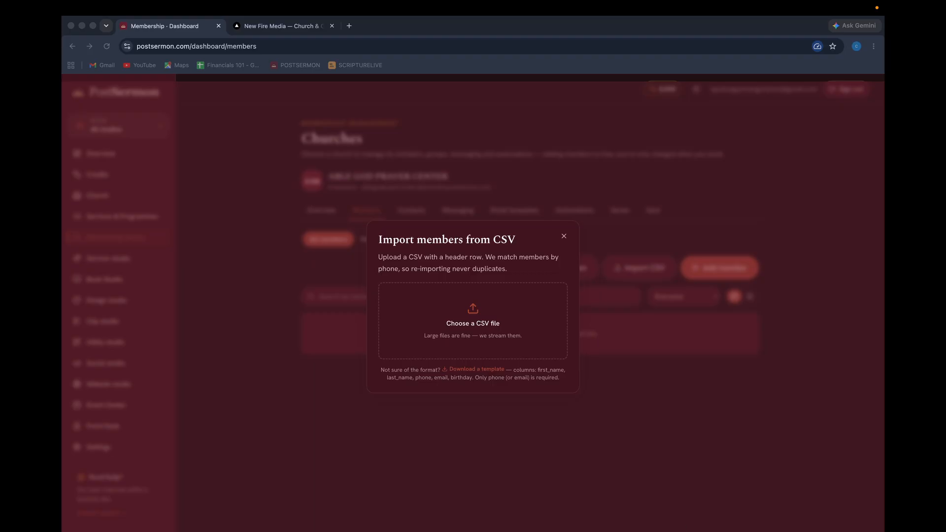
Load members.csv, map First name to the Name column, leave Last name skipped, and start importing.
left_click(472, 310)
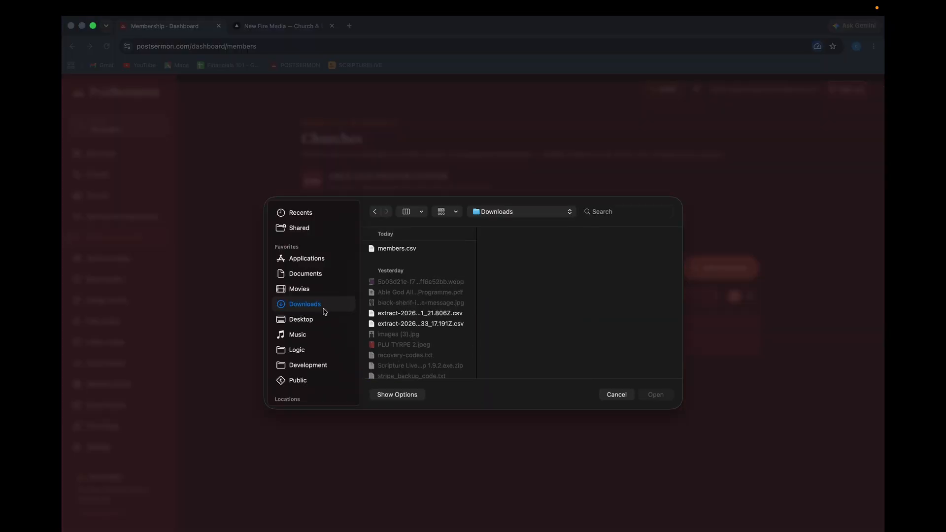
left_click(397, 250)
double_click(397, 250)
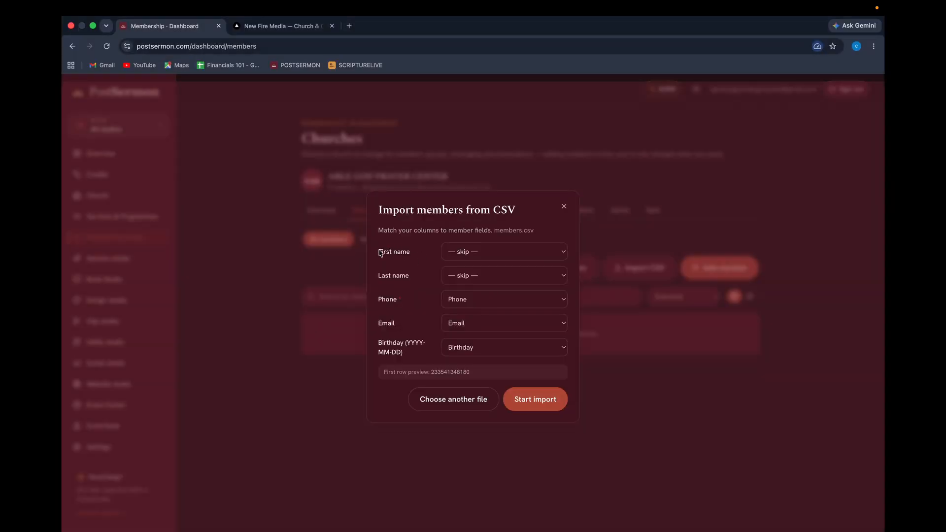
left_click(500, 252)
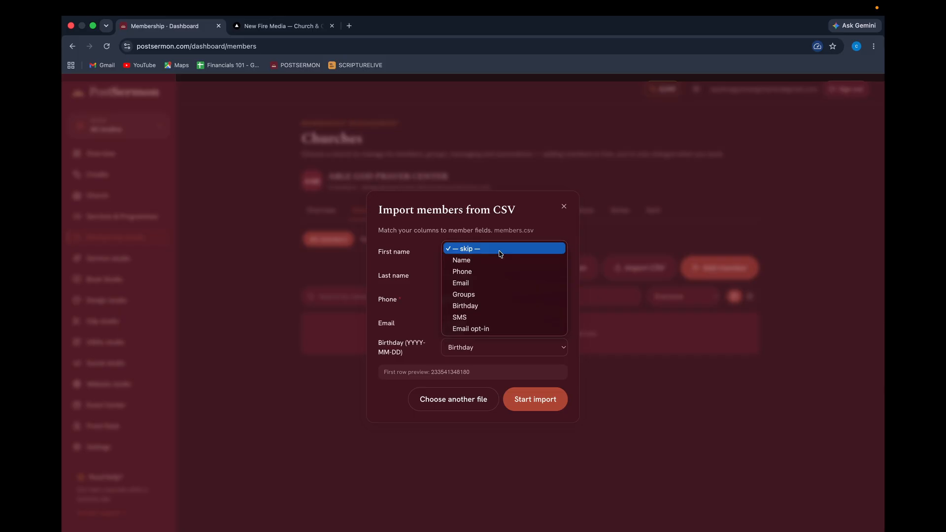
left_click(432, 249)
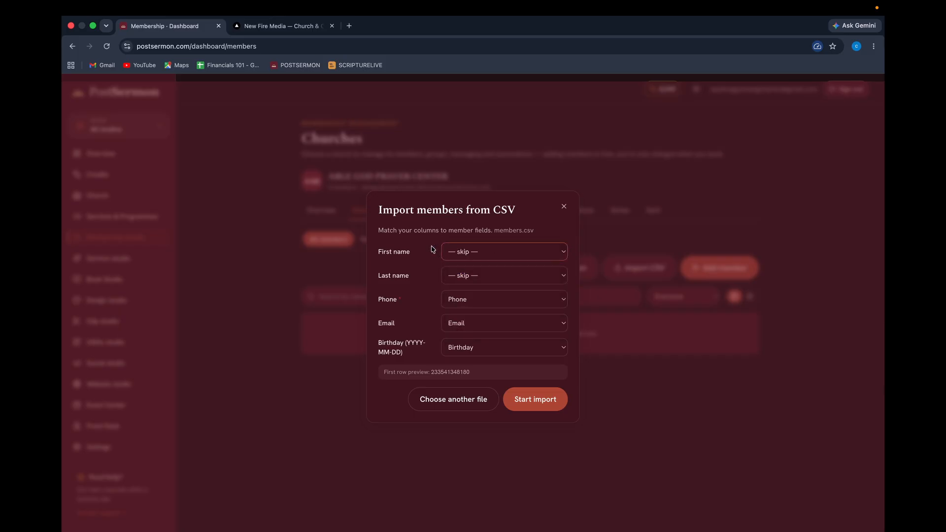
left_click(488, 251)
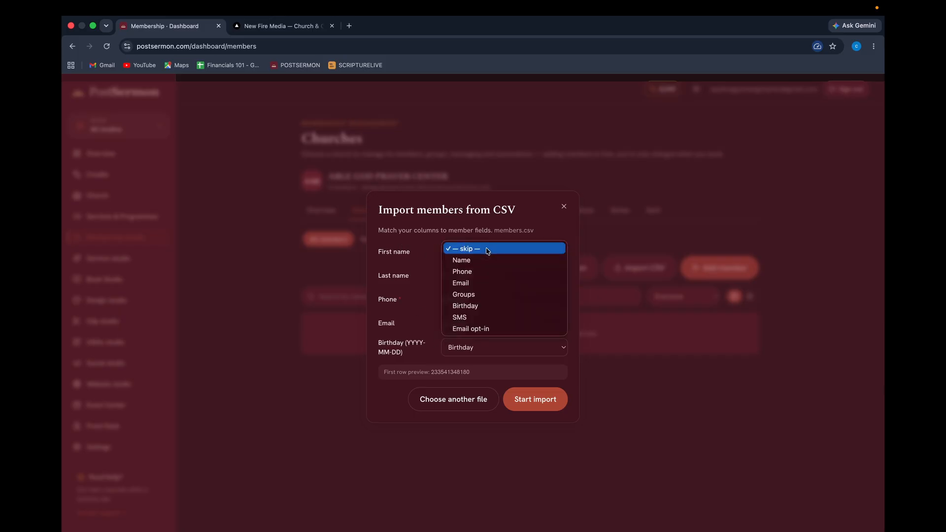
left_click(466, 261)
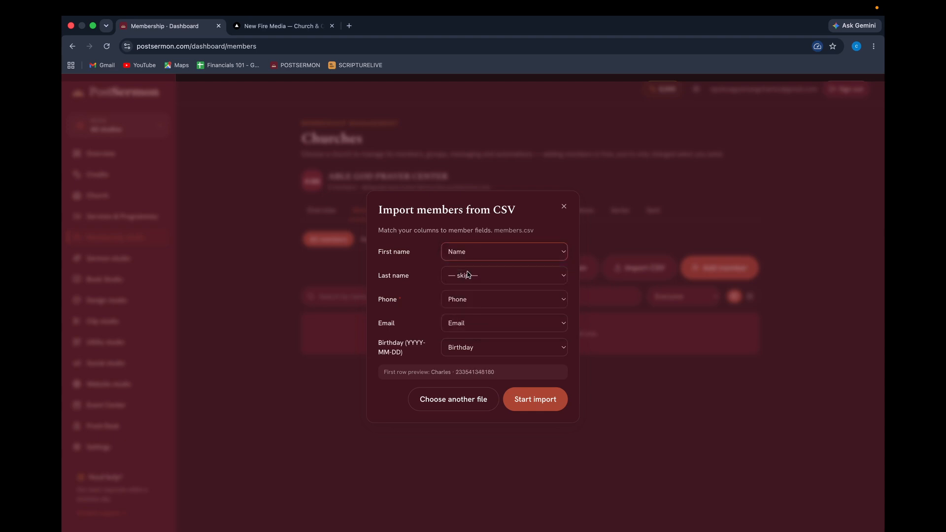
left_click(467, 275)
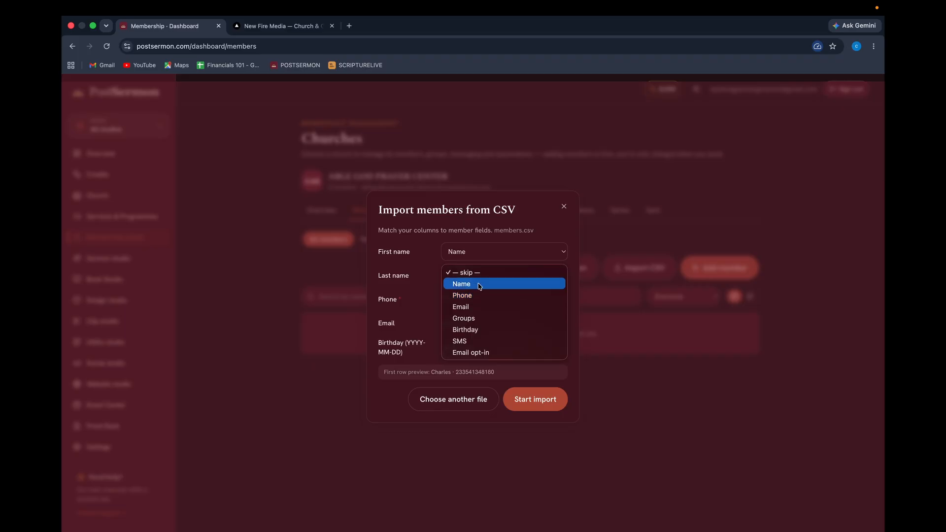
left_click(421, 281)
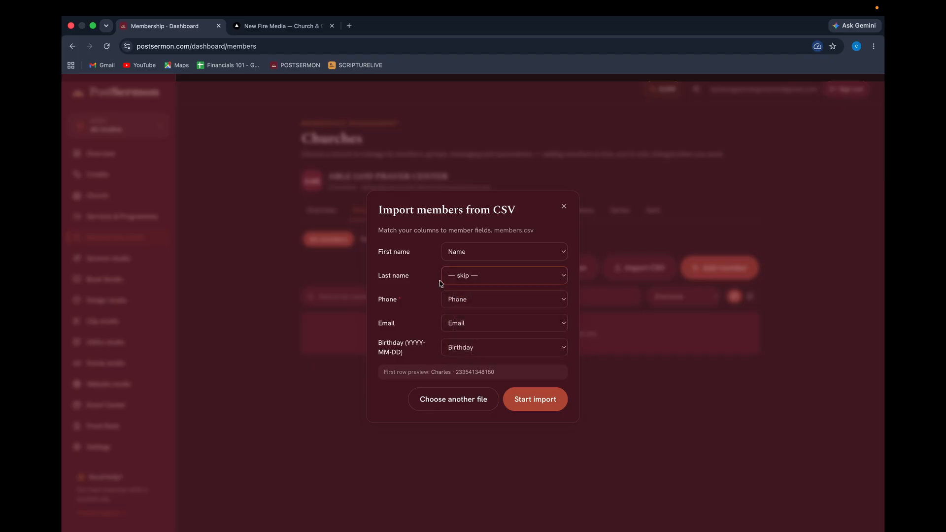
left_click(536, 400)
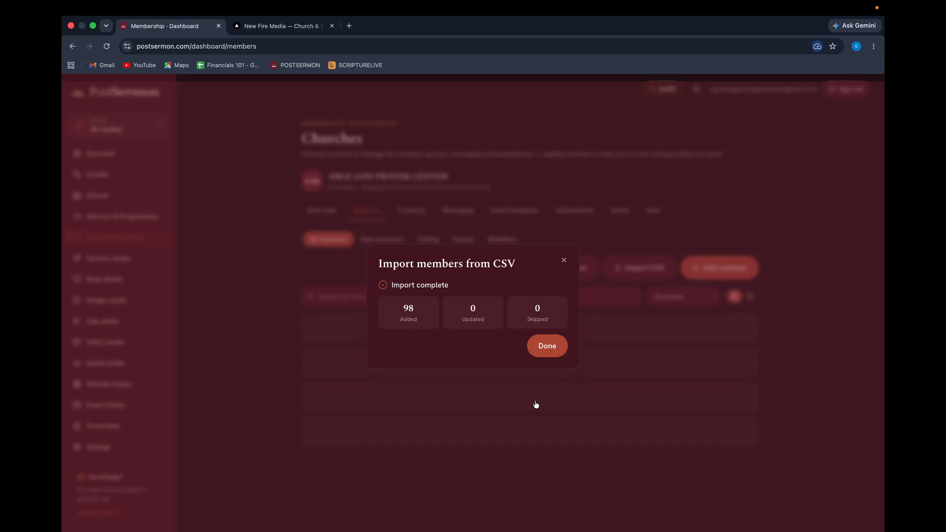
Close the import summary, scroll the member list, and preview the new-member sign-up QR.
left_click(546, 351)
scroll(460, 382, "down", 10)
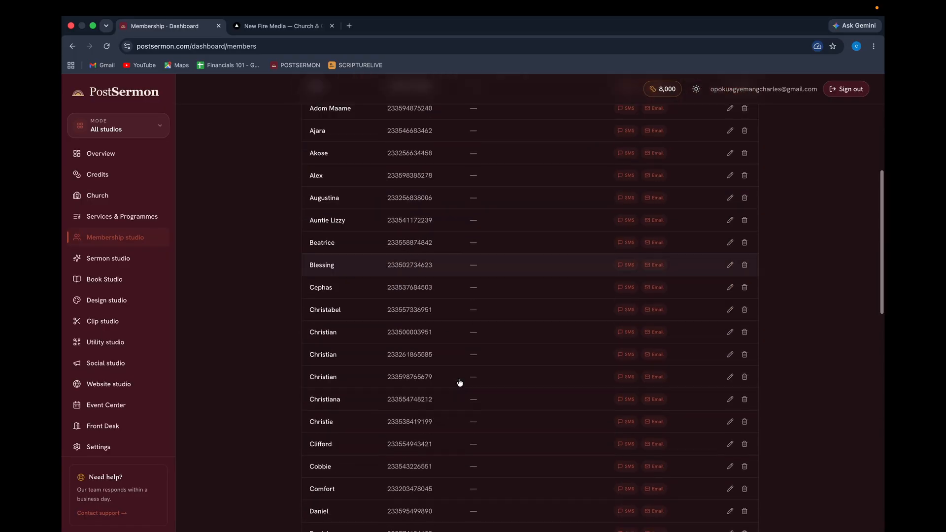
scroll(459, 382, "down", 8)
scroll(459, 380, "up", 15)
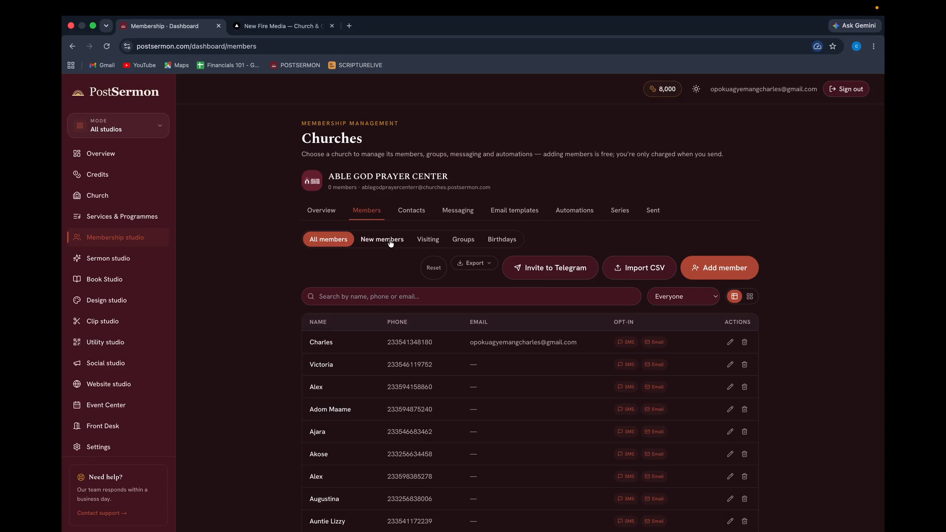
left_click(389, 241)
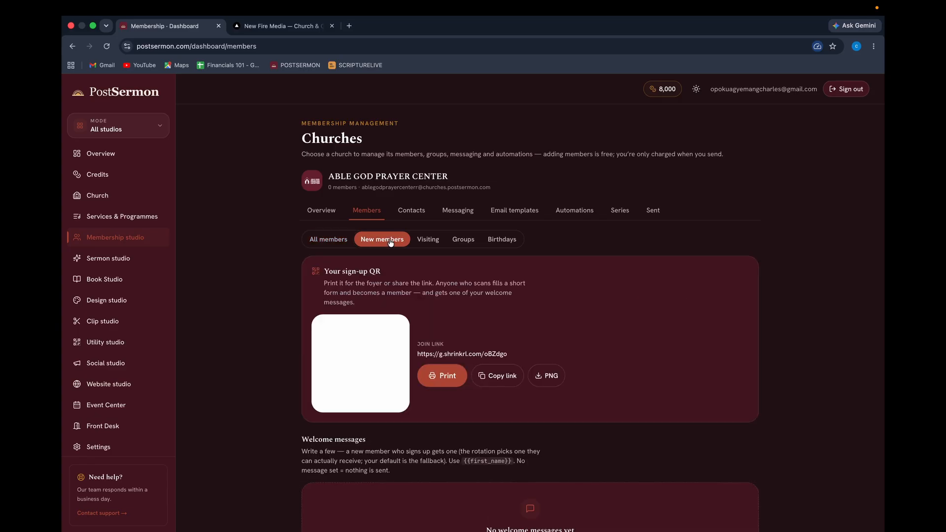
left_click(323, 240)
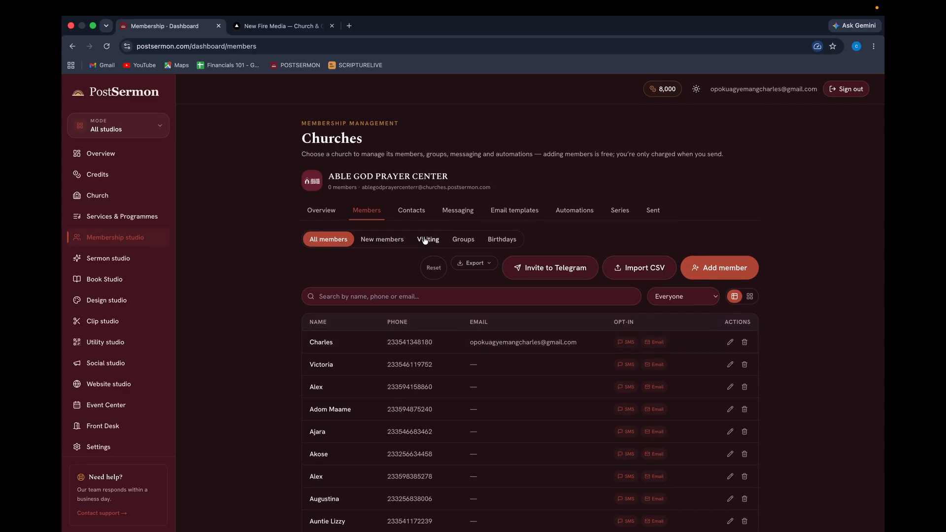
Compare the new-member and visitor sign-up QR codes, then open the Groups sub-tab.
left_click(389, 240)
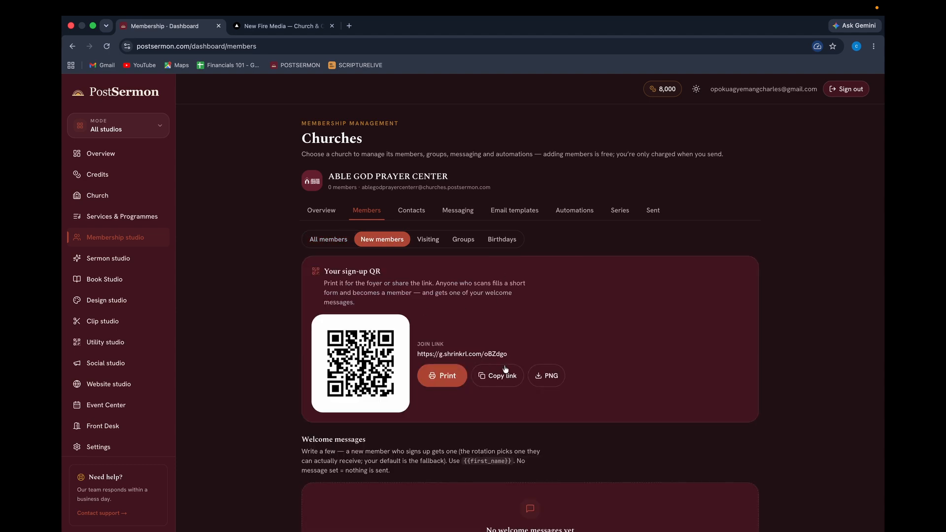
scroll(450, 308, "down", 3)
scroll(503, 366, "up", 3)
left_click(326, 240)
left_click(376, 239)
left_click(433, 241)
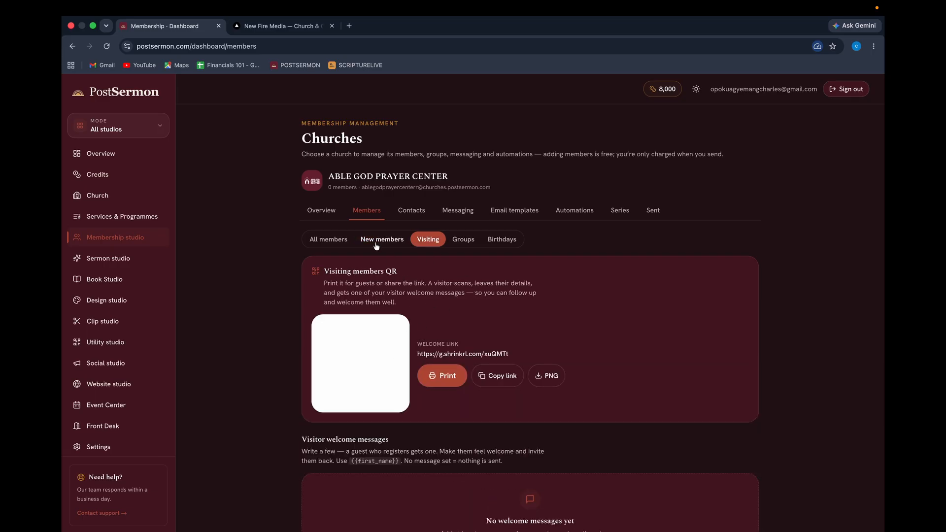
left_click(462, 242)
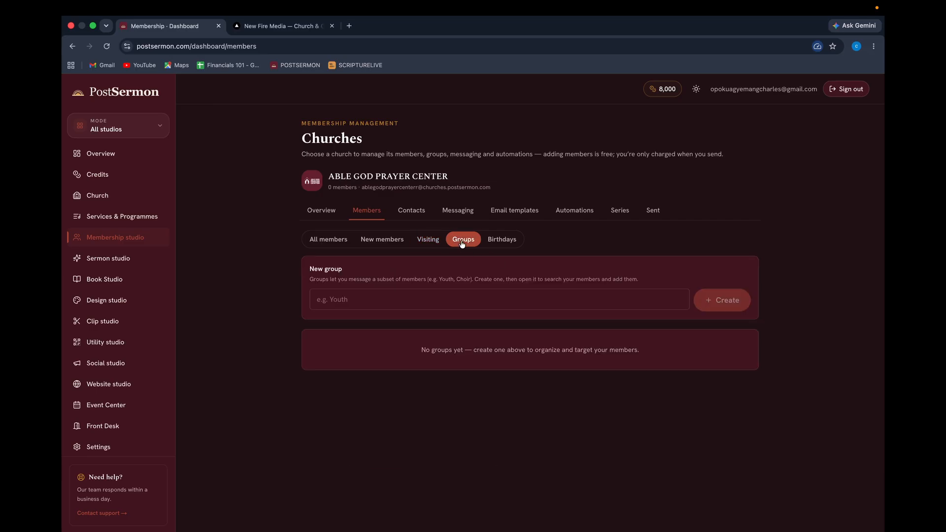
Create a new group named WOMEN'S FELLOWSHIP.
left_click(451, 305)
type("WOMES")
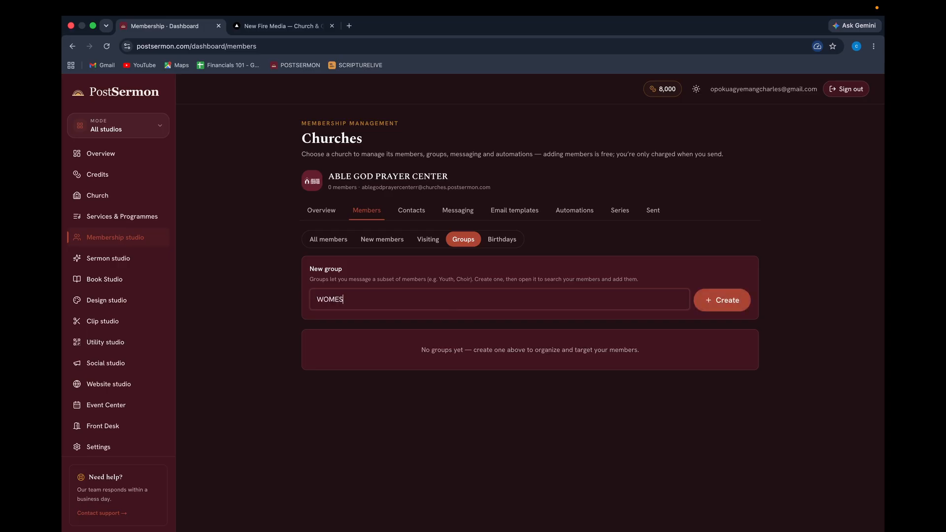
key("BackSpace")
type("EN'S FELLOWSHIP")
left_click(711, 303)
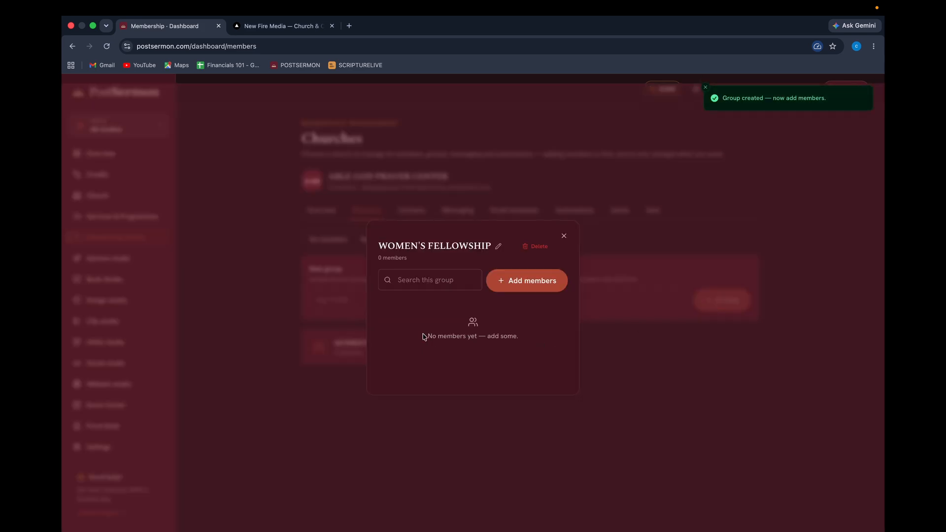
Open Add members for WOMEN'S FELLOWSHIP and tick the first two members.
left_click(456, 279)
left_click(531, 282)
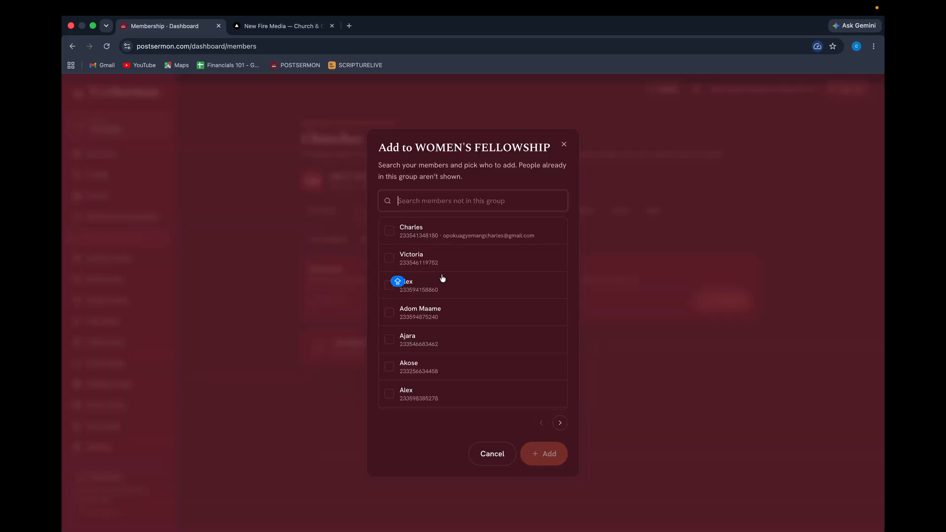
scroll(439, 276, "down", 2)
scroll(441, 276, "up", 1)
left_click(389, 246)
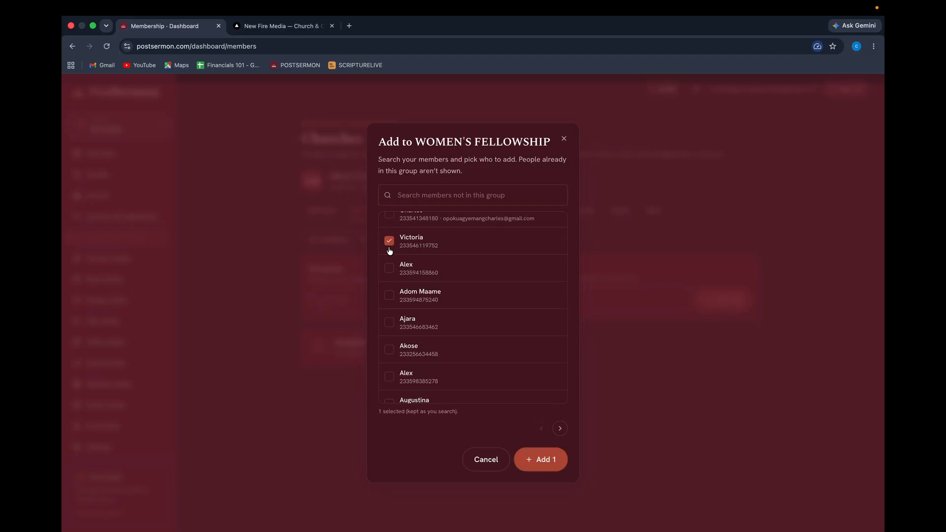
left_click(388, 349)
Search members by name, tick two 'KO' matches, and add all four to the group.
left_click(422, 199)
type("AK")
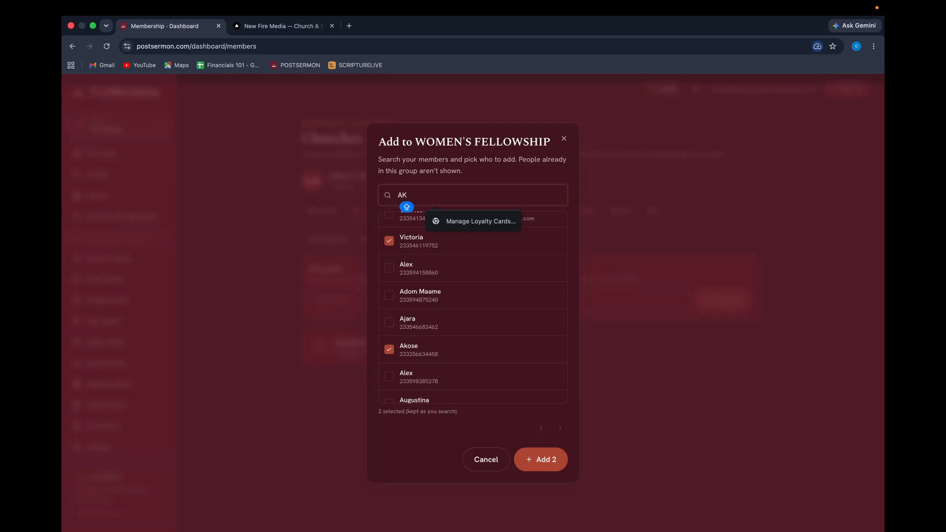
type("UA")
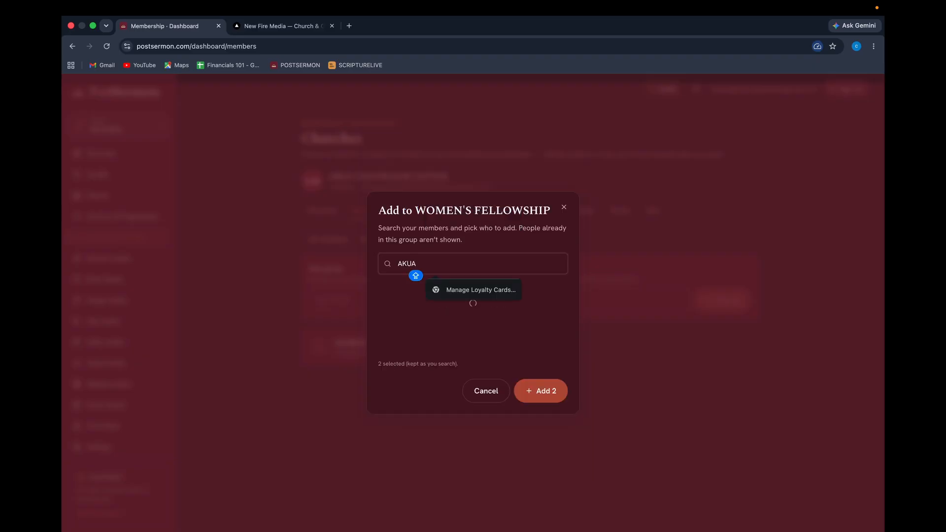
key("BackSpace")
key("BackSpace")
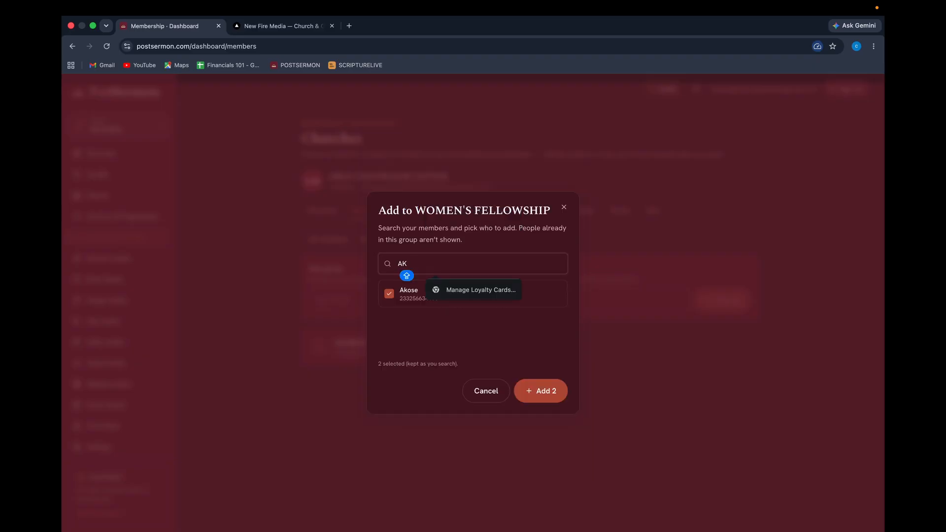
key("BackSpace")
key("BackSpace")
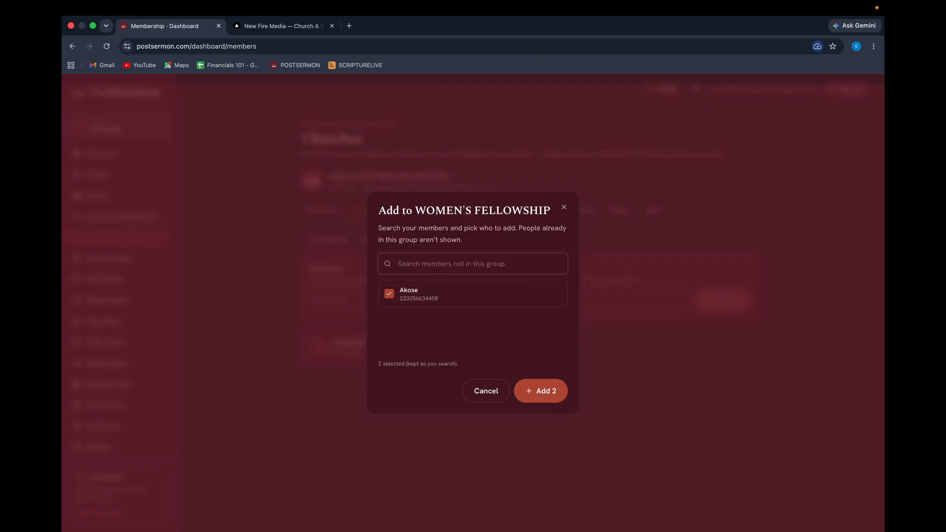
type("KO")
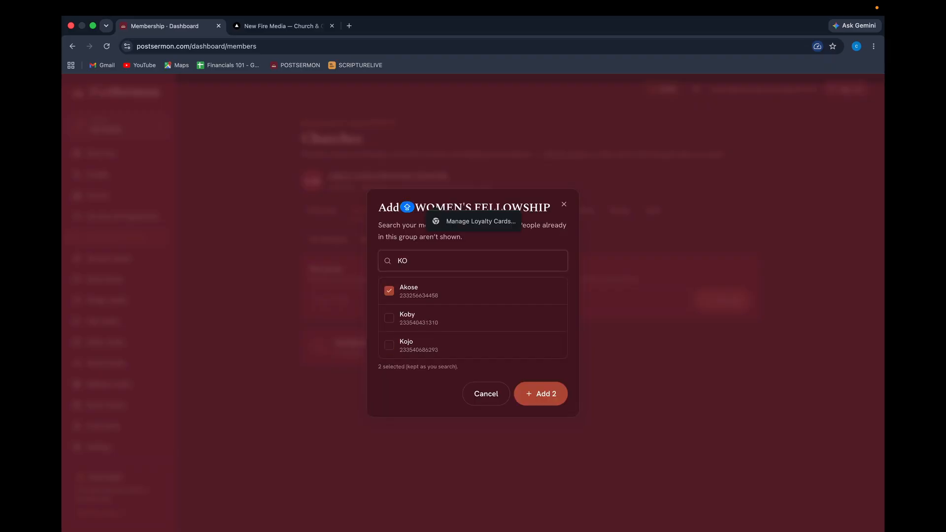
left_click(389, 318)
left_click(394, 345)
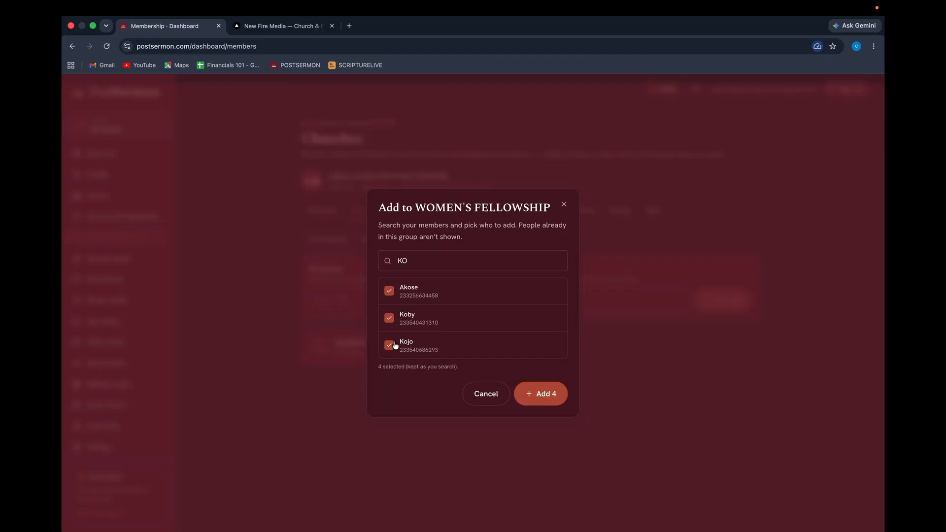
left_click(547, 394)
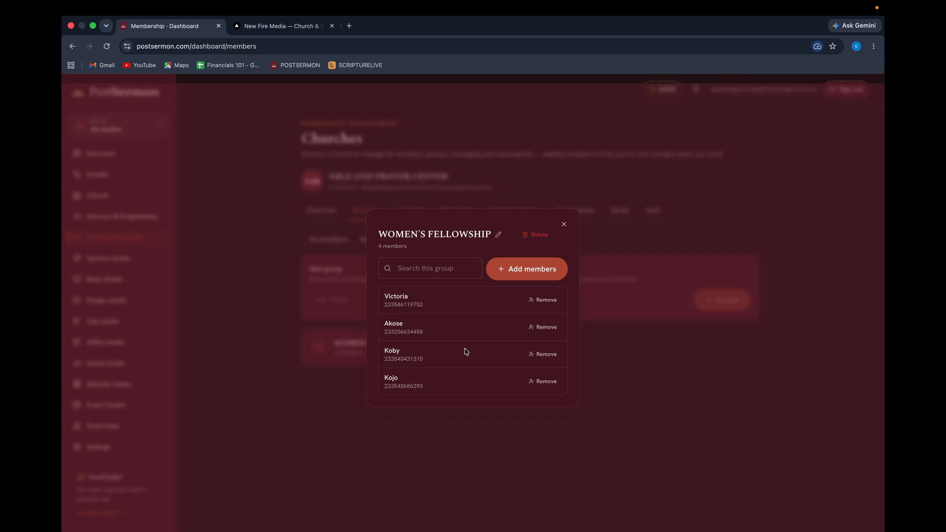
left_click(565, 224)
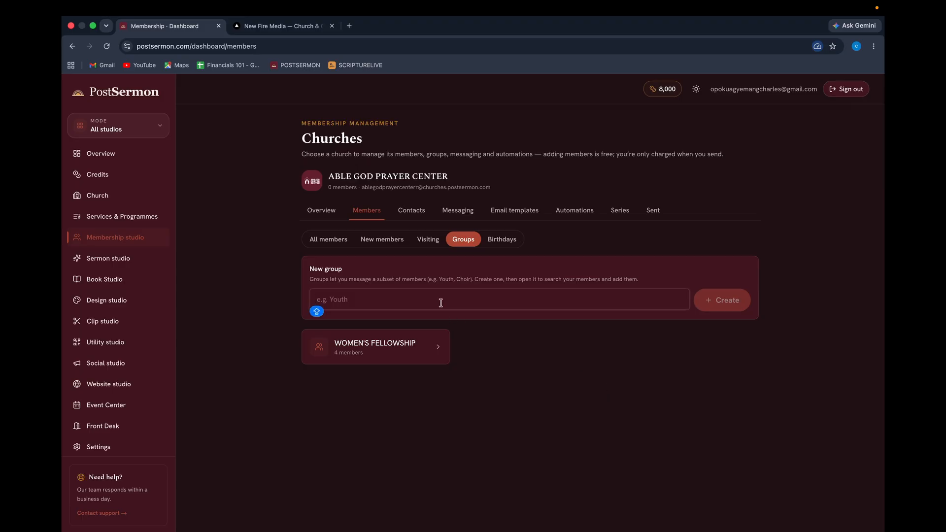
Create a new group named CELL 1 MEMBERS.
type("CELL")
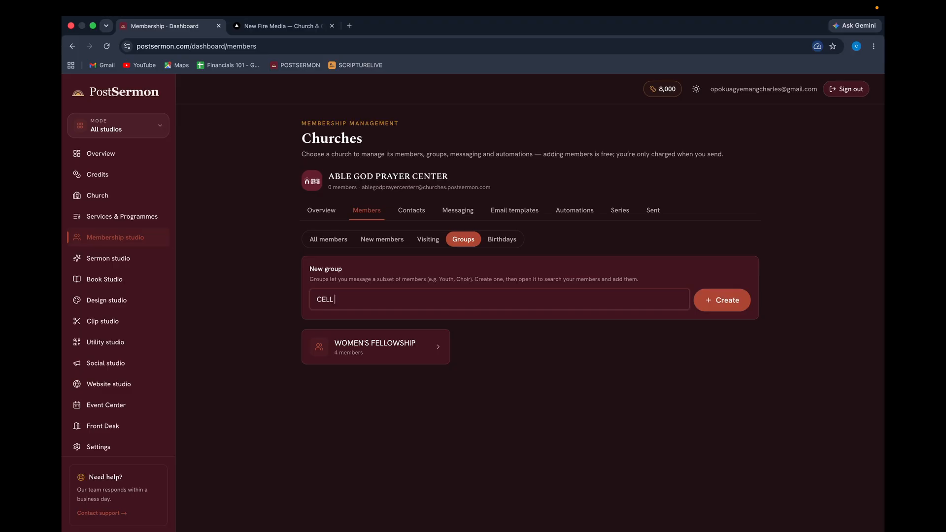
type(" 1 MEMEBE")
key("BackSpace")
key("BackSpace")
key("BackSpace")
key("BackSpace")
key("BackSpace")
type("BERS")
left_click(707, 301)
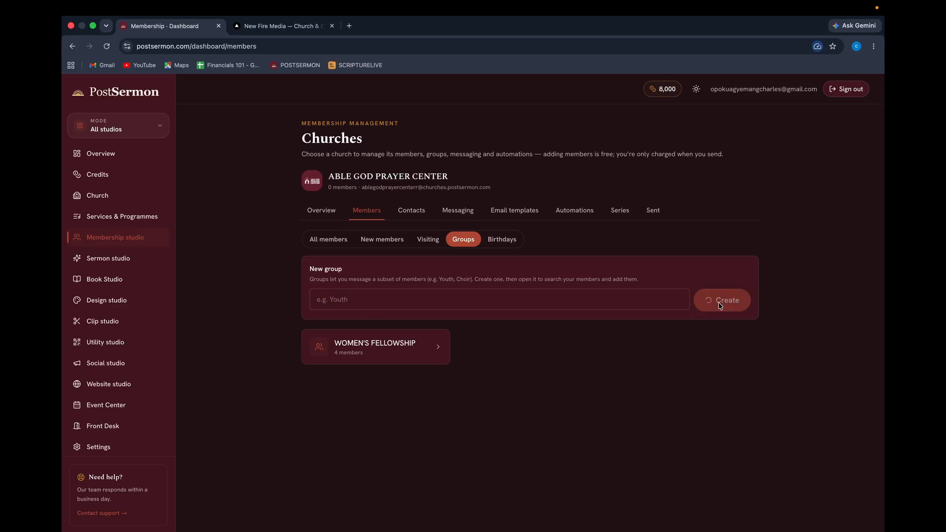
Add five ticked members to CELL 1 MEMBERS, then begin naming the next group 'TR'.
left_click(540, 285)
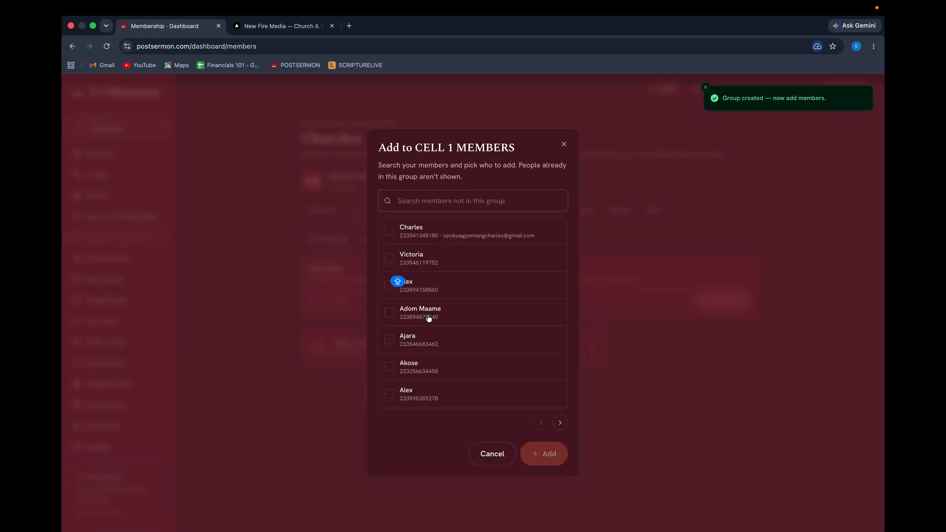
left_click(388, 339)
left_click(389, 361)
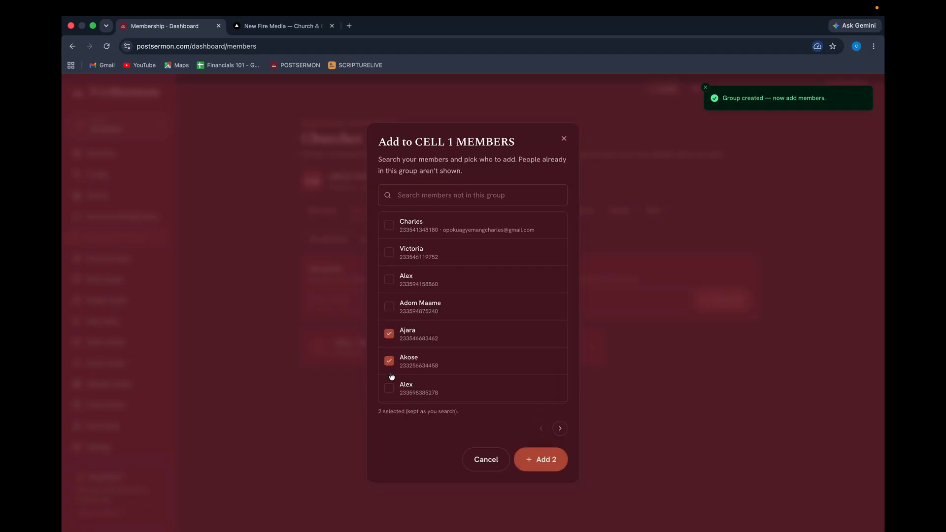
left_click(390, 387)
left_click(389, 279)
left_click(389, 306)
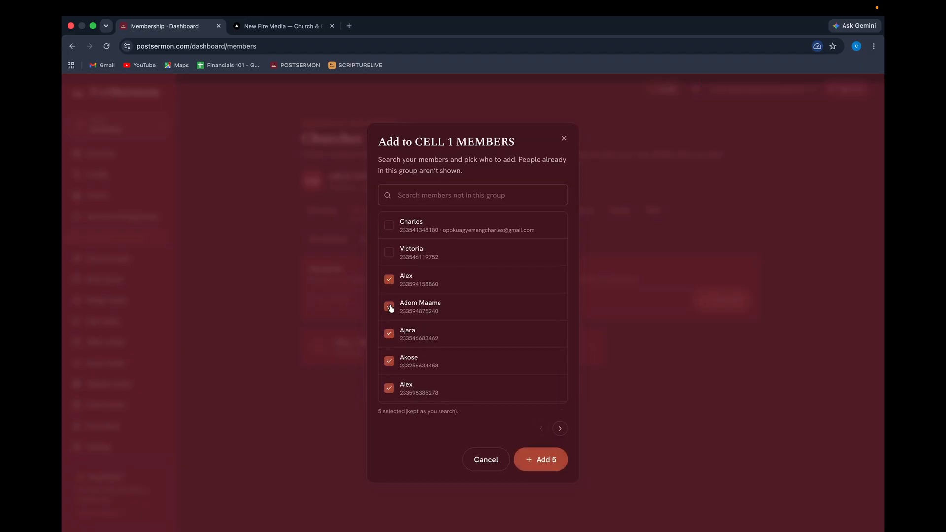
left_click(545, 458)
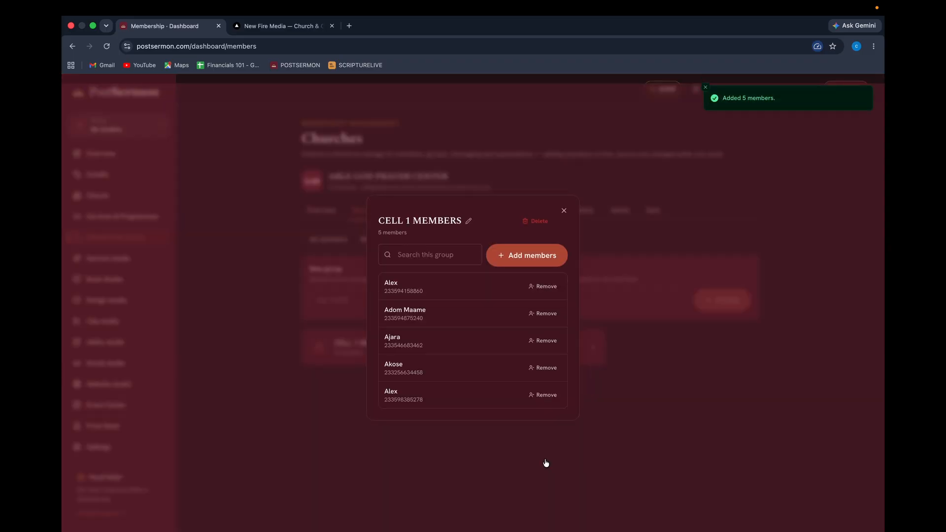
left_click(565, 211)
left_click(511, 292)
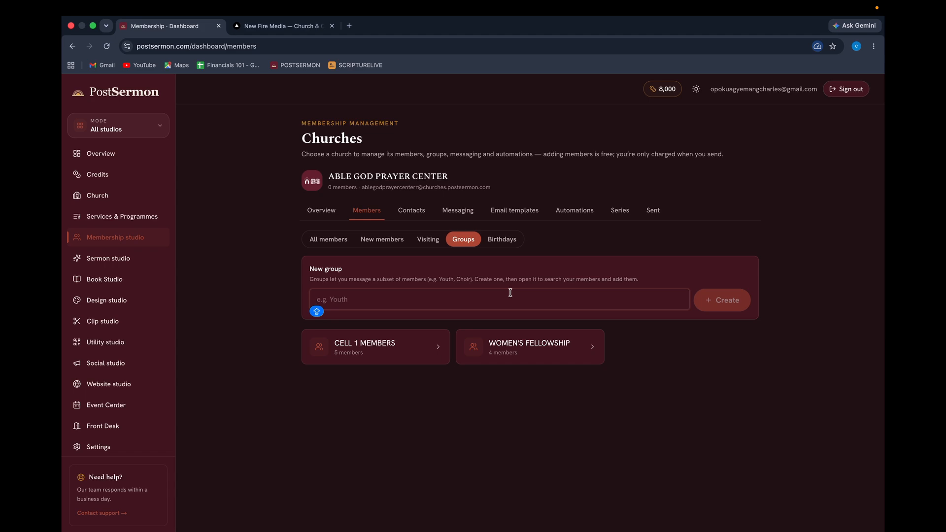
type("TRIBE OF JUDAY")
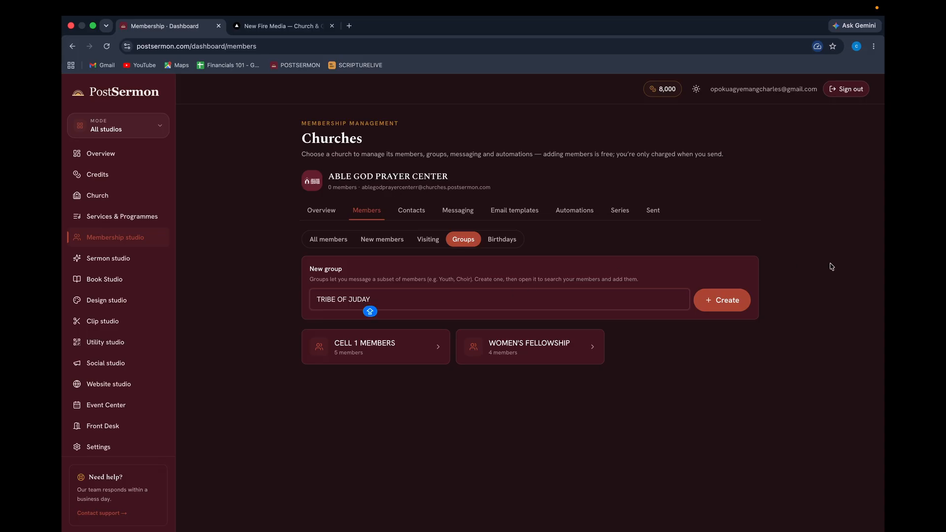
Create TRIBE OF JUDAY and add three selected members to it, closing the group panel.
left_click(723, 300)
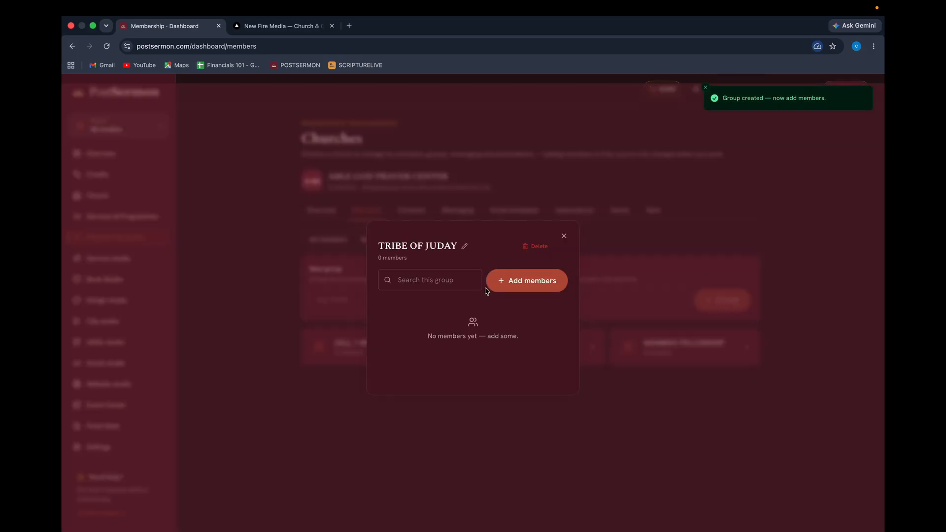
left_click(511, 286)
scroll(406, 361, "down", 10)
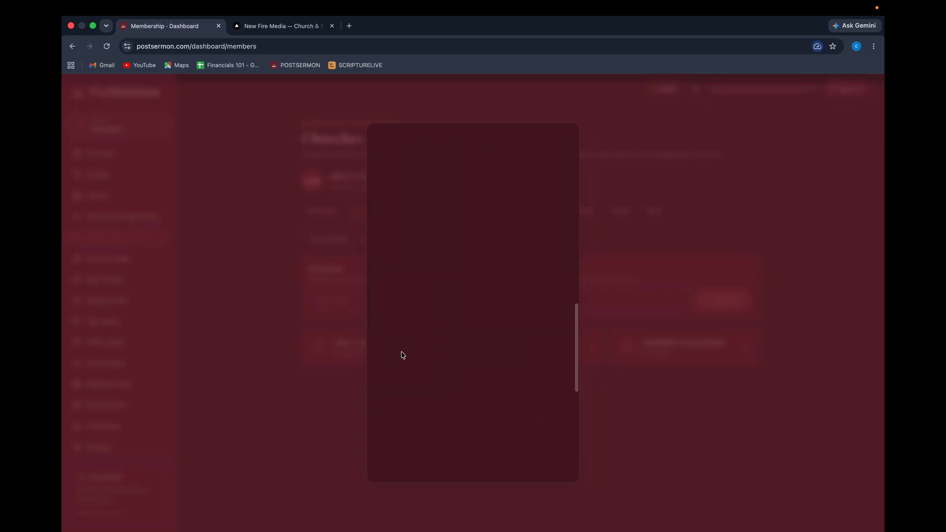
scroll(448, 281, "up", 3)
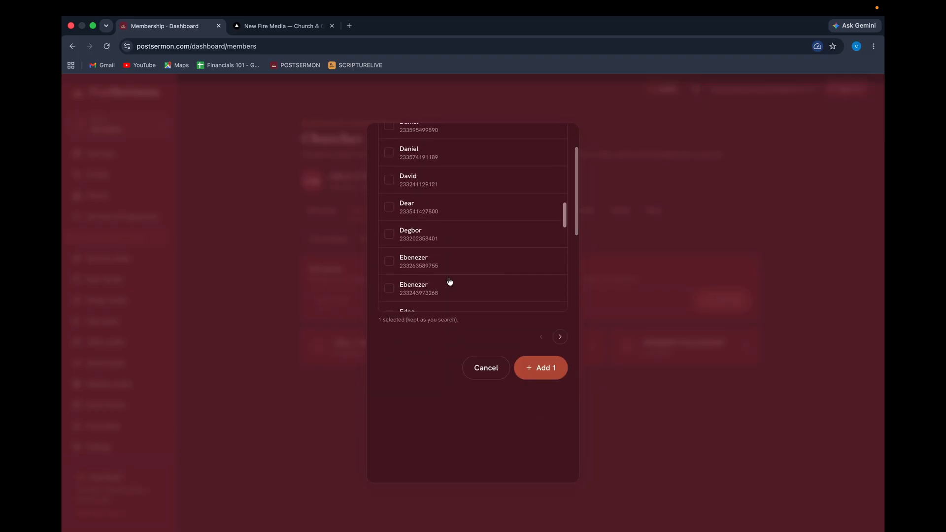
scroll(448, 281, "down", 4)
left_click(400, 253)
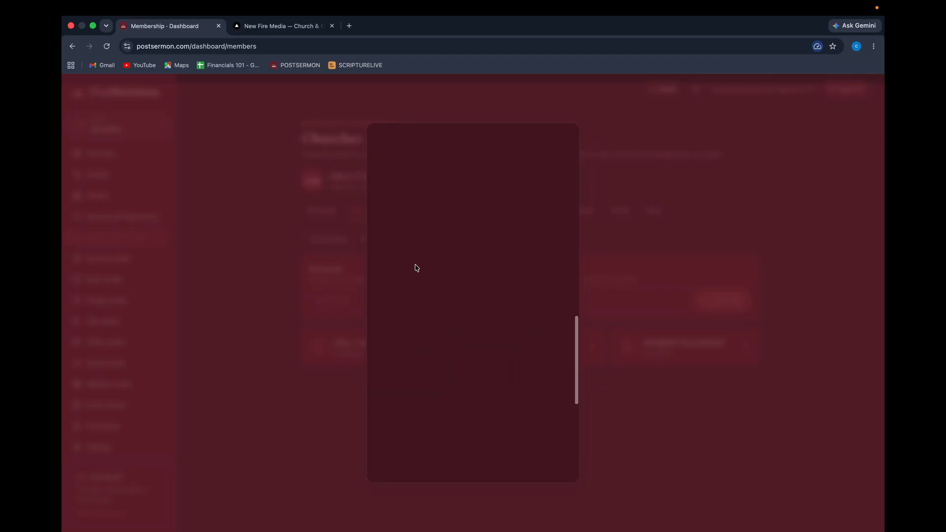
scroll(421, 269, "down", 1)
left_click(388, 305)
scroll(434, 264, "down", 1)
left_click(545, 462)
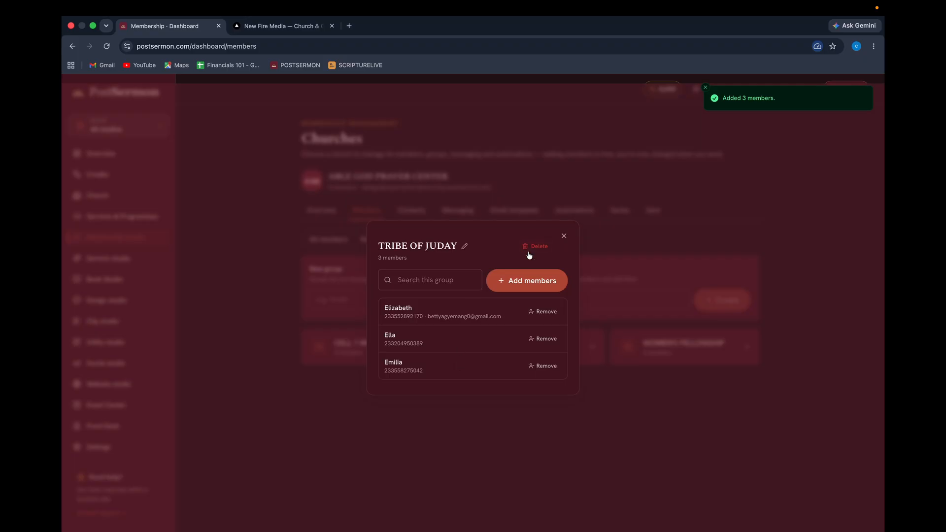
left_click(564, 236)
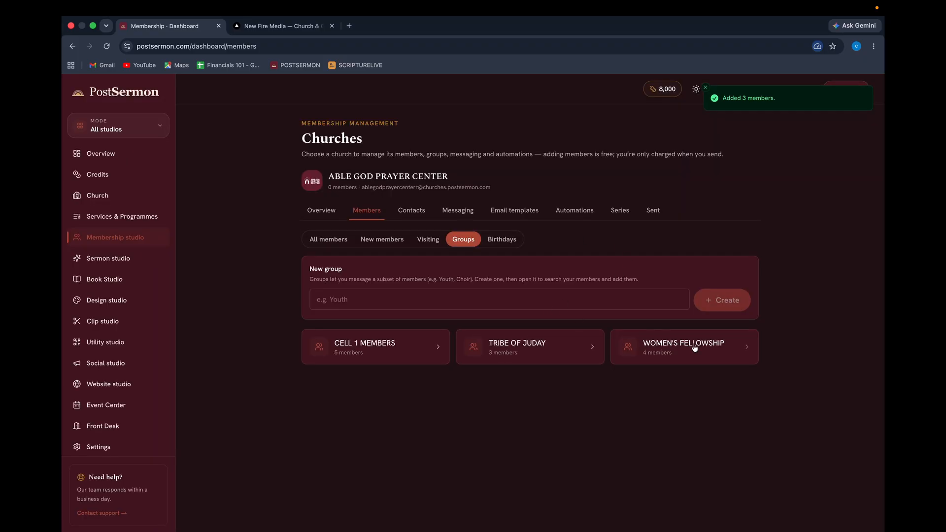
Name a new group SONS OF GOD and create it.
left_click(452, 301)
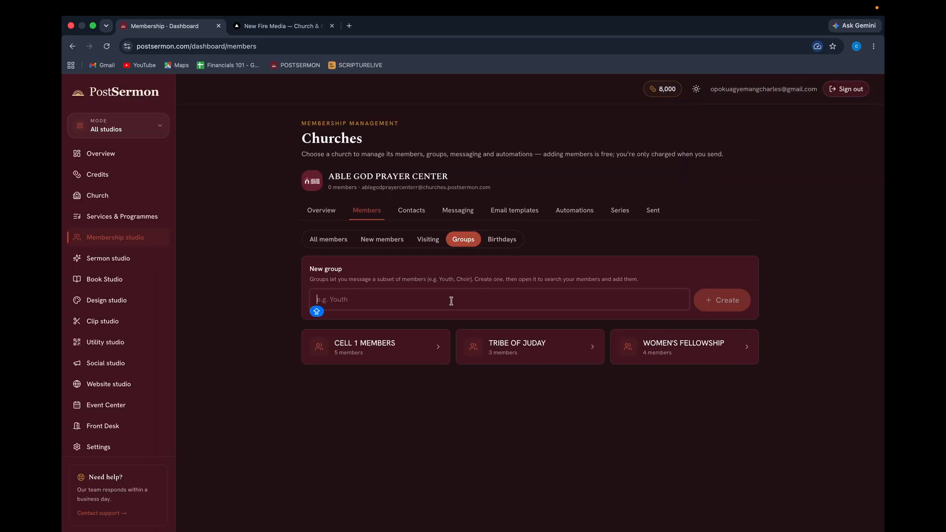
type("SON")
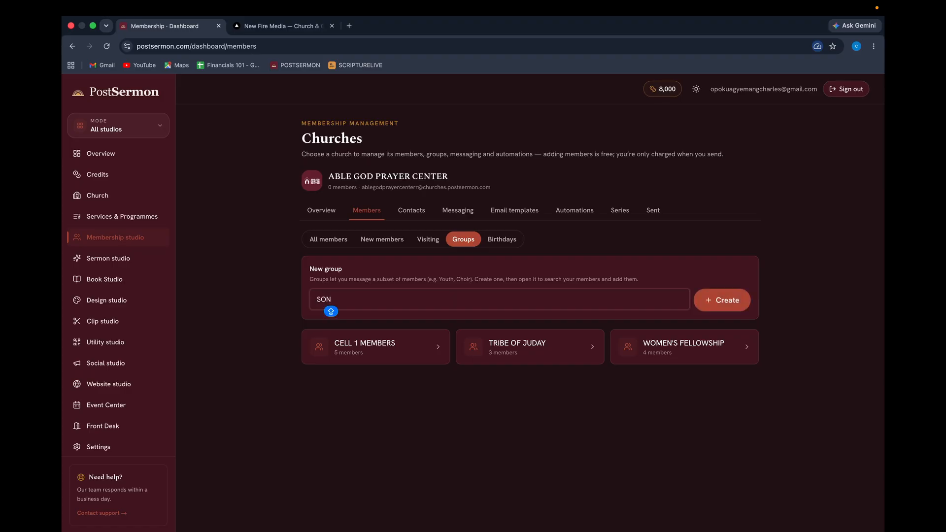
type("G=")
type("GOD")
left_click(725, 300)
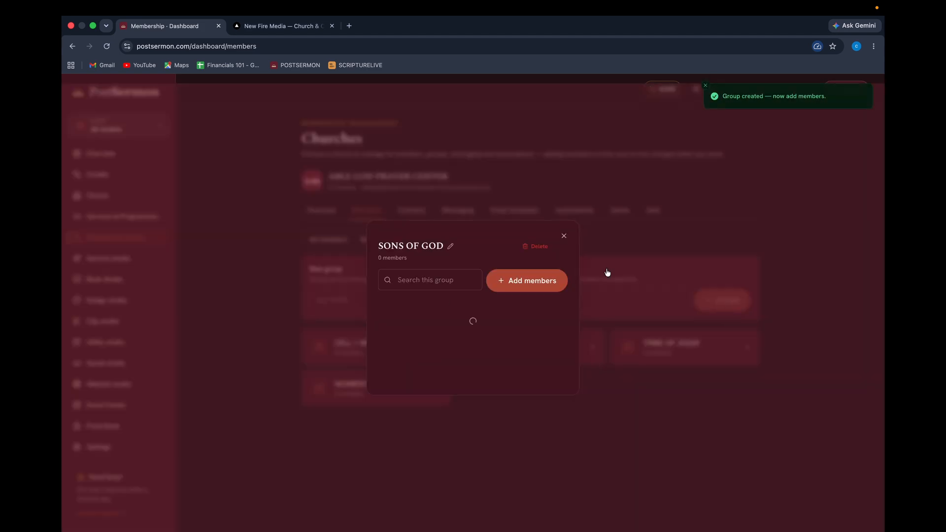
Tick three members, add them to SONS OF GOD, and close the group panel.
left_click(526, 280)
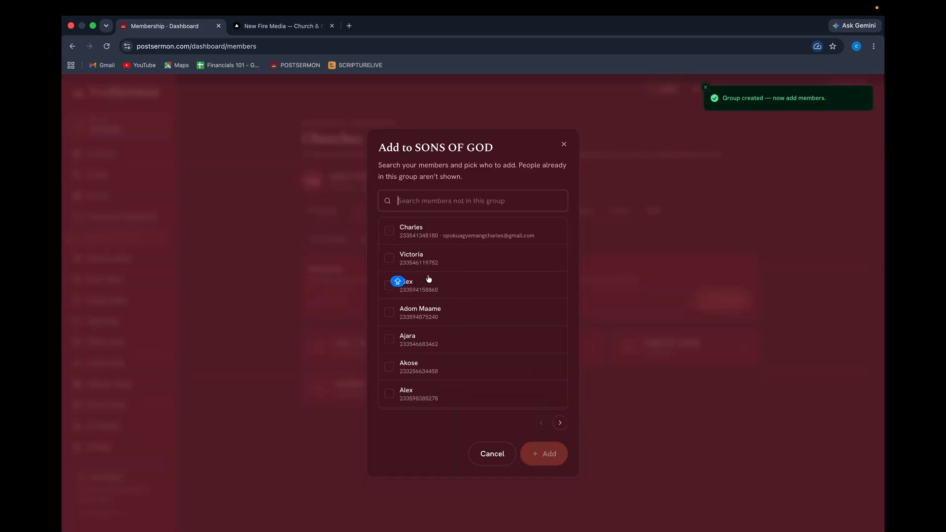
scroll(429, 279, "down", 5)
scroll(429, 279, "down", 10)
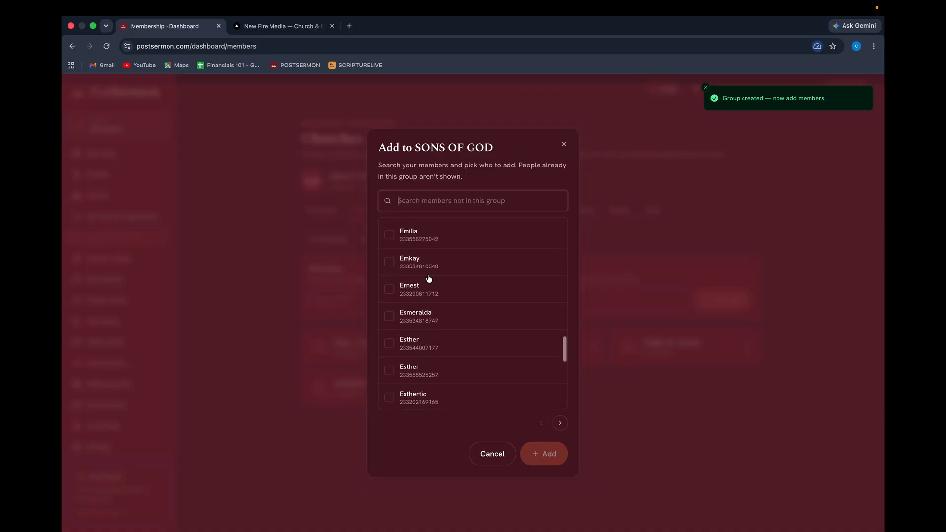
left_click(391, 233)
scroll(391, 232, "up", 10)
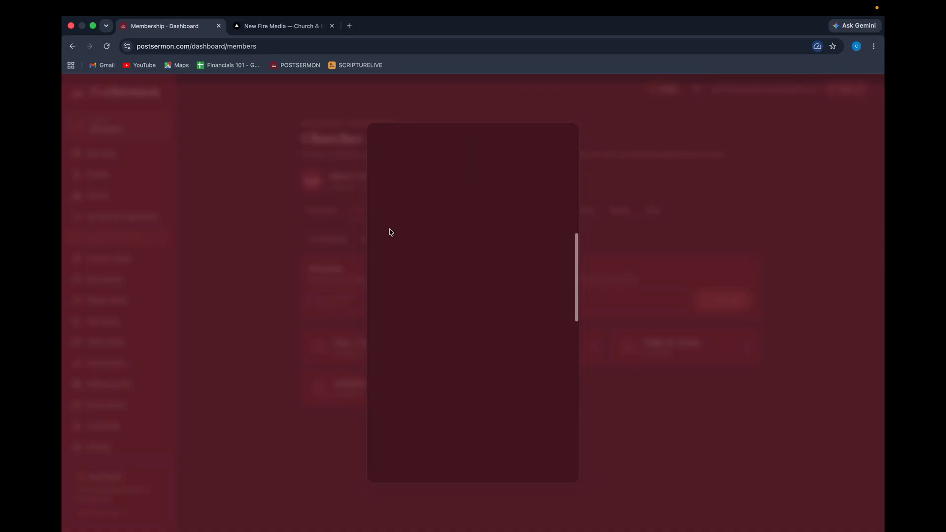
scroll(391, 233, "up", 3)
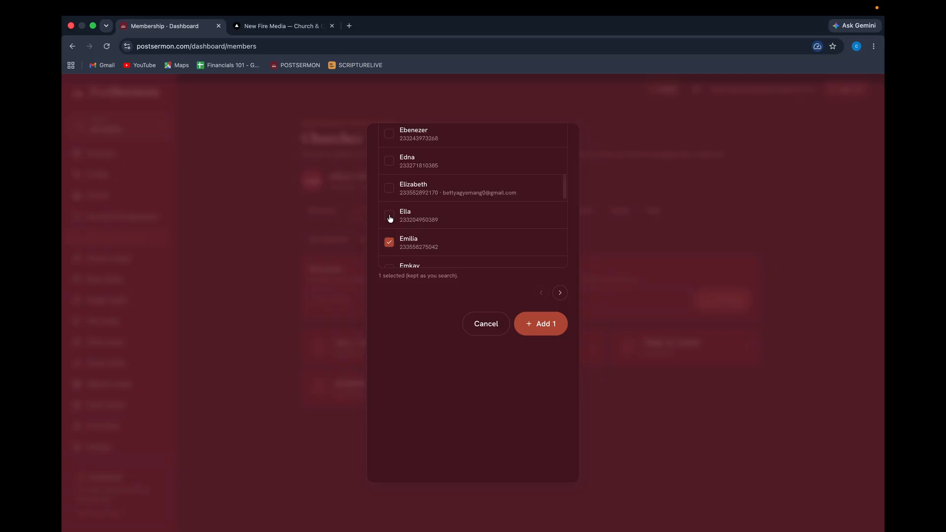
left_click(390, 216)
scroll(391, 212, "up", 10)
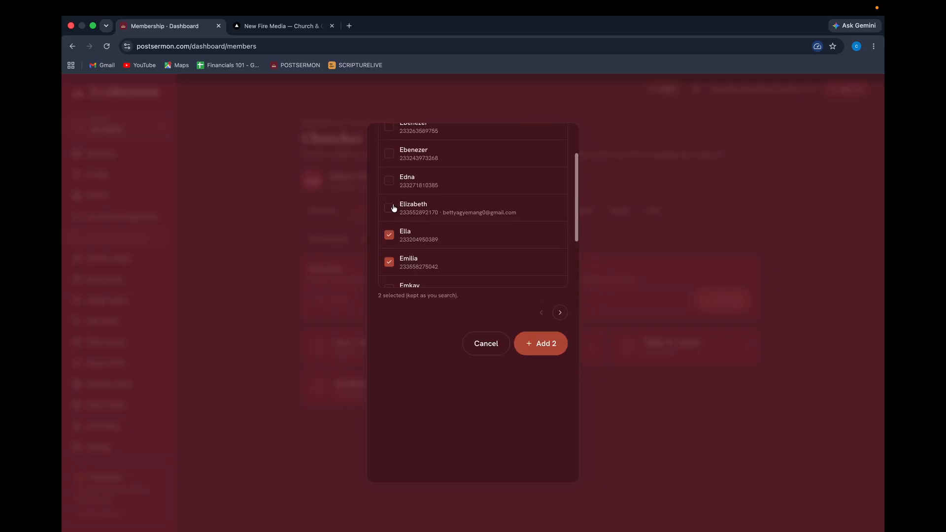
left_click(392, 225)
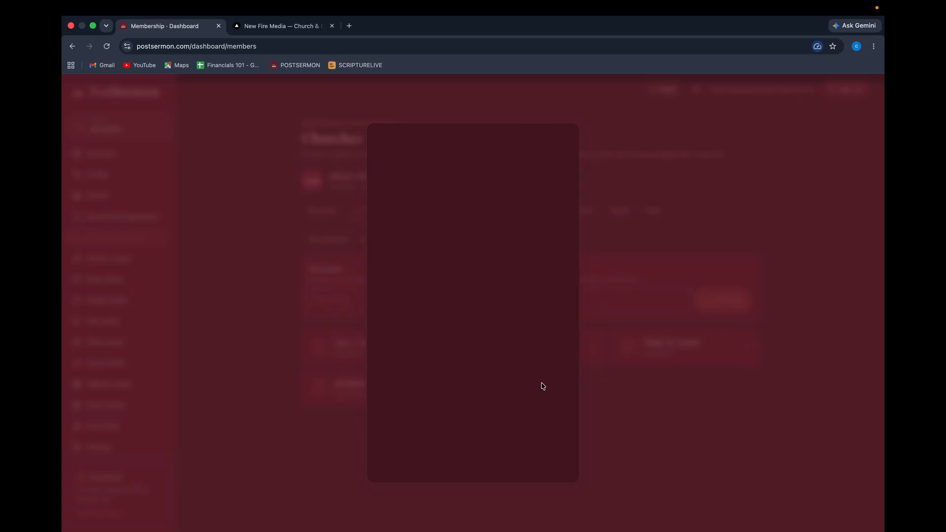
scroll(502, 236, "up", 10)
scroll(501, 239, "down", 10)
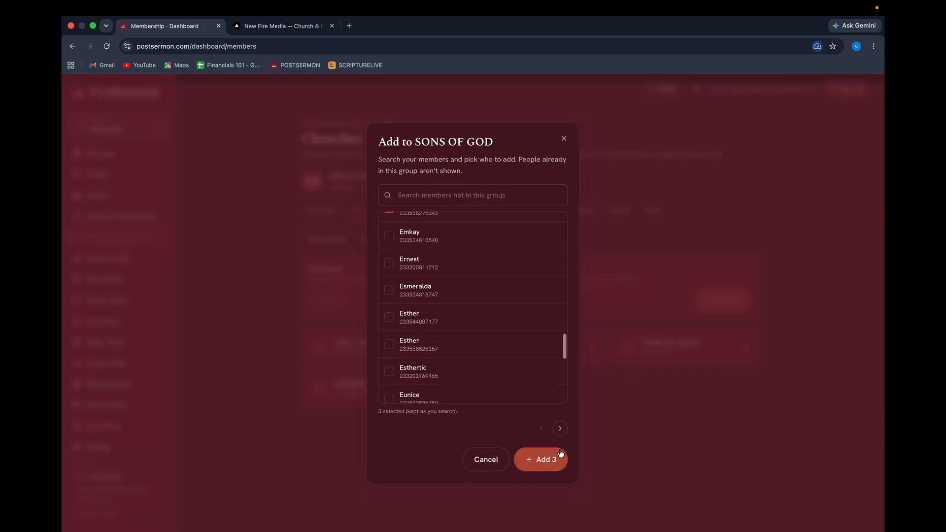
left_click(551, 460)
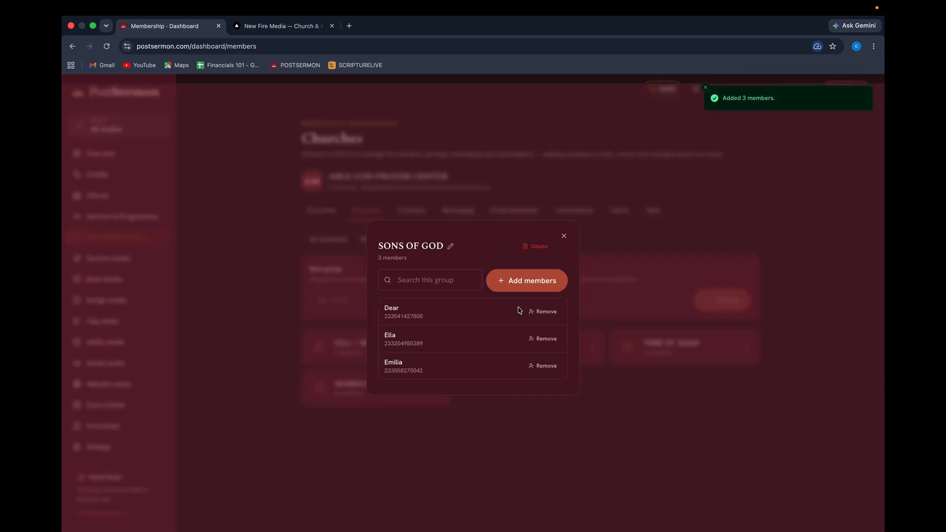
left_click(564, 239)
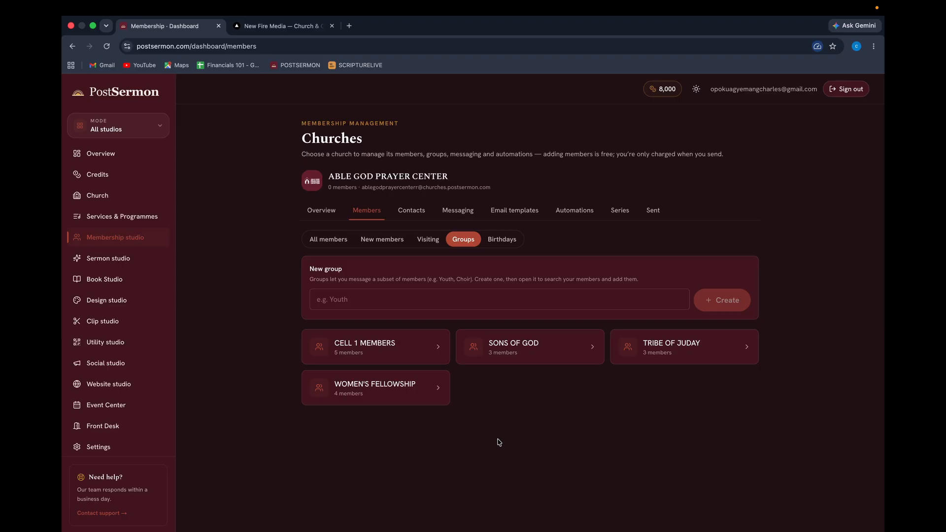
Review the CELL 1 MEMBERS group, then show the New members sign-up QR and join link.
left_click(409, 351)
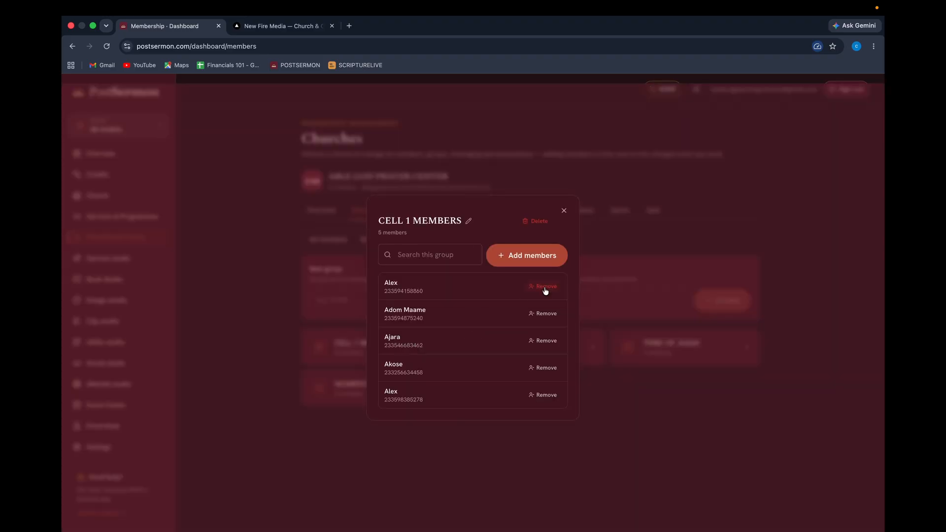
left_click(565, 211)
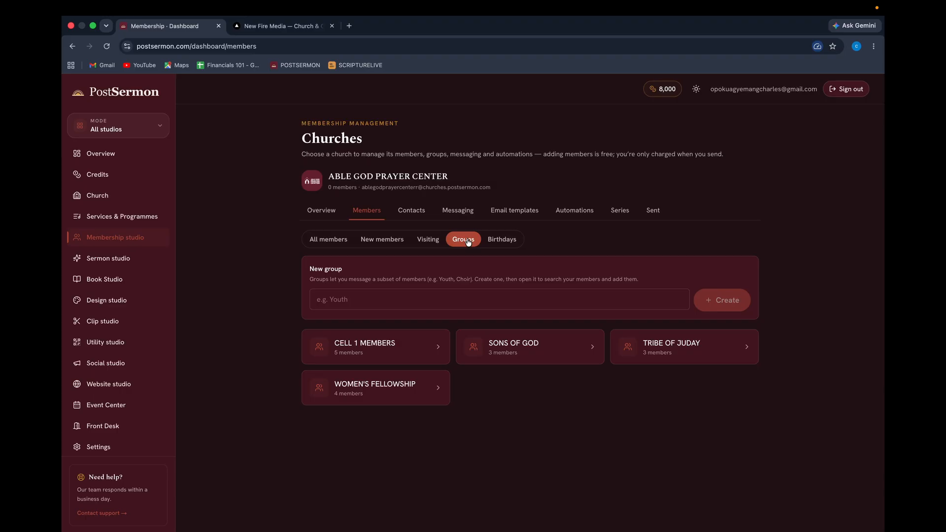
left_click(325, 245)
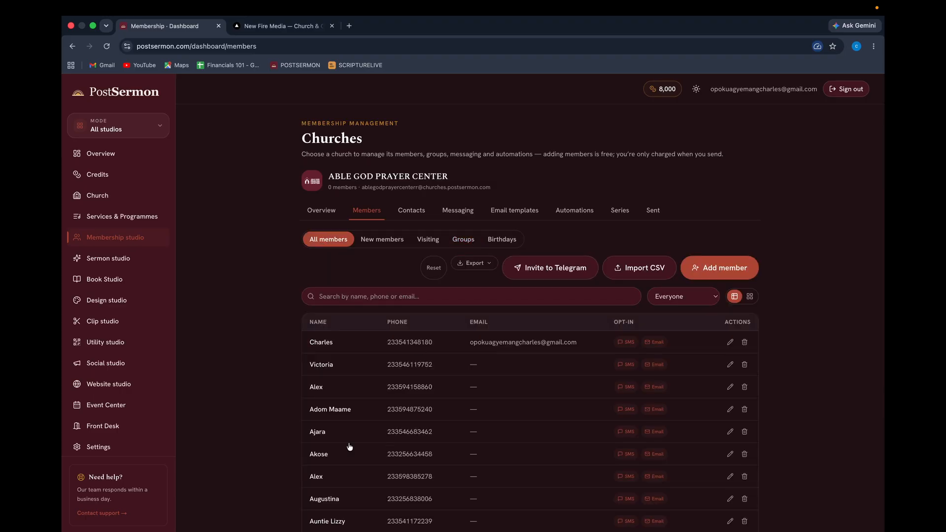
left_click(464, 241)
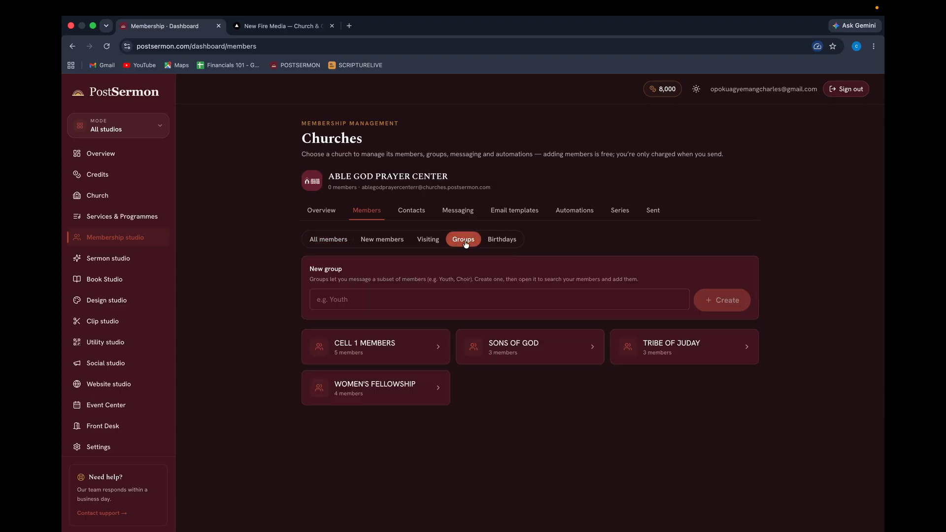
left_click(375, 241)
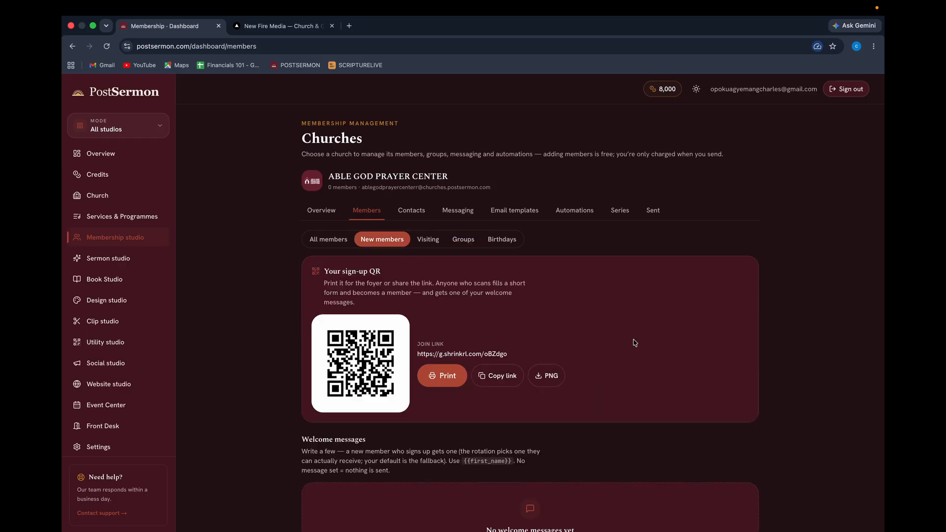
Add the suggested default, active message 'Welcome to {{church_name}}, {{first_name}}! We're glad you're here.'.
scroll(635, 342, "down", 2)
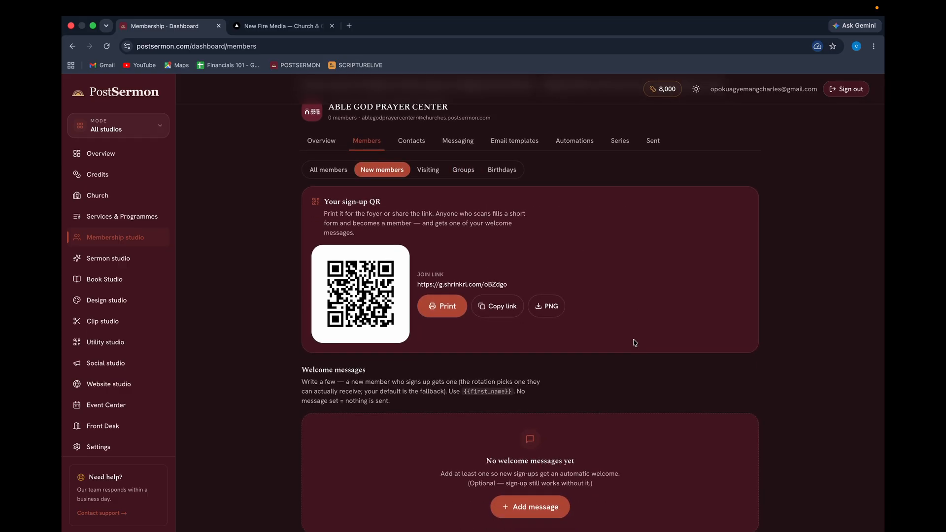
scroll(635, 343, "down", 1)
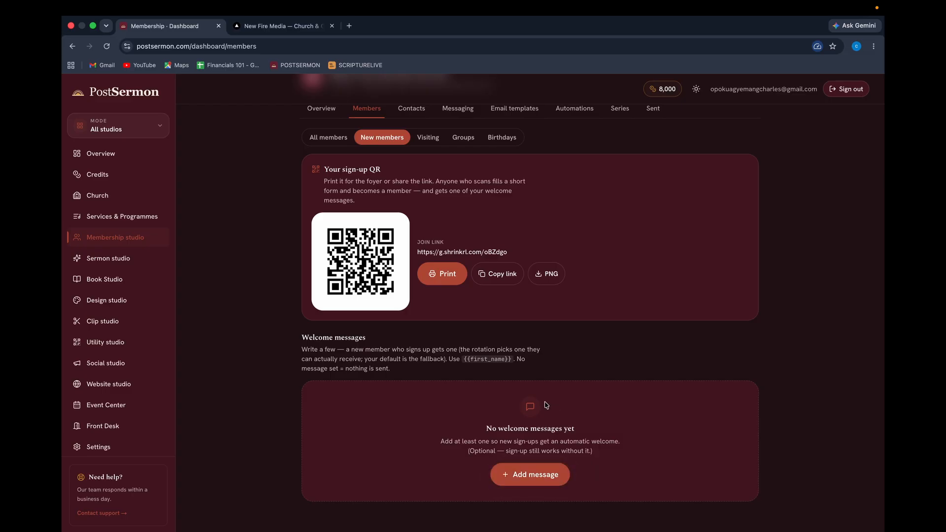
left_click(521, 477)
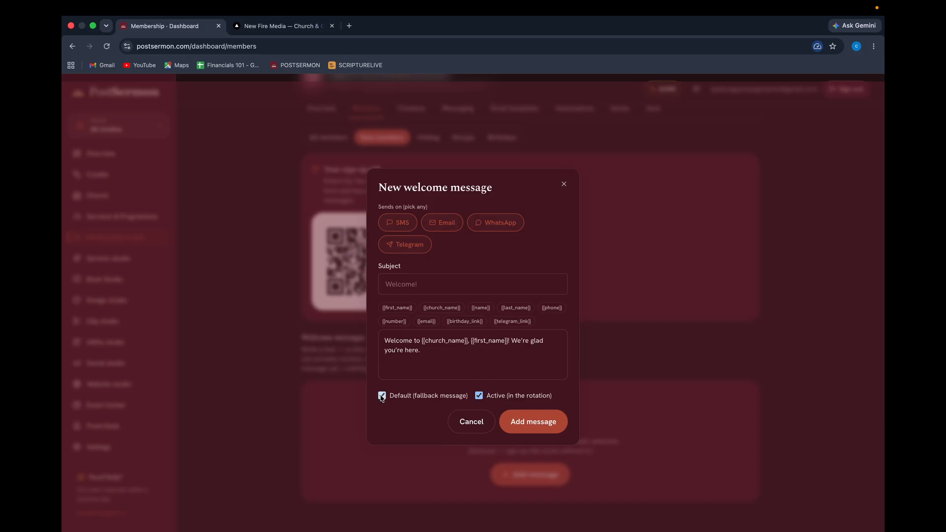
left_click(534, 423)
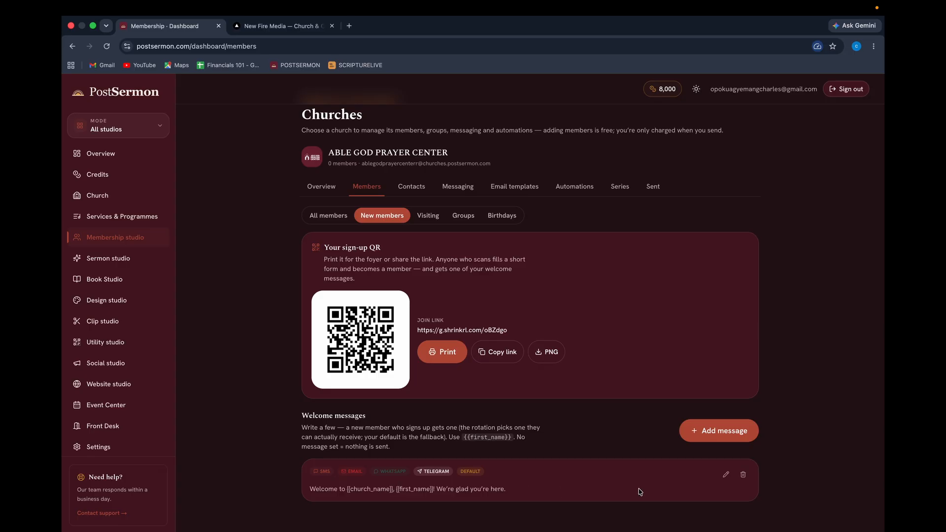
Give the welcome message the subject 'WELCOME {{first_name}}' and save it.
left_click(726, 475)
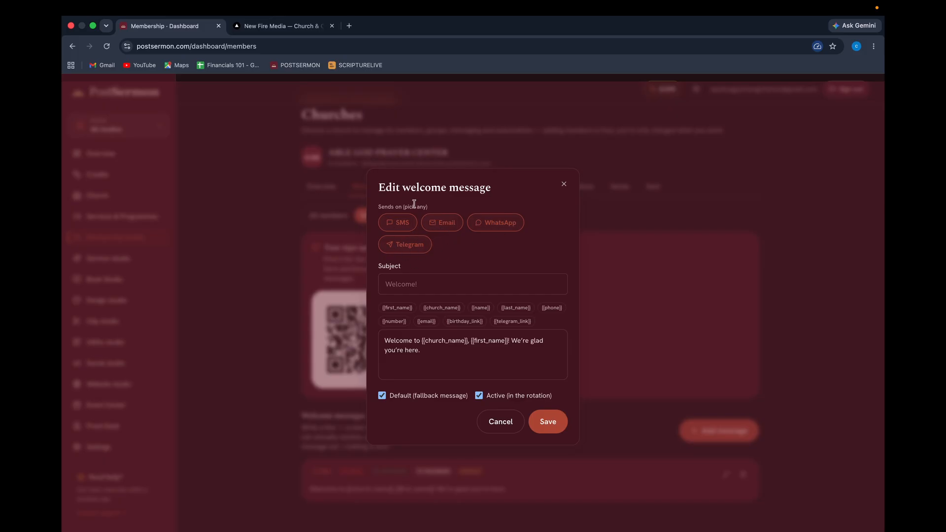
left_click(415, 283)
type("WELCOME")
left_click(407, 308)
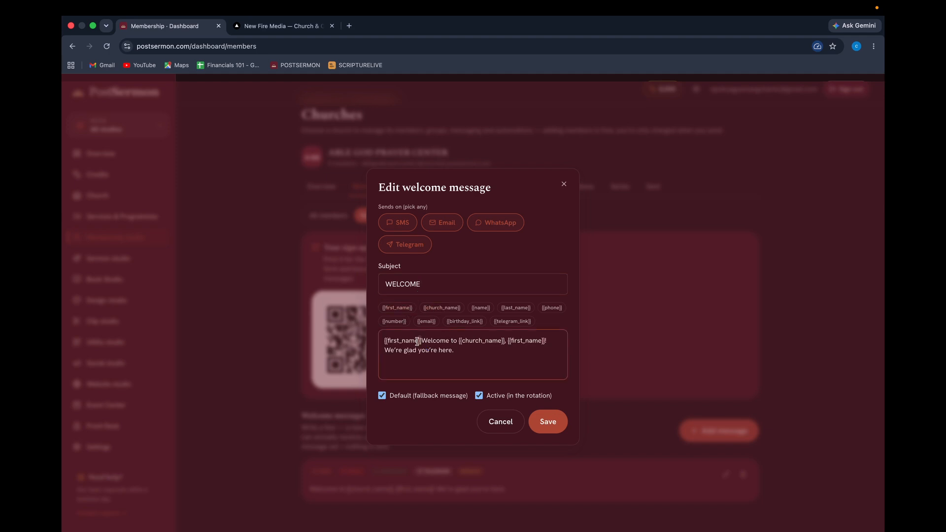
left_click_drag(418, 342, 379, 344)
key("ctrl+c")
key("BackSpace")
left_click(433, 284)
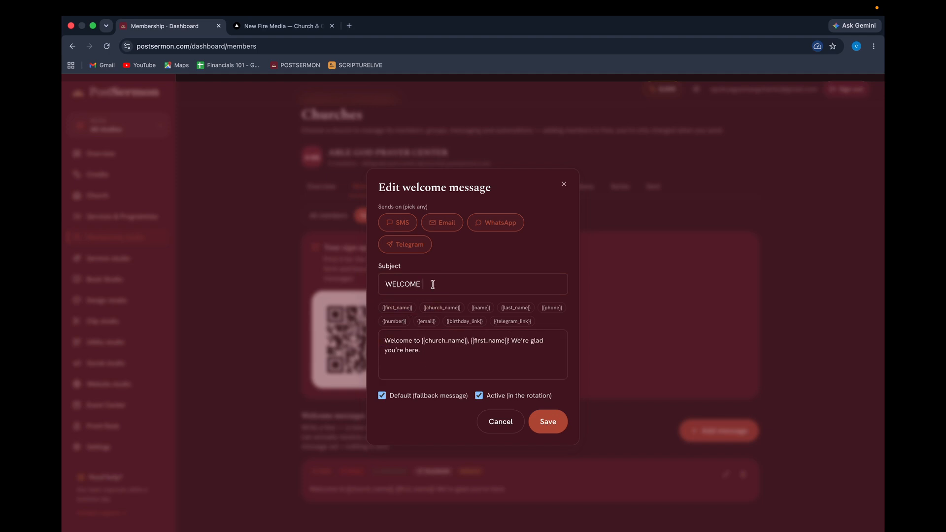
key("ctrl+v")
left_click(548, 422)
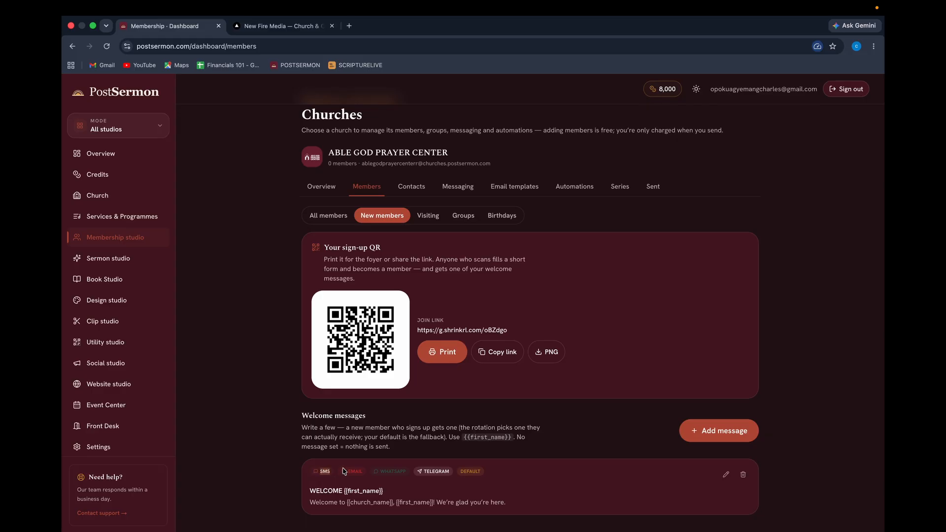
Discard a new welcome message without adding it, and copy the sign-up join link.
left_click_drag(348, 474, 386, 473)
left_click(515, 482)
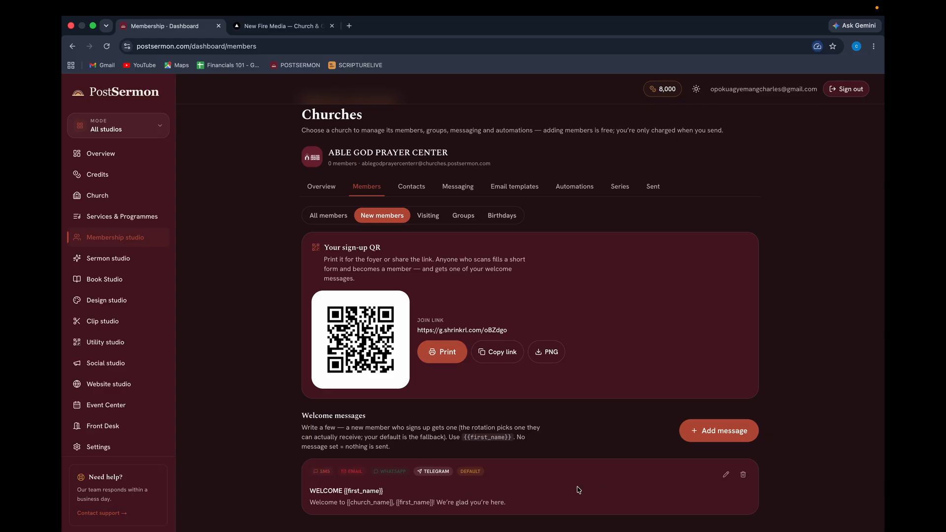
left_click(732, 425)
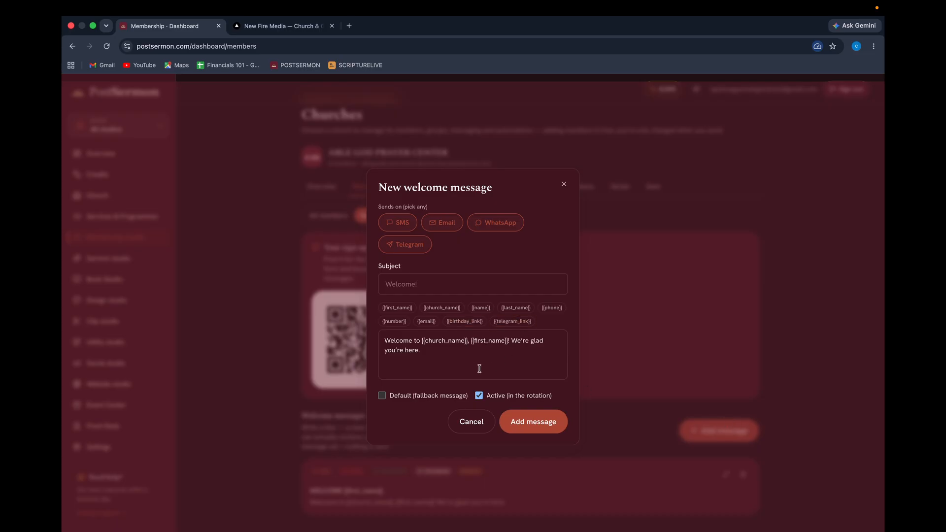
left_click(564, 184)
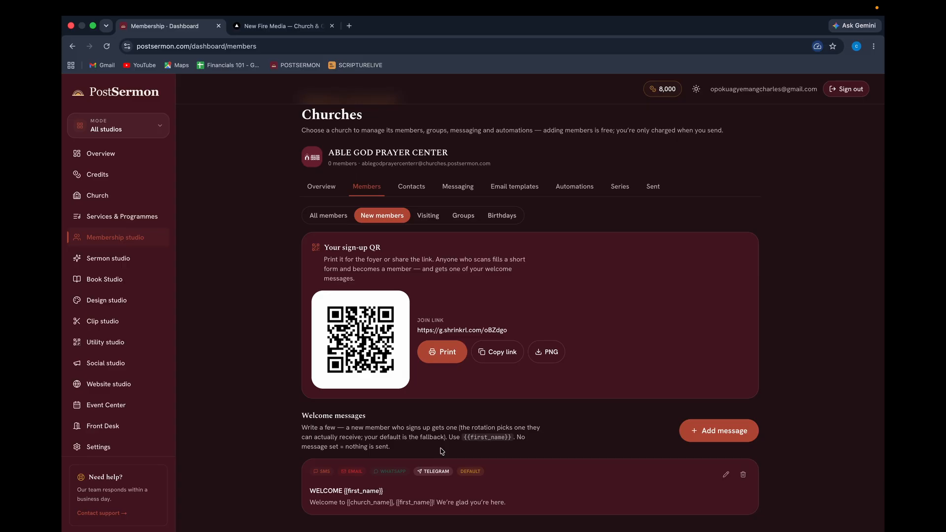
left_click(498, 352)
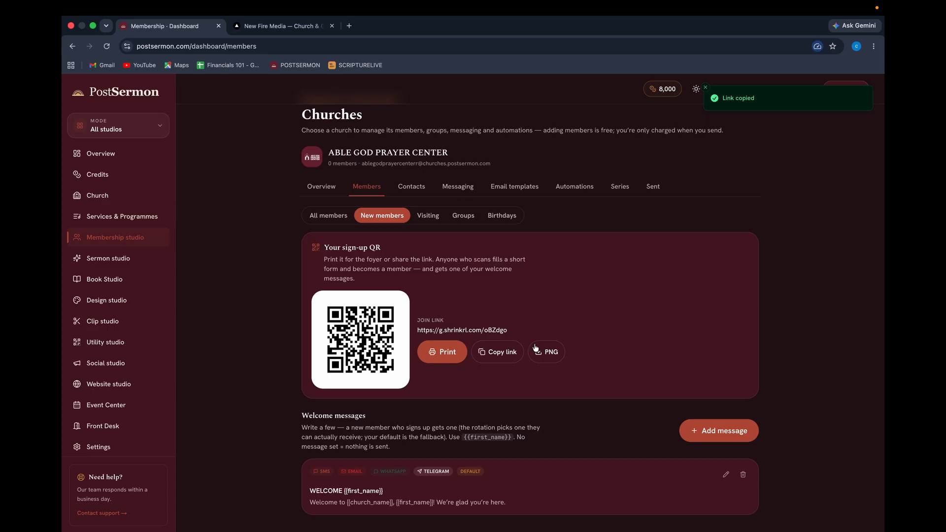
Save the printable sign-up QR page as a PDF in Downloads.
left_click(450, 359)
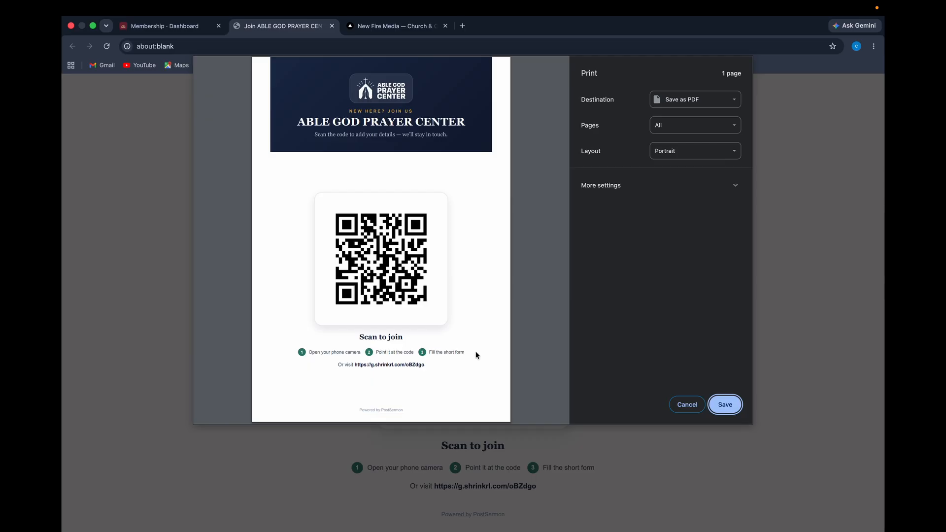
left_click(725, 405)
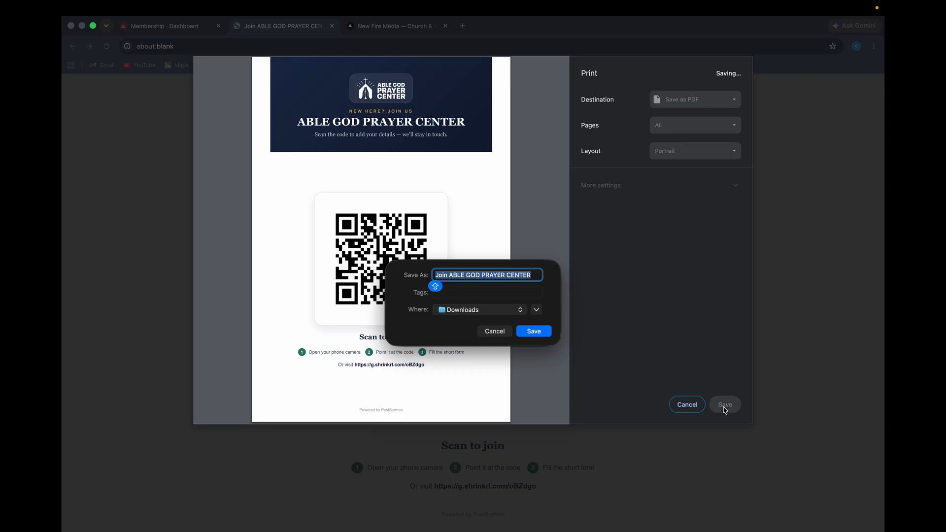
left_click(542, 334)
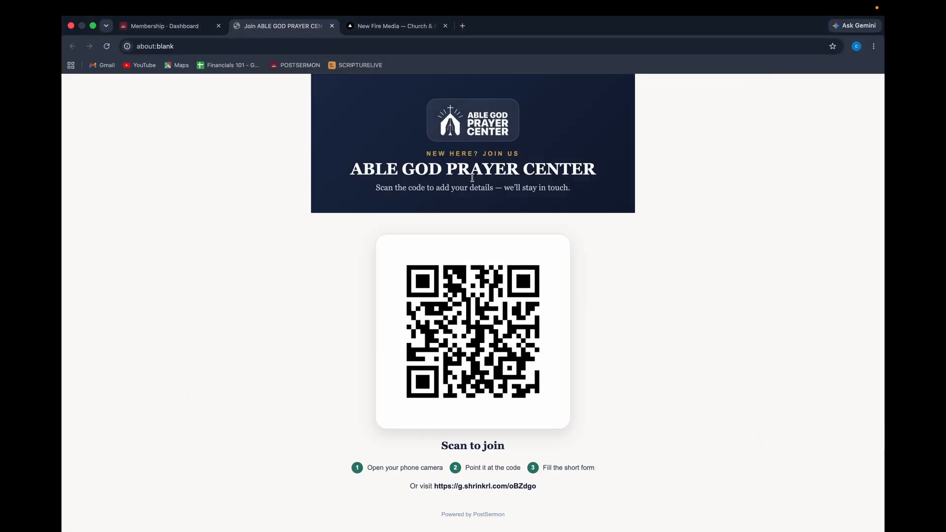
Load the copied join link in the New Fire Media tab.
left_click(392, 30)
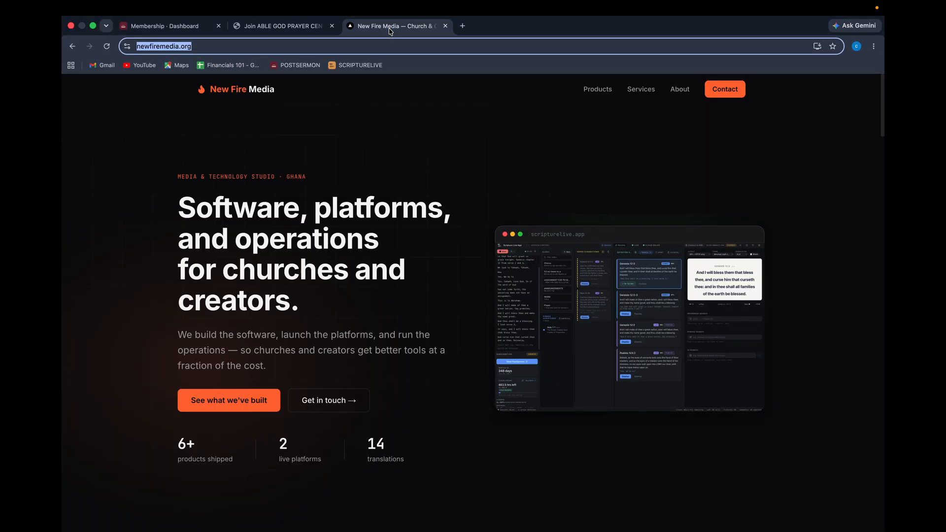
left_click(353, 47)
key("super+v")
key("Return")
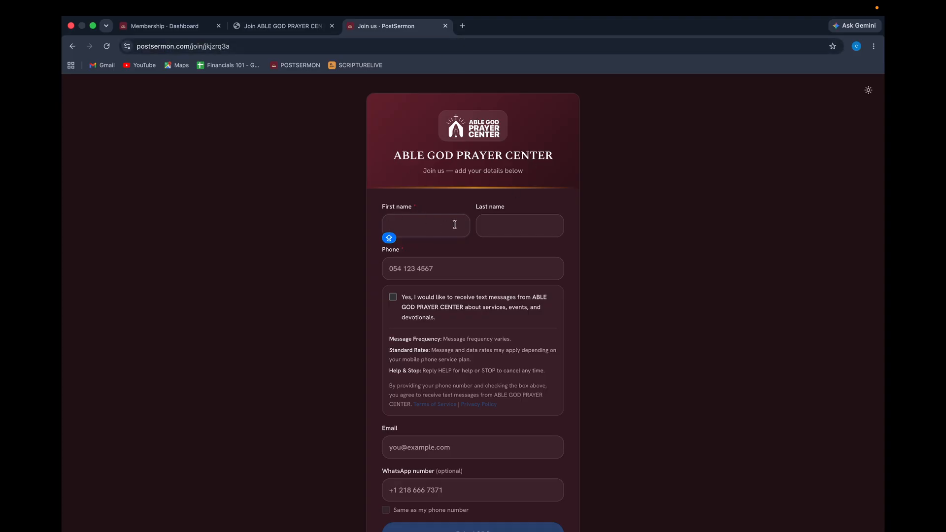
Agree to text messages, enter the member's phone number and reuse it for WhatsApp.
left_click(406, 266)
scroll(418, 258, "down", 2)
left_click(394, 254)
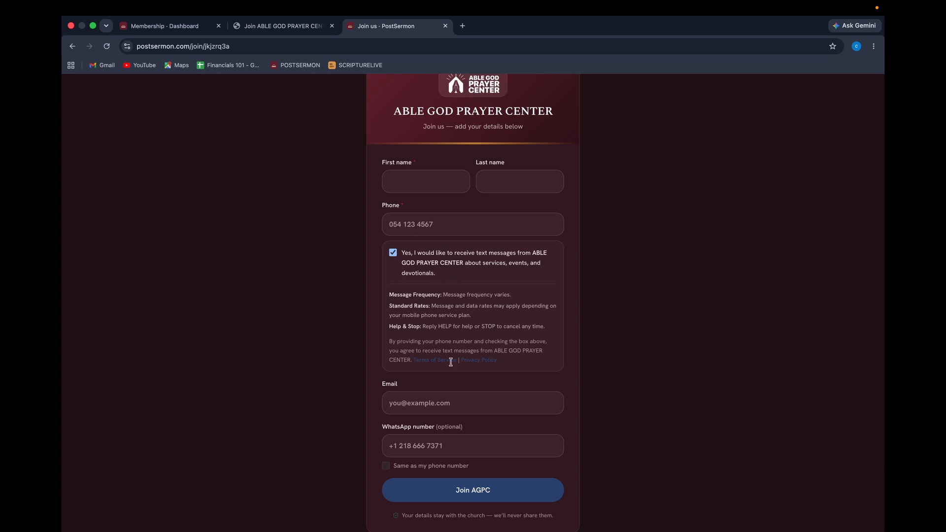
left_click(403, 412)
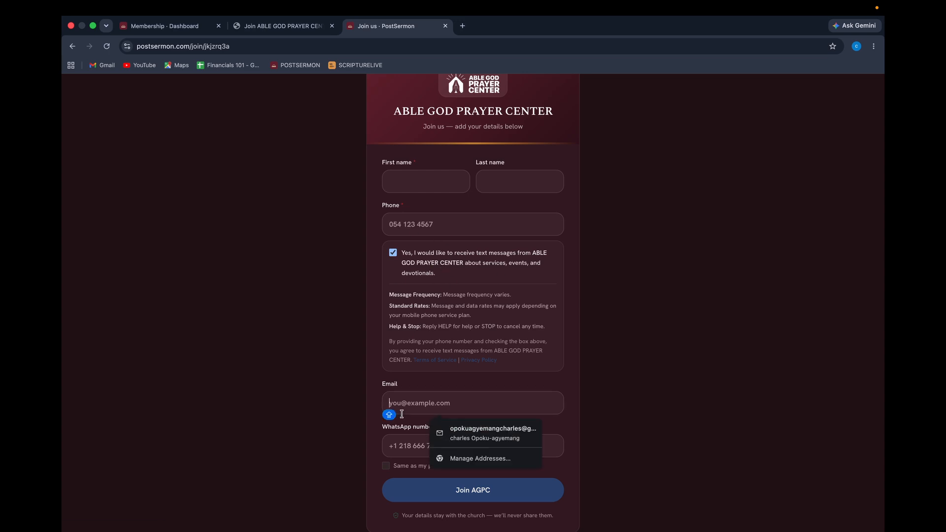
left_click(405, 447)
scroll(479, 441, "down", 1)
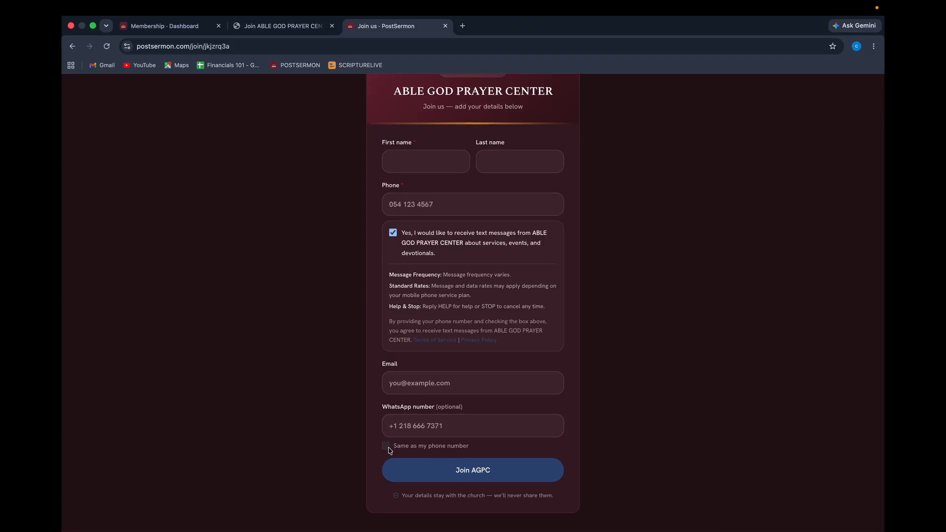
left_click(420, 204)
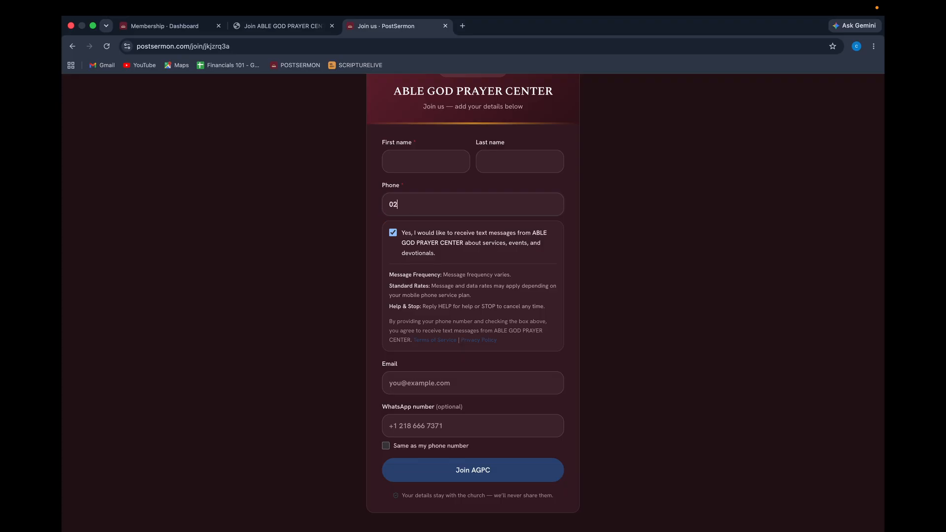
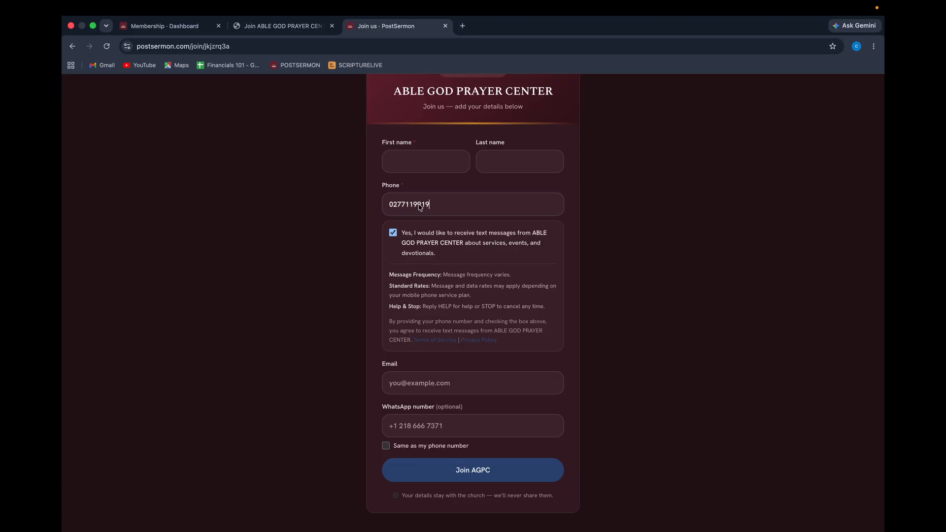
left_click(386, 446)
Autofill the member's name and email, then review the filled join form.
left_click(408, 377)
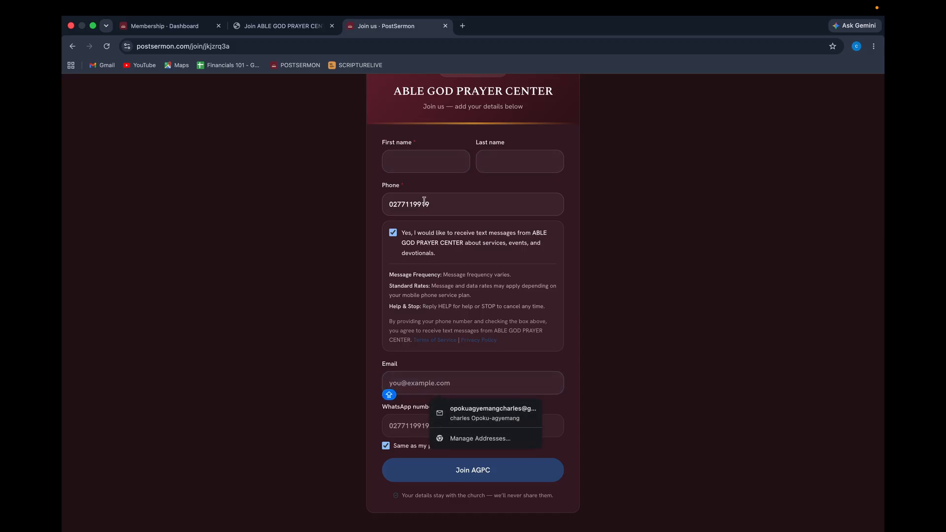
left_click(428, 155)
left_click(451, 197)
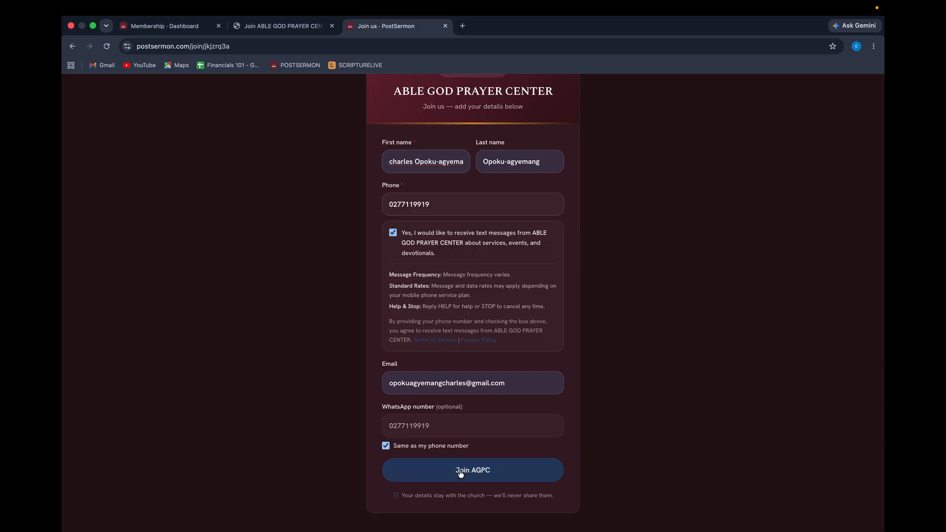
scroll(460, 473, "up", 3)
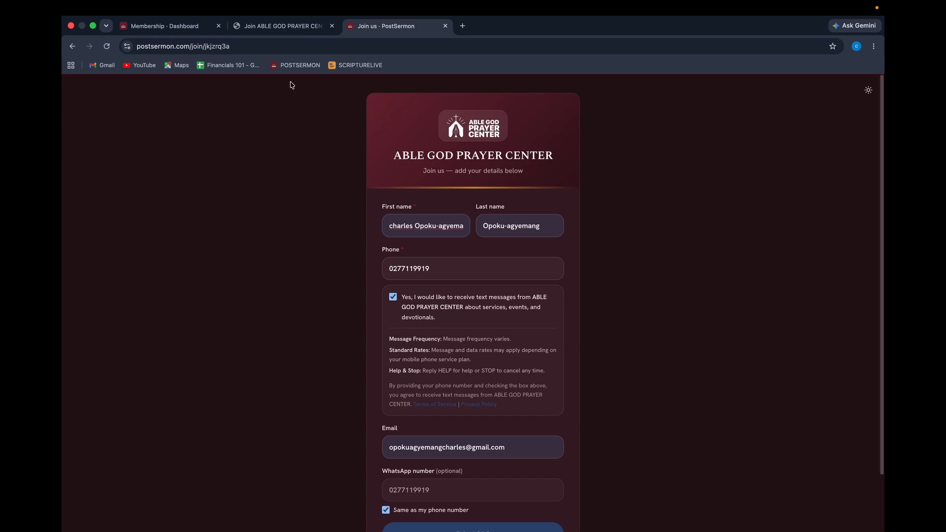
left_click(296, 27)
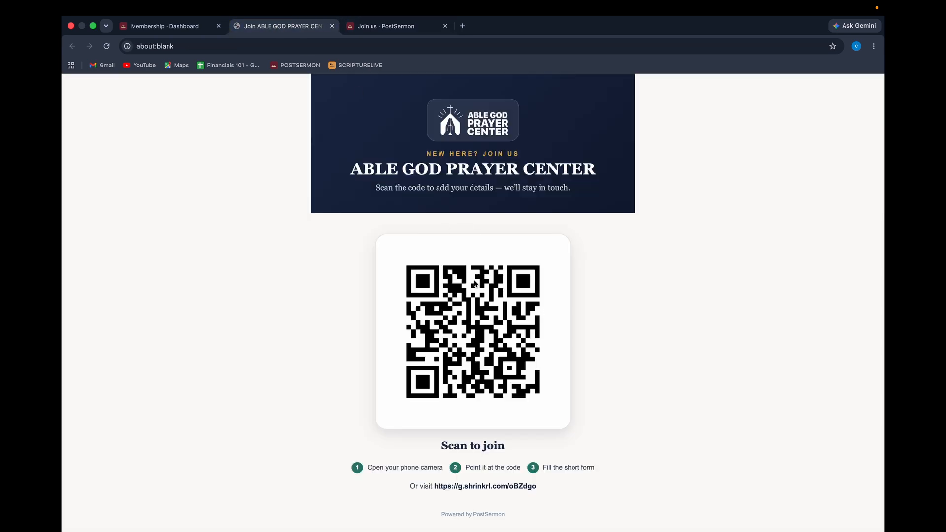
left_click(375, 29)
scroll(526, 423, "down", 3)
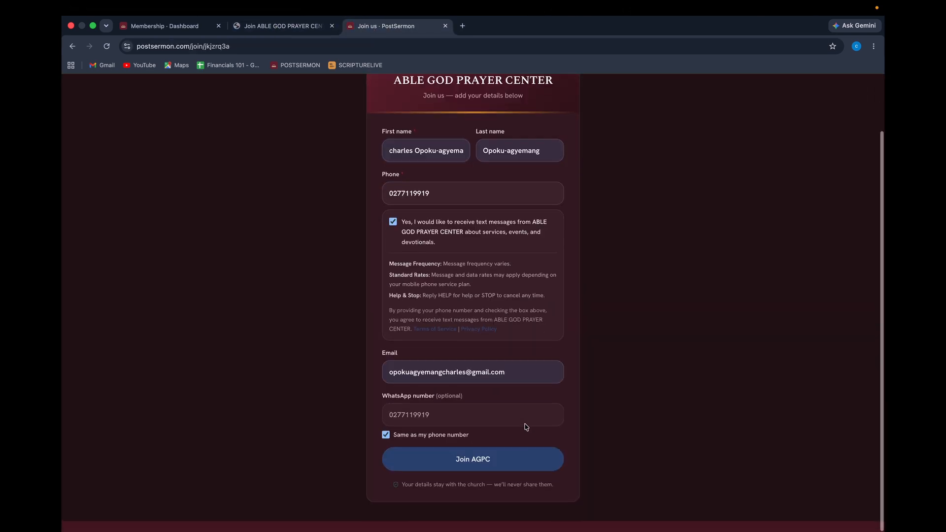
left_click(284, 26)
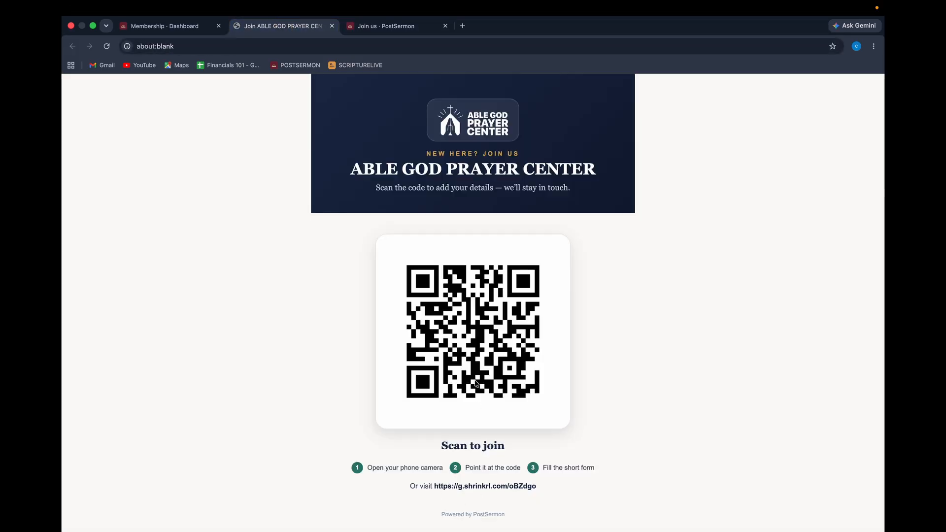
left_click(158, 30)
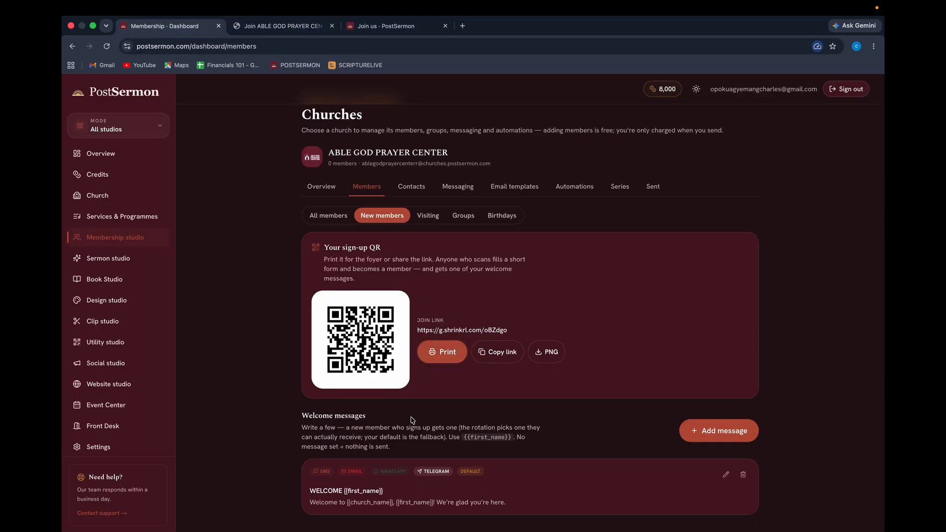
left_click(383, 25)
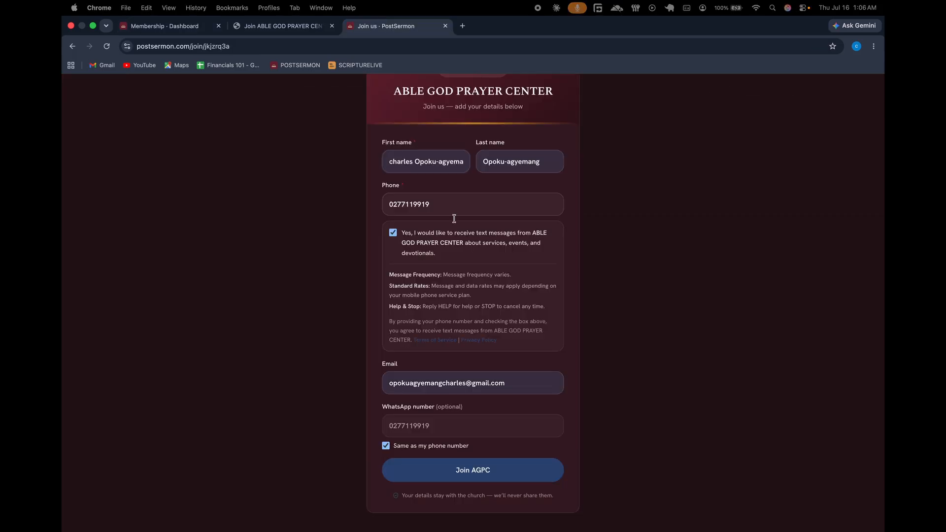
scroll(454, 247, "up", 3)
Enter the test member's first and last name and append 8 to the phone number.
left_click(443, 226)
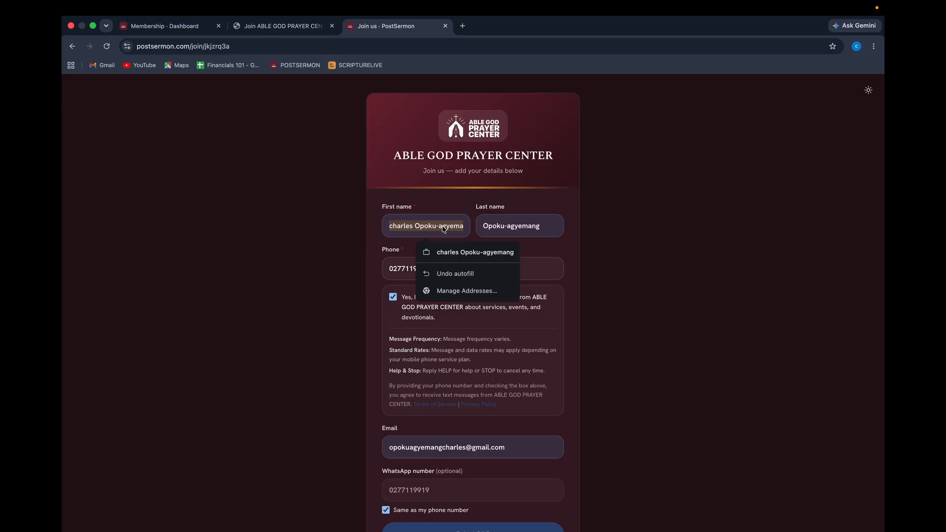
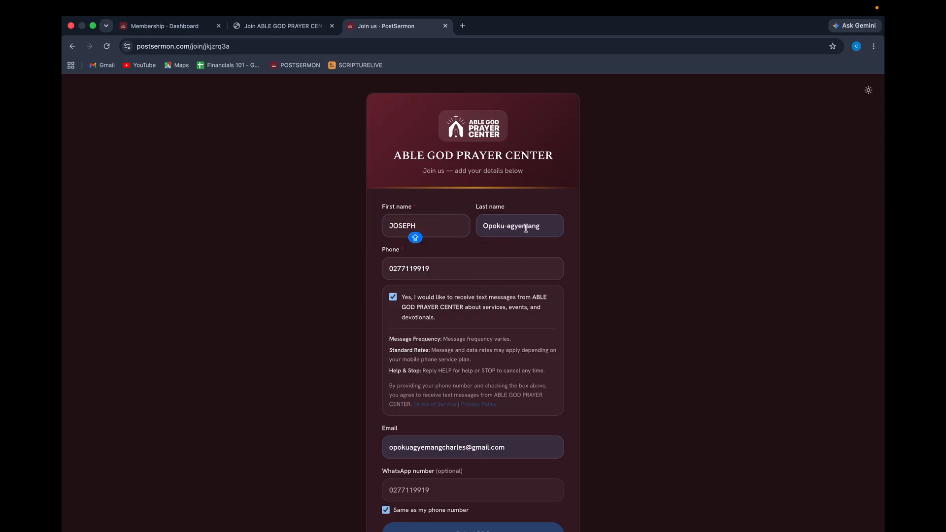
key("Tab")
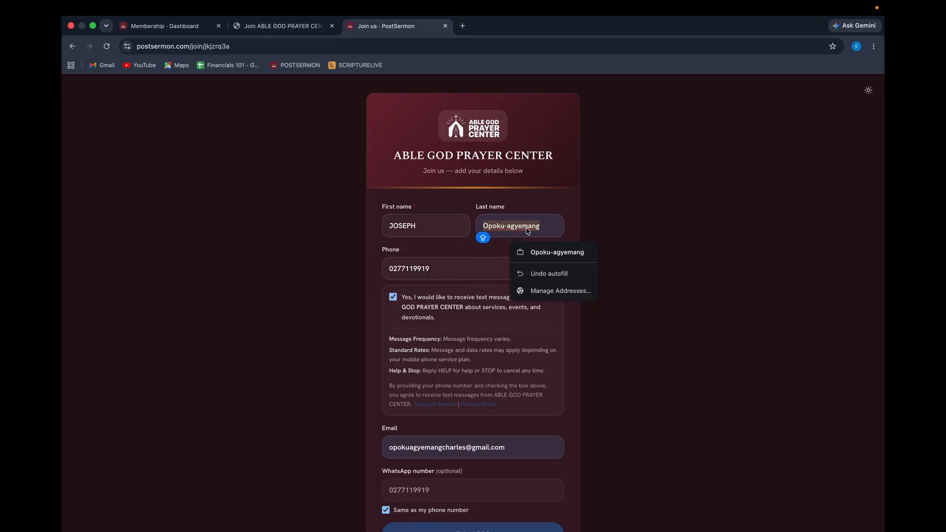
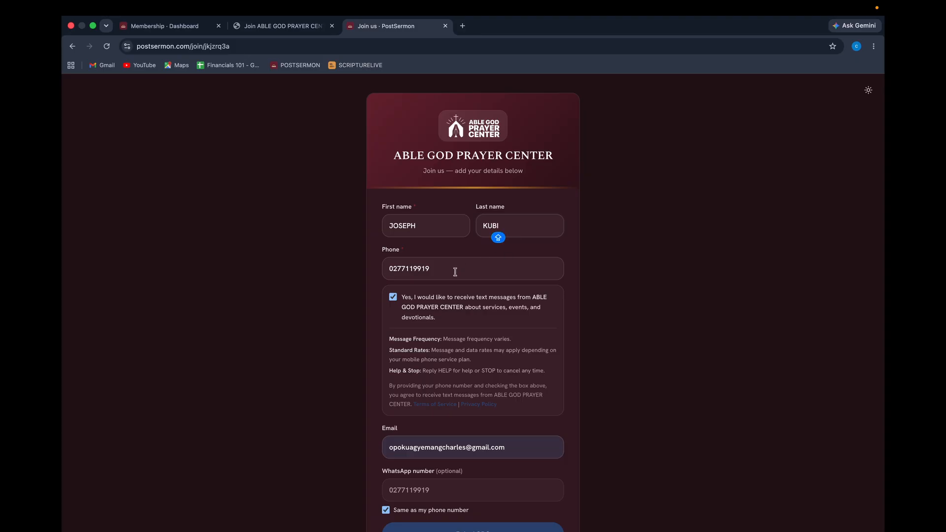
left_click(456, 272)
type("8")
Accept the suggested email address and add a +10 alias to it.
scroll(434, 332, "down", 1)
scroll(433, 333, "down", 1)
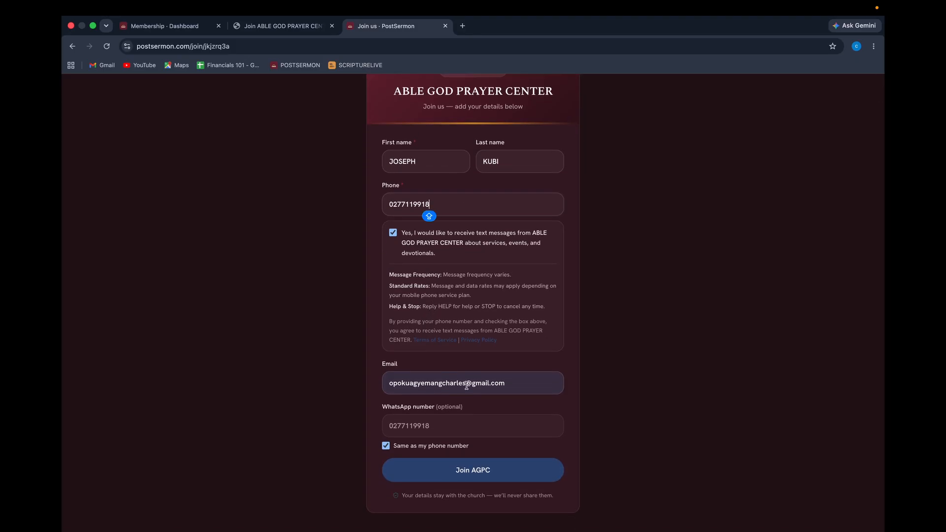
left_click(464, 383)
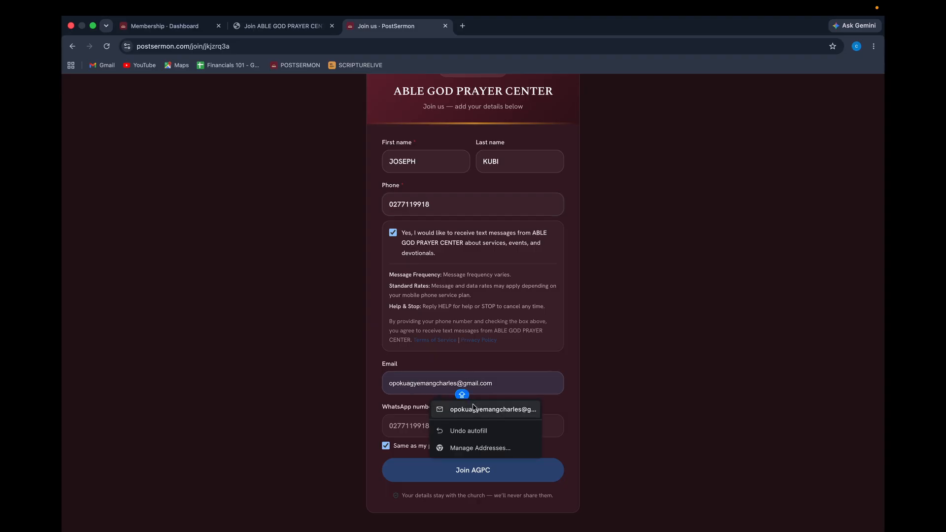
left_click(474, 407)
left_click(464, 380)
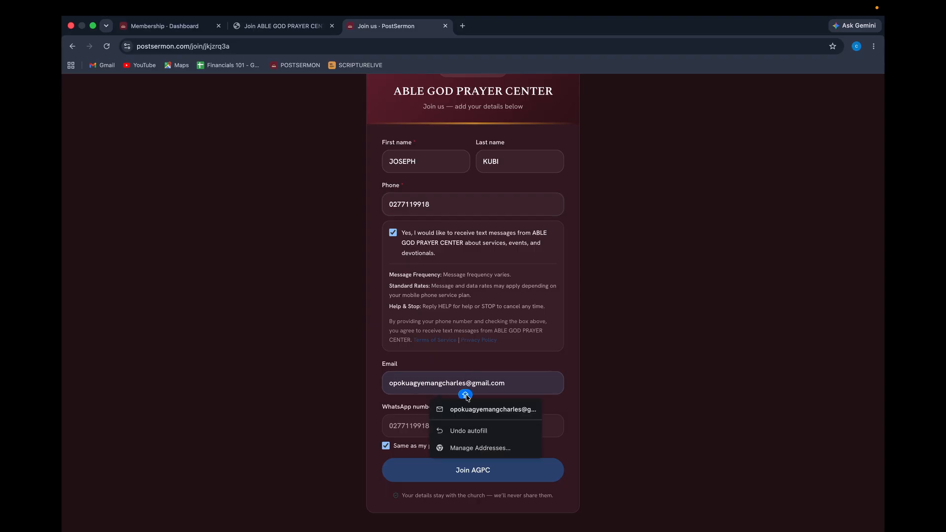
type("+10")
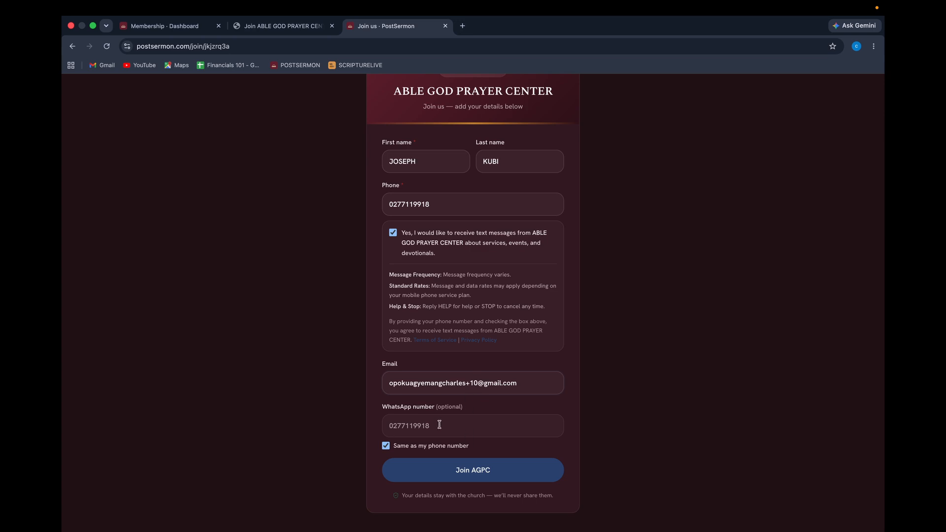
Give WhatsApp a separate number and submit the Join AGPC form.
left_click(396, 447)
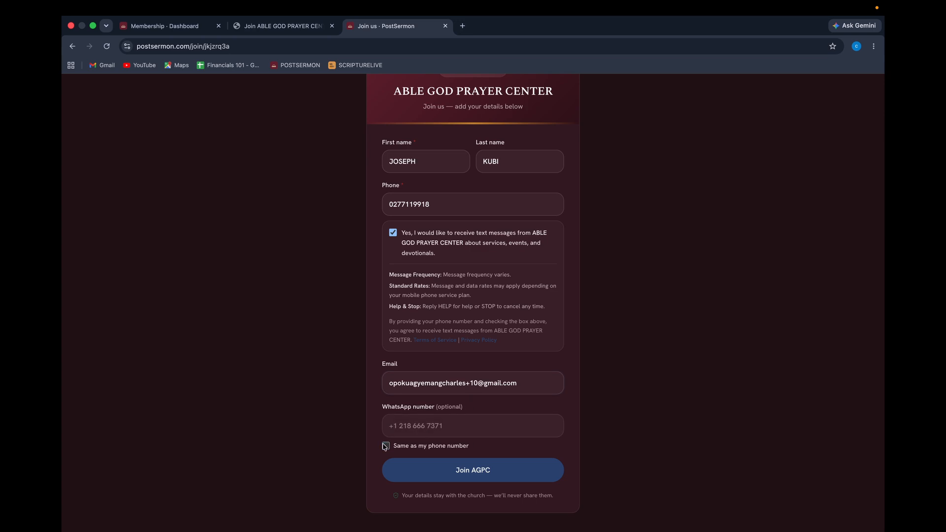
left_click(447, 425)
type("0")
left_click(473, 472)
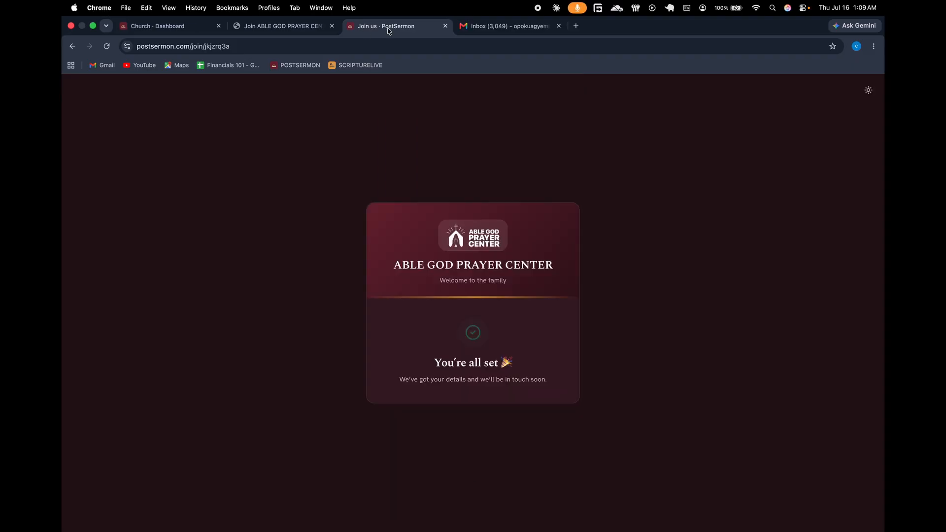
left_click(493, 26)
Open the WELCOME email in Gmail, then return to the You're all set page.
left_click(291, 184)
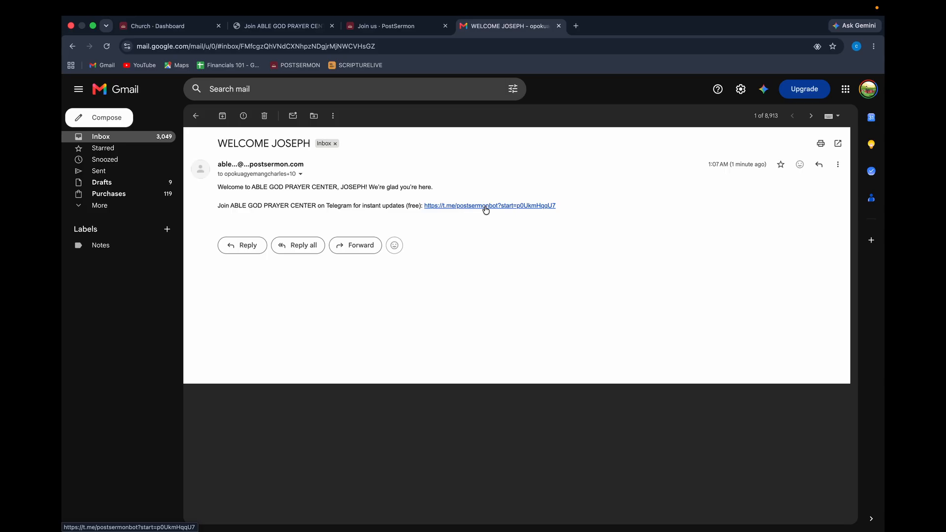
left_click(379, 26)
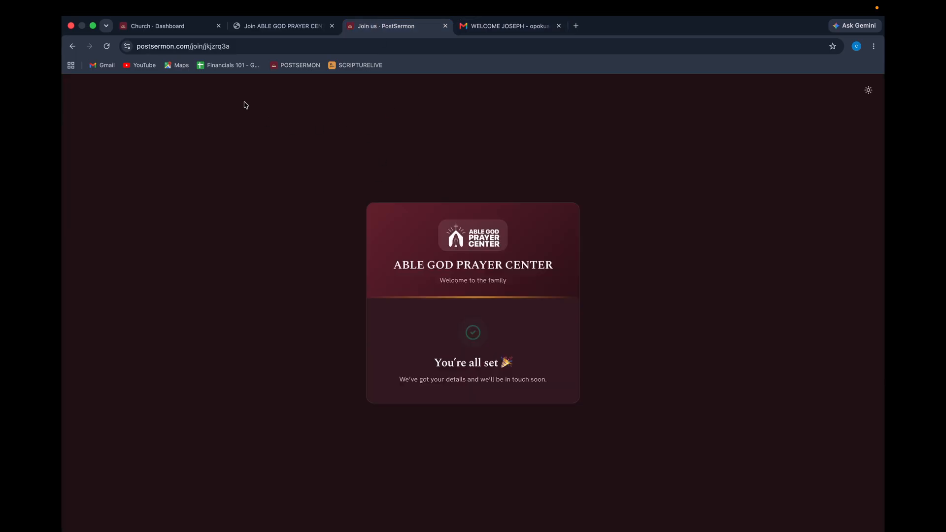
Open the Membership studio members list from the Church Dashboard.
left_click(153, 26)
scroll(360, 269, "up", 4)
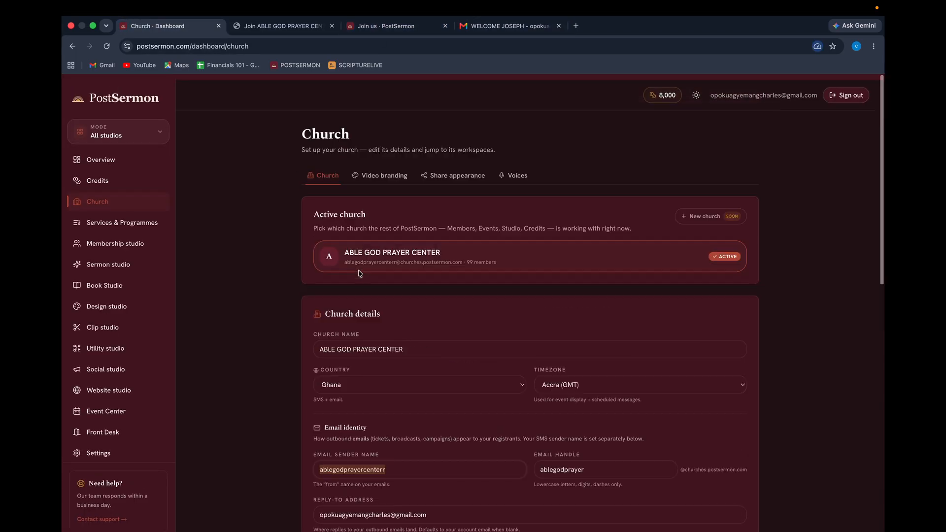
left_click(113, 239)
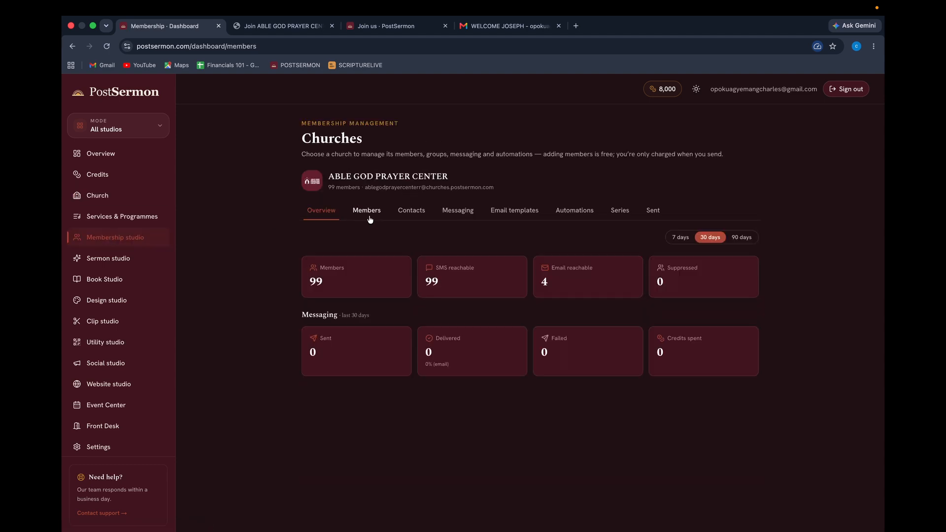
left_click(369, 217)
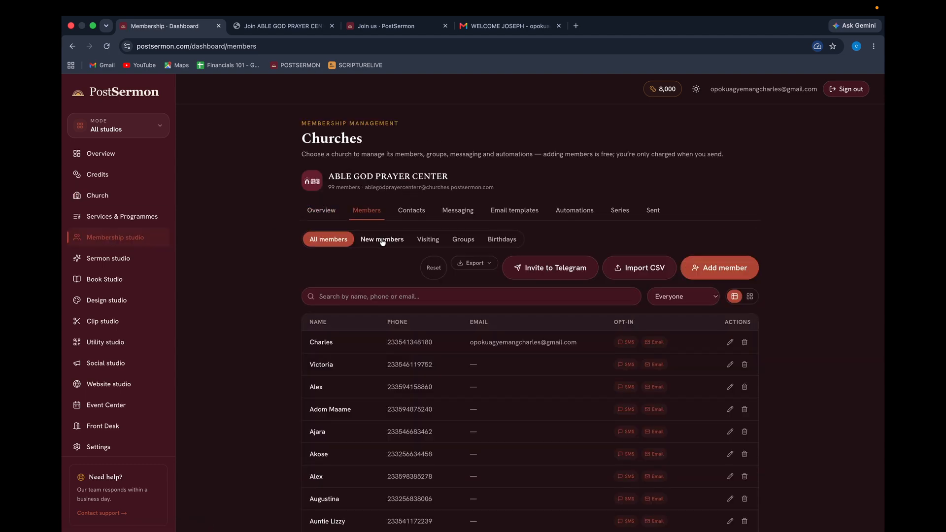
left_click(383, 240)
scroll(448, 366, "down", 1)
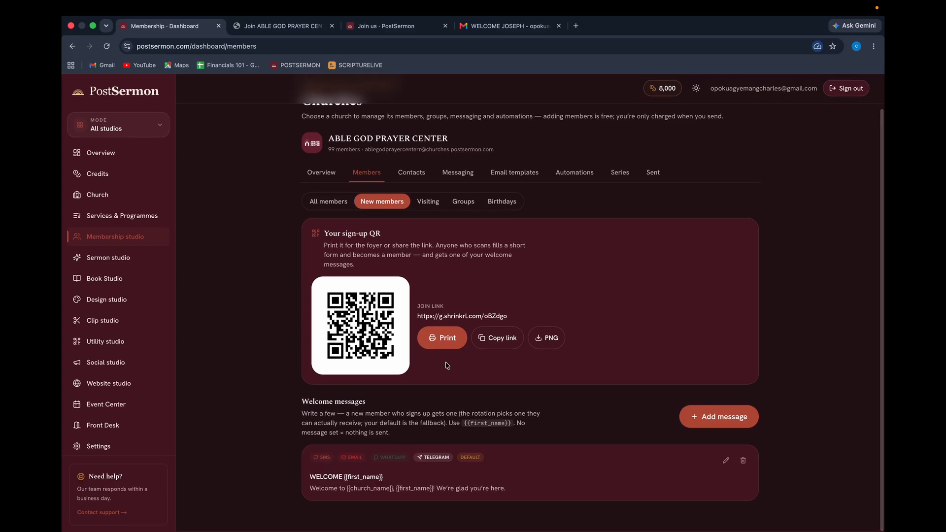
scroll(448, 366, "up", 1)
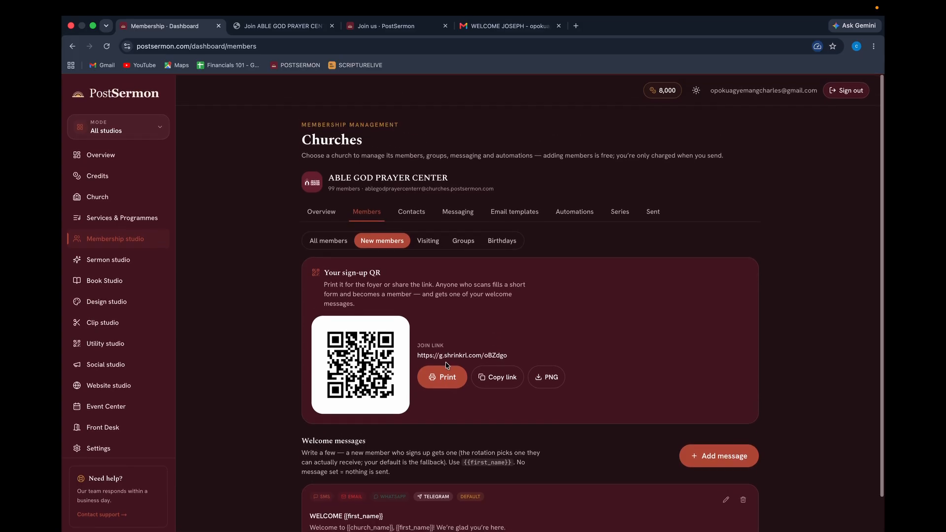
Search the member list for 'J' to find the new sign-up, then return to New members.
left_click(349, 242)
left_click(453, 300)
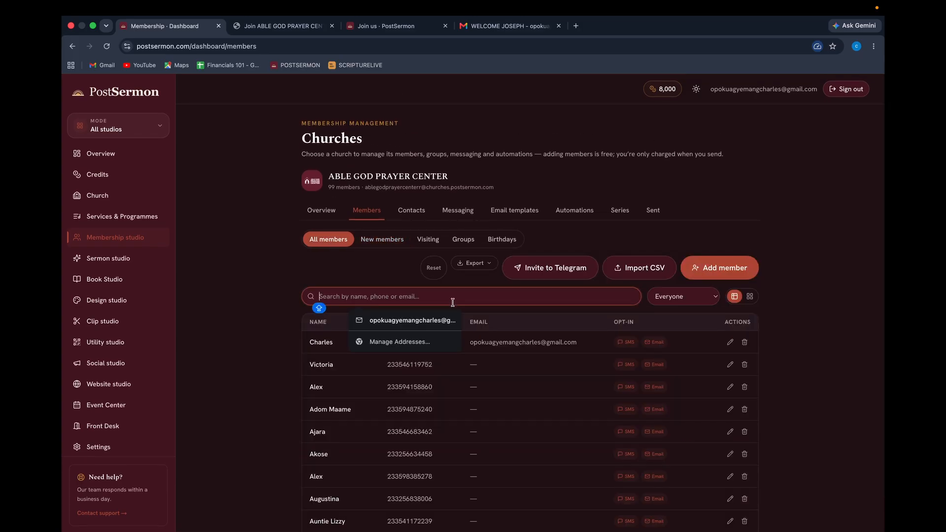
type("JOSEPH")
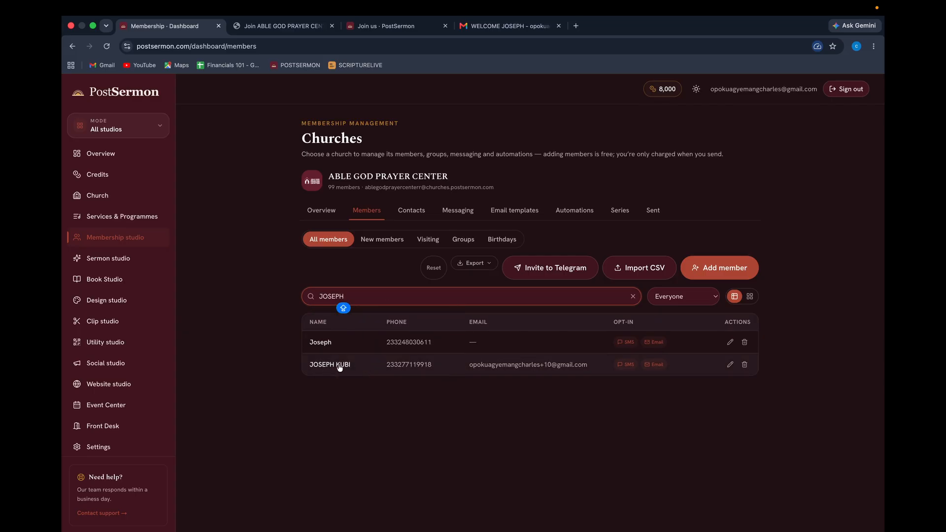
left_click(376, 241)
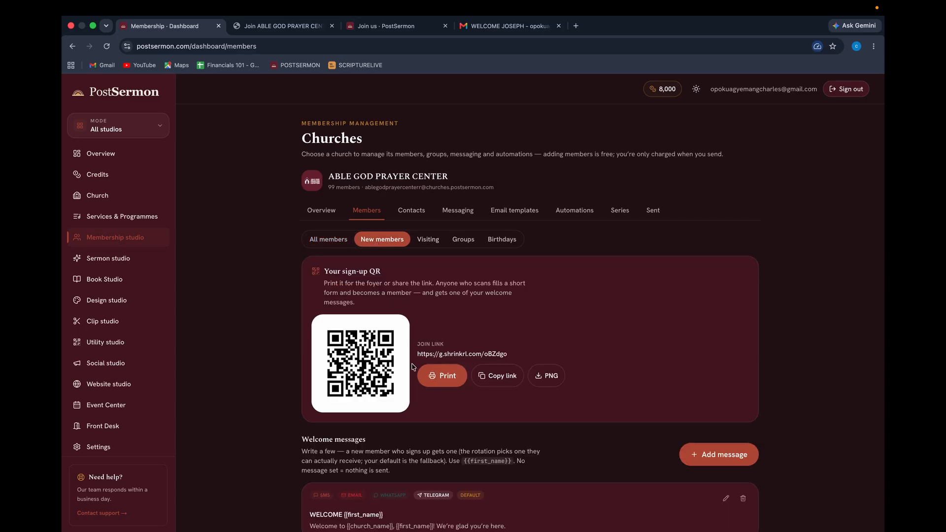
scroll(413, 367, "down", 1)
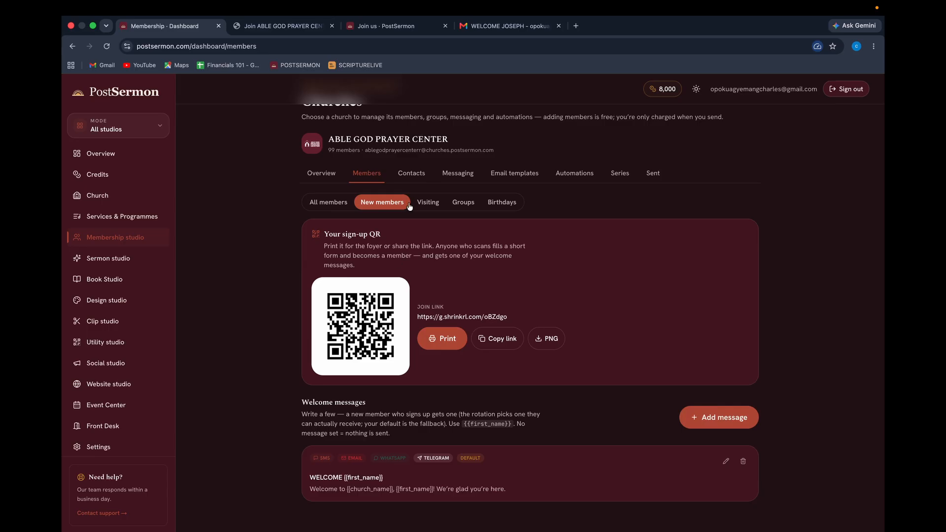
Start a Visiting welcome message with the prefilled thank-you text, typing its Subject in caps.
left_click(429, 203)
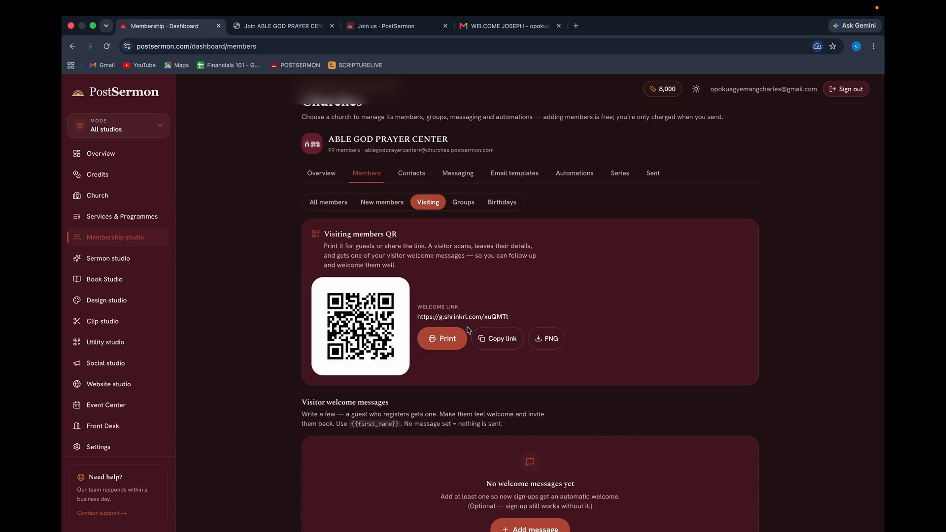
scroll(443, 331, "down", 4)
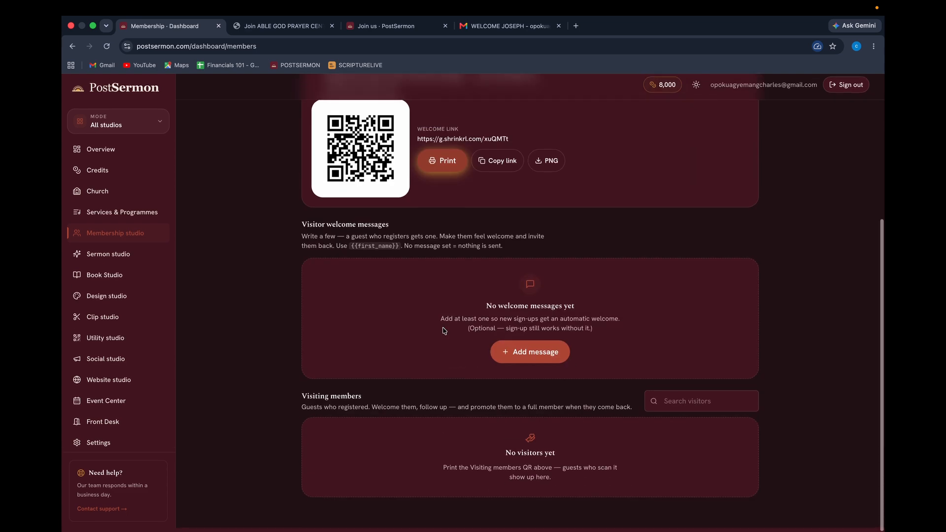
left_click(520, 363)
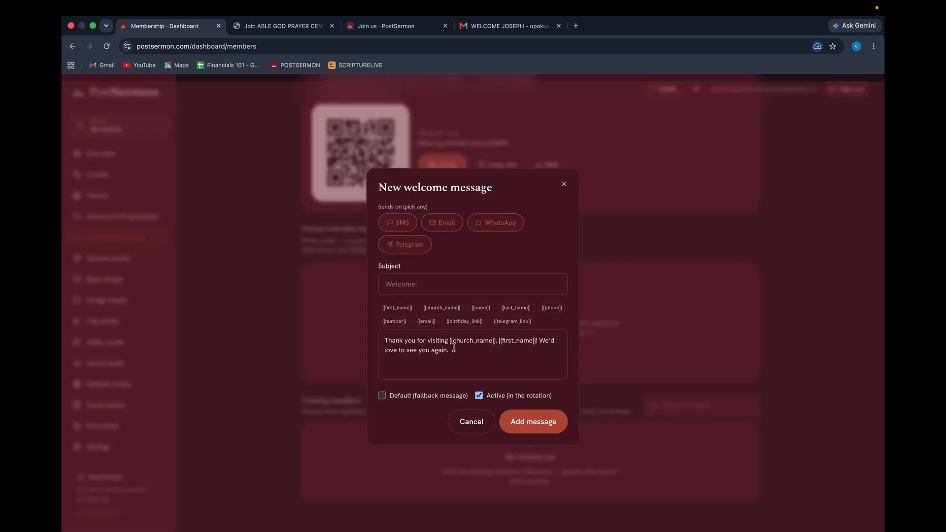
left_click(397, 285)
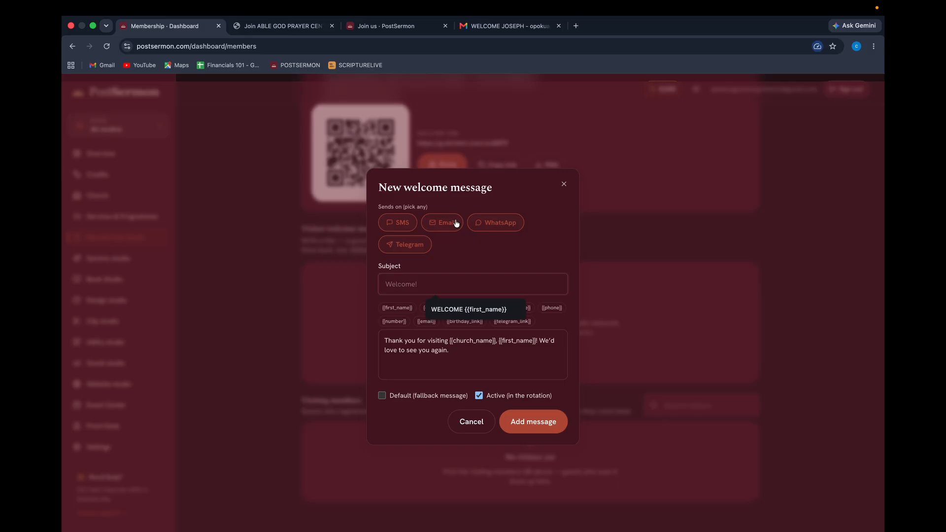
key("Caps_Lock")
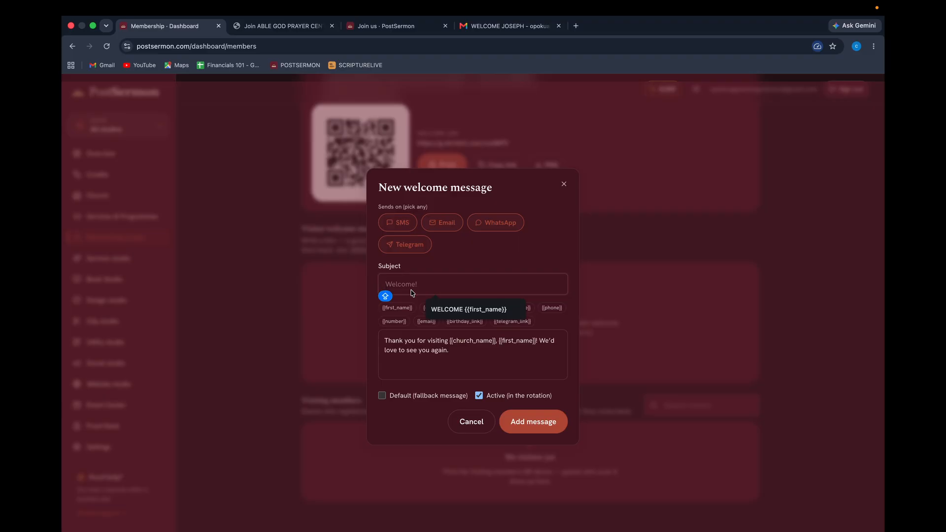
Complete the subject as 'HI {{first_name}}, THANK YOU FOR VISITING US' and mark the message as default fallback.
type("THANK YOU FOR VI")
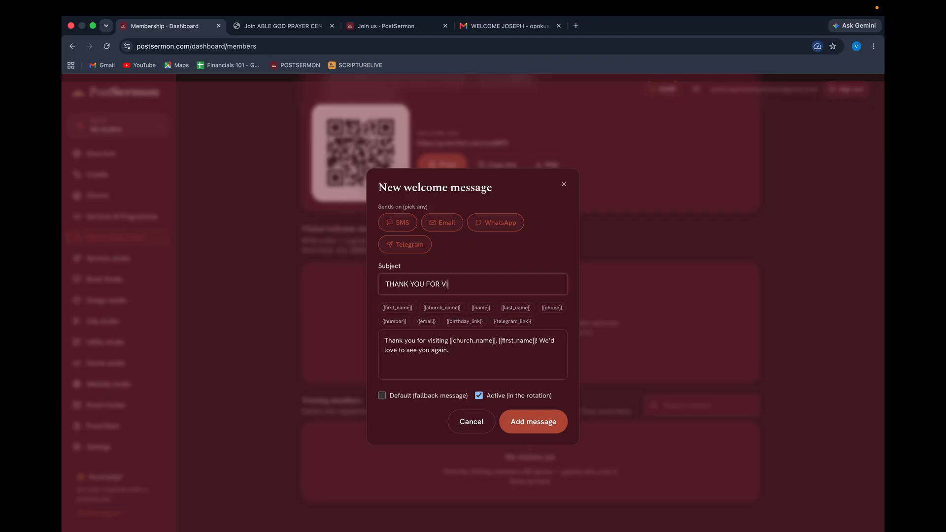
type("SITING")
key("Caps_Lock")
type("US")
left_click_drag(499, 340, 537, 340)
key("super+c")
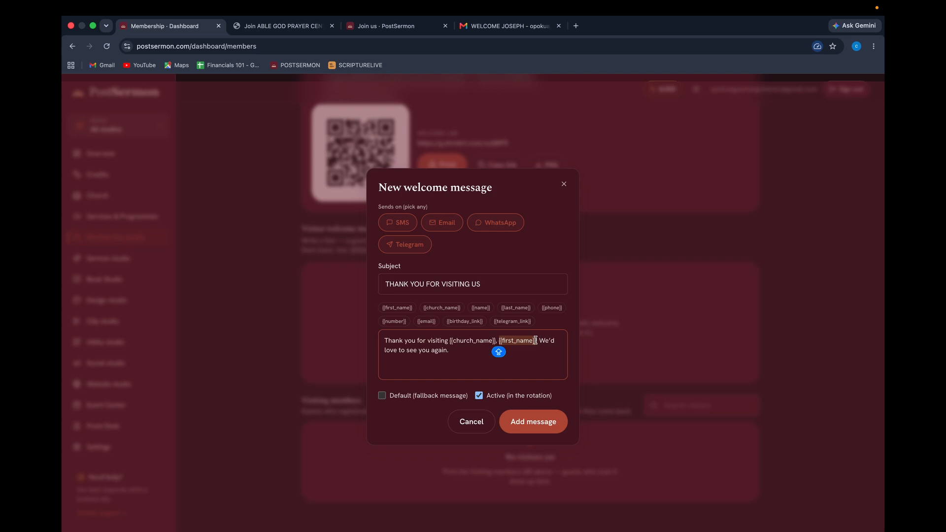
left_click(386, 284)
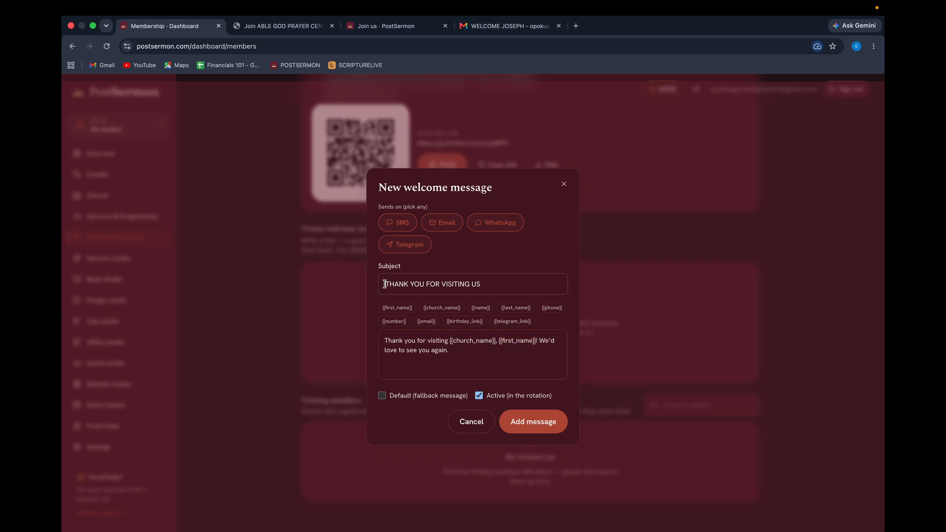
type("HI")
key("super+v")
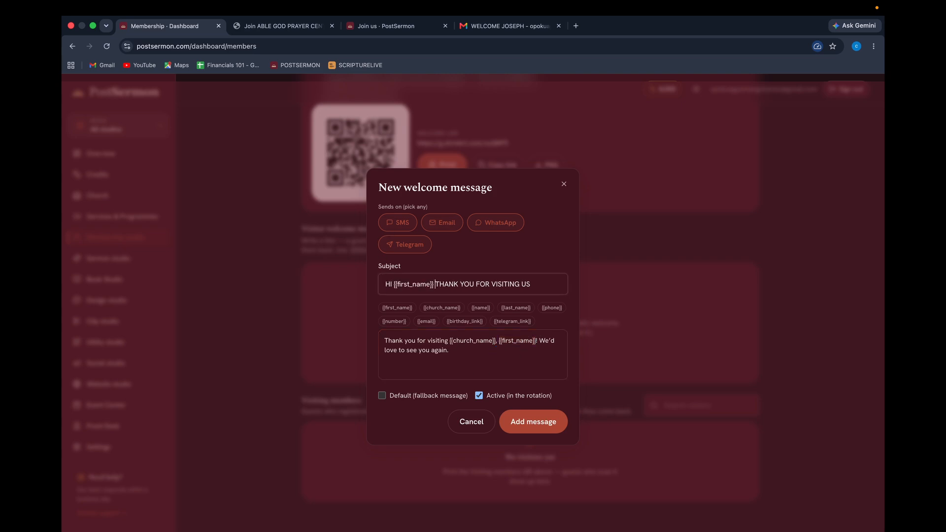
key("Left")
type(",")
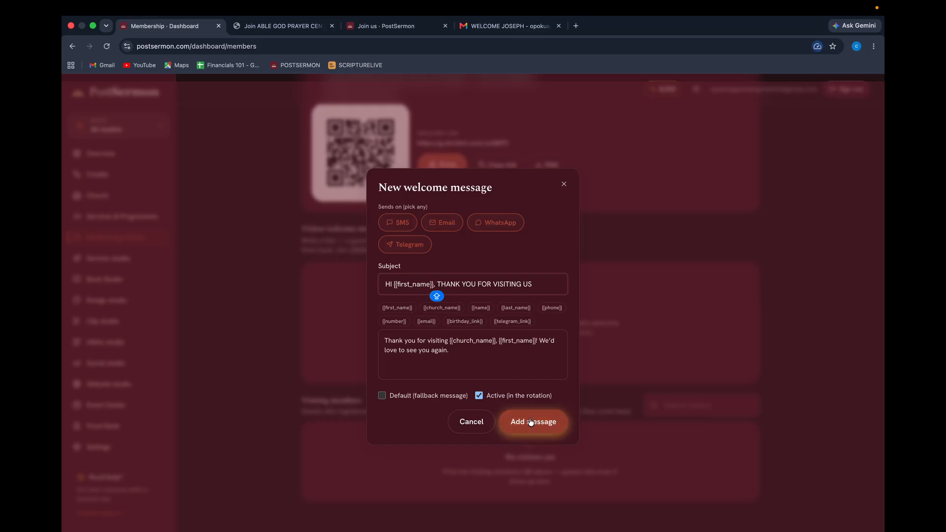
left_click(382, 396)
Save the welcome message, then start and cancel printing the visiting members QR sheet.
left_click(535, 422)
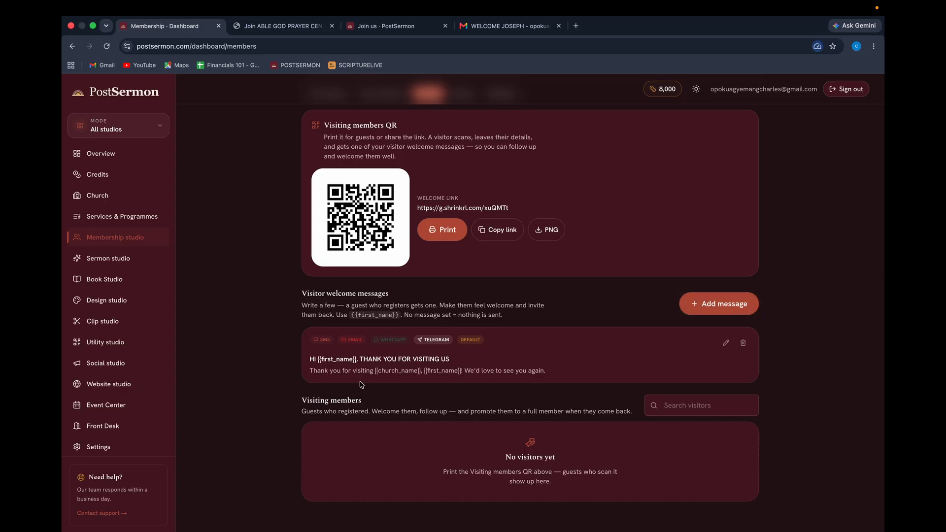
left_click(443, 232)
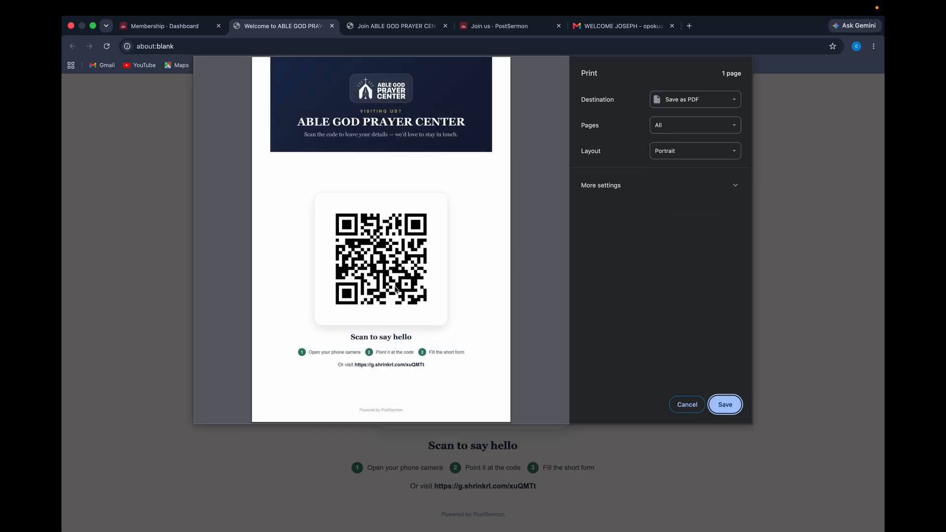
left_click(687, 405)
Copy the visitor welcome link and load it in another browser tab.
left_click(392, 26)
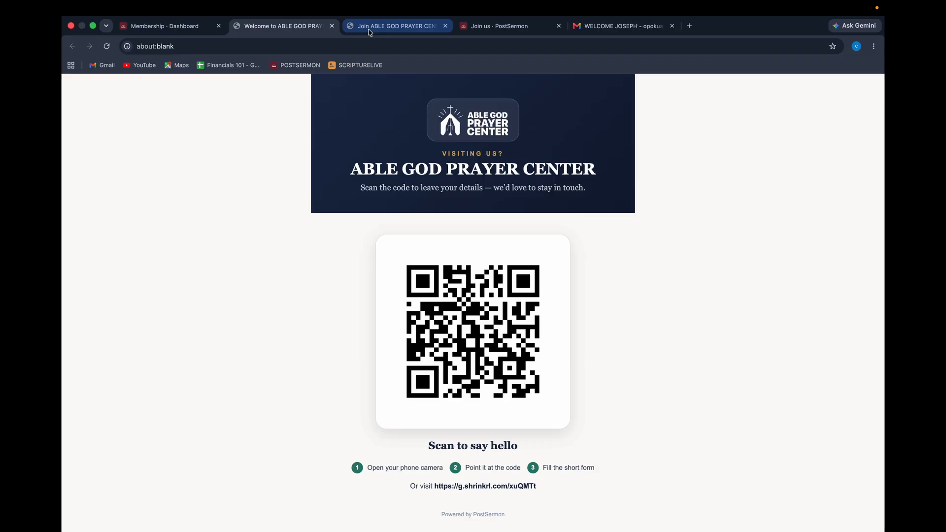
left_click(165, 25)
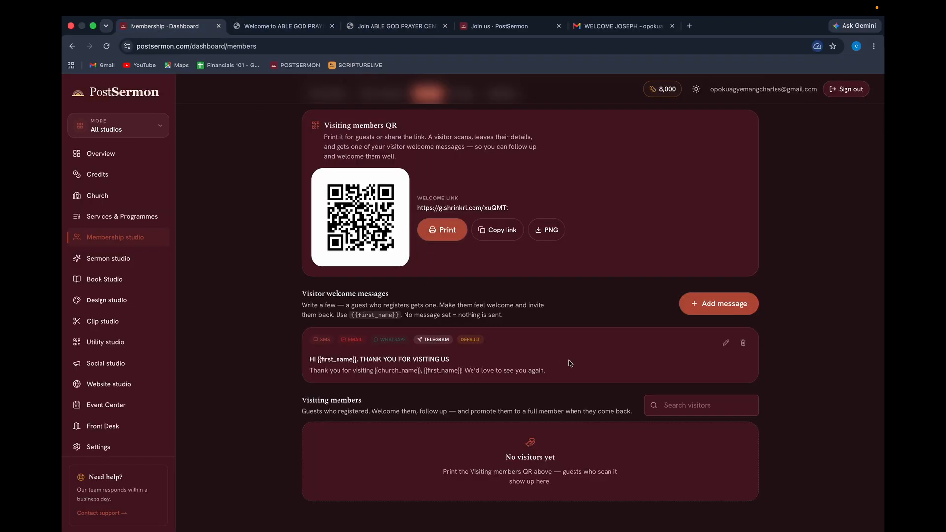
left_click(496, 230)
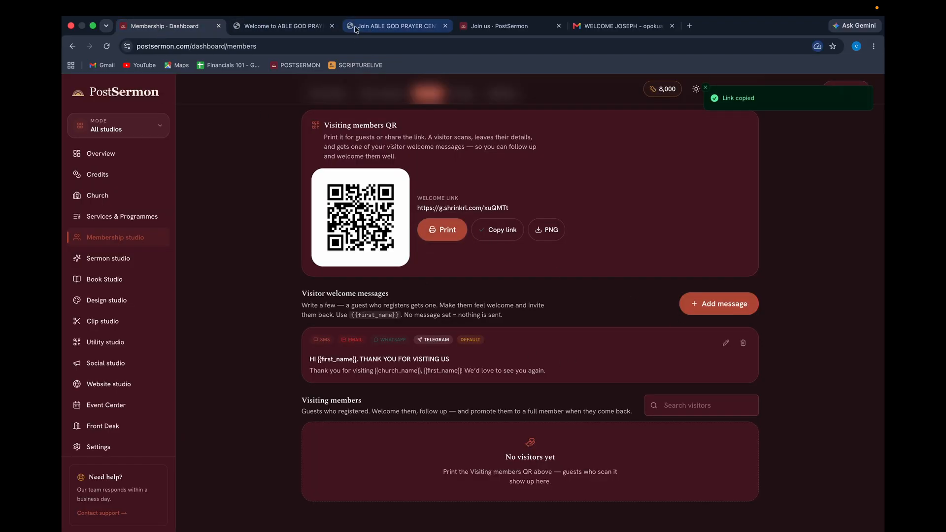
left_click(392, 26)
left_click(365, 49)
key("super+v")
key("Return")
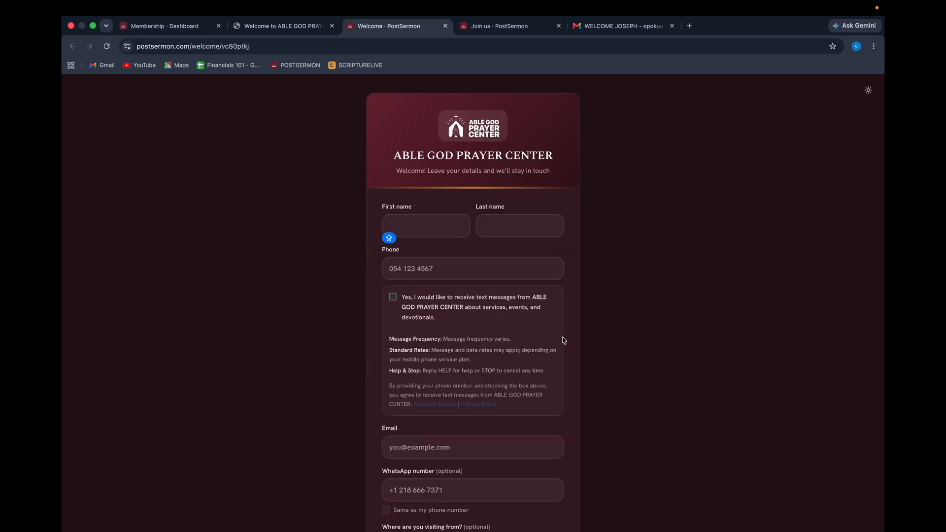
Enter the test visitor's first name, last name and phone number, and agree to SMS messages.
scroll(564, 341, "down", 3)
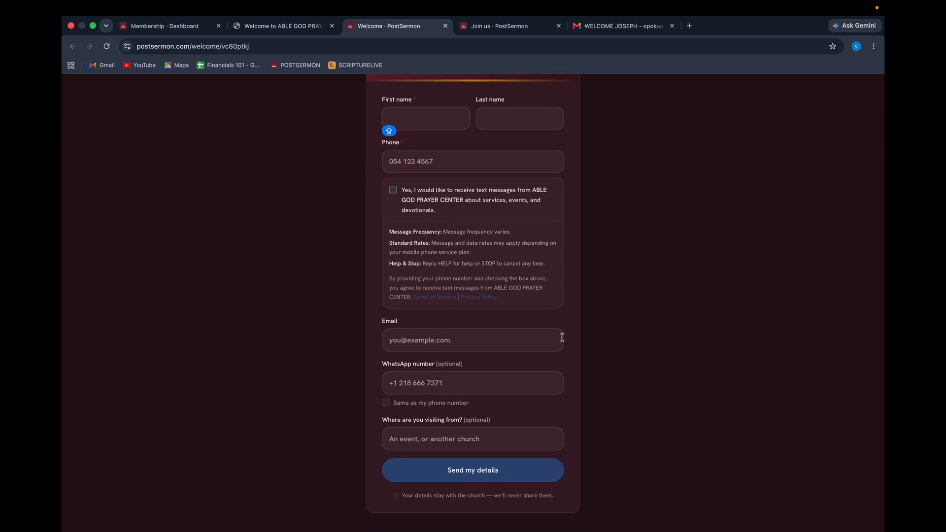
scroll(562, 337, "up", 3)
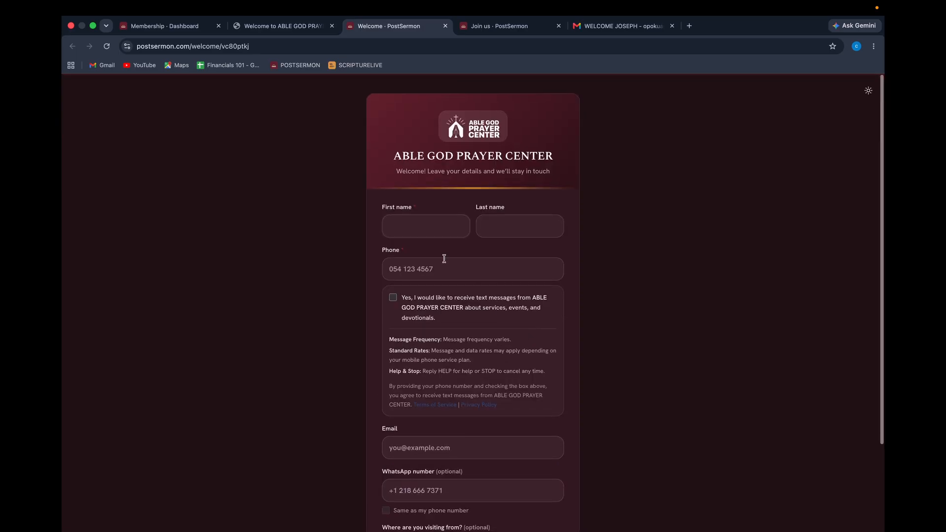
left_click(417, 224)
left_click(446, 256)
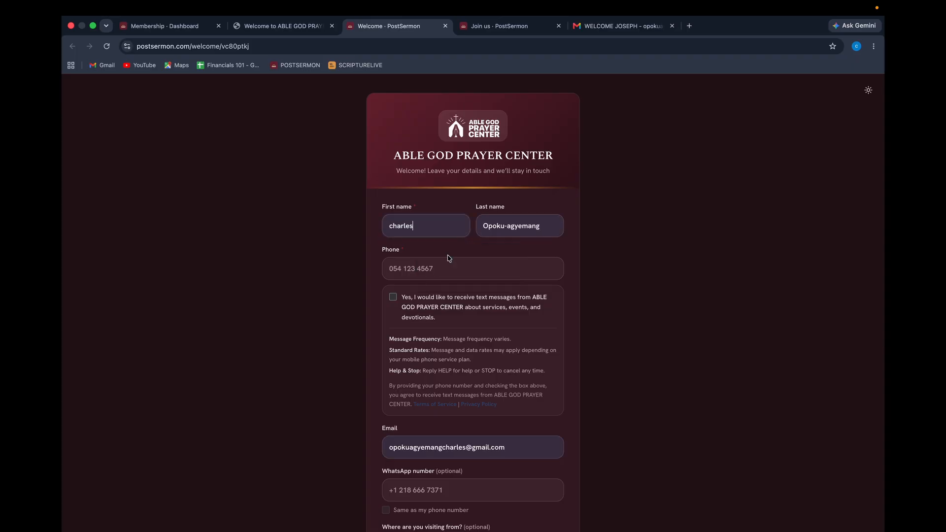
double_click(397, 225)
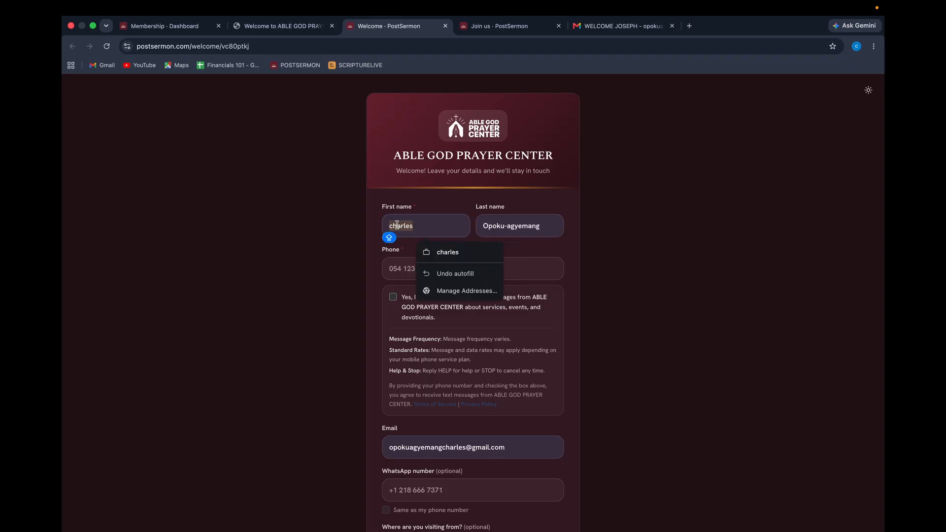
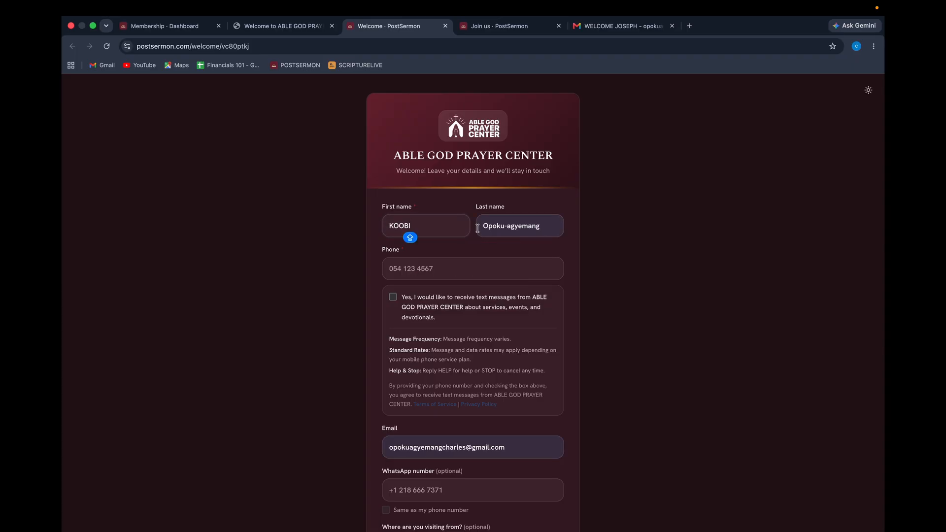
triple_click(495, 224)
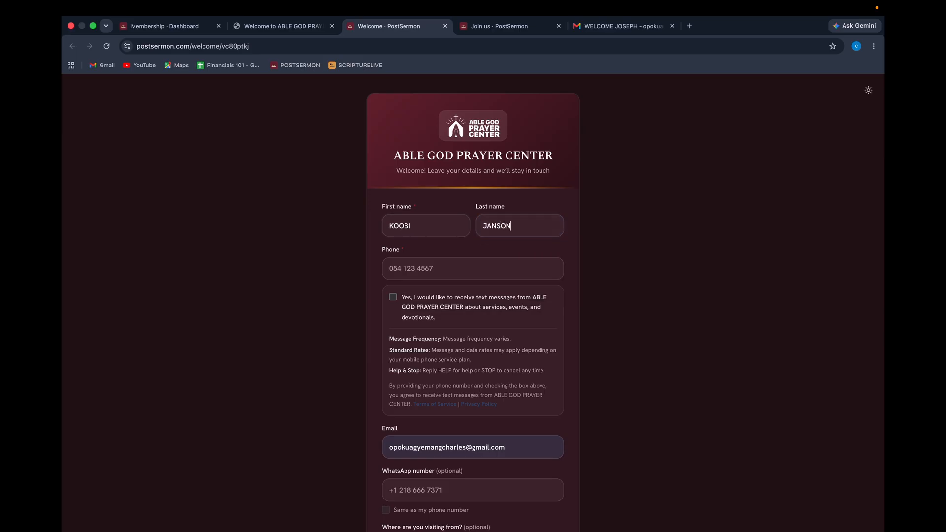
left_click(435, 268)
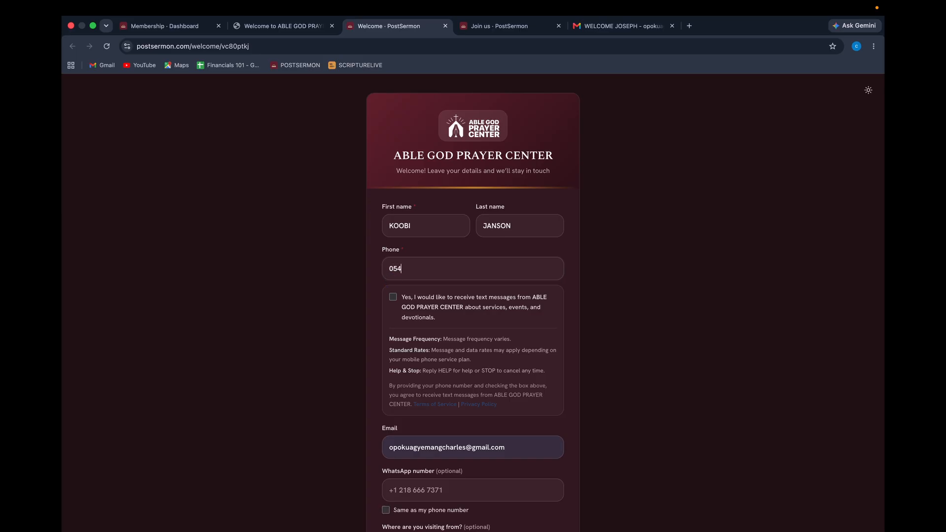
left_click(393, 297)
Fill in the visitor's email, WhatsApp number and where they are from, then send the details.
scroll(394, 299, "down", 3)
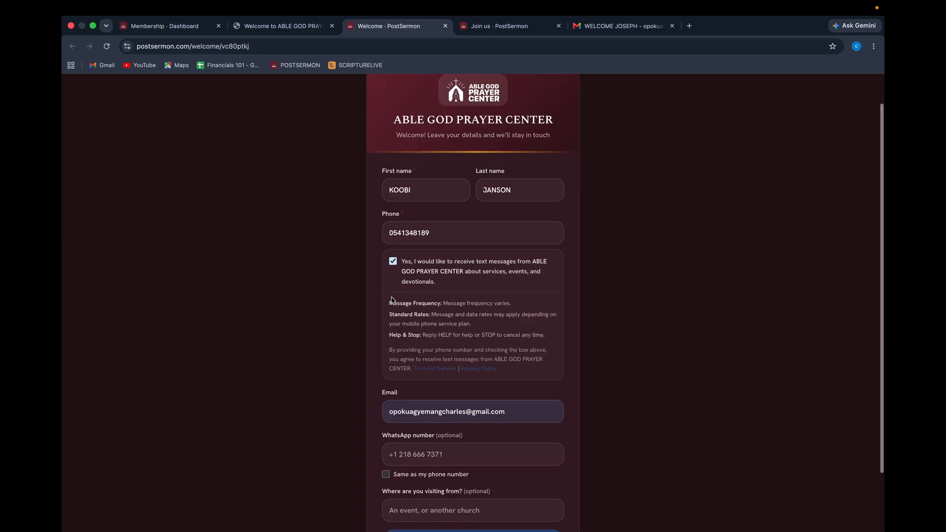
left_click(464, 340)
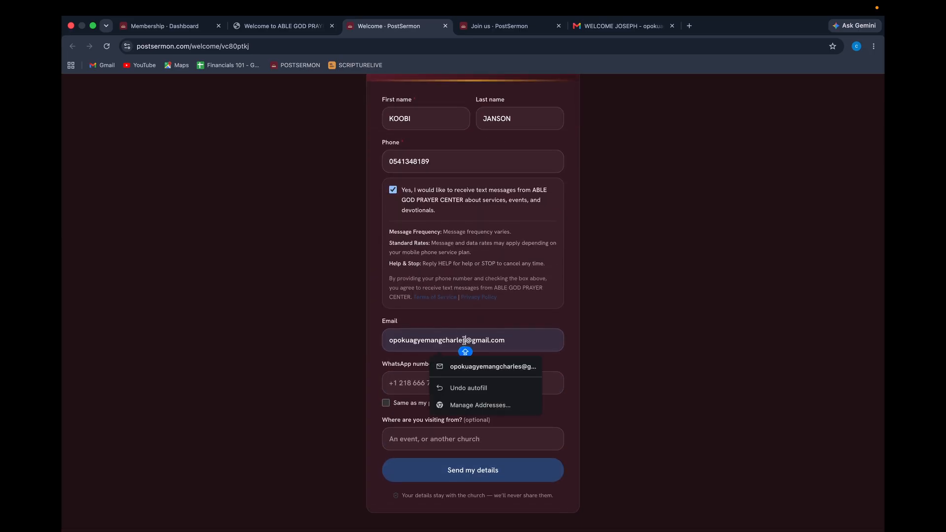
type("+12")
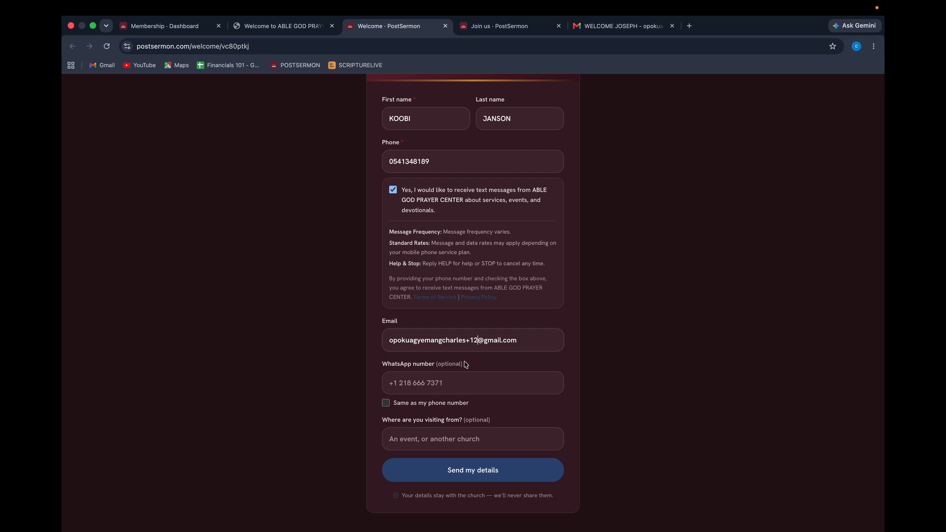
left_click(428, 386)
left_click(420, 436)
key("Caps_Lock")
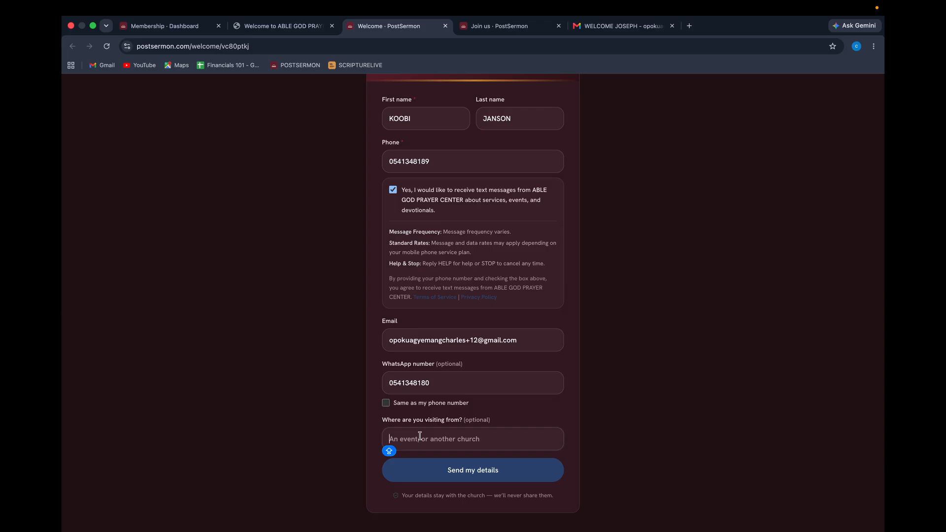
type("FROM M")
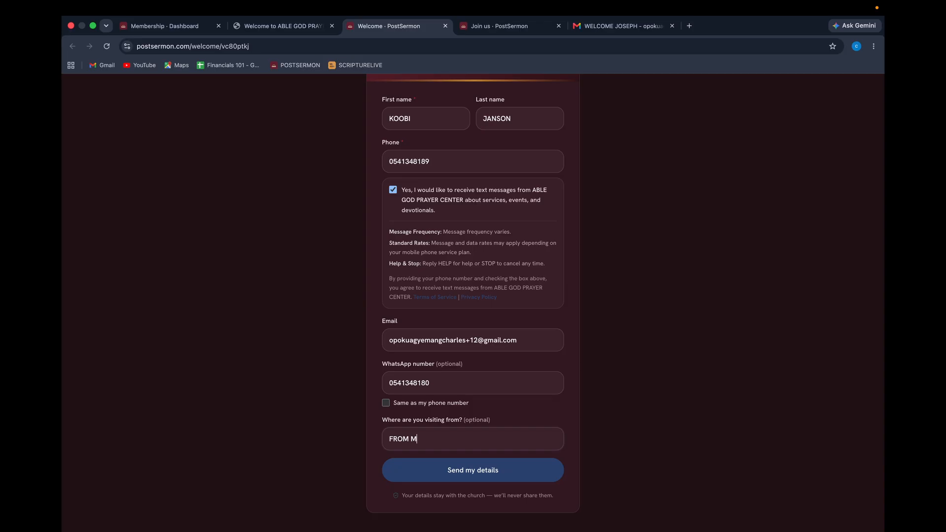
type("EGA MIGHTY ")
type("KPEKA IN ")
type("COTE")
type(" F")
key("BackSpace")
key("BackSpace")
key("BackSpace")
type("IVORY COAST")
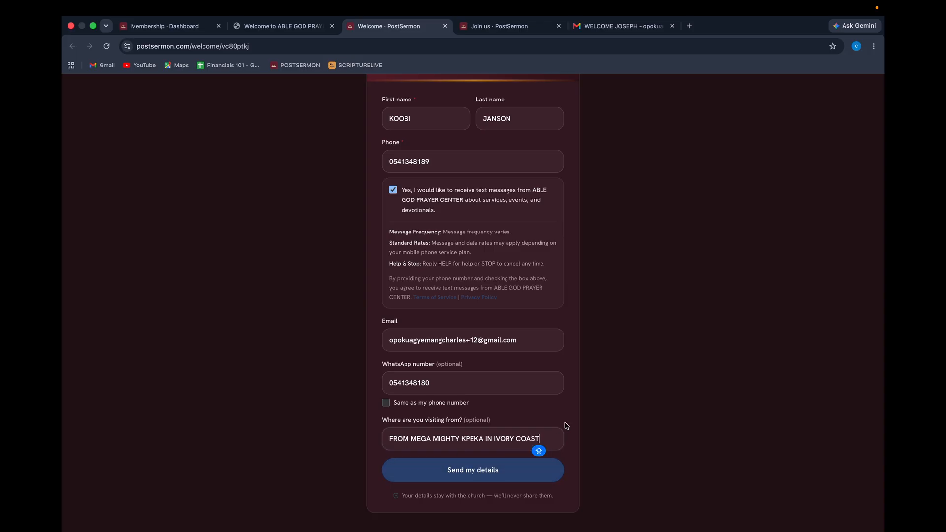
left_click(490, 473)
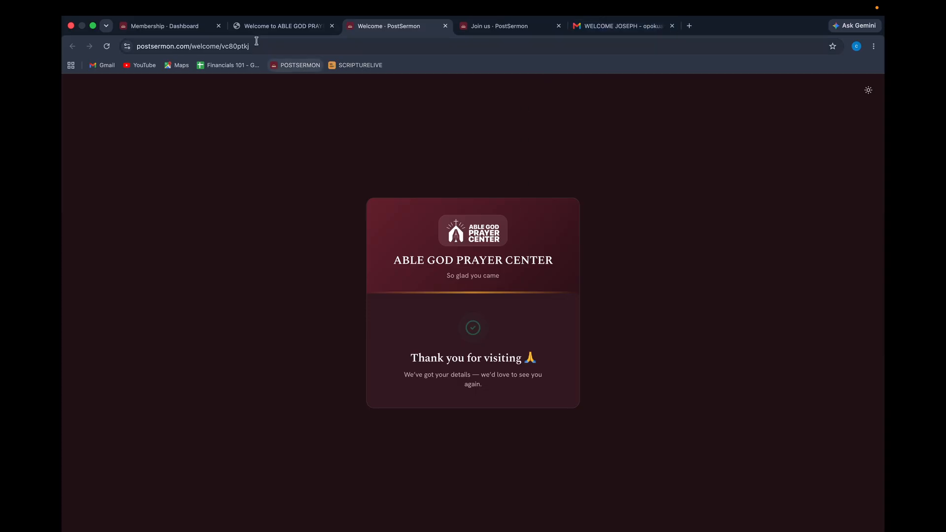
Open the newly arrived 'THANK YOU FOR VISITING US' email in Gmail and read it.
left_click(594, 30)
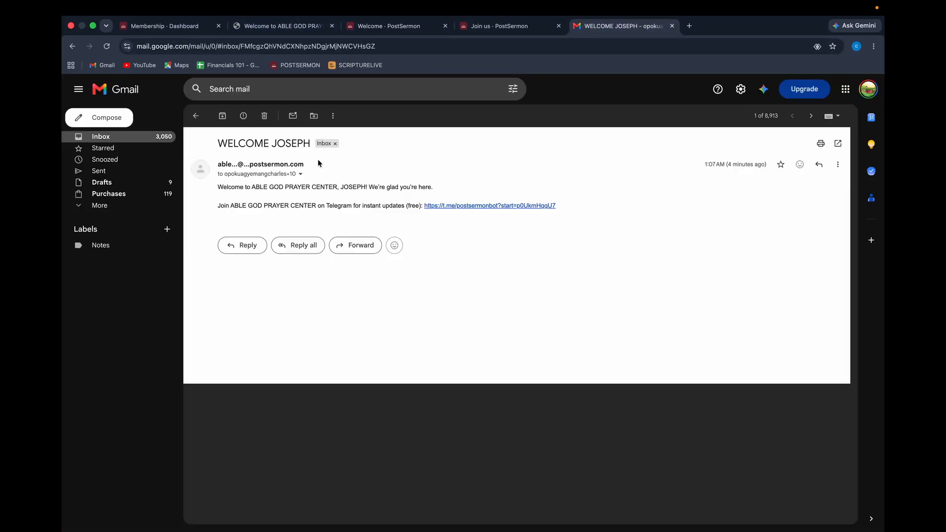
left_click(138, 137)
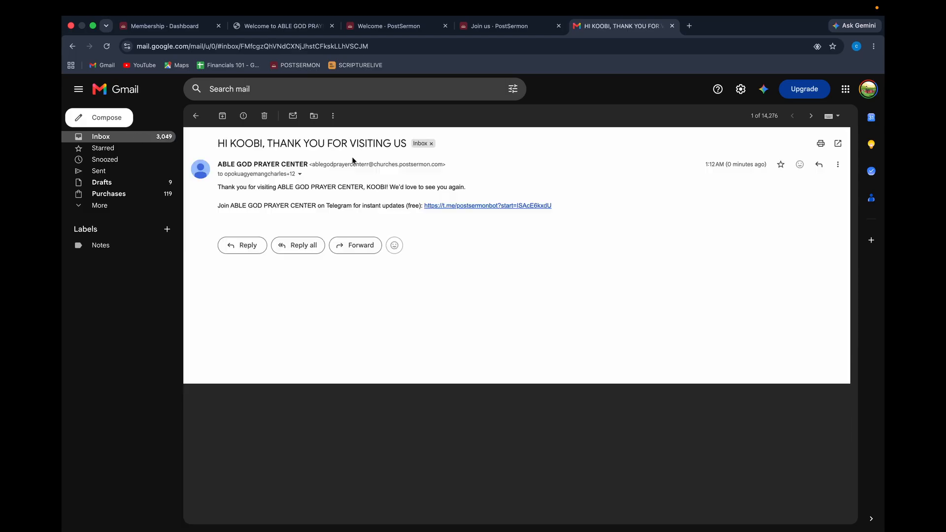
left_click(355, 162)
left_click_drag(218, 206, 554, 211)
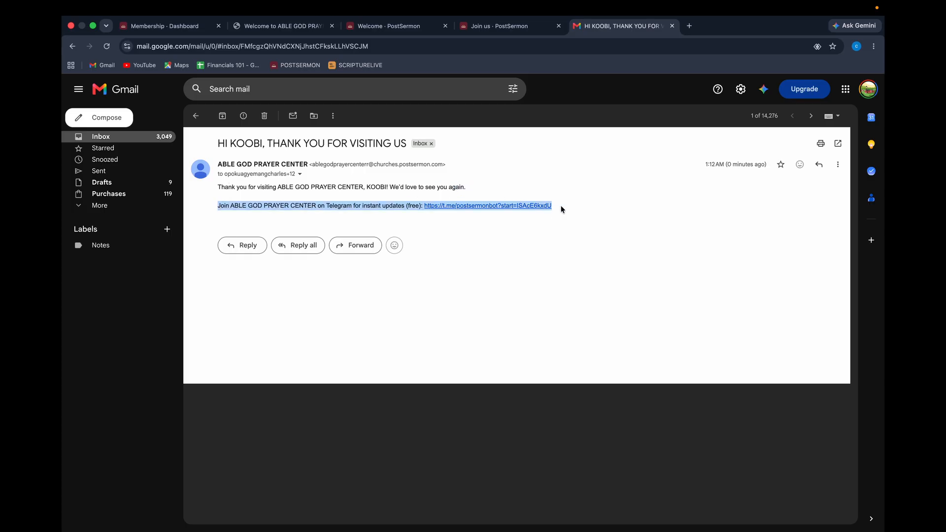
left_click(565, 251)
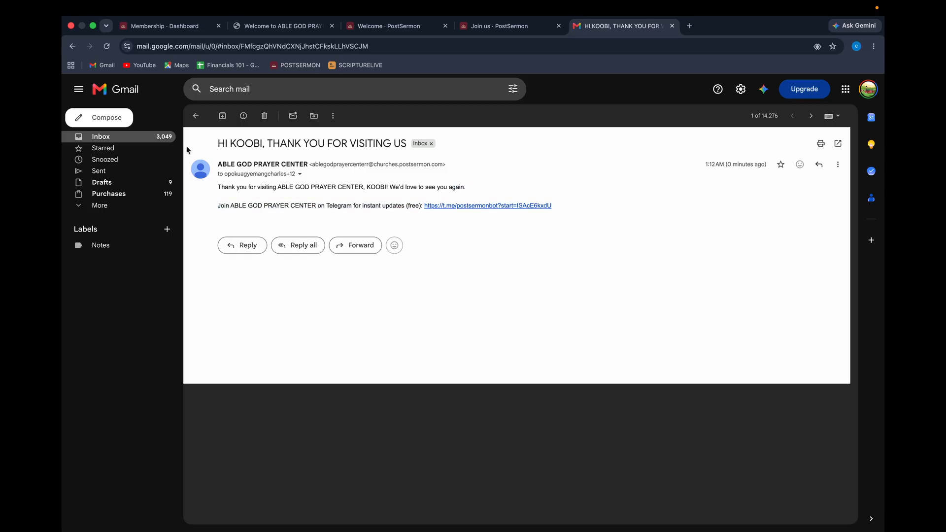
Mark all 50 inbox conversations as read and return to the PostSermon welcome tab.
left_click(160, 140)
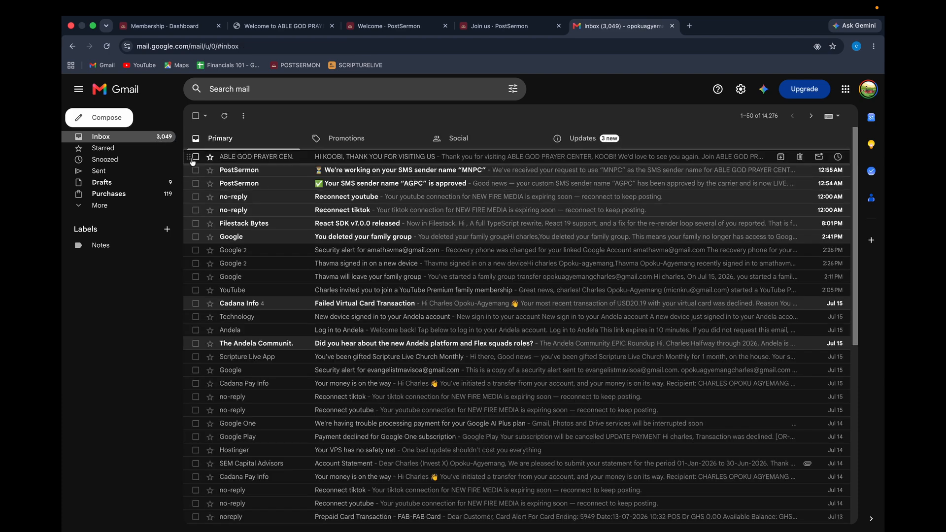
left_click(196, 118)
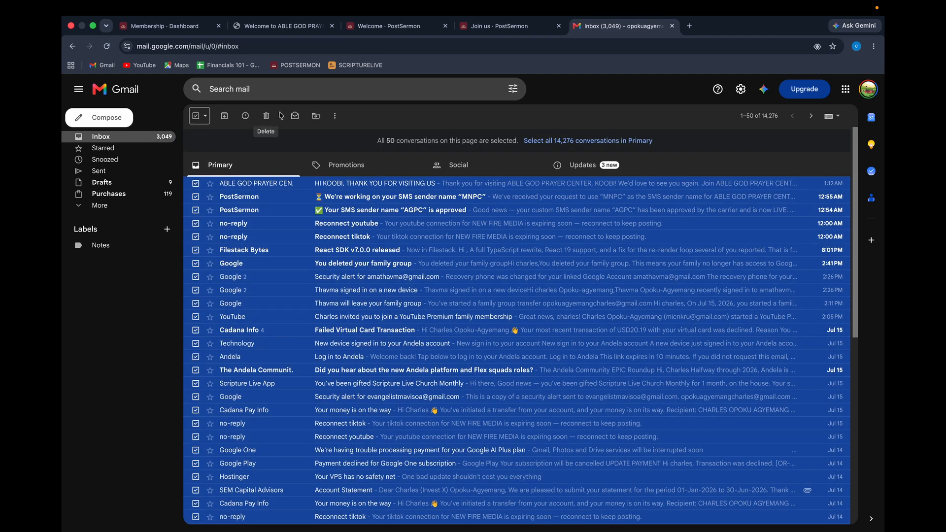
left_click(296, 116)
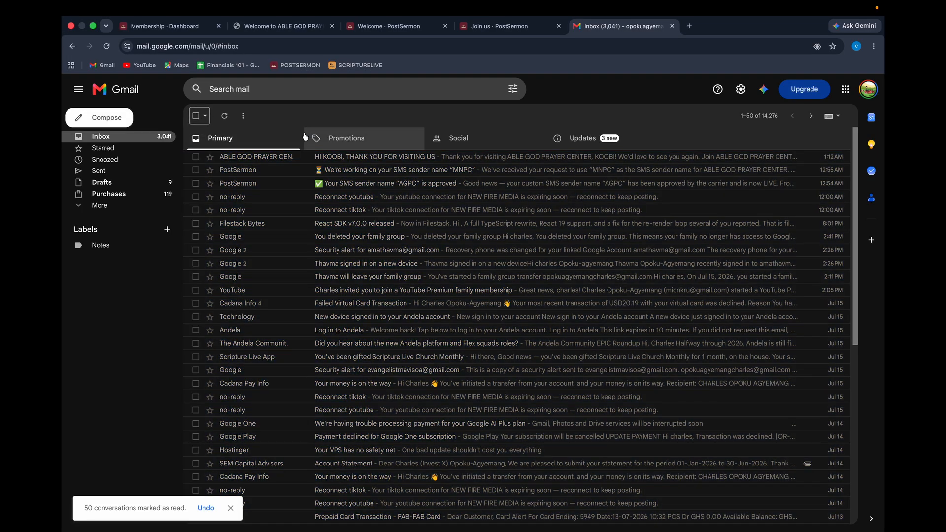
left_click(389, 25)
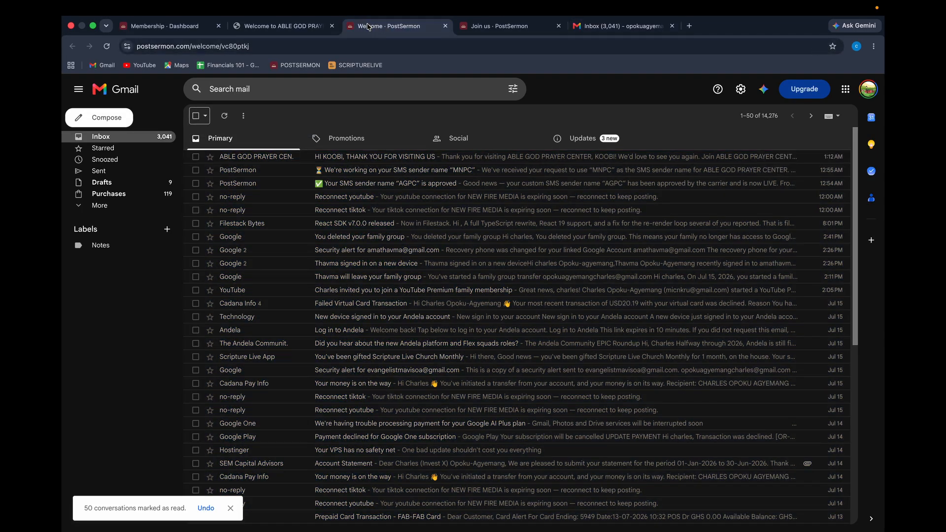
Reload the membership dashboard, check Members > Visiting, and confirm the Visiting members group holds 1 member.
left_click(165, 26)
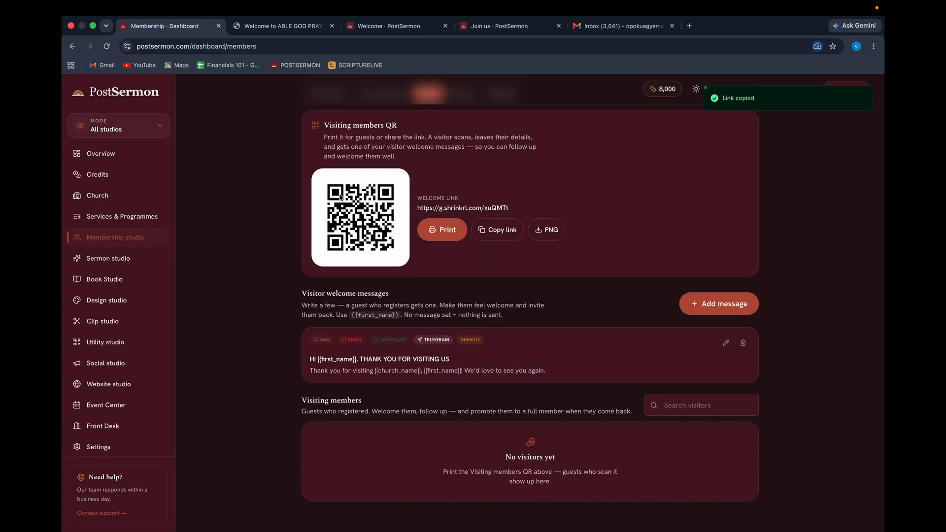
left_click(106, 46)
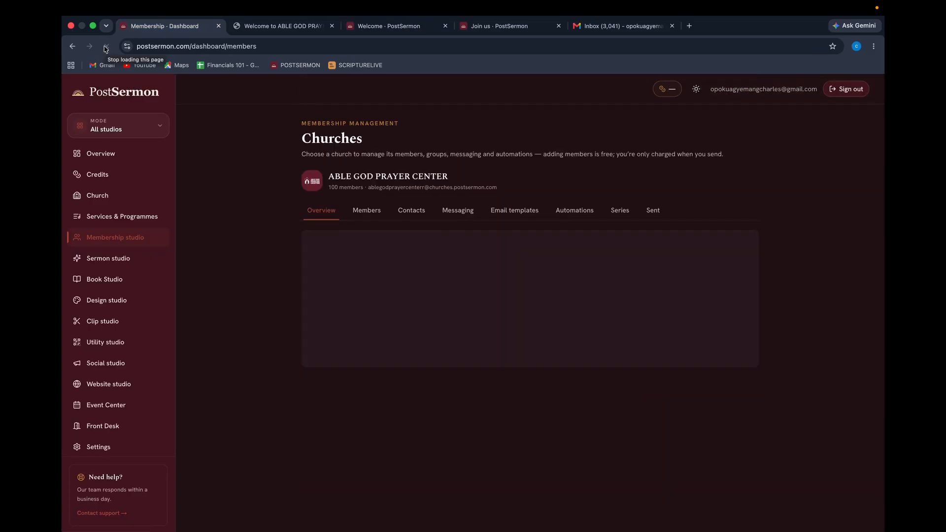
left_click(370, 213)
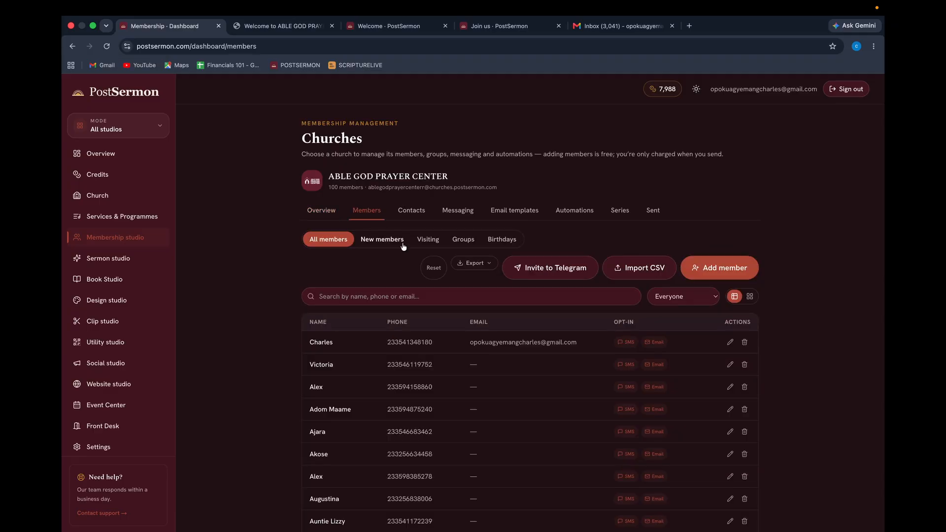
left_click(433, 241)
scroll(429, 498, "down", 2)
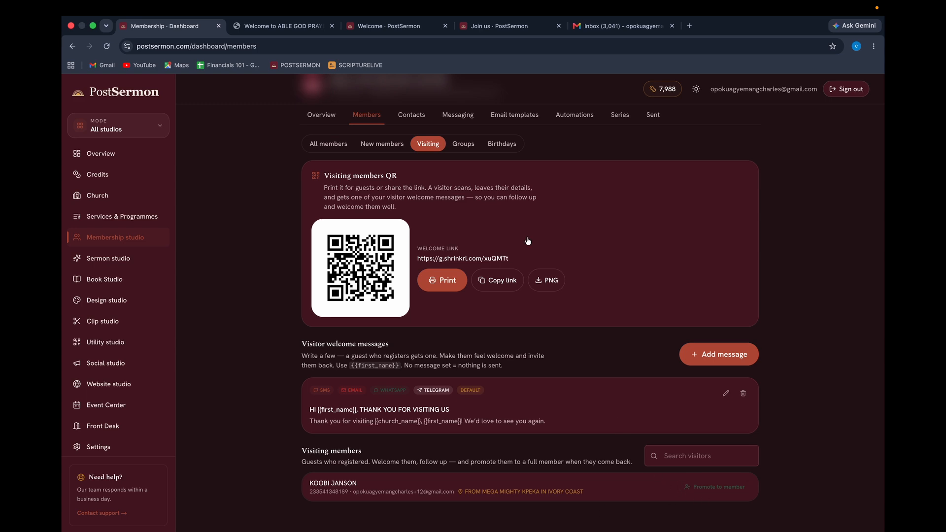
left_click(462, 144)
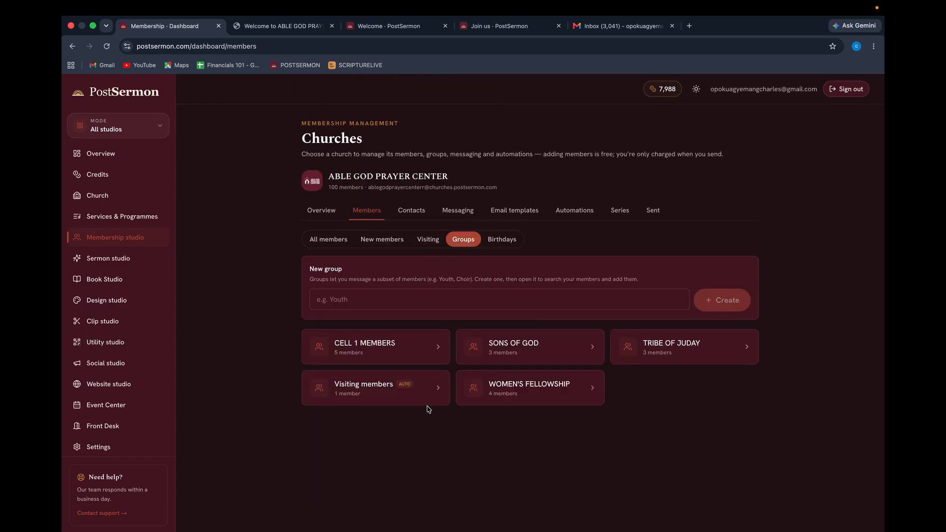
left_click(365, 397)
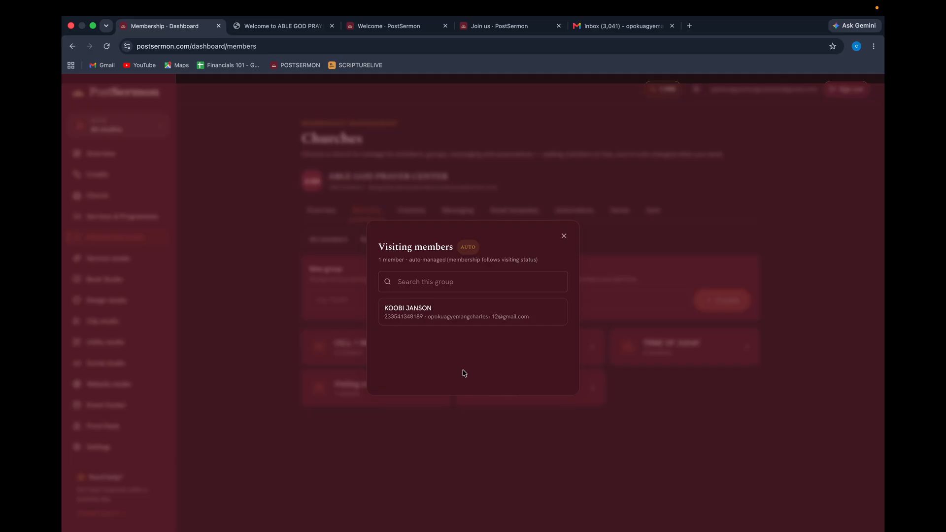
left_click(565, 237)
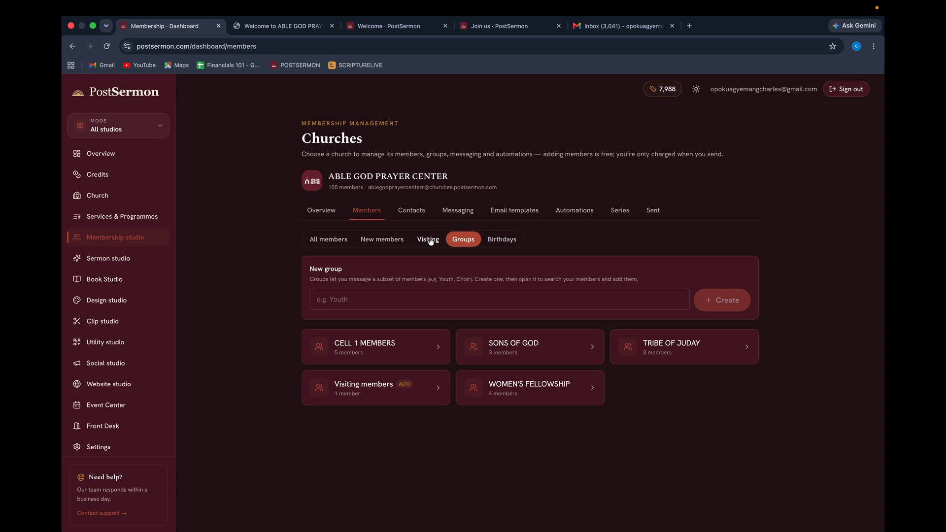
Open Birthdays and browse its Gifts, Messages and Packages views before returning to the Board.
left_click(372, 245)
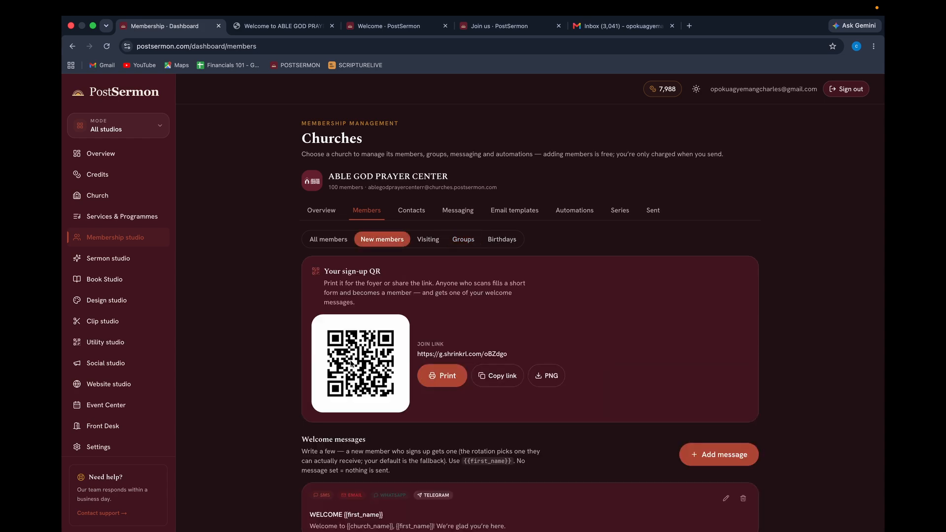
left_click(432, 238)
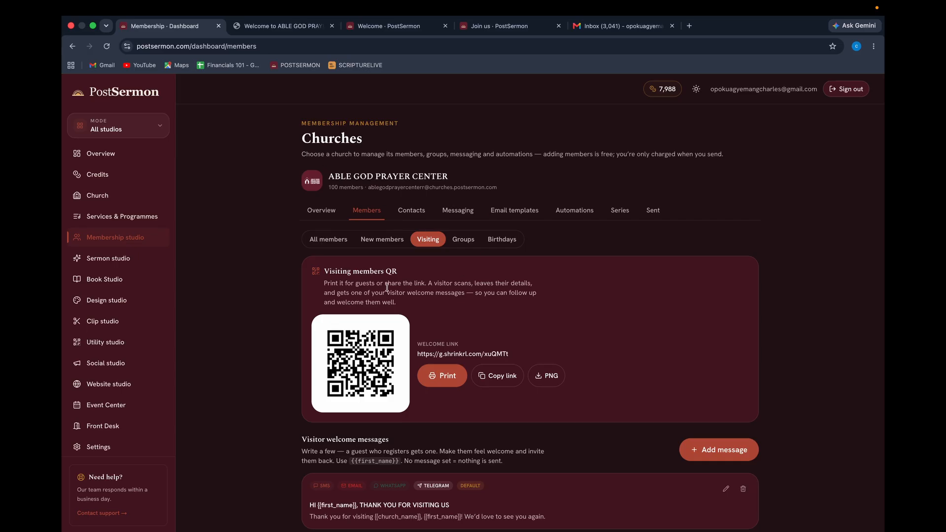
left_click(504, 242)
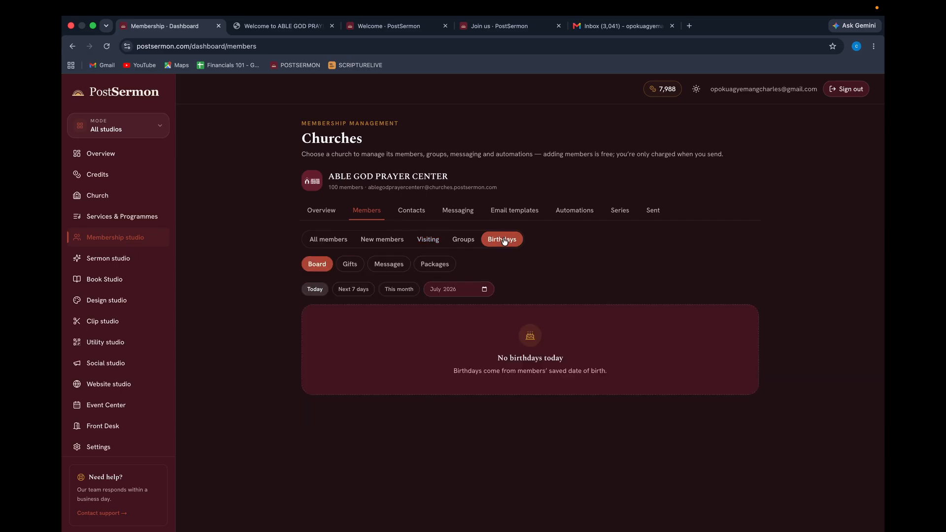
left_click(346, 269)
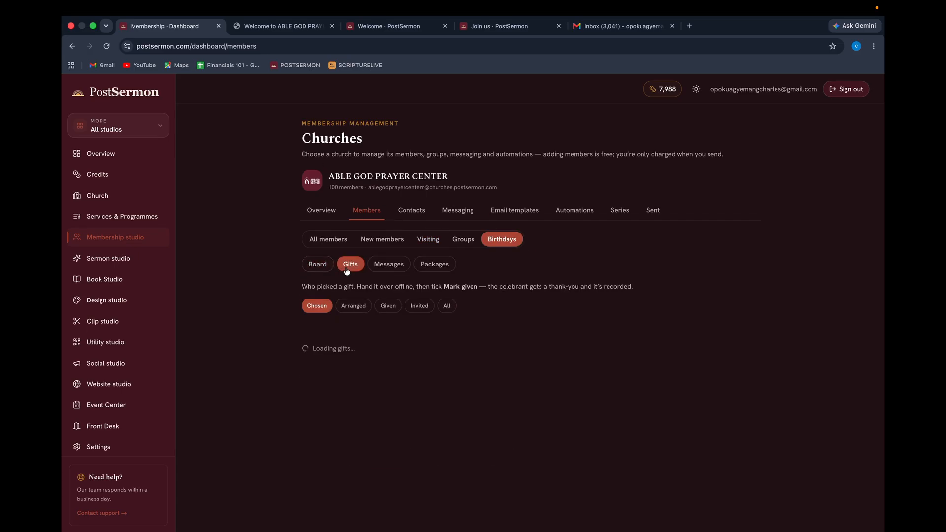
left_click(386, 266)
left_click(433, 266)
left_click(390, 264)
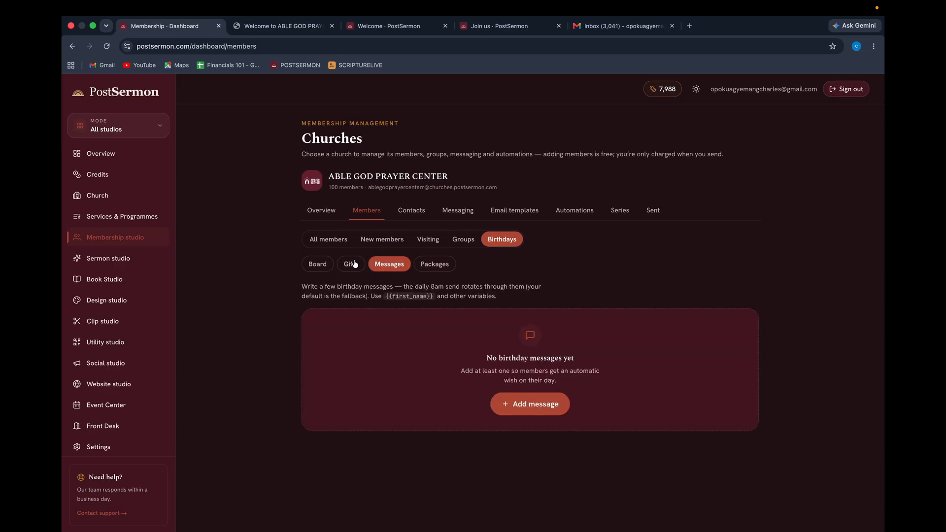
left_click(345, 269)
left_click(322, 268)
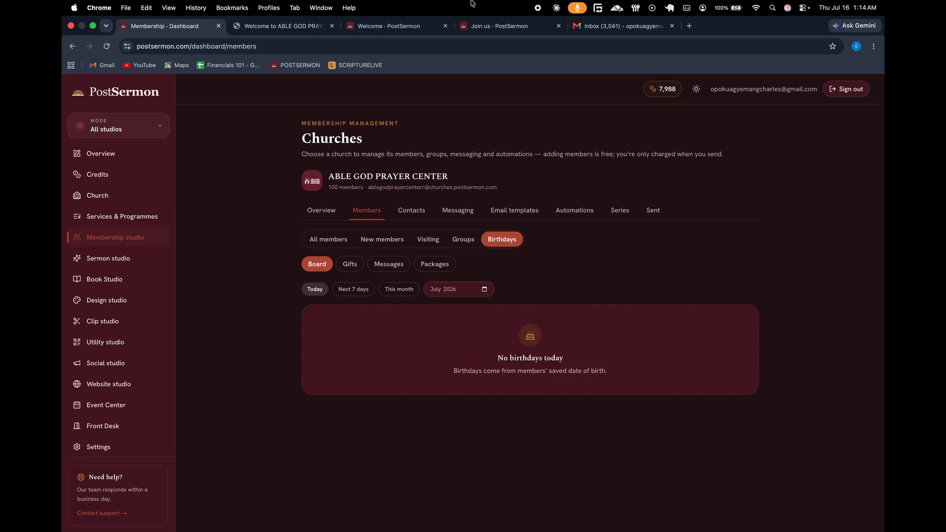
Start a new birthday message, extend its text with 'GOD BLESS YOU IN YOU...' and mark it default.
left_click(378, 267)
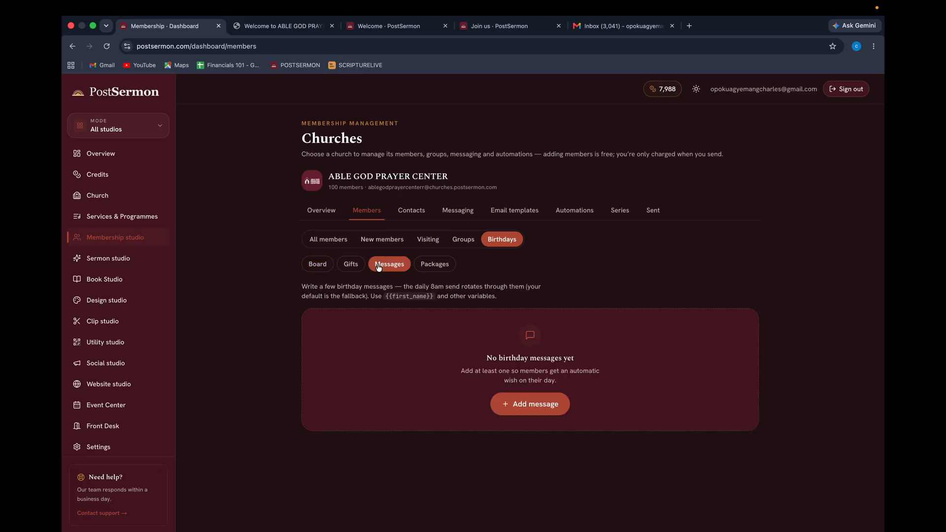
left_click(542, 410)
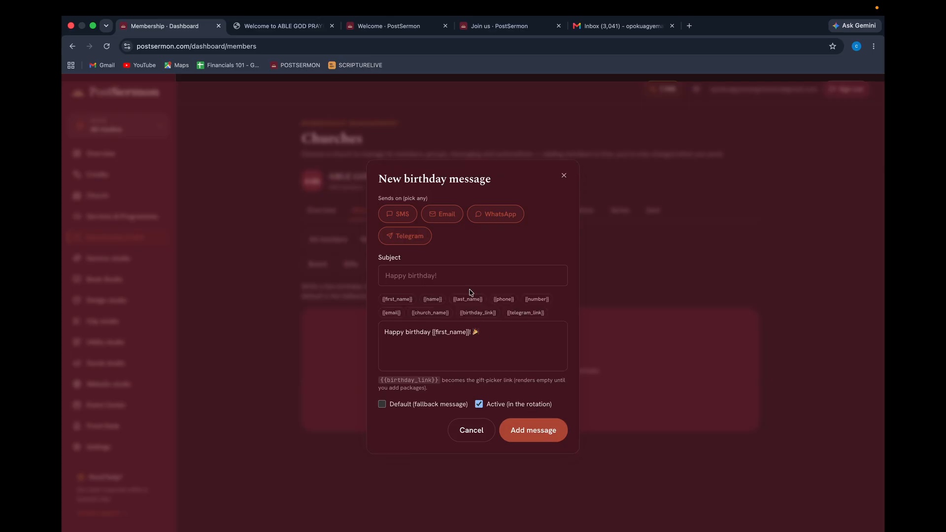
left_click(506, 336)
type("GOD BLESS Y")
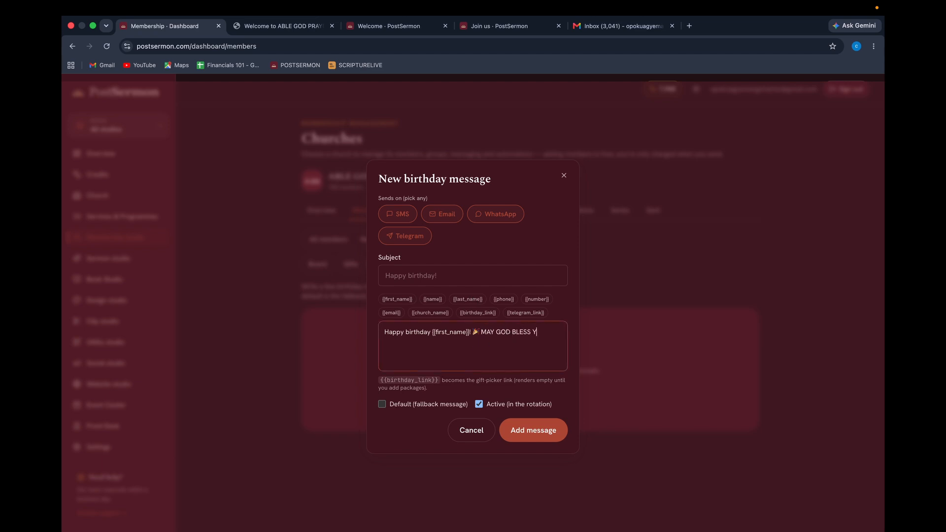
type("OU IN YOUR NEW SEASON")
key("Caps_Lock")
type("...")
key("Caps_Lock")
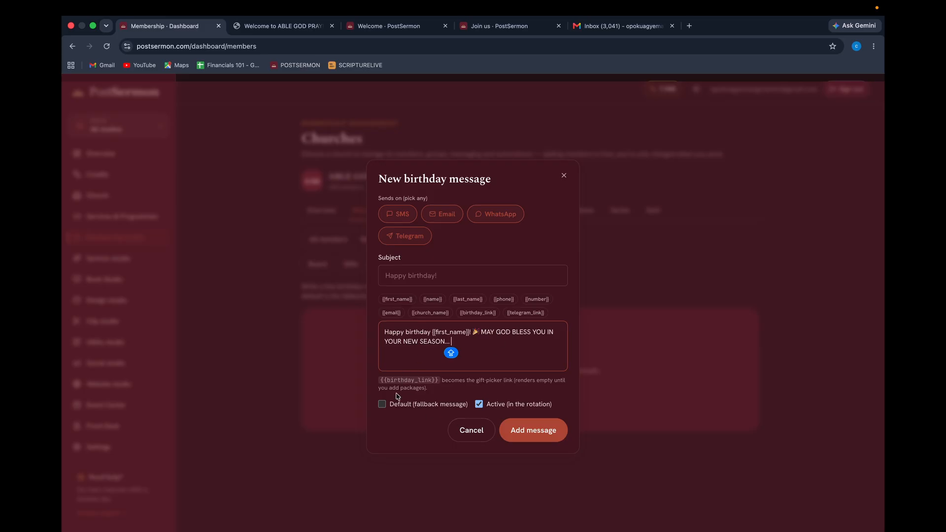
left_click(382, 404)
Set the subject to 'HAPPY BIRTHDAY {{first_name}}!' using the body's placeholder, and save the message.
left_click(422, 274)
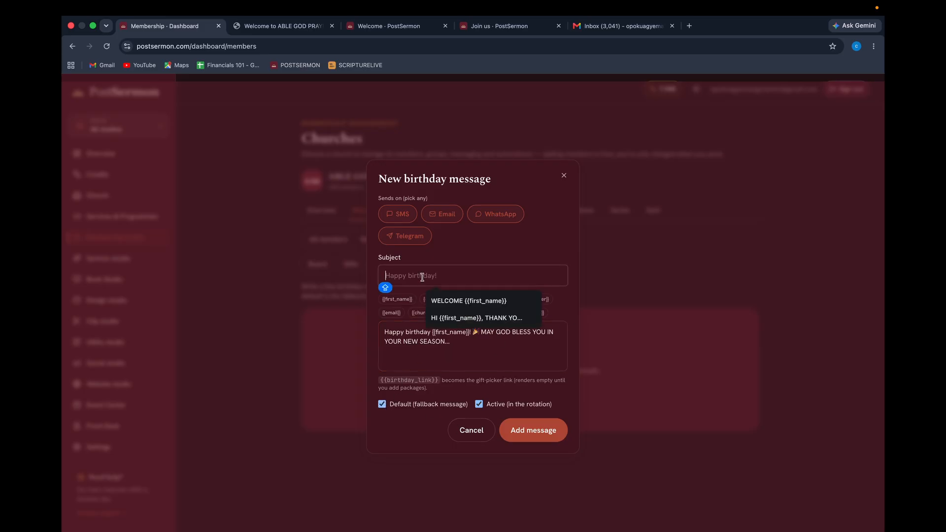
type("HAPPY BIRTHDAY")
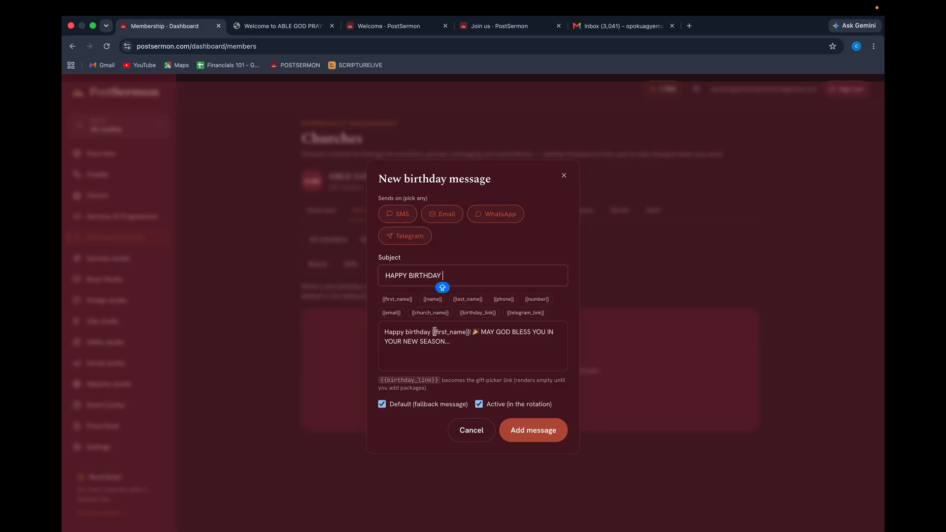
left_click_drag(433, 332, 471, 330)
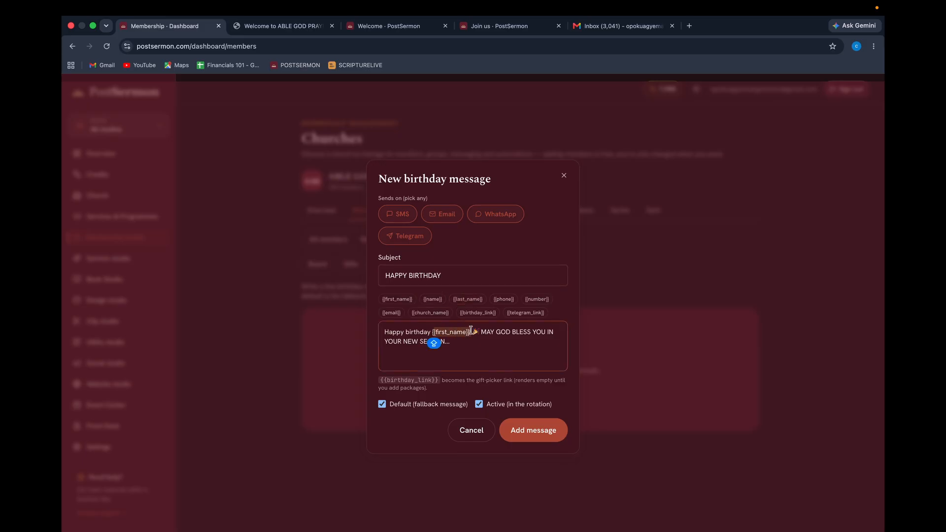
key("super+c")
left_click(453, 271)
key("super+v")
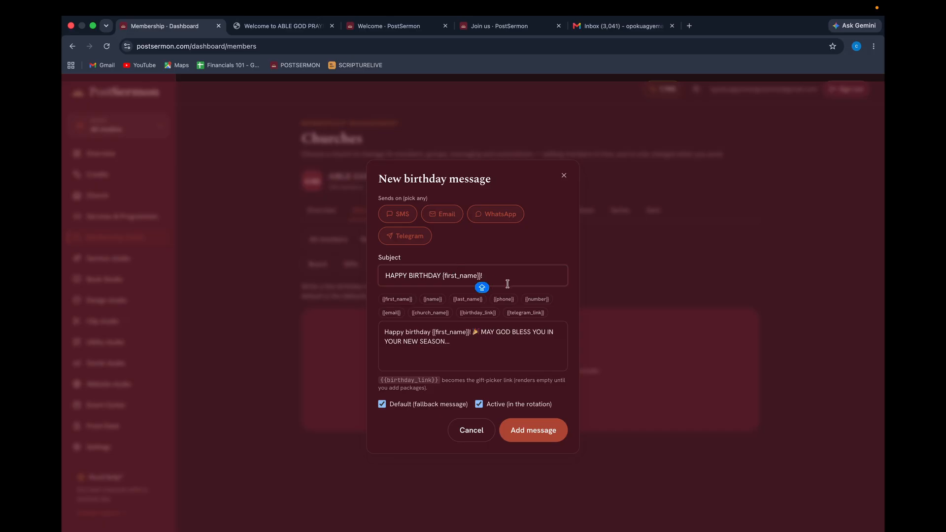
left_click(444, 276)
type("{")
left_click(507, 277)
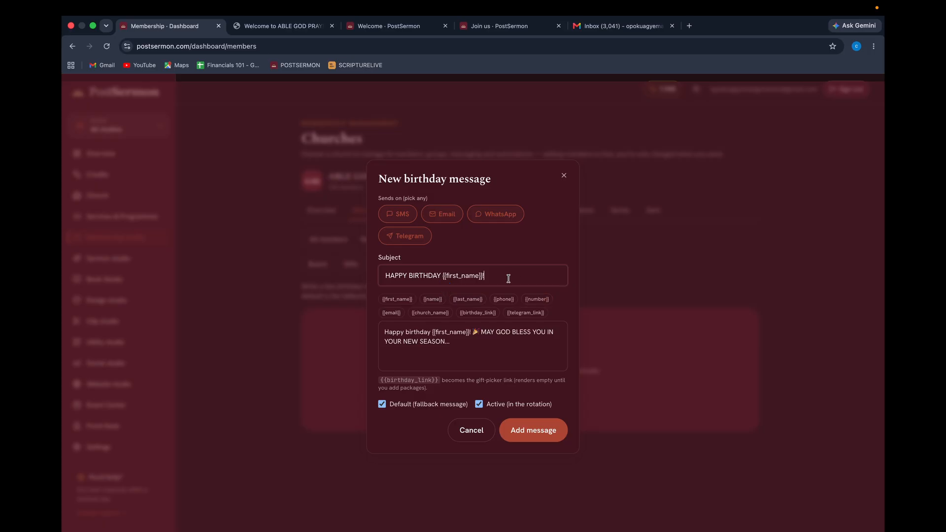
left_click(543, 430)
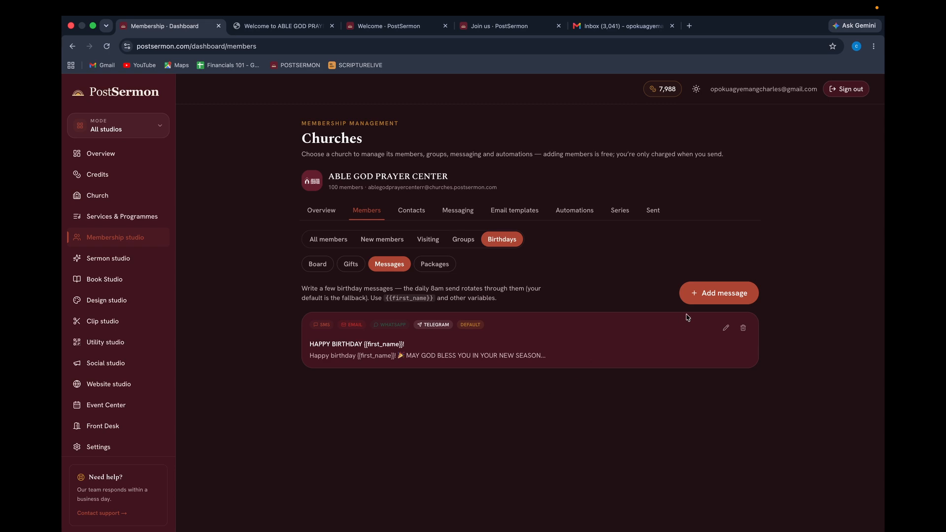
Add a birthday message prefixed with 'MAY THIS SEASON BE A ASEASON OF GLORY AND UPLIFTMENTS....' before the greeting.
left_click(701, 302)
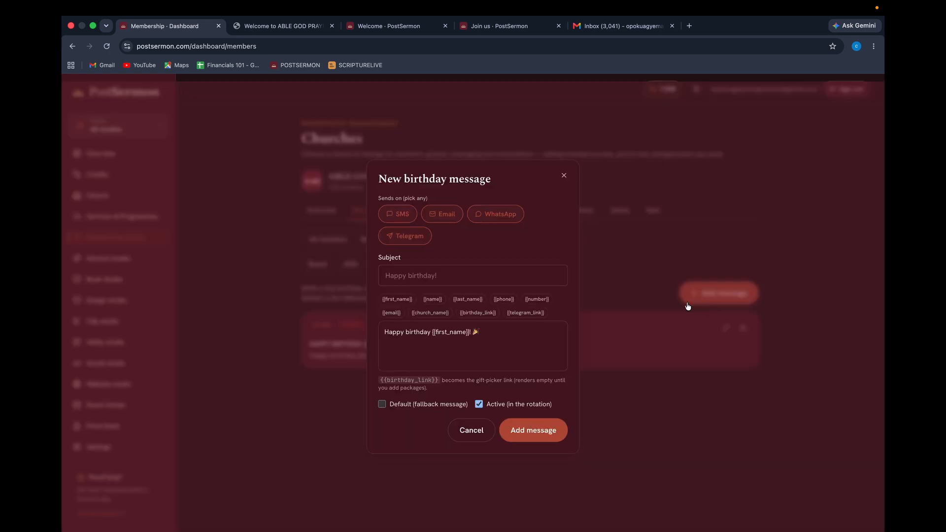
left_click(432, 333)
left_click(492, 332)
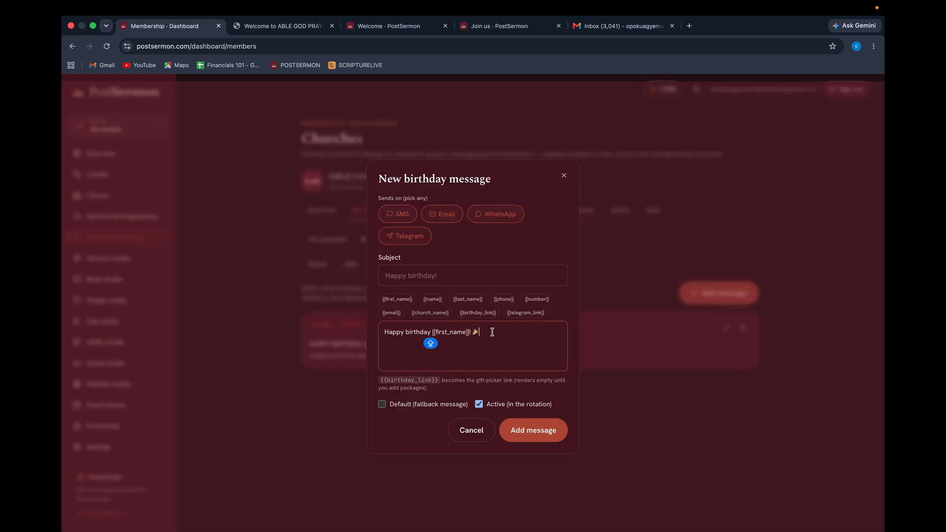
left_click(382, 333)
type("MAY THIS S")
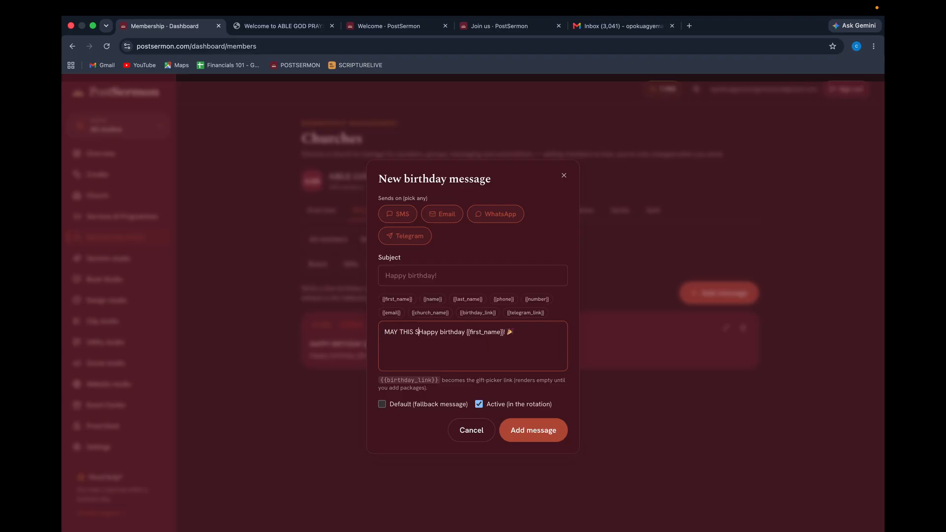
type("EASON BE A ")
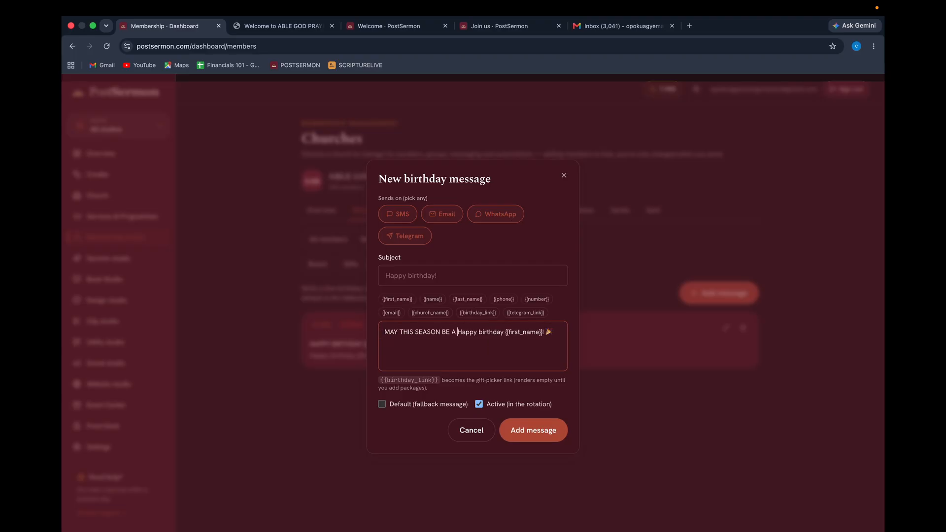
type("ASEASON O")
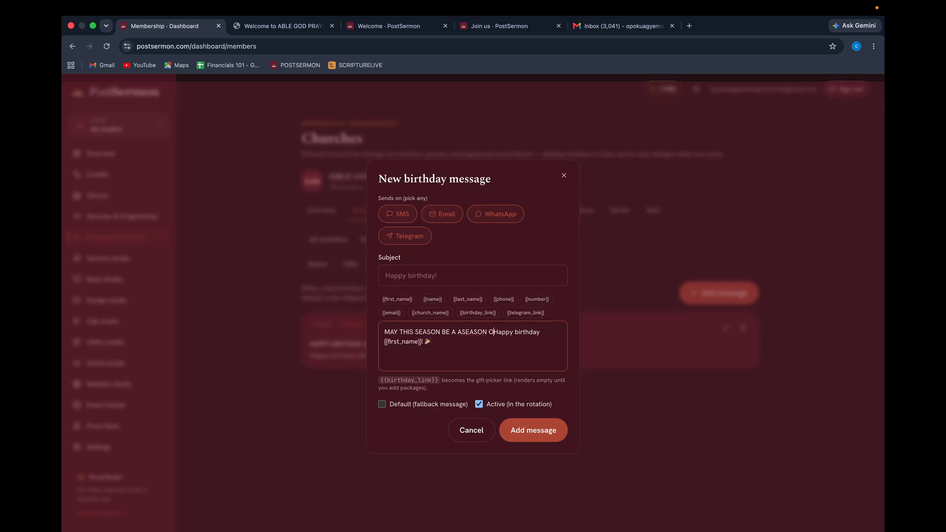
type("F GLORY AND ")
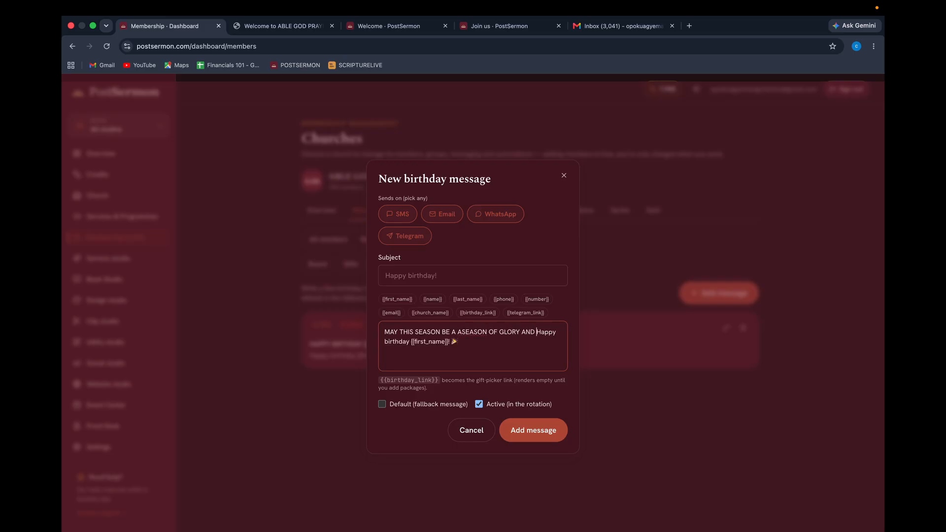
type("UPLIFTMENTS")
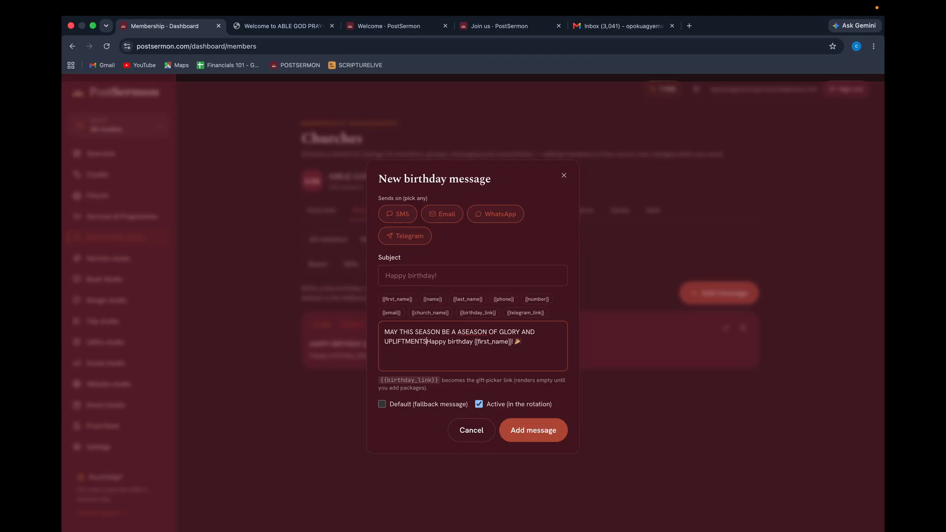
type("....")
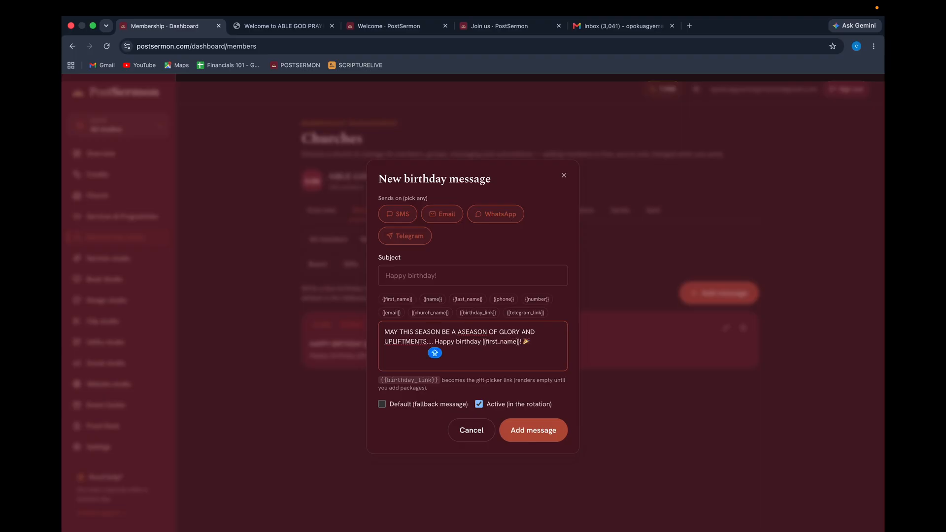
left_click(521, 433)
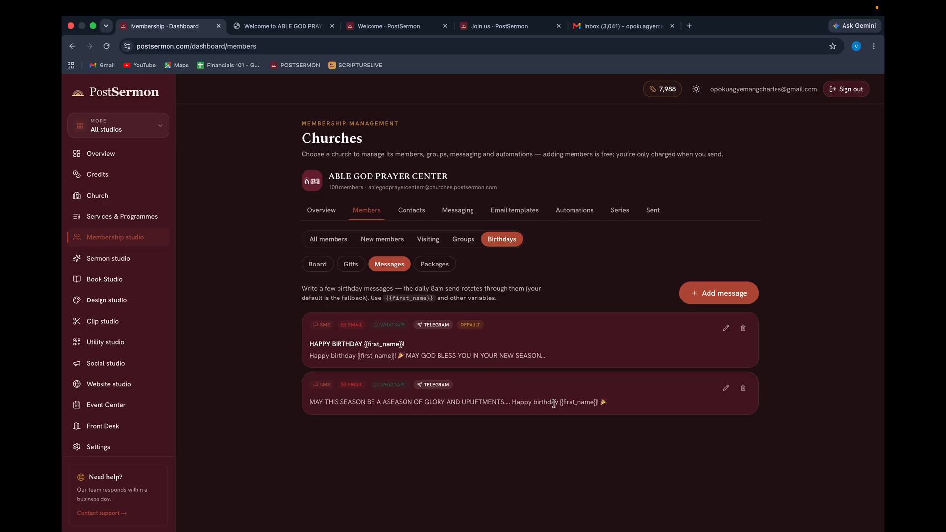
Check birthdays for the next 7 days and this month, and look at a member's details.
left_click(319, 268)
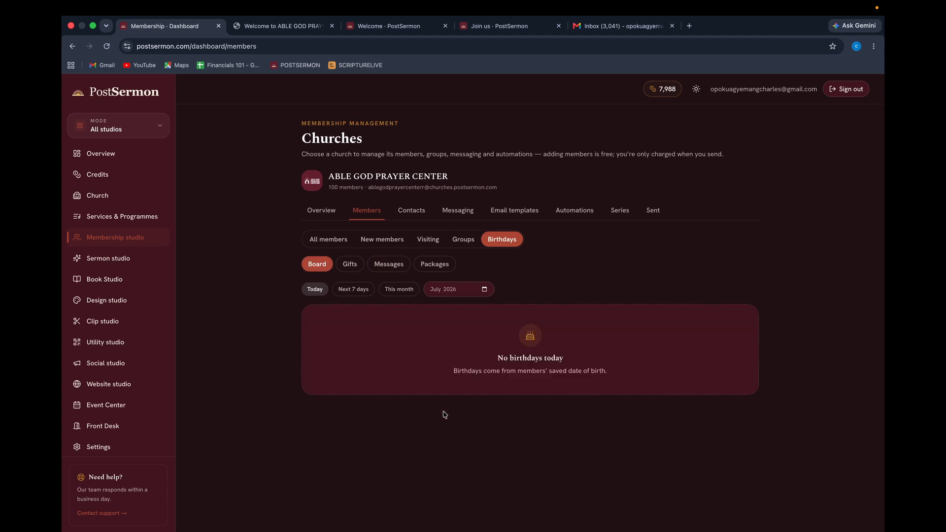
left_click(353, 291)
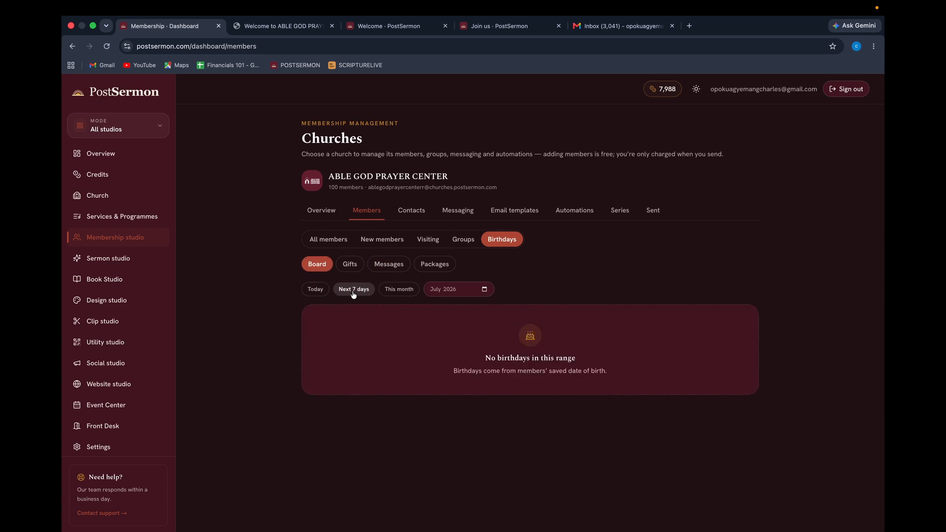
left_click(409, 295)
left_click(327, 239)
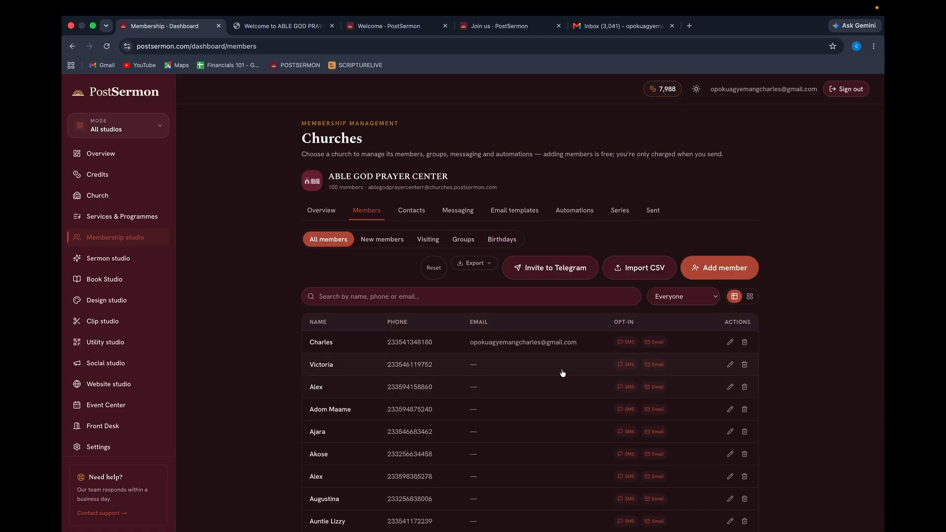
left_click(730, 342)
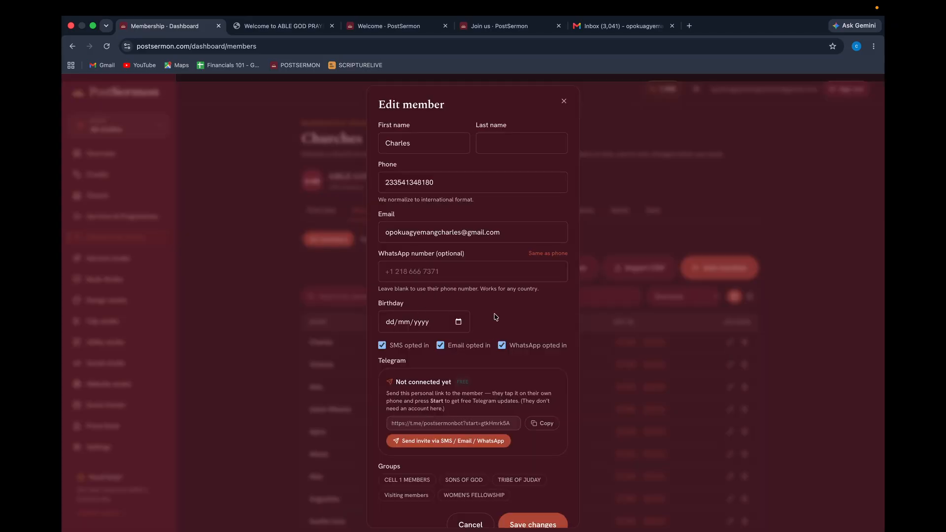
left_click(564, 101)
Move through birthday Messages and Gifts to reach the gift Packages page.
left_click(502, 240)
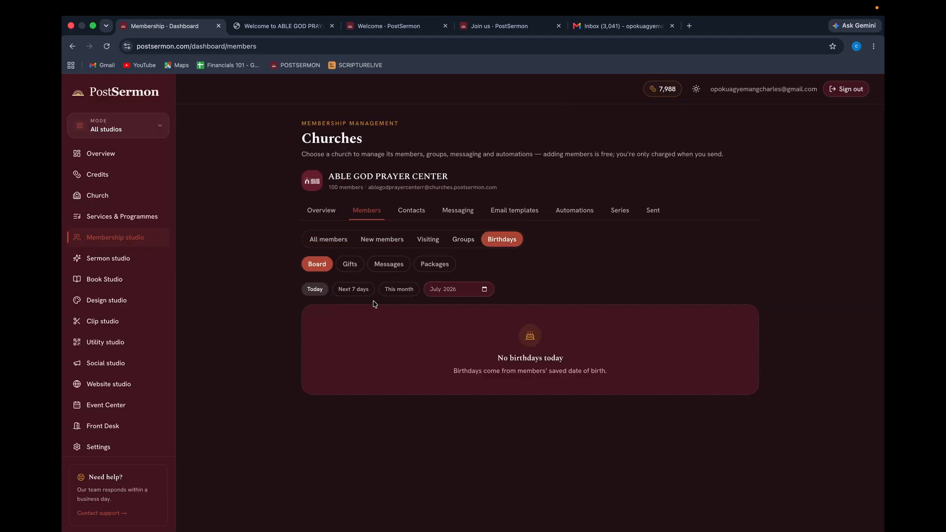
left_click(390, 264)
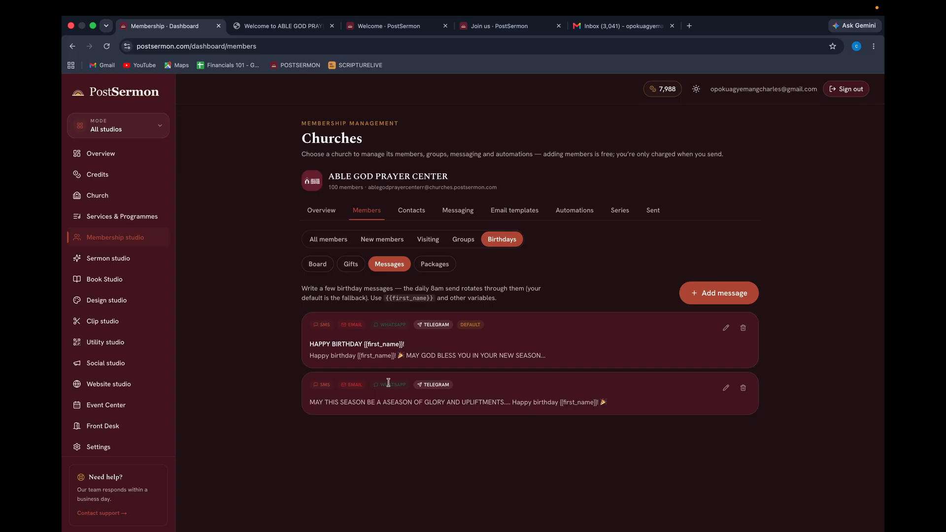
left_click(319, 266)
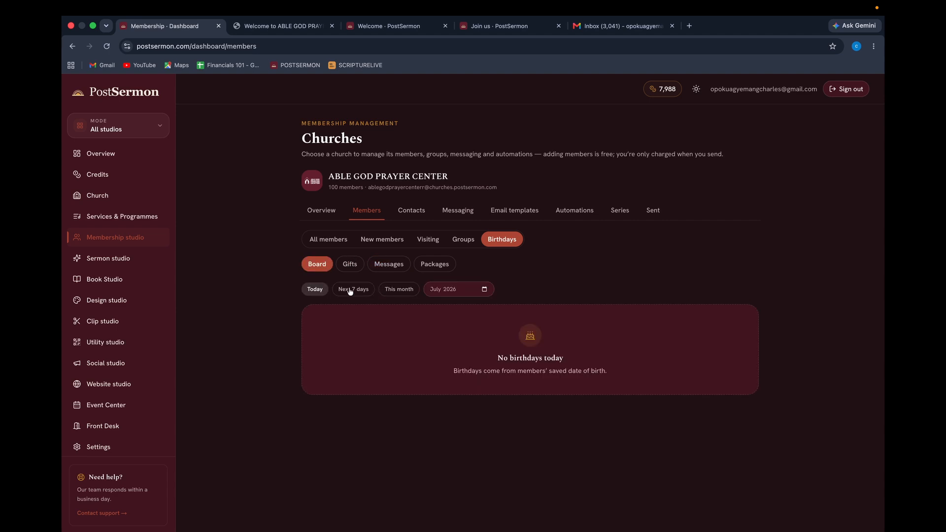
left_click(388, 265)
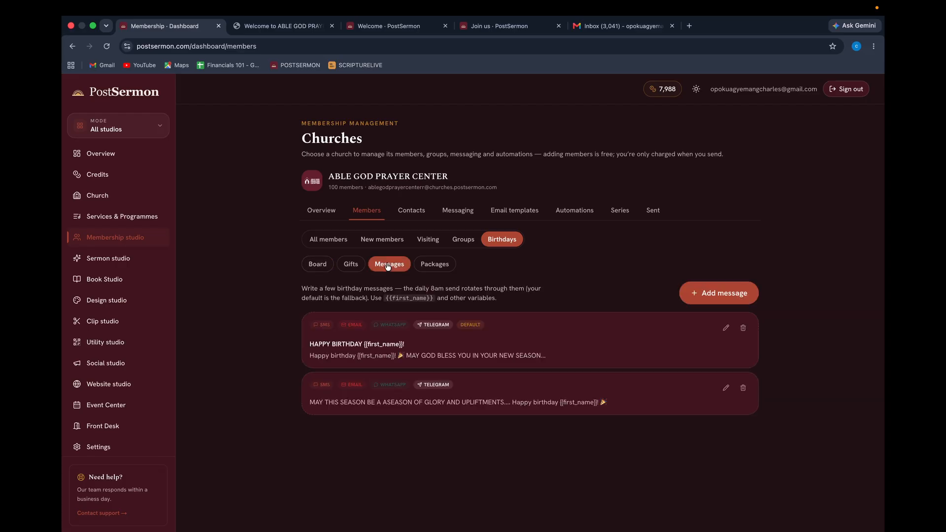
left_click(350, 265)
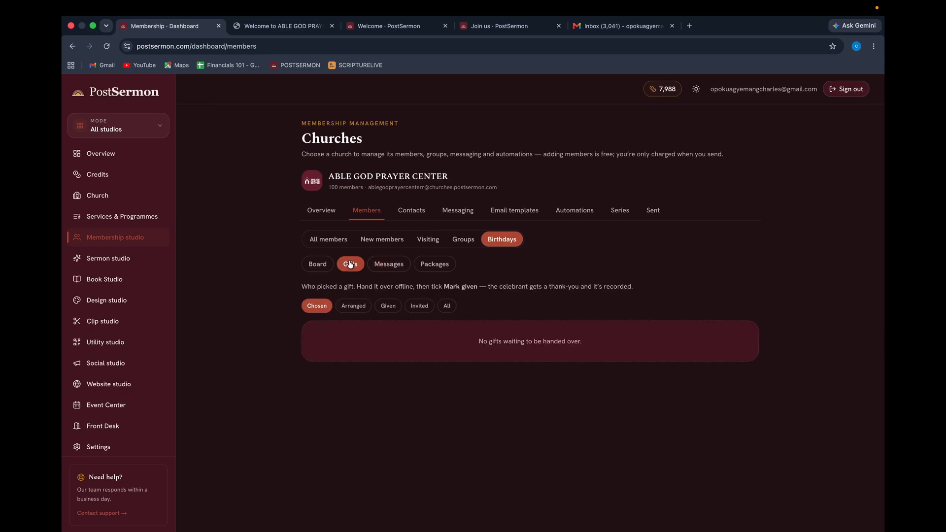
left_click(437, 265)
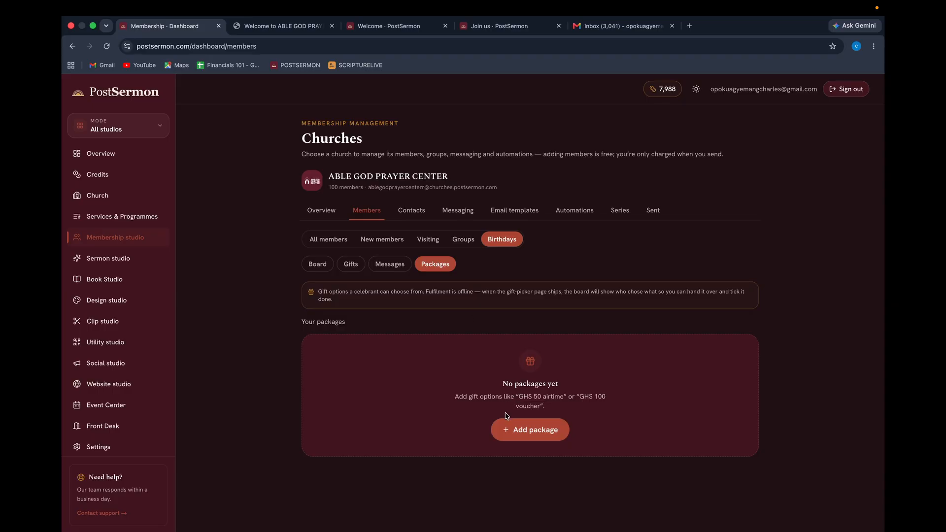
Add a '10 CEDI DATA' gift package worth GHC 10 described as a gift from the church.
left_click(543, 434)
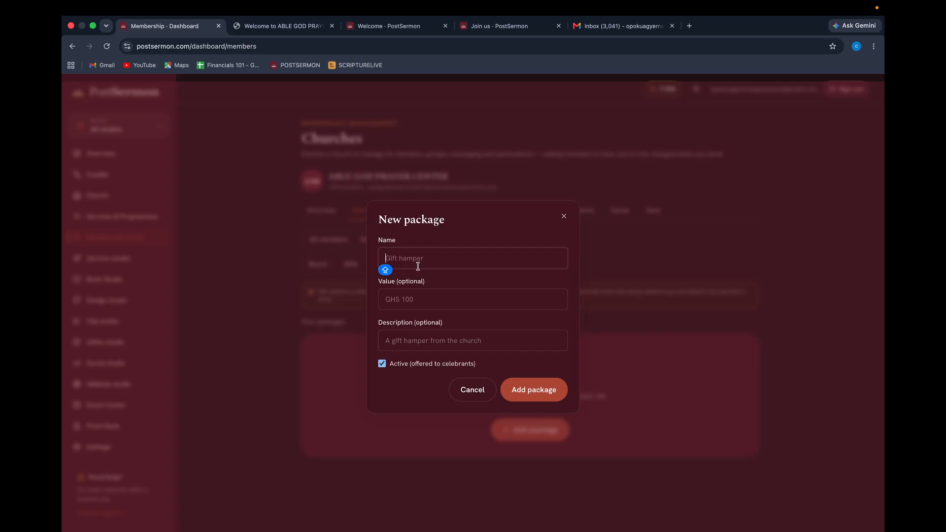
type("10")
type(" CEDI DATA")
left_click(399, 295)
type("GHC 10")
left_click(418, 336)
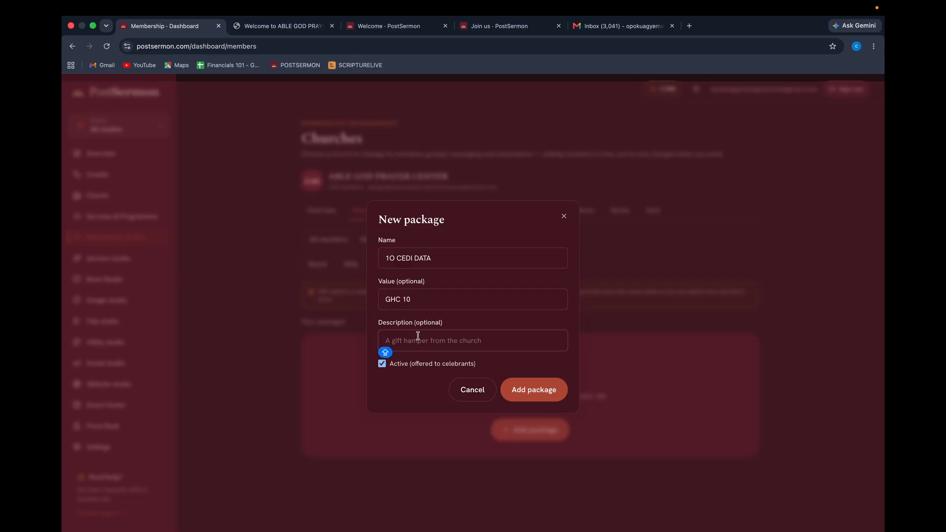
type("A GIF")
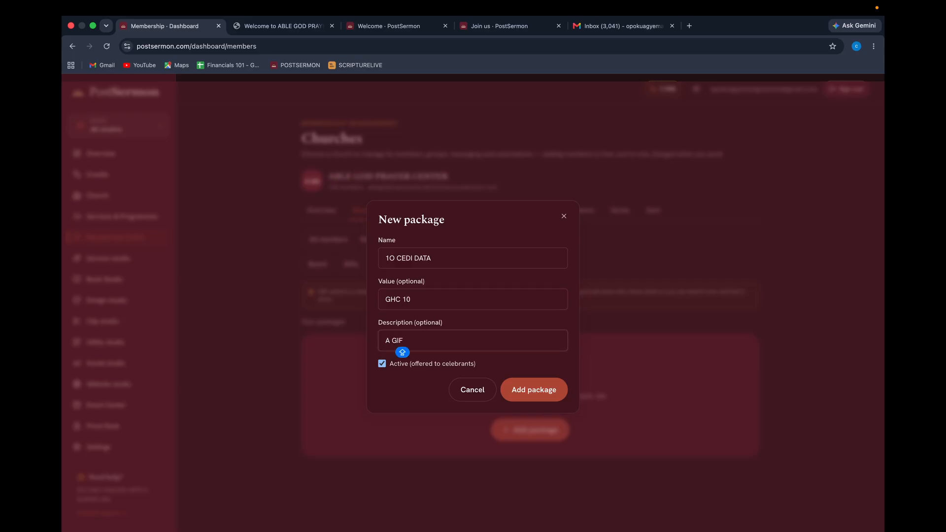
type("T FROM THE CHURCH TO YOU ")
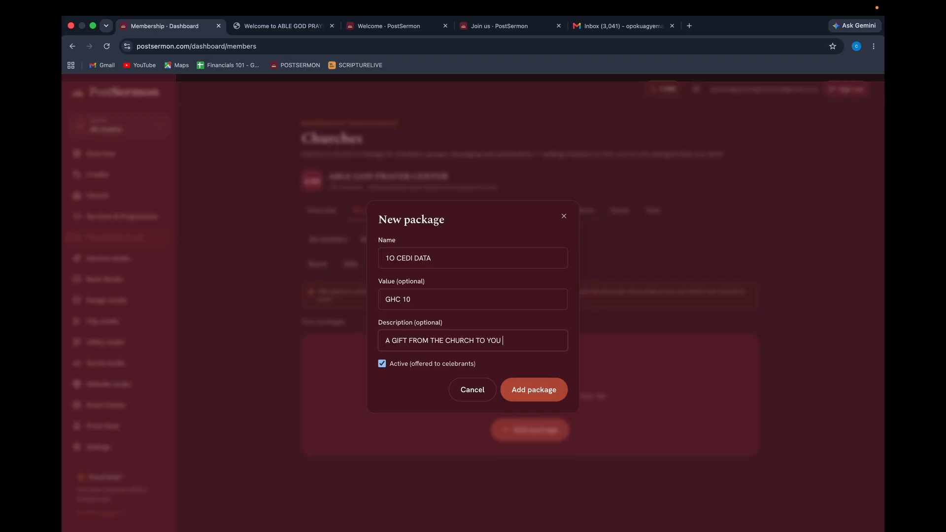
type("GOD BLESS YOU")
left_click(538, 389)
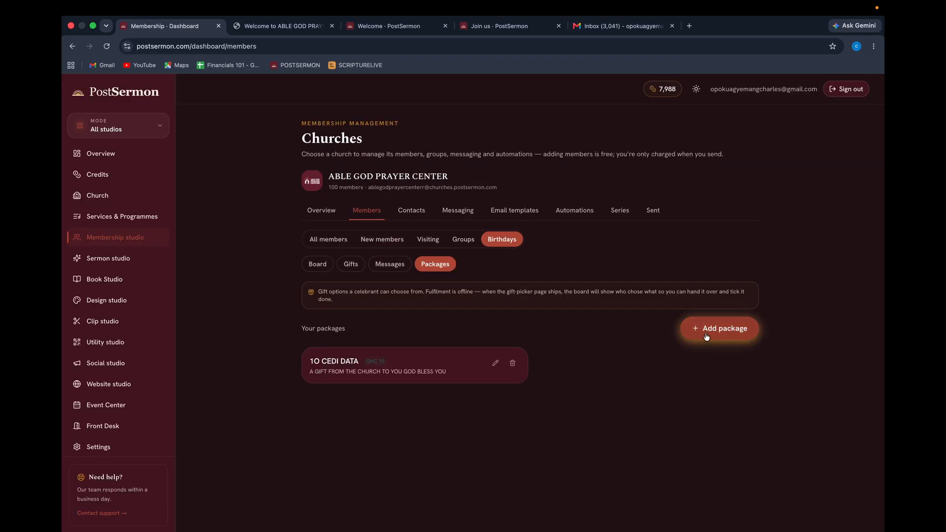
Add a '100 CEDIS MELCOME VOUCHER' package worth GHC 100 with the same church gift description.
left_click(706, 334)
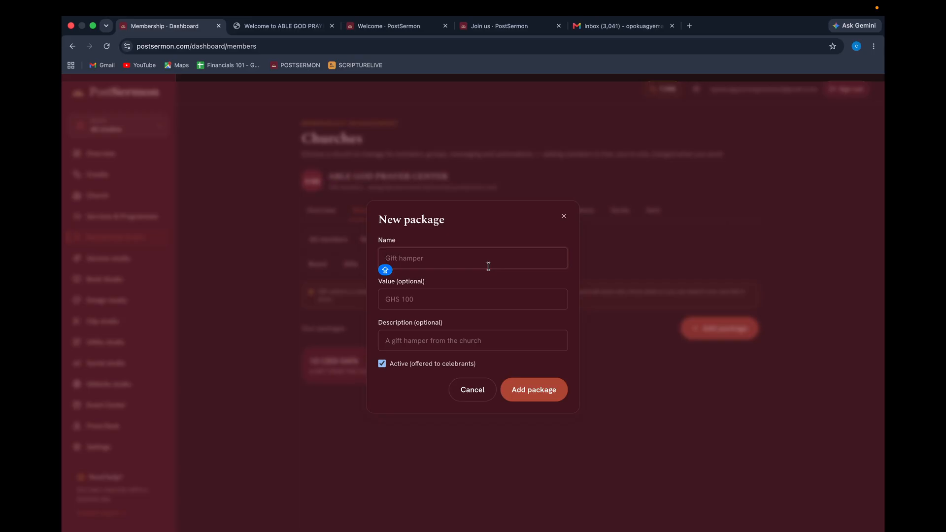
type("100 CEDIS MELCOME ")
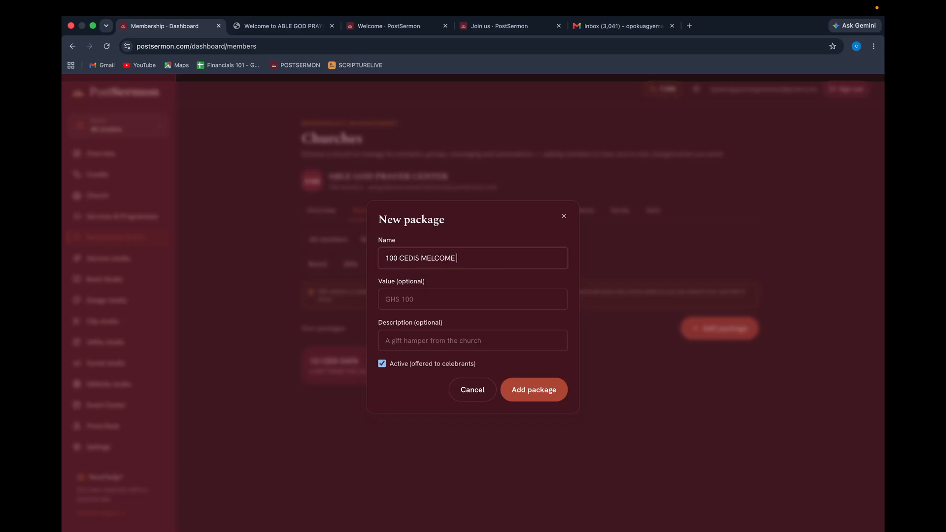
type("VOUCHER")
left_click(416, 298)
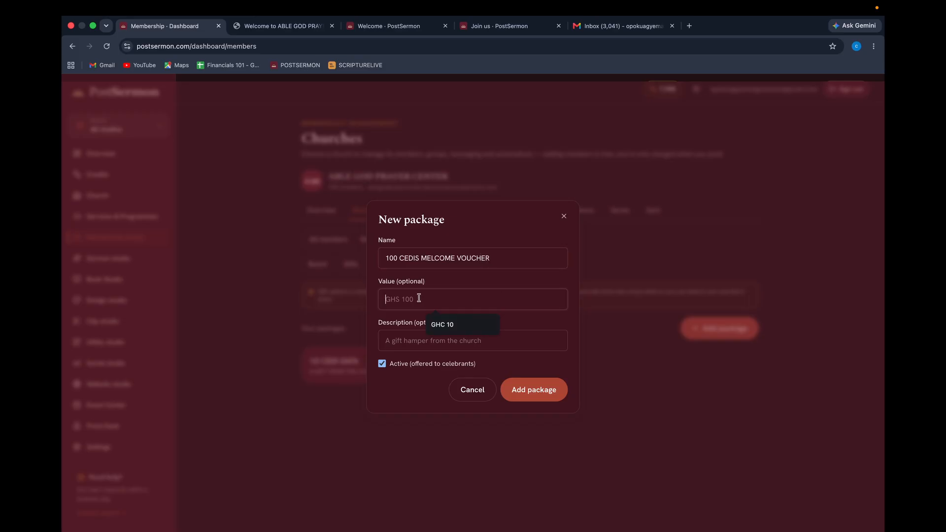
type("GHC 100")
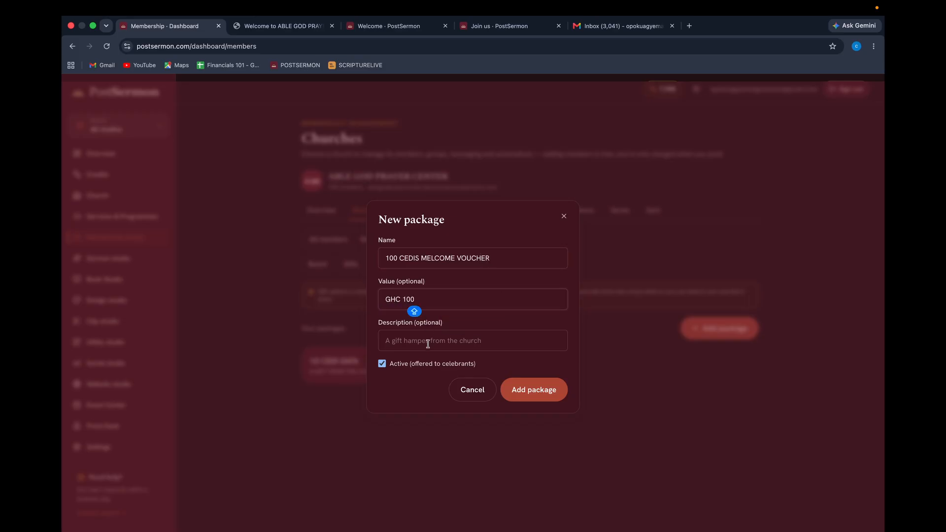
left_click(426, 345)
left_click(459, 366)
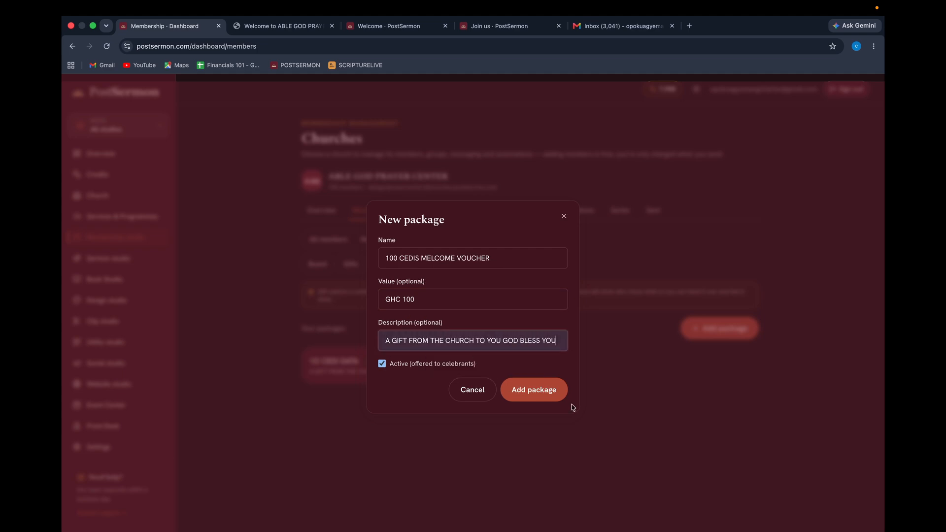
left_click(535, 390)
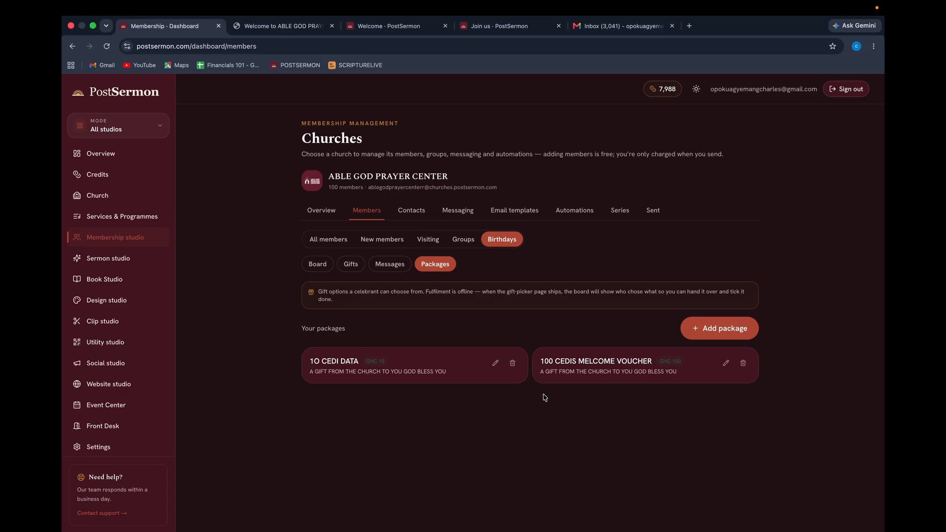
Look through the birthday messages, gift packages and pending gifts, then switch to the church's Contacts.
left_click(393, 264)
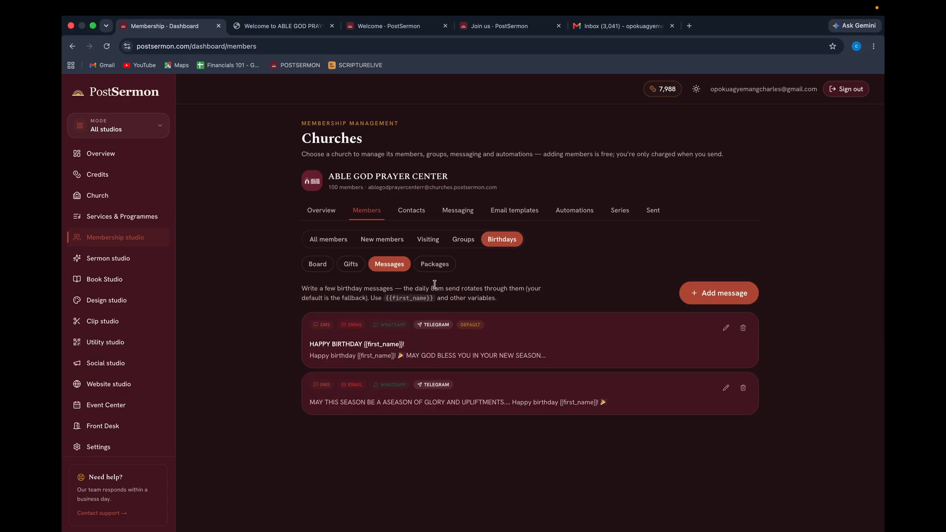
left_click(433, 264)
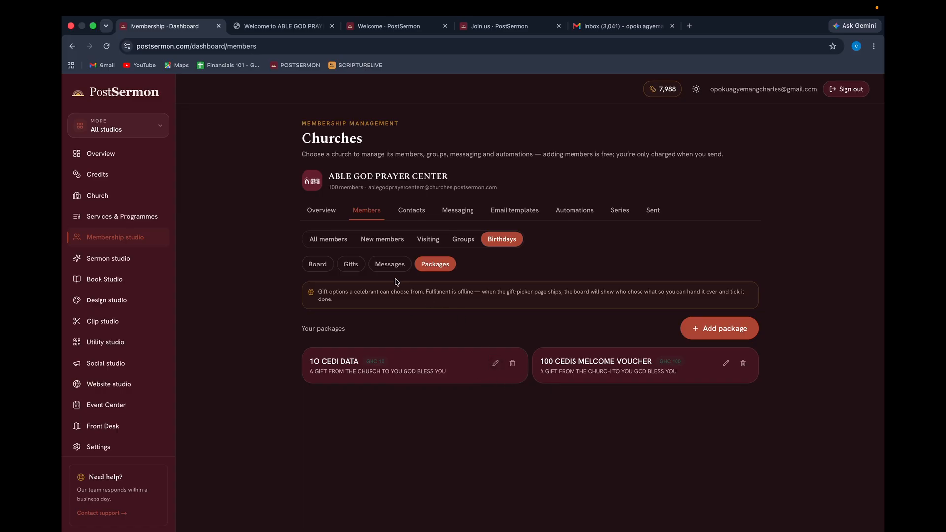
left_click(351, 263)
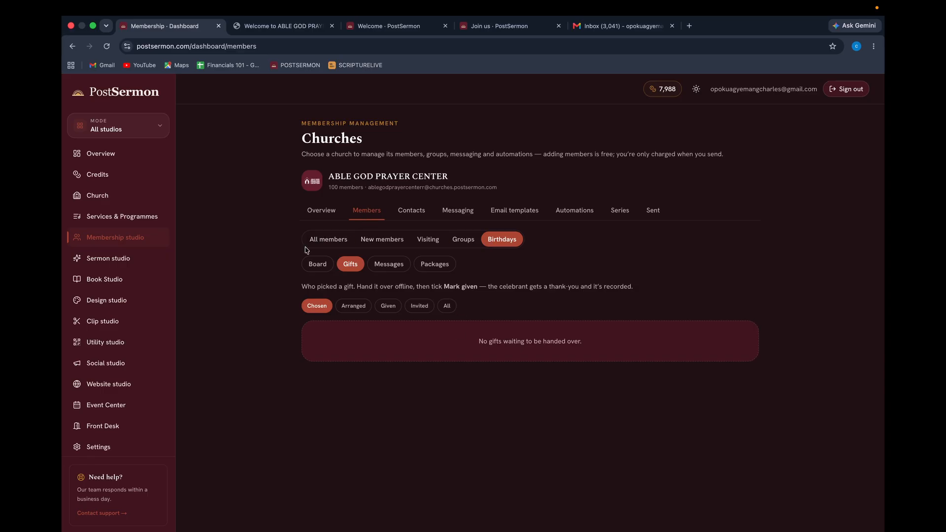
left_click(411, 211)
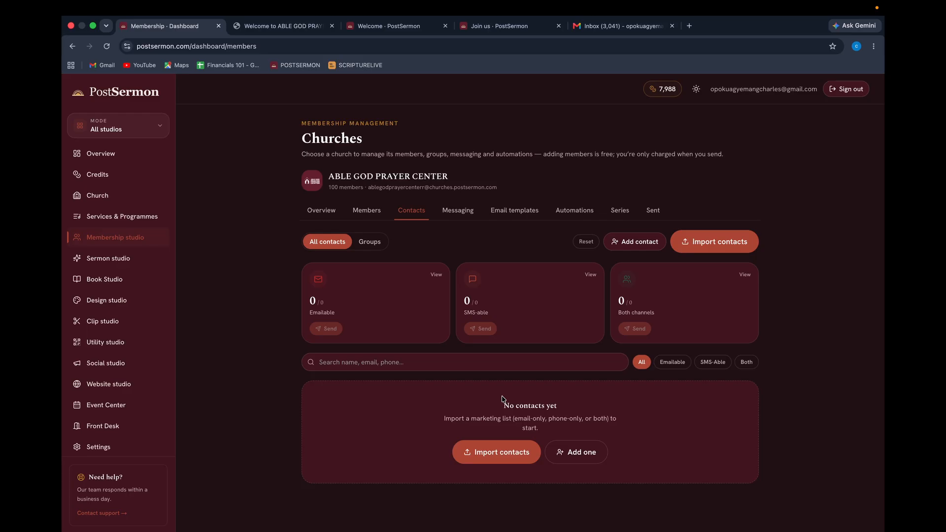
Open the SMS composer for members and enter the test message 'ASDASDQwerqweqweqweqwe'.
left_click(365, 247)
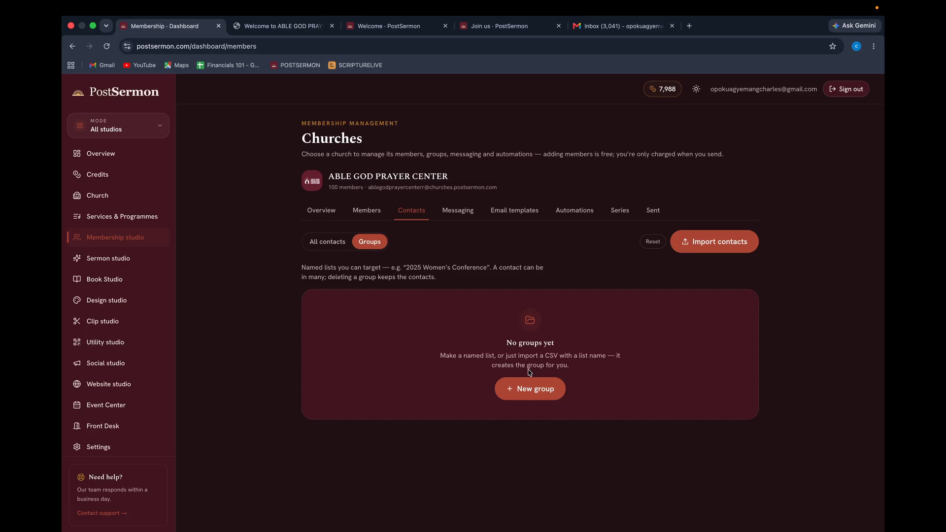
left_click(458, 213)
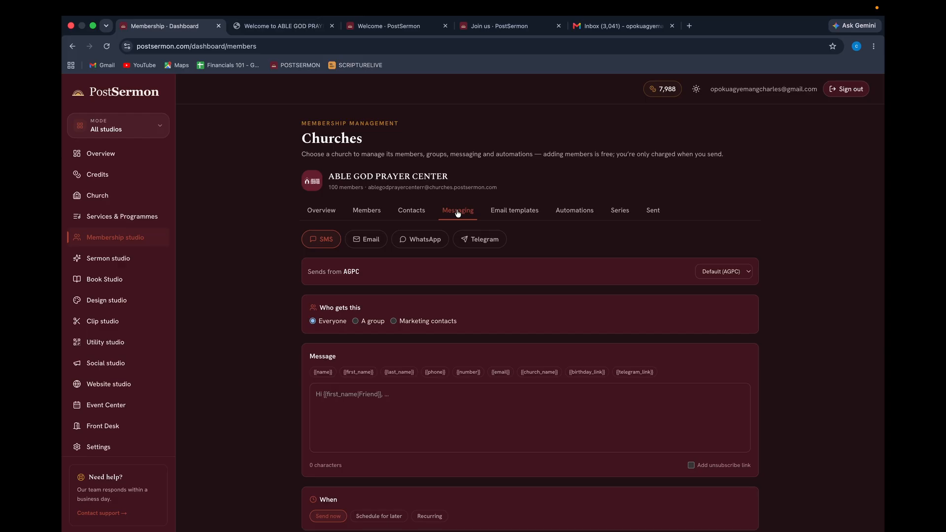
left_click(414, 416)
type("H")
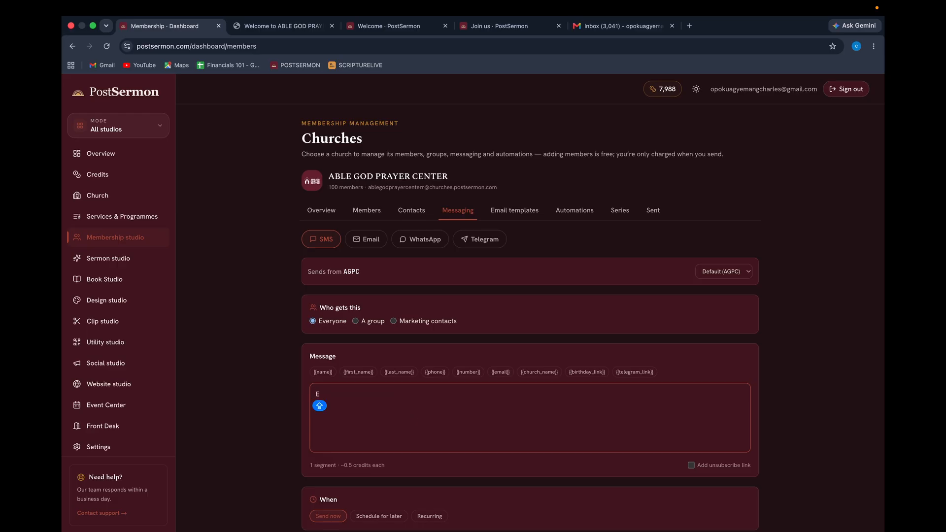
key("BackSpace")
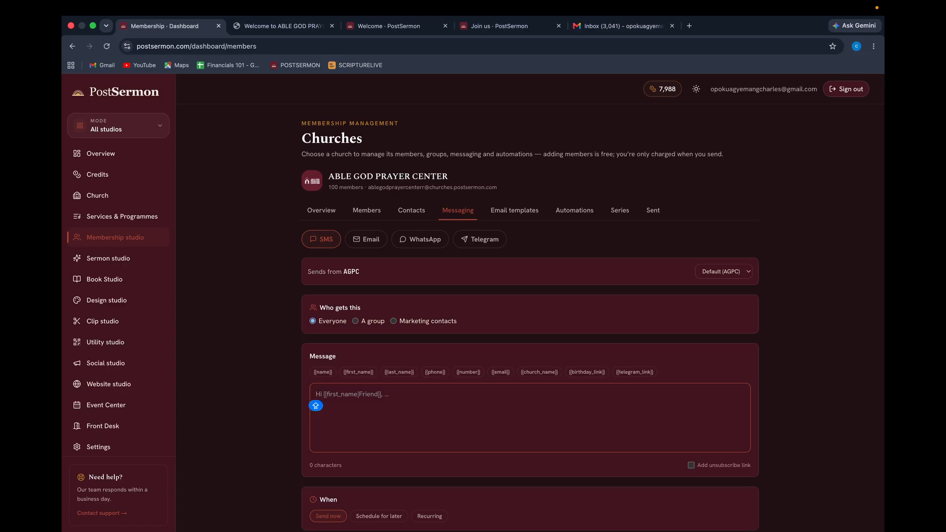
scroll(513, 407, "down", 2)
type("ASD")
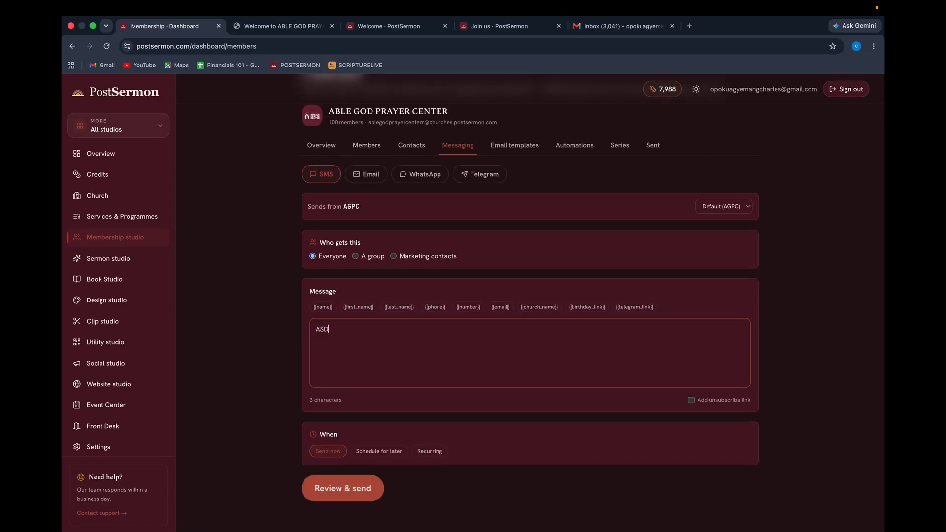
type("ASDQwerqweqweqweqwe")
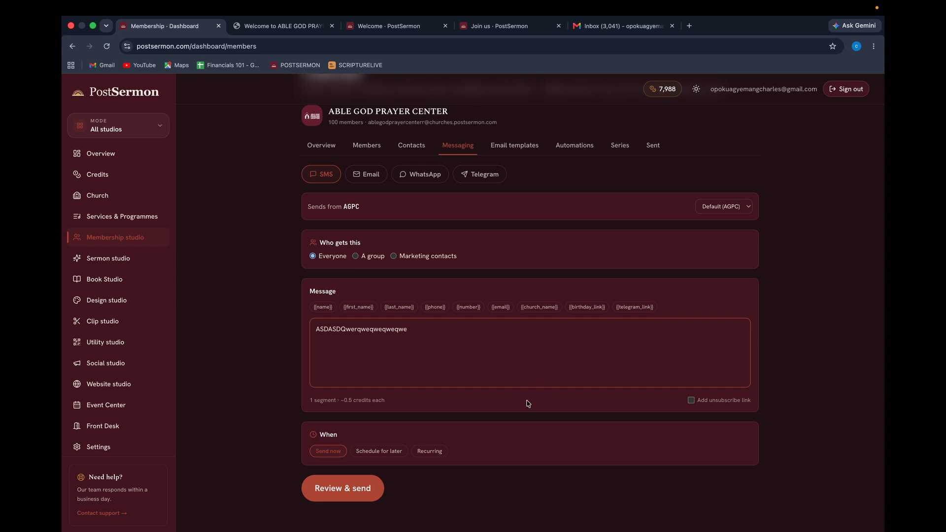
left_click(527, 401)
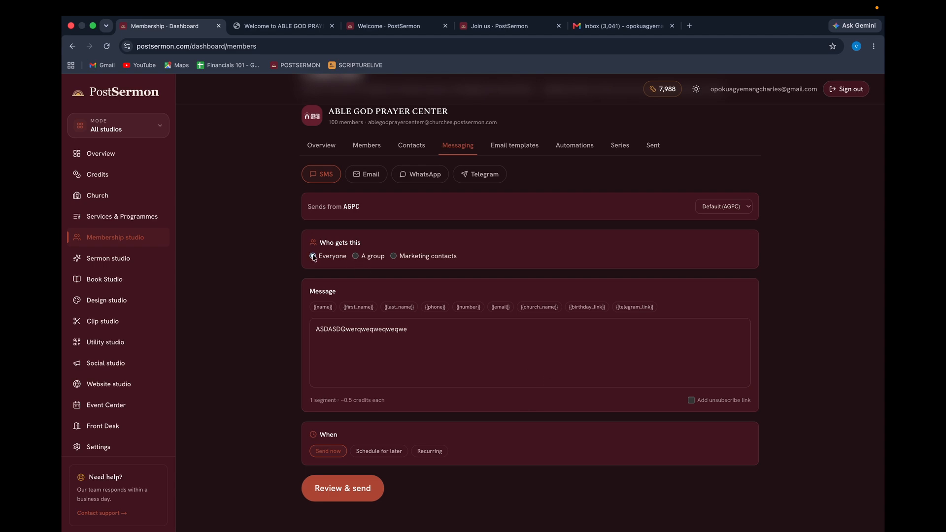
Set the recipients to 'A group' and choose the SONS OF GOD (3) group.
left_click(356, 257)
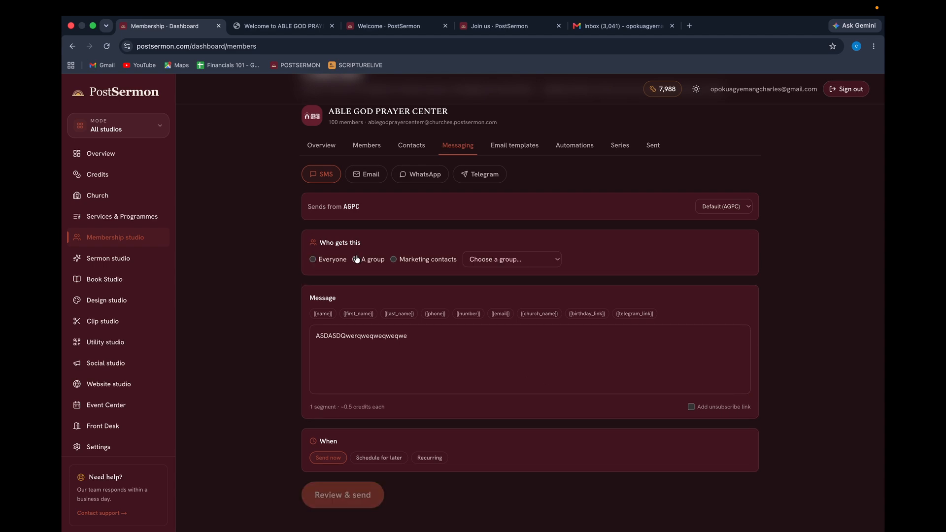
left_click(512, 263)
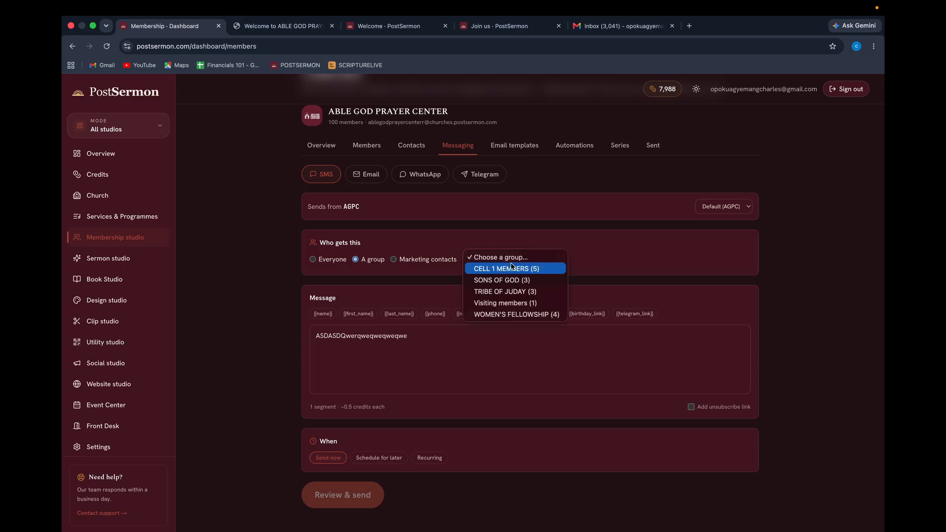
left_click(367, 263)
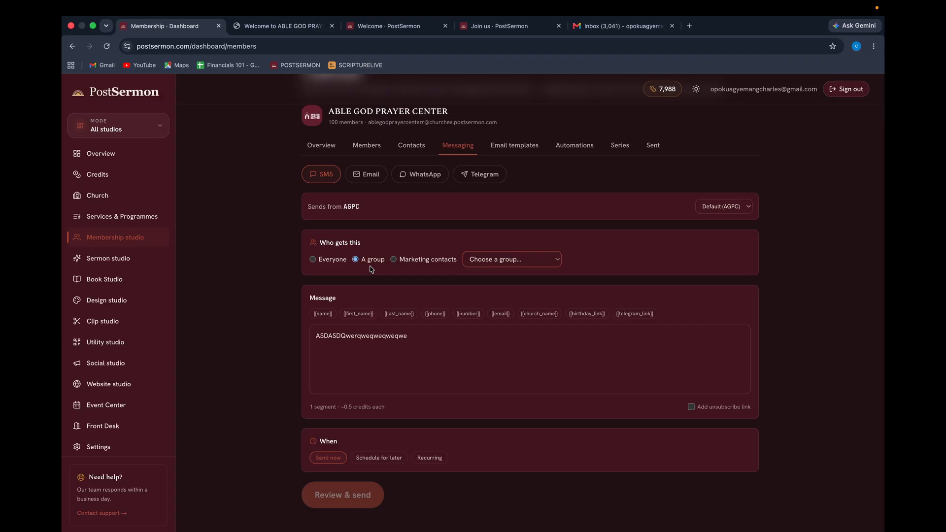
left_click(393, 260)
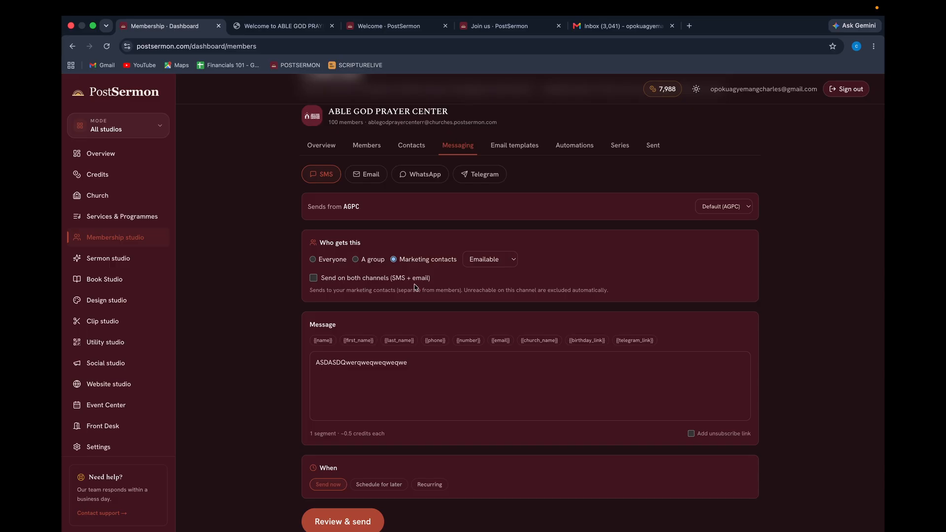
left_click(356, 260)
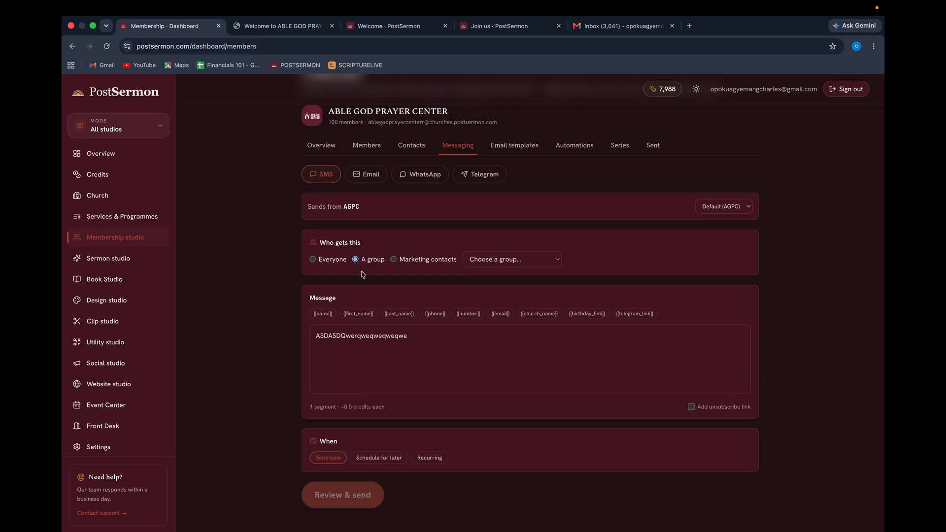
left_click(511, 261)
left_click(502, 280)
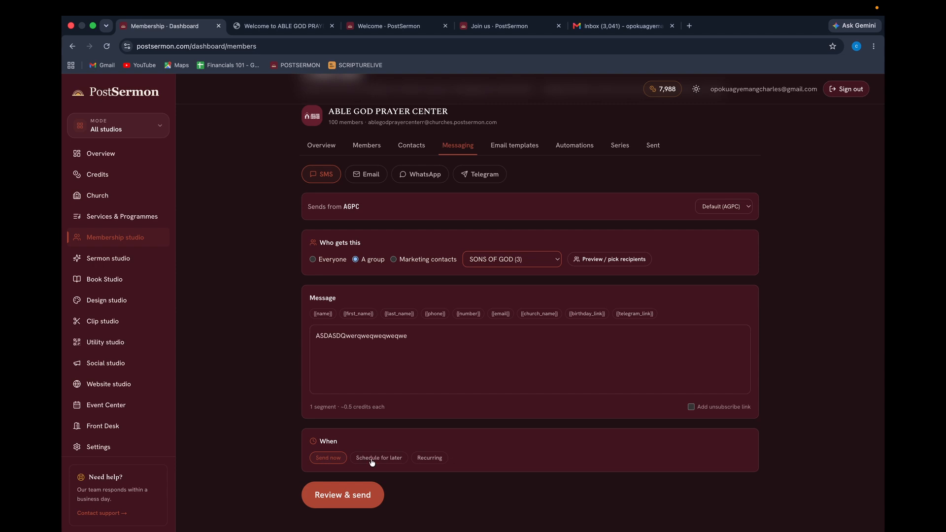
Switch When to Recurring, keep Every week, select Fri and set the time to 06:00 AM.
left_click(391, 460)
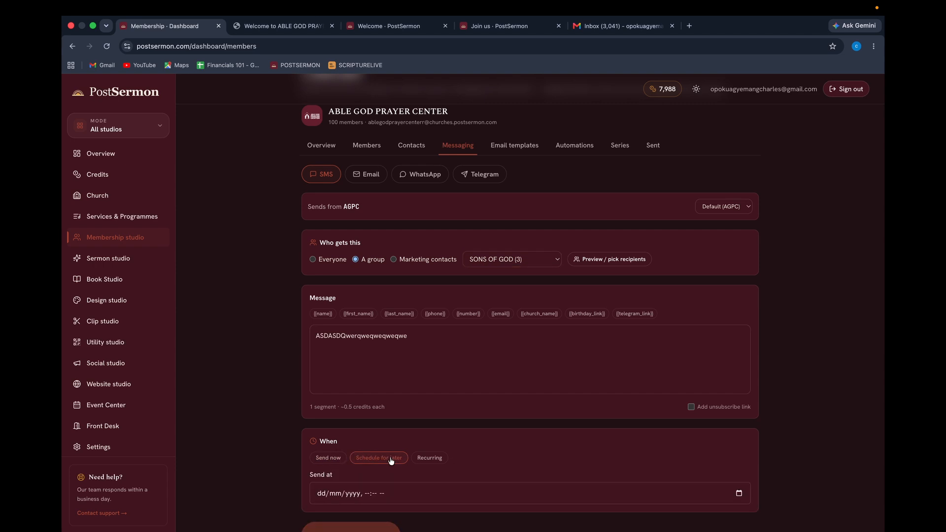
left_click(433, 460)
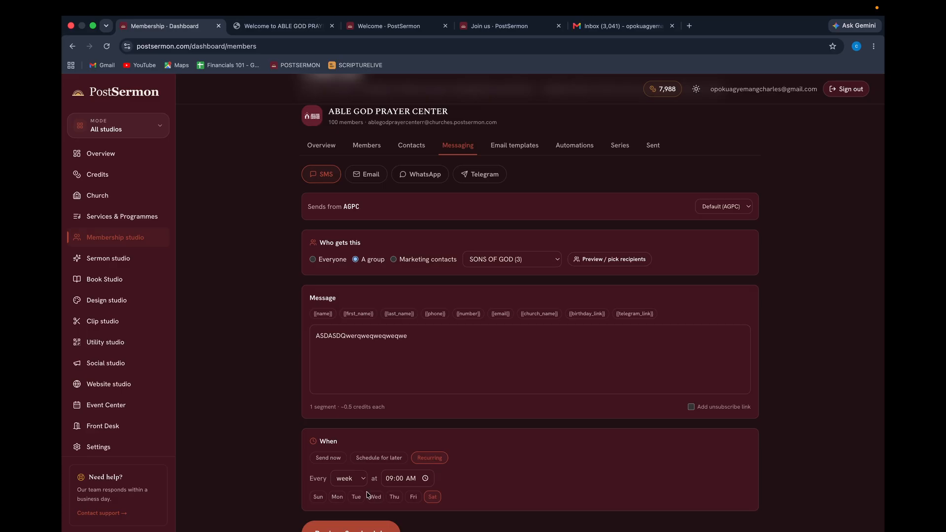
left_click(350, 479)
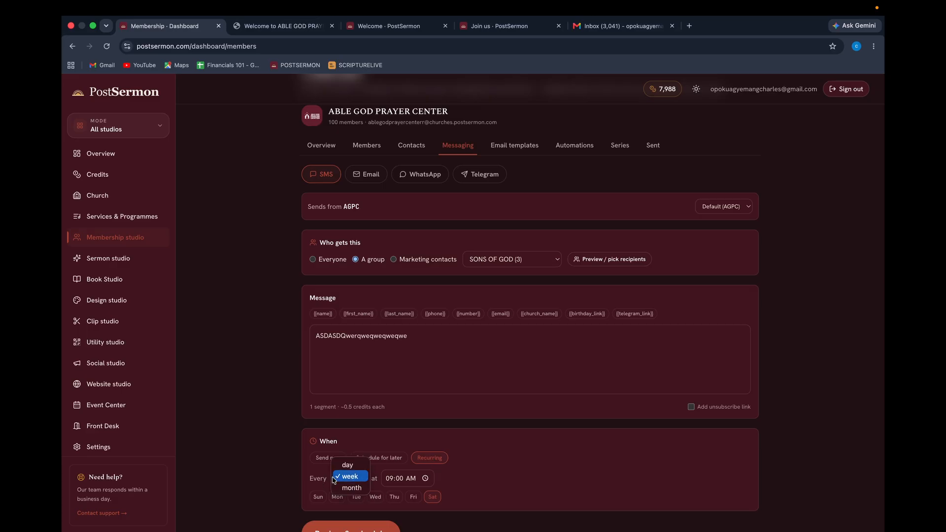
left_click(353, 476)
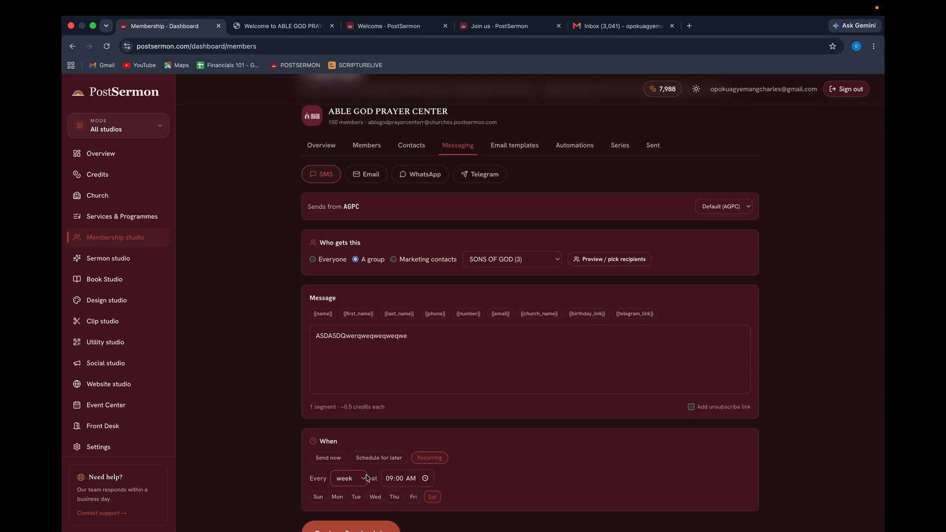
left_click(413, 498)
left_click(425, 479)
scroll(397, 379, "up", 3)
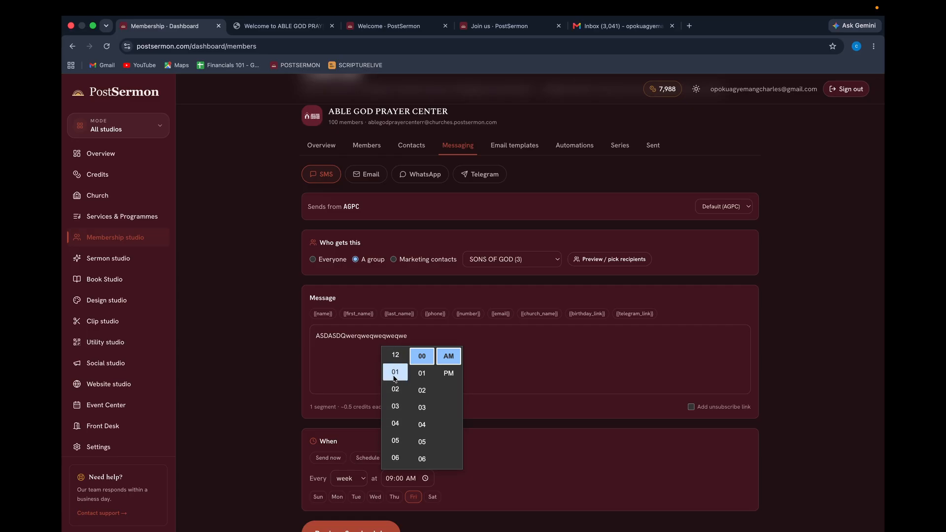
scroll(395, 378, "up", 1)
left_click(395, 406)
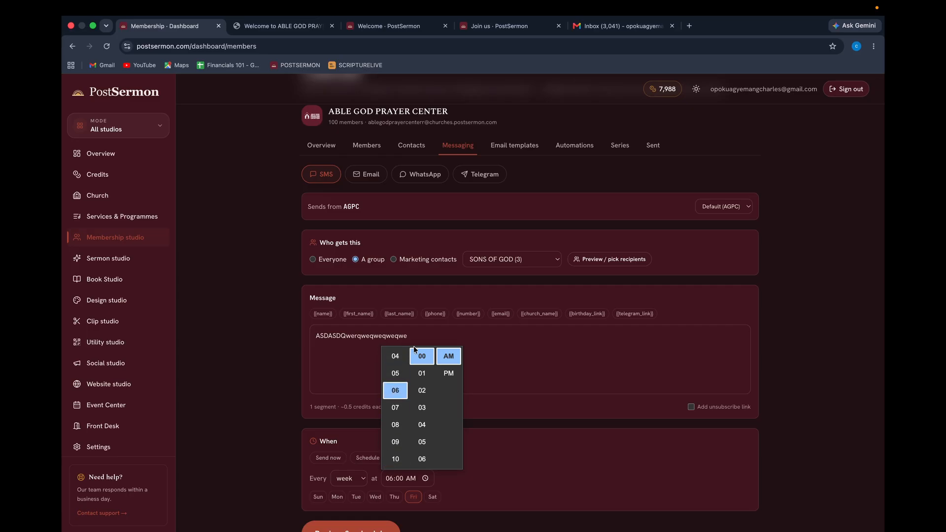
left_click(424, 336)
scroll(351, 513, "down", 2)
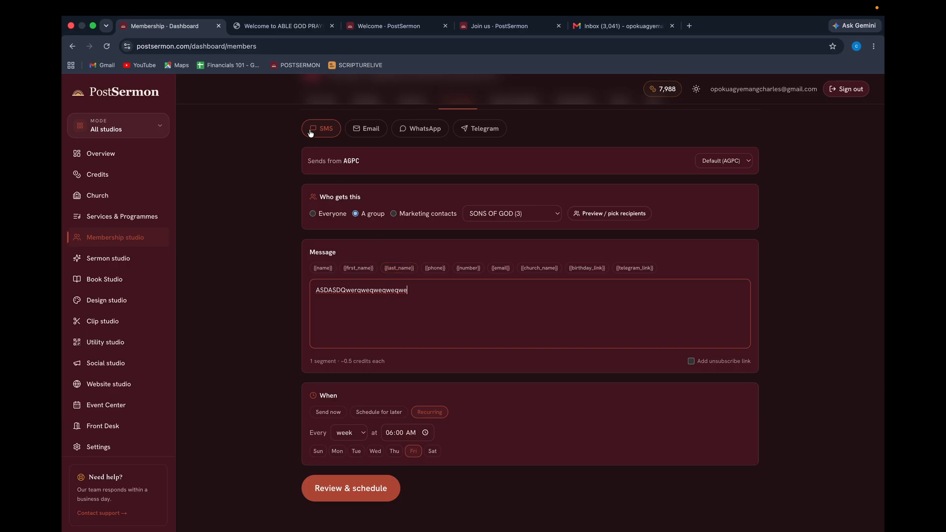
Preview the message as Email, WhatsApp and Telegram, then return it to SMS.
left_click(367, 134)
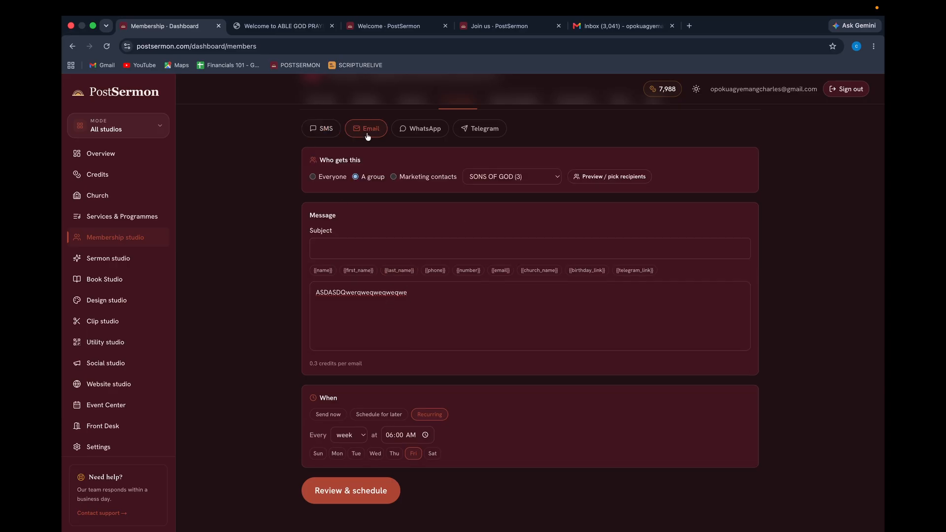
left_click(426, 130)
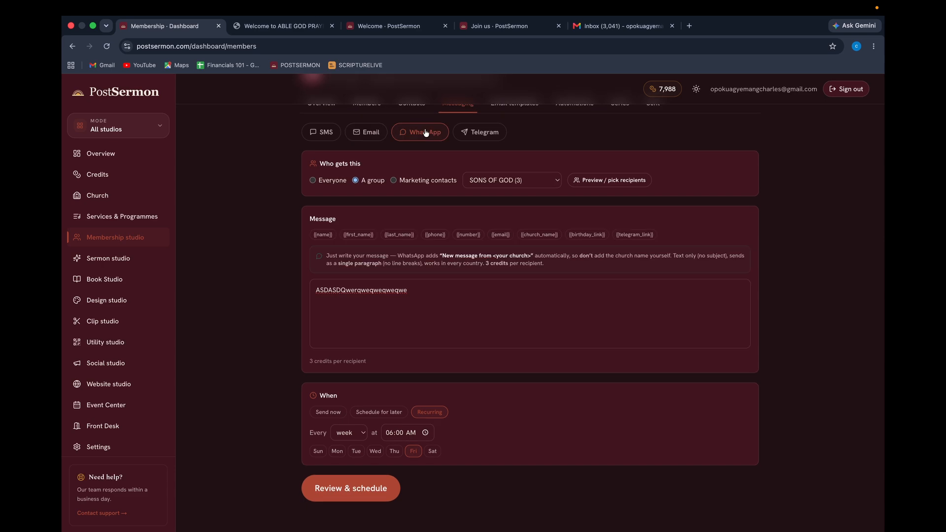
left_click(468, 134)
left_click(427, 170)
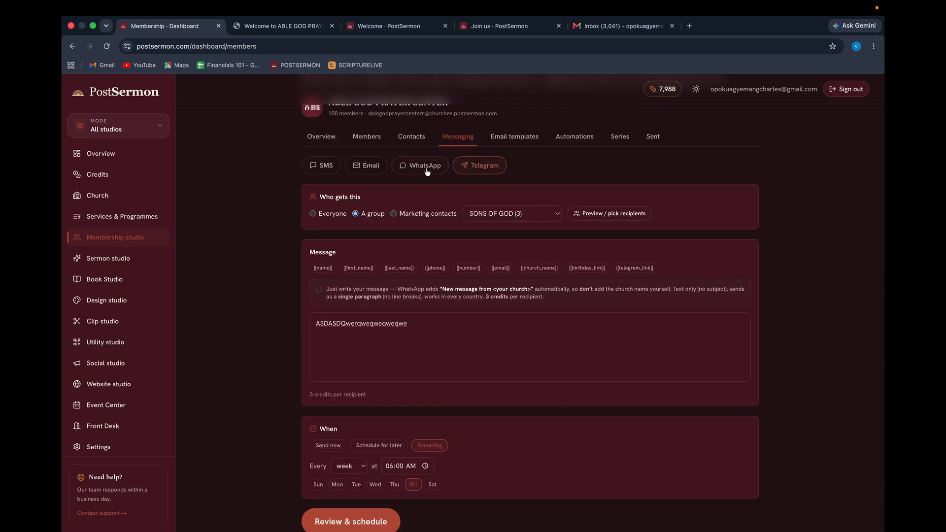
left_click(364, 167)
left_click(313, 170)
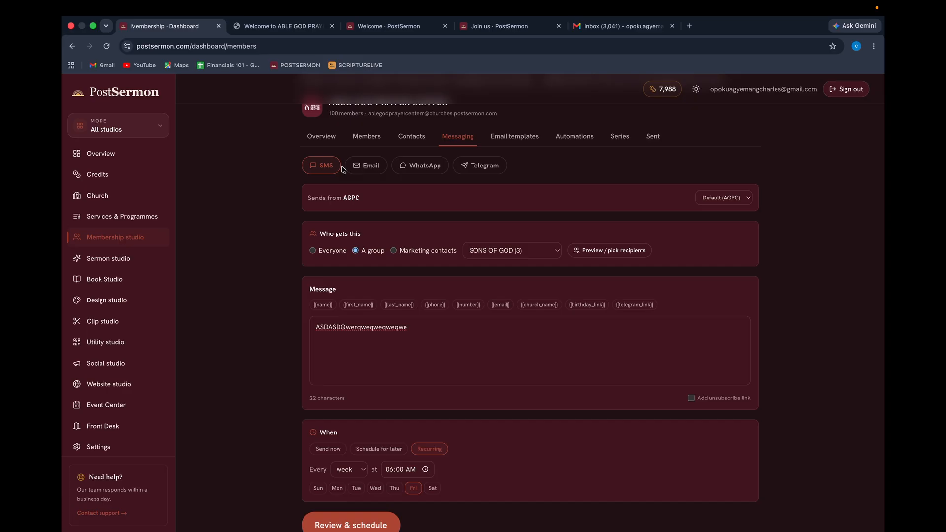
Cycle the channels once more back to SMS, then bring up the church's Email templates.
left_click(367, 168)
left_click(406, 166)
left_click(474, 166)
left_click(428, 170)
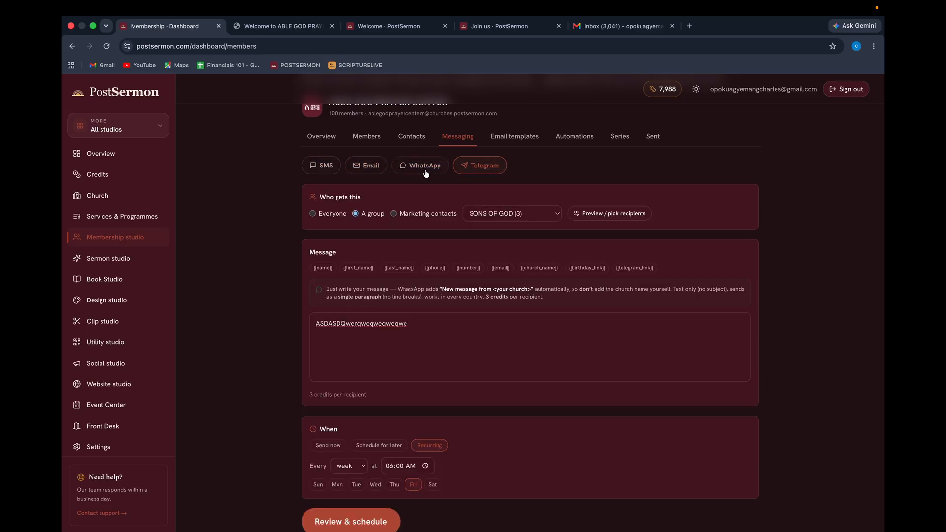
left_click(369, 167)
left_click(333, 169)
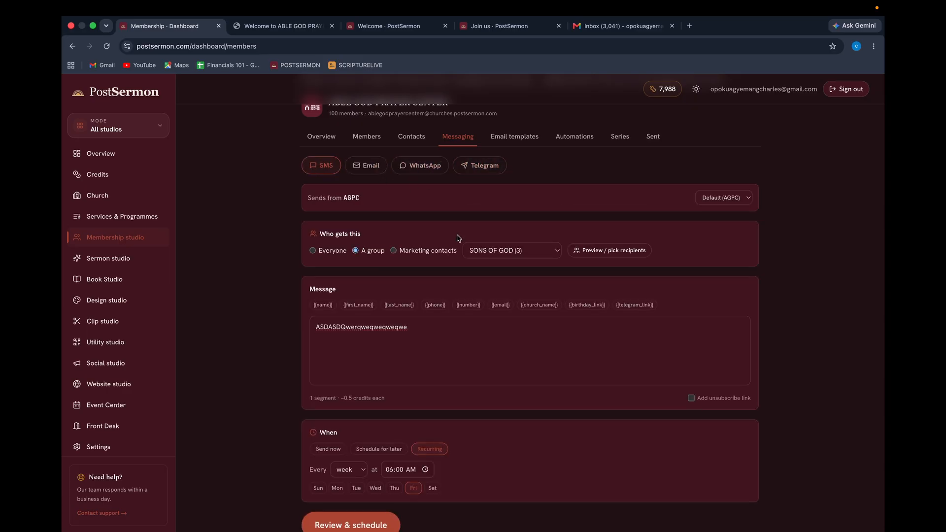
scroll(463, 230, "up", 3)
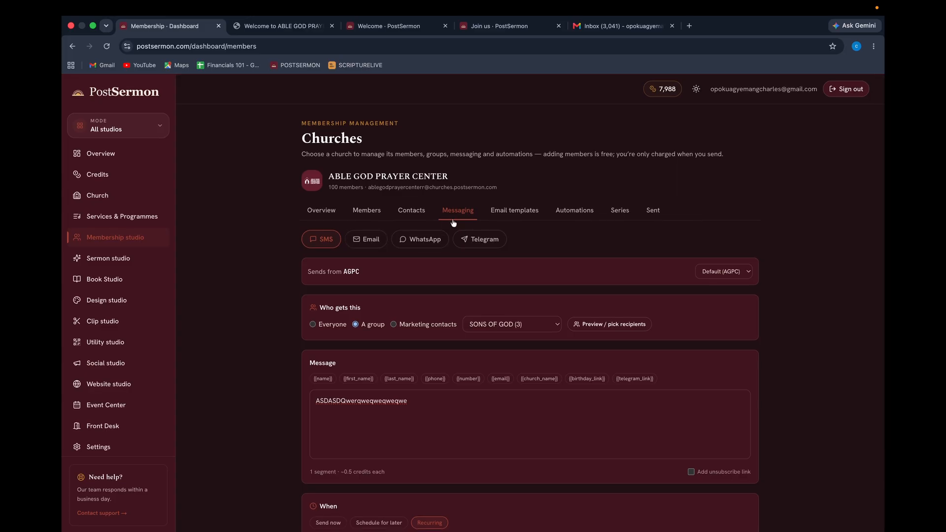
left_click(509, 216)
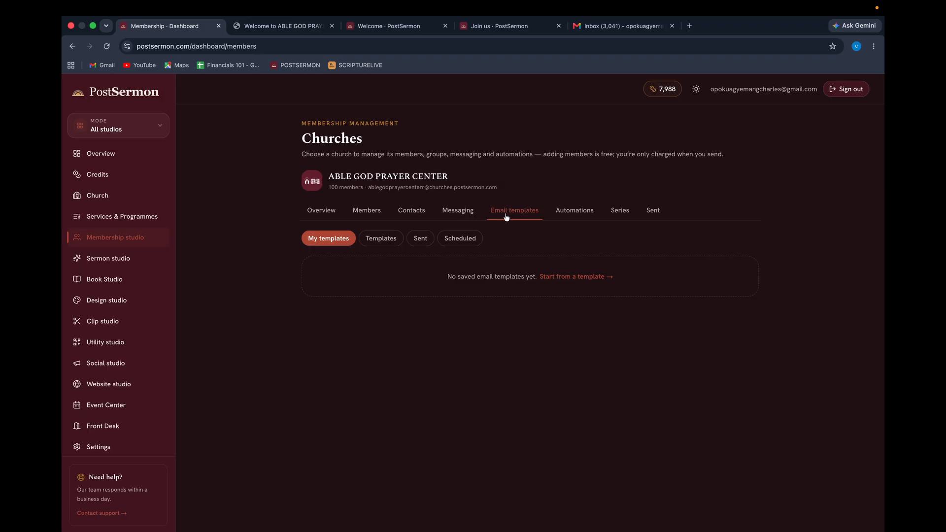
left_click(381, 242)
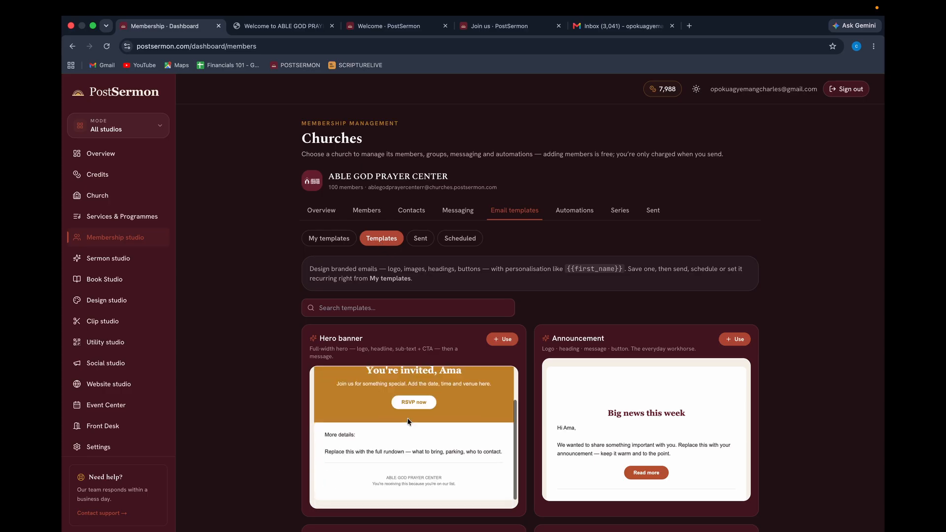
scroll(531, 323, "down", 3)
scroll(531, 323, "down", 5)
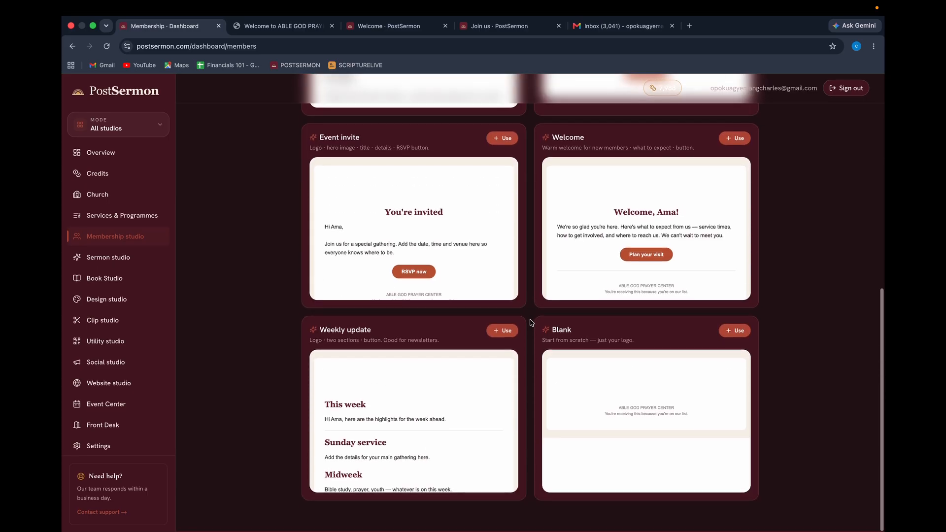
scroll(531, 323, "up", 10)
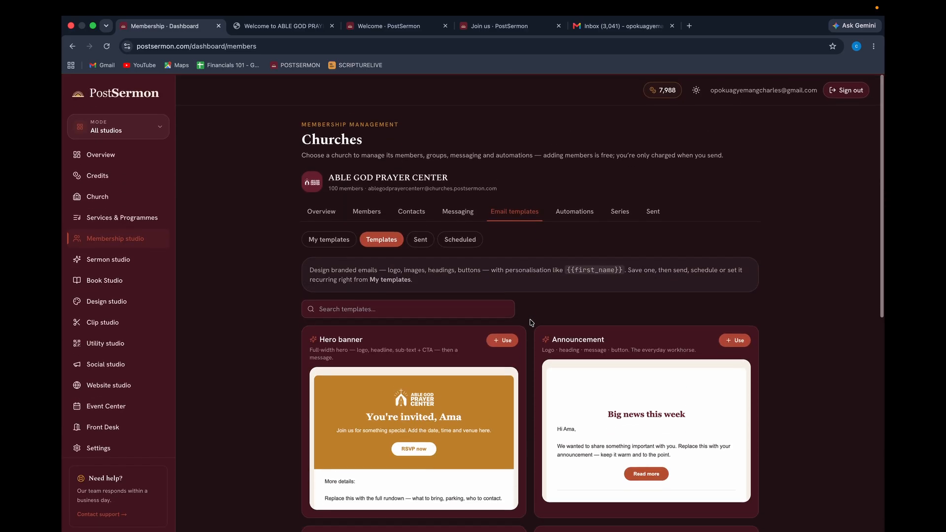
left_click(422, 241)
left_click(451, 240)
left_click(371, 240)
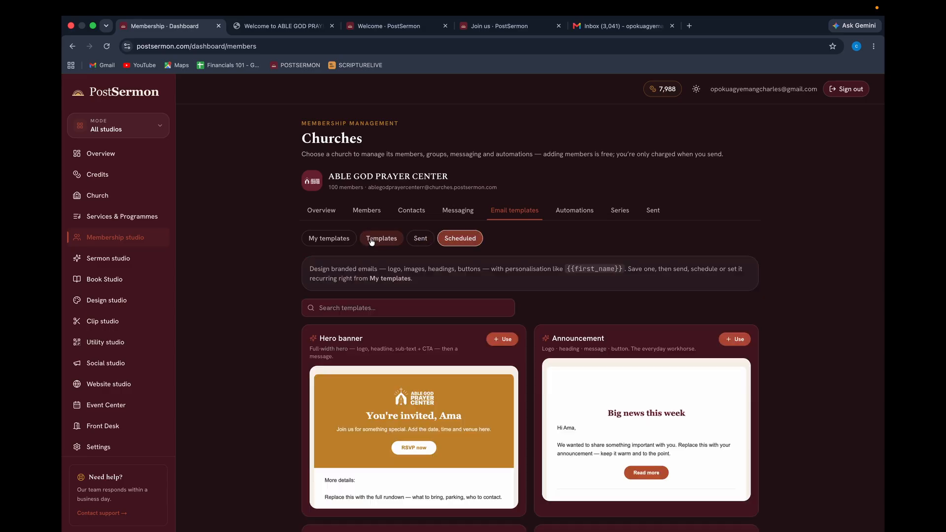
left_click(336, 241)
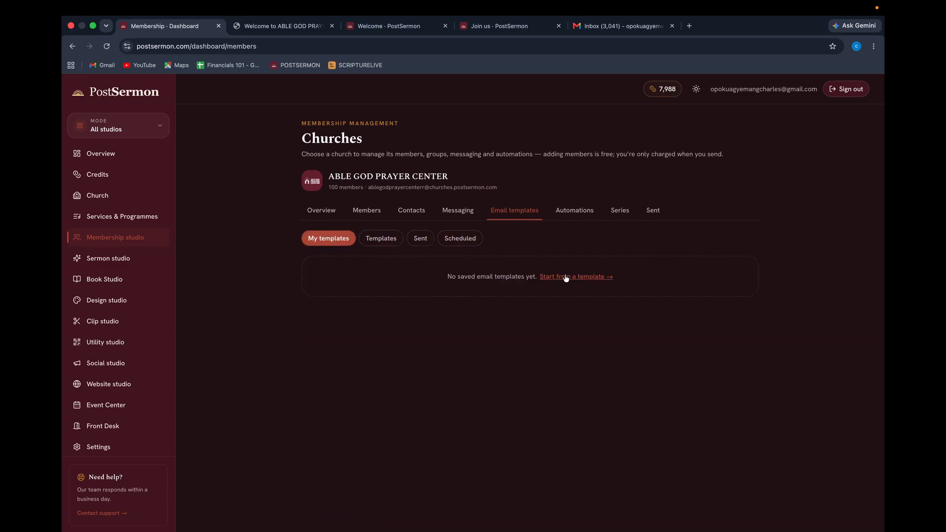
left_click(566, 277)
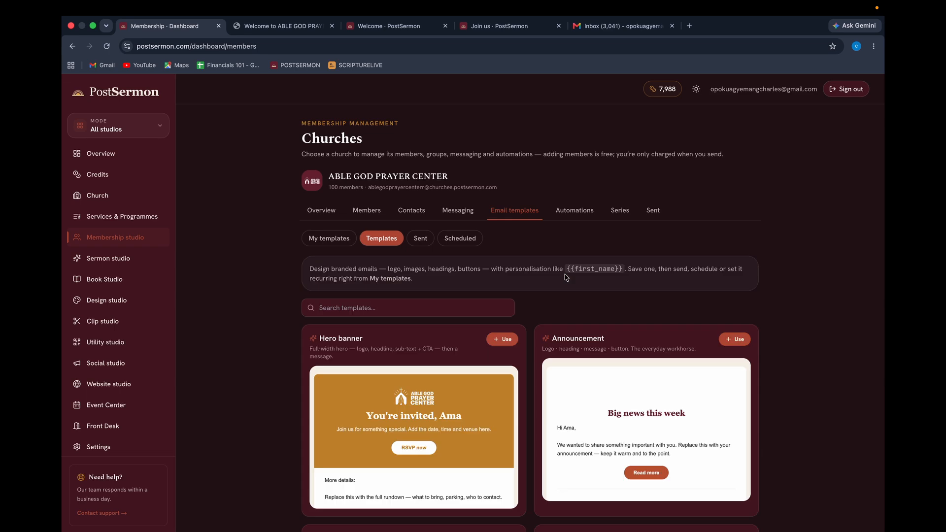
scroll(566, 277, "down", 3)
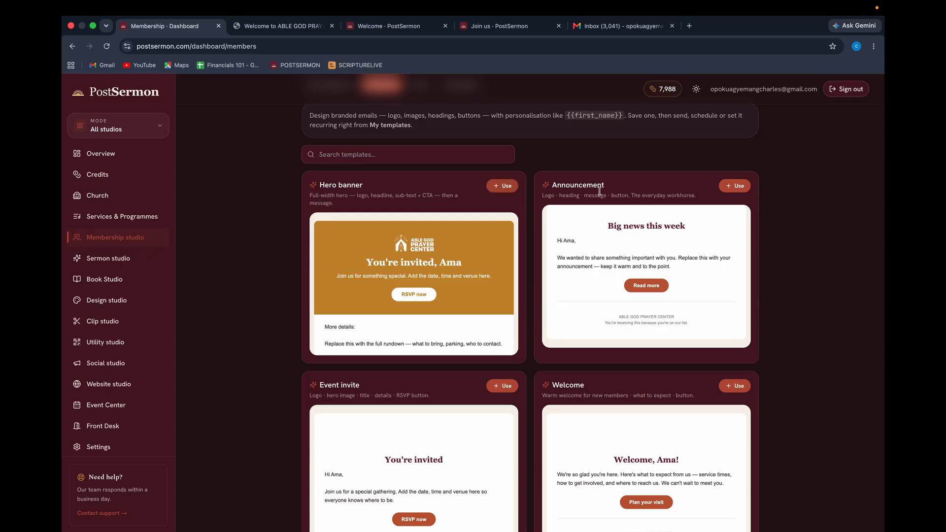
Start a new email from the Announcement template and inspect its logo block.
left_click(733, 187)
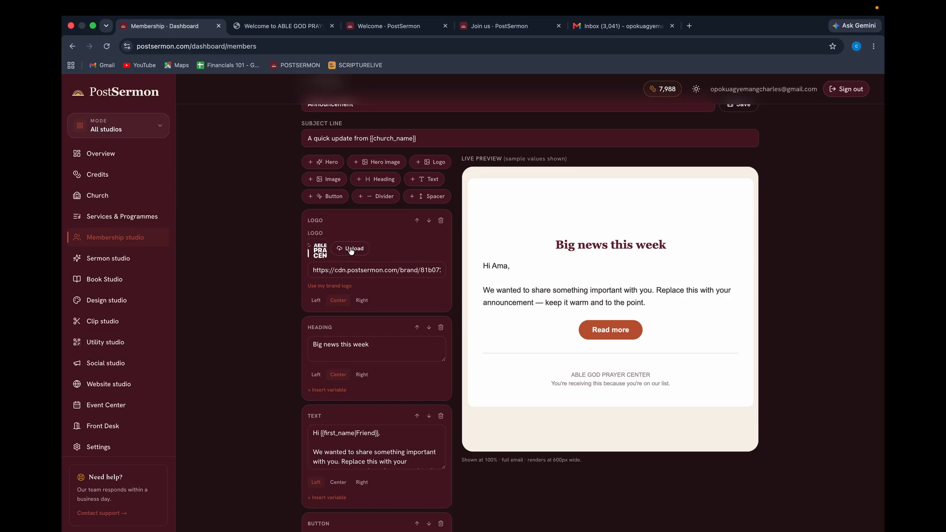
left_click(355, 275)
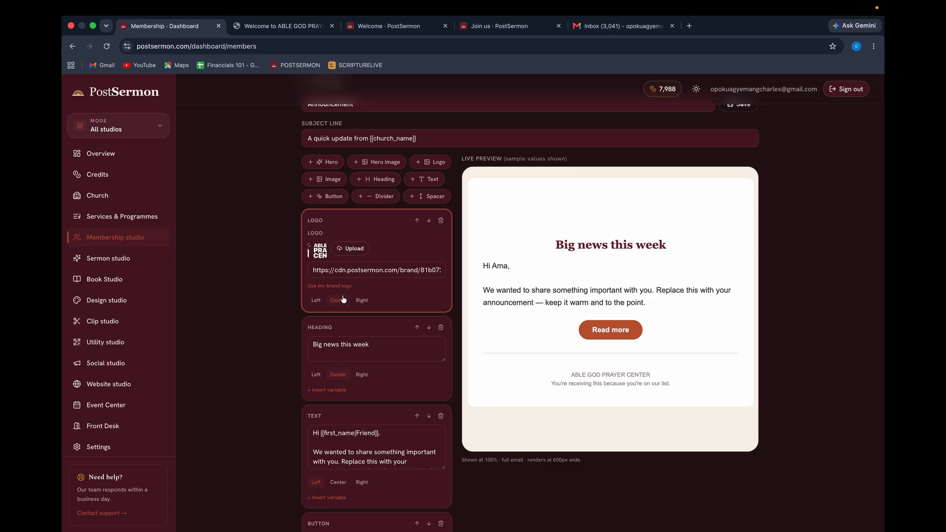
scroll(403, 302, "down", 3)
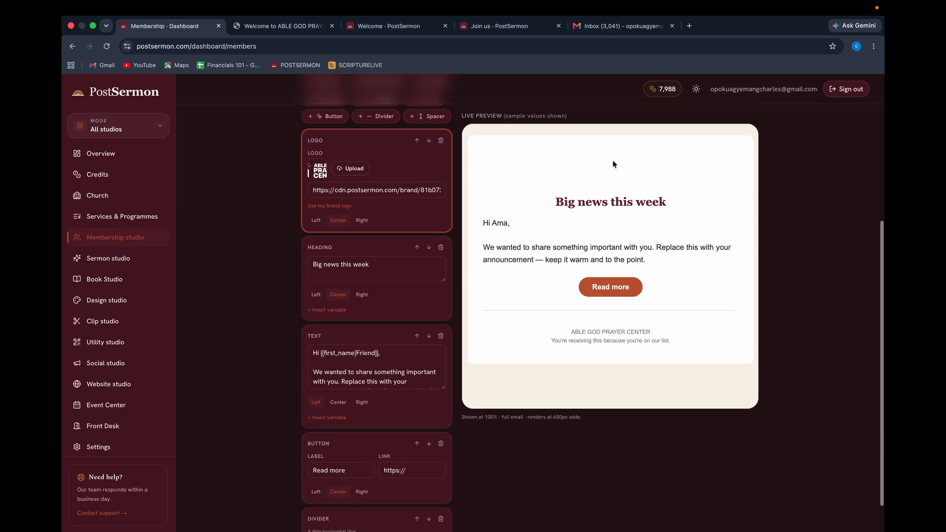
scroll(399, 274, "up", 5)
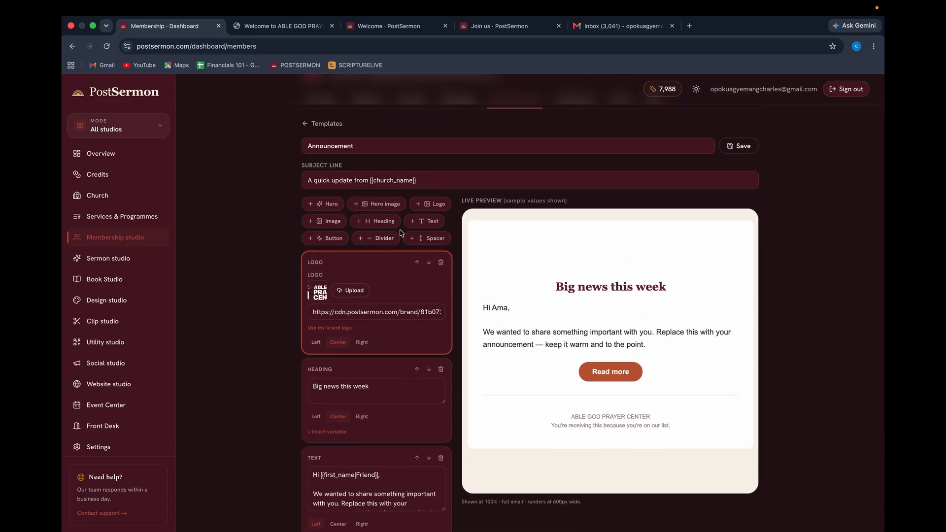
Add a Hero image block and move it past divider, button, text and heading to the top.
left_click(374, 206)
left_click(373, 206)
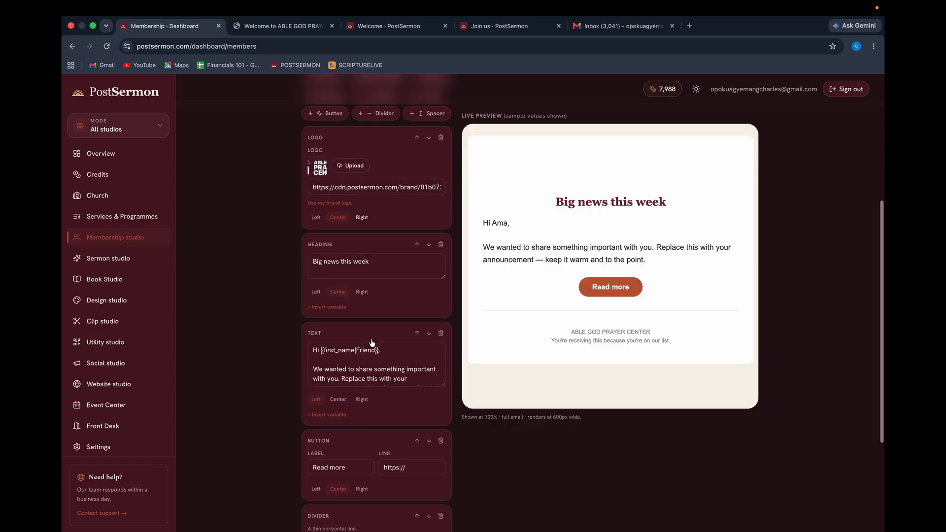
left_click(417, 389)
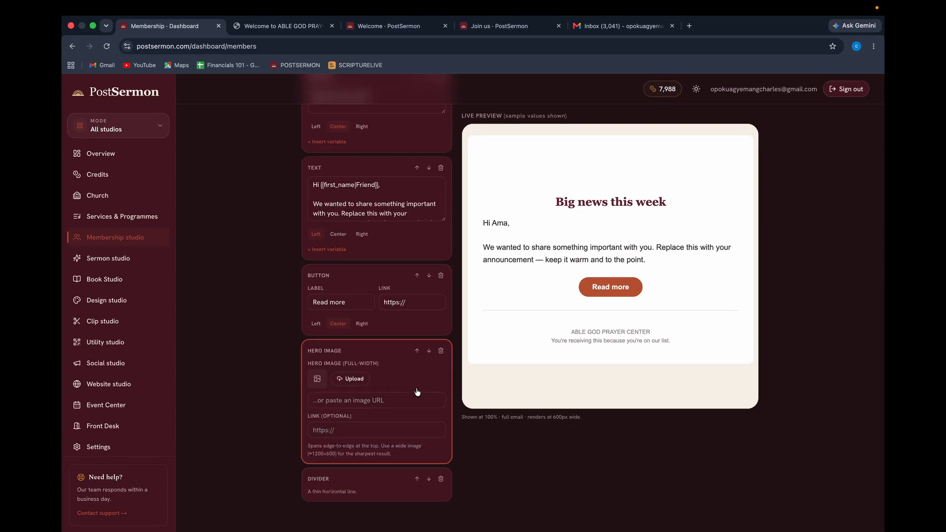
left_click(417, 351)
left_click(416, 275)
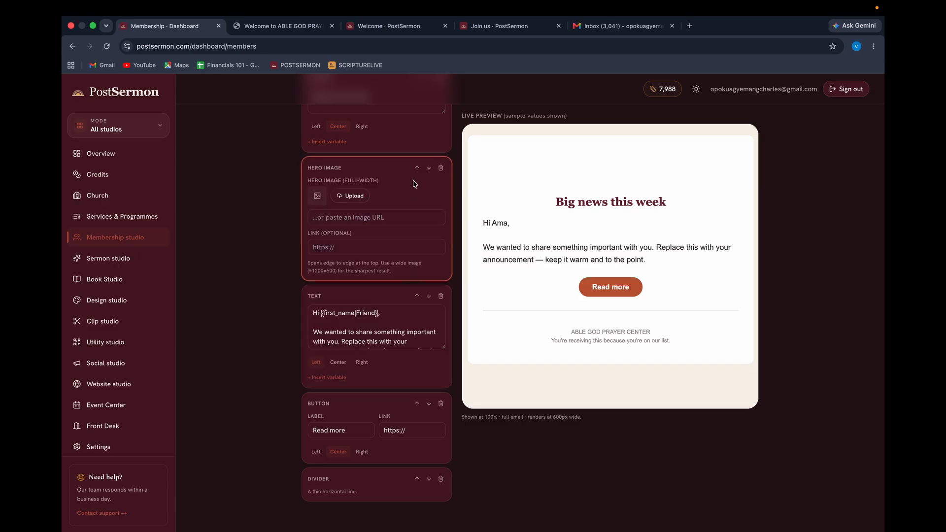
left_click(417, 168)
scroll(417, 167, "up", 4)
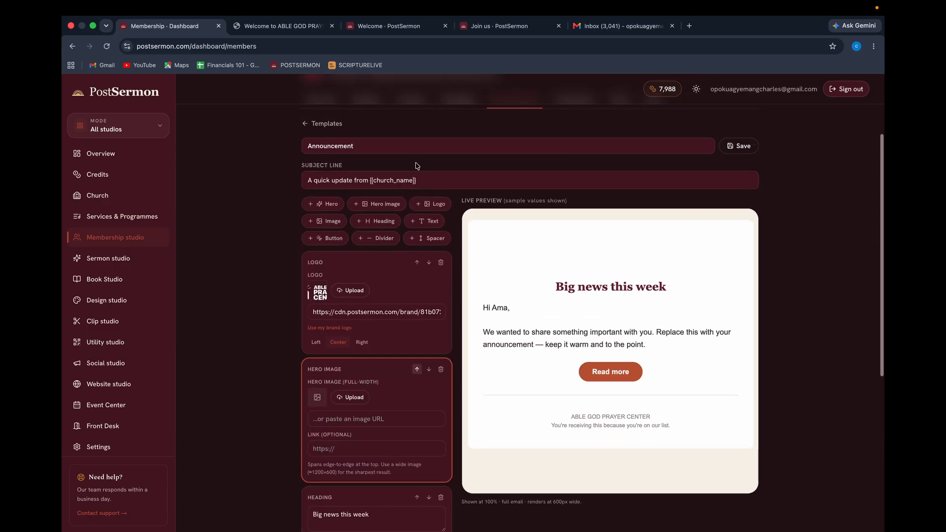
left_click(417, 369)
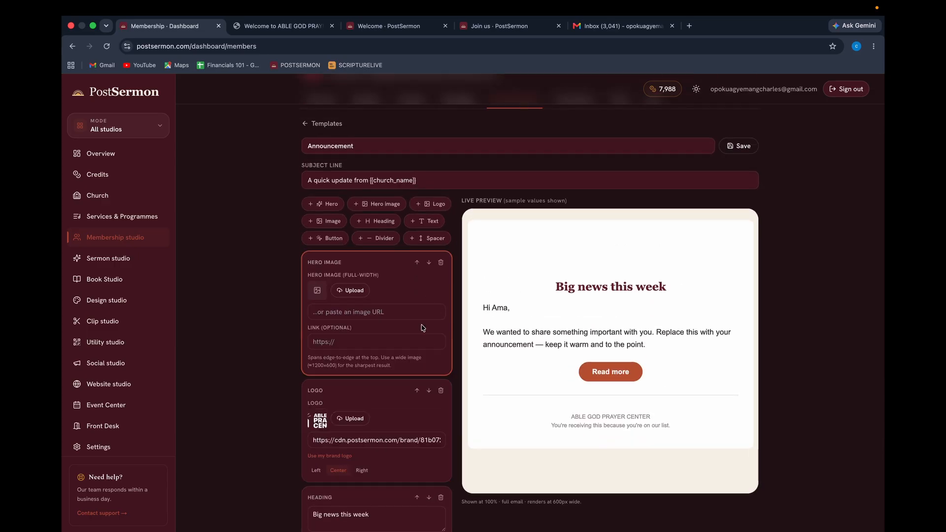
scroll(392, 296, "down", 4)
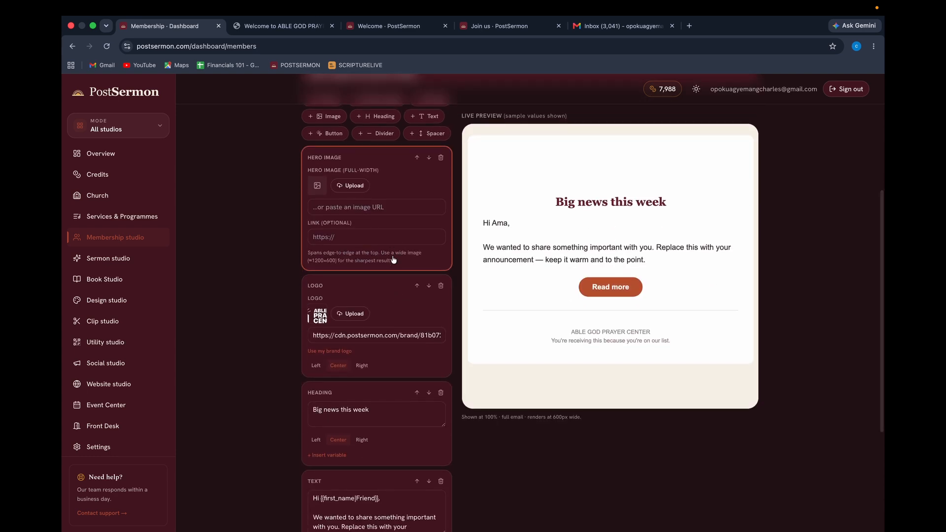
Upload the Kingdom Conference flyer from Downloads as the hero image, then move the logo above it.
left_click(352, 186)
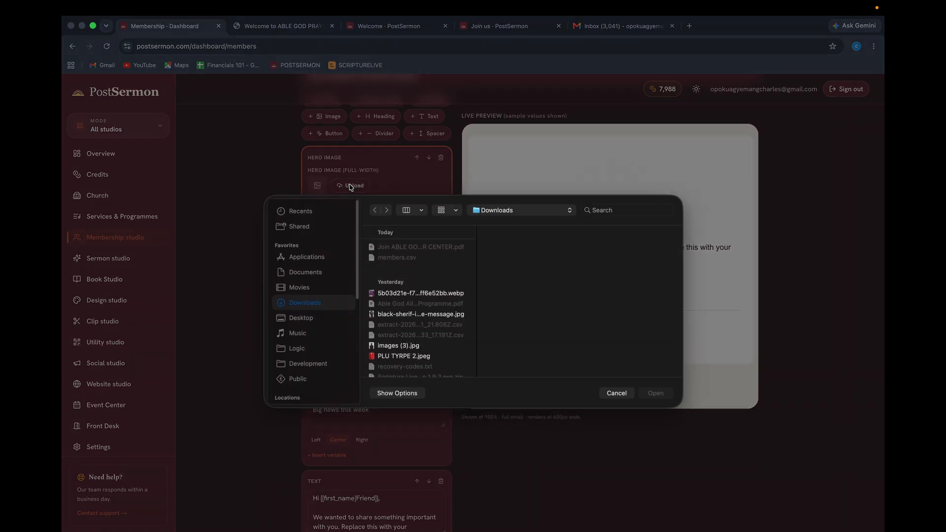
left_click(402, 295)
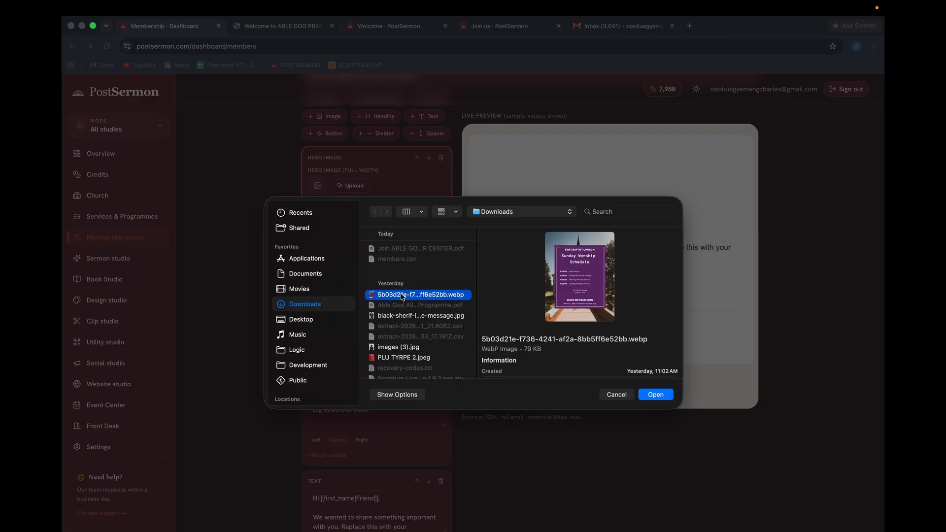
left_click(400, 357)
scroll(398, 357, "down", 10)
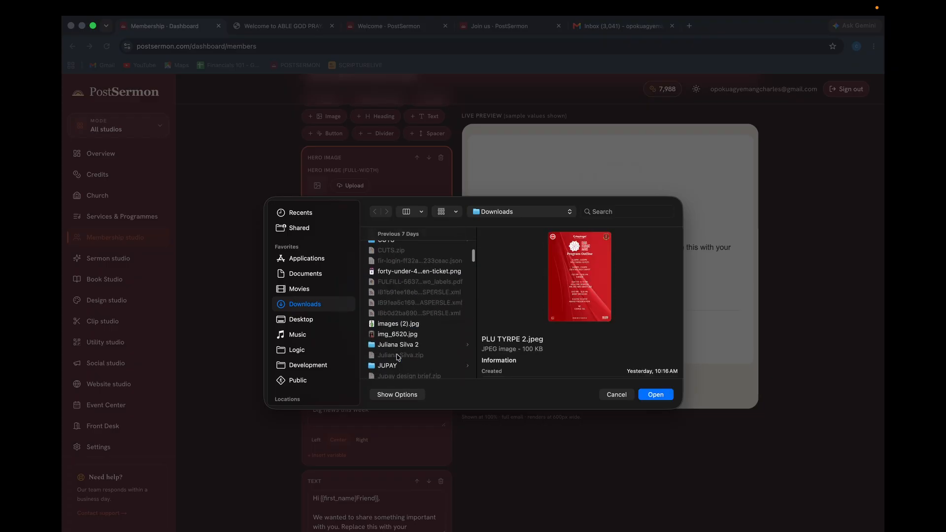
scroll(399, 357, "down", 15)
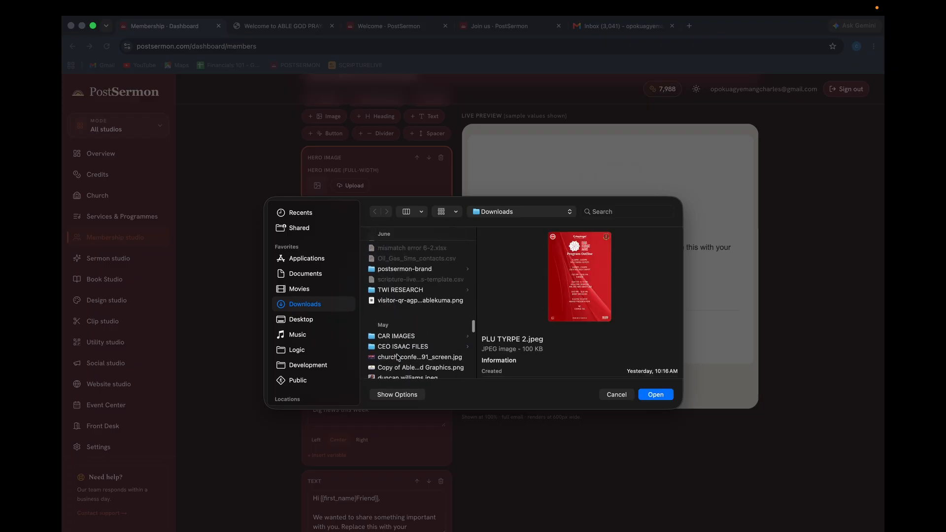
scroll(398, 356, "down", 15)
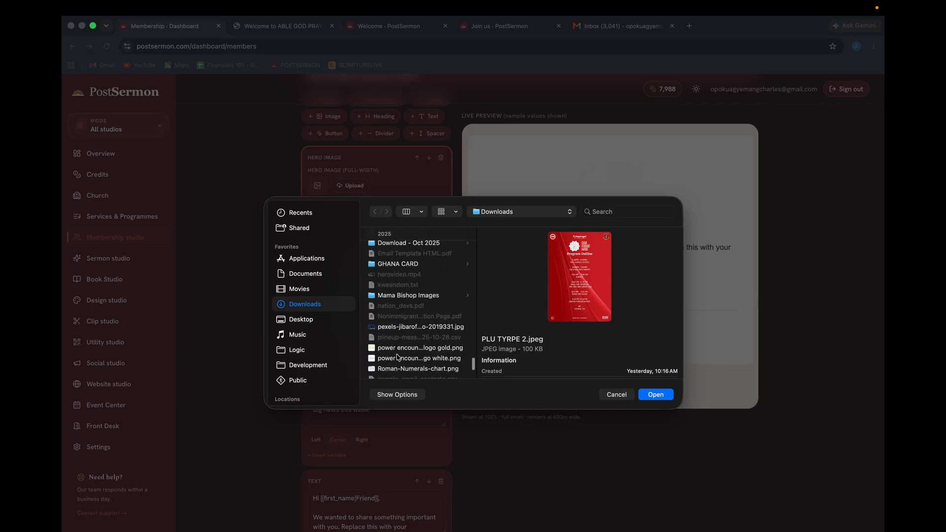
scroll(398, 356, "down", 15)
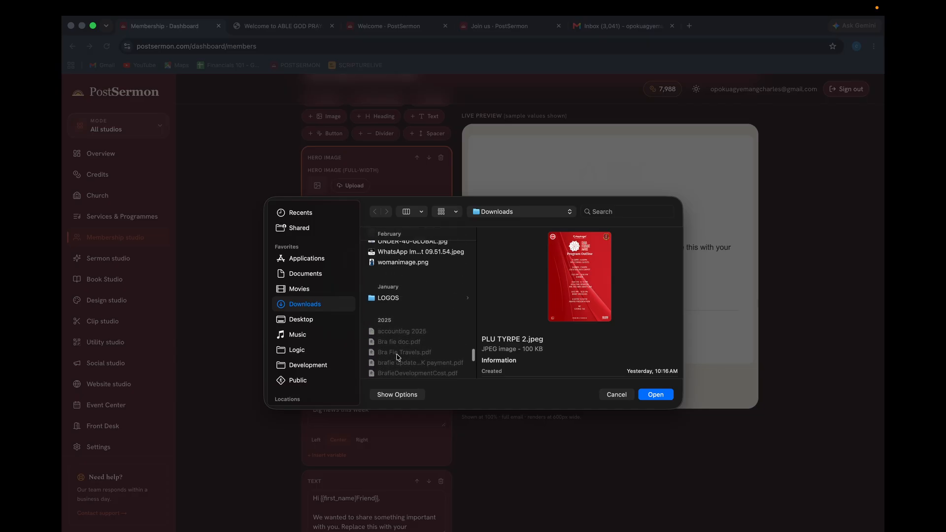
scroll(399, 356, "up", 8)
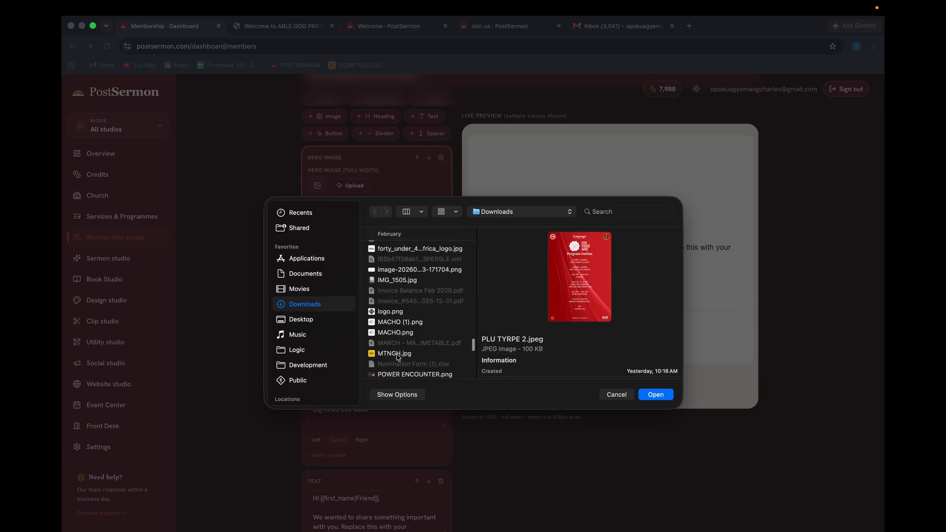
scroll(399, 357, "up", 10)
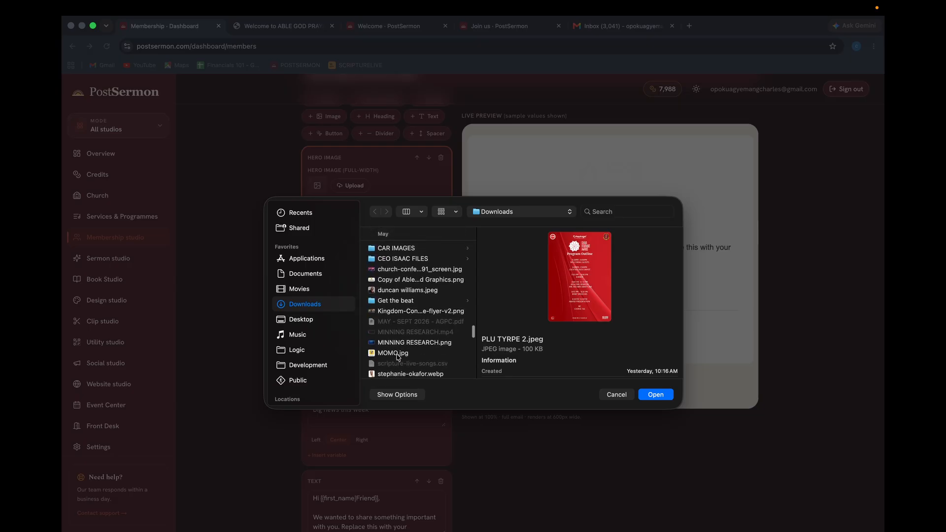
double_click(399, 331)
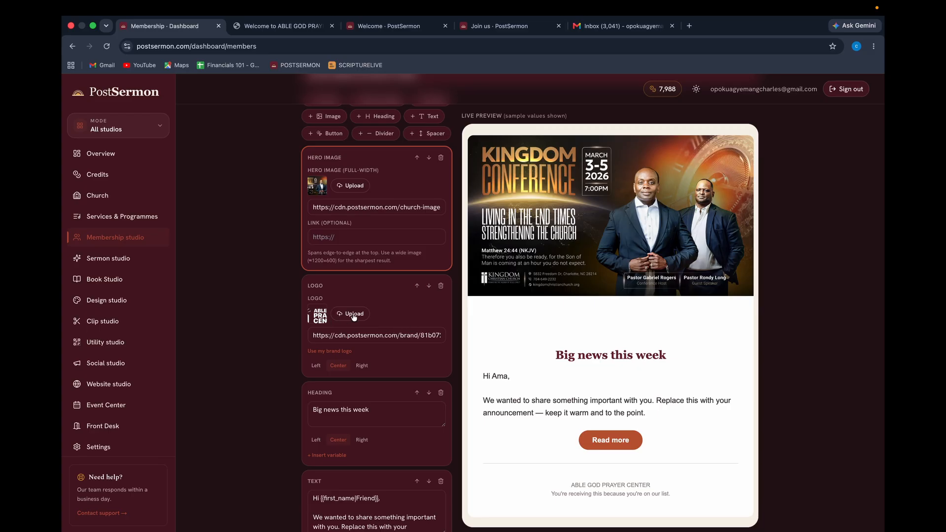
left_click(417, 286)
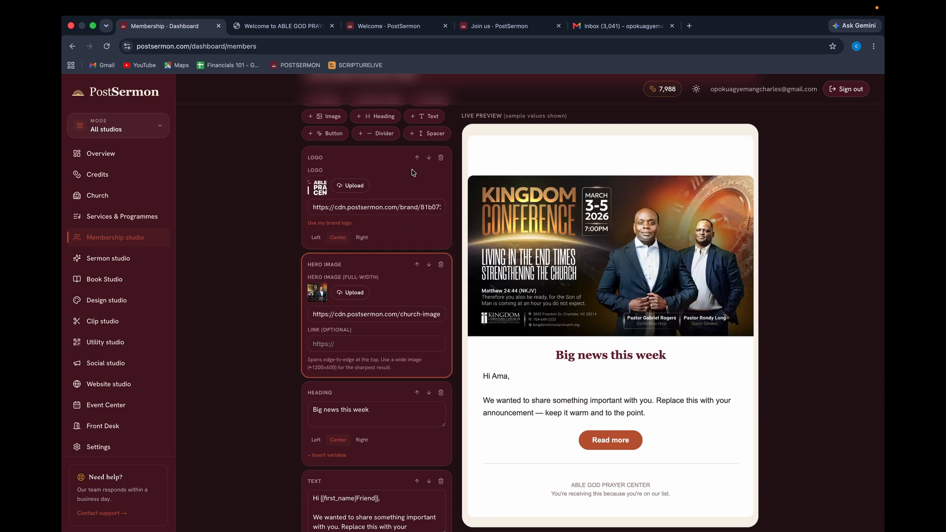
Upload 'Able God Prayer Center - Full Logo (Black).png' from the LOGOS folder as the email logo.
left_click(345, 186)
scroll(394, 350, "down", 15)
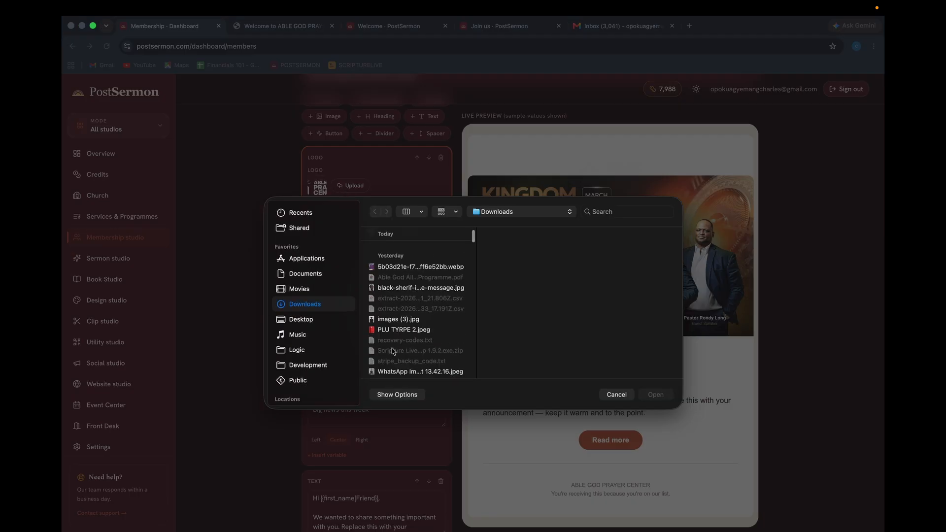
scroll(394, 350, "up", 10)
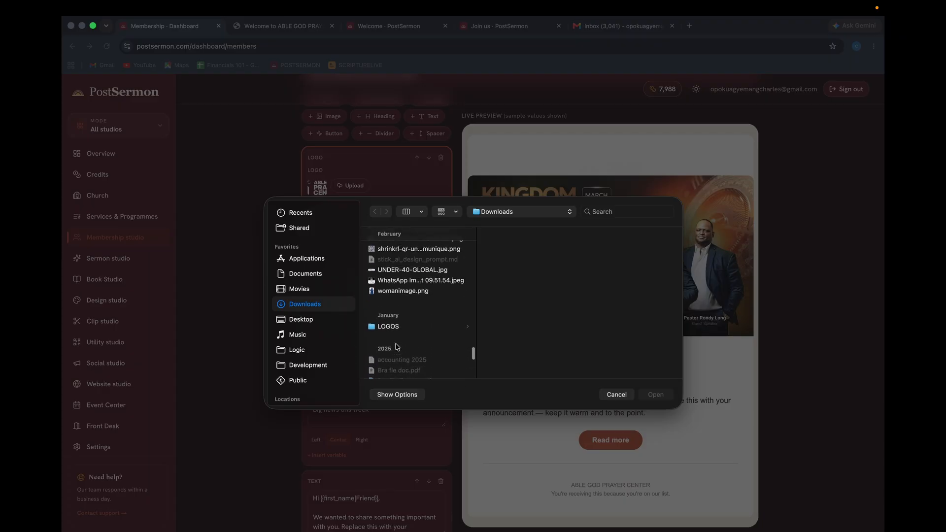
left_click(409, 327)
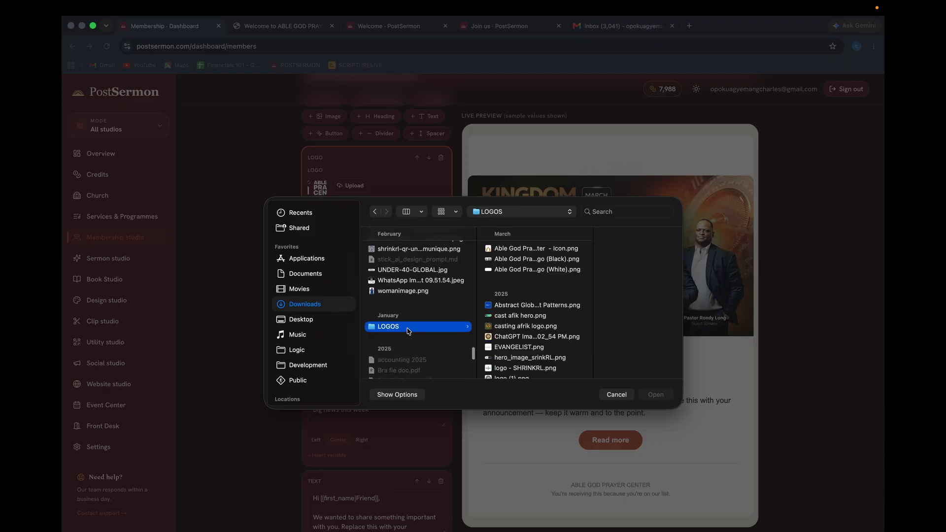
left_click(493, 259)
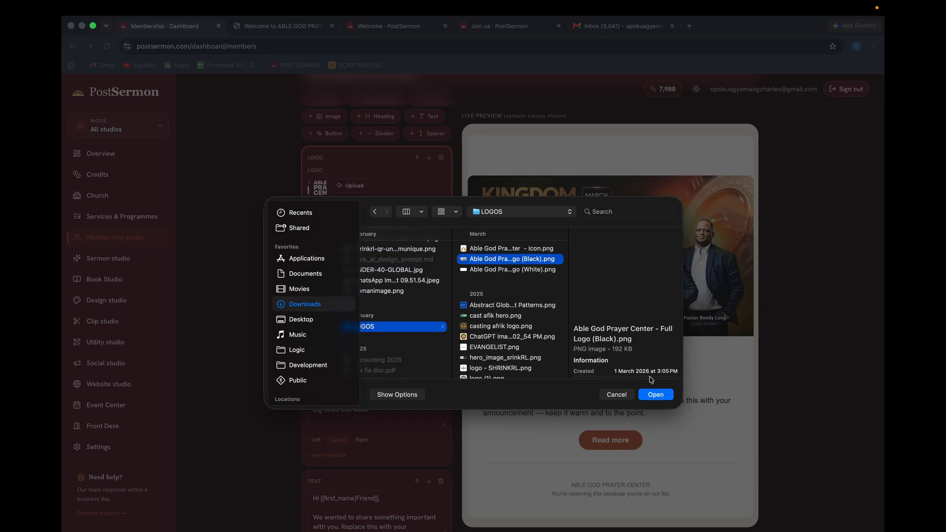
left_click(655, 394)
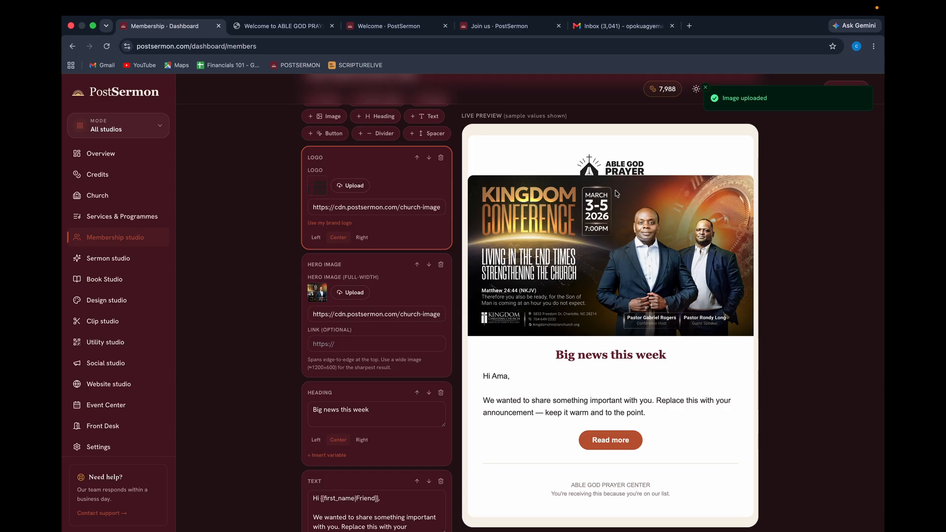
scroll(359, 248, "up", 2)
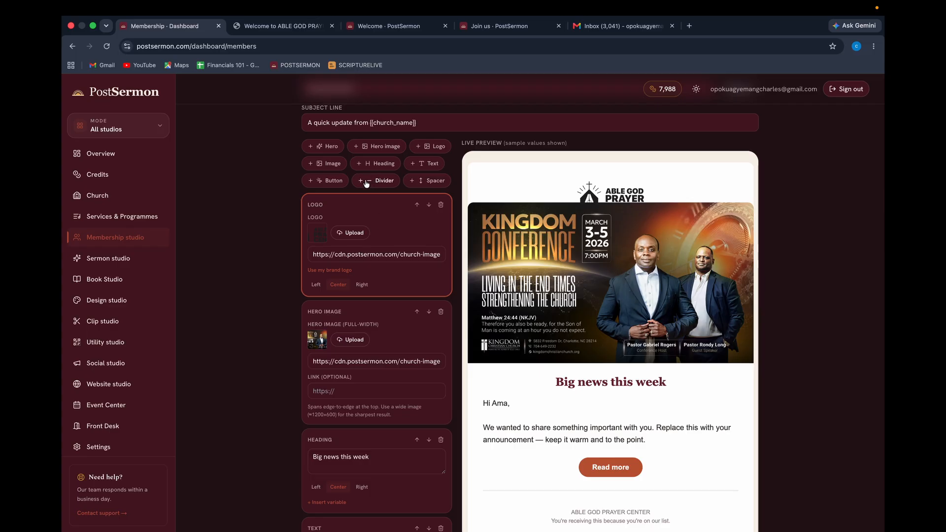
Add a spacer block, move it up to sit just below the logo, and set it to 27px.
left_click(424, 181)
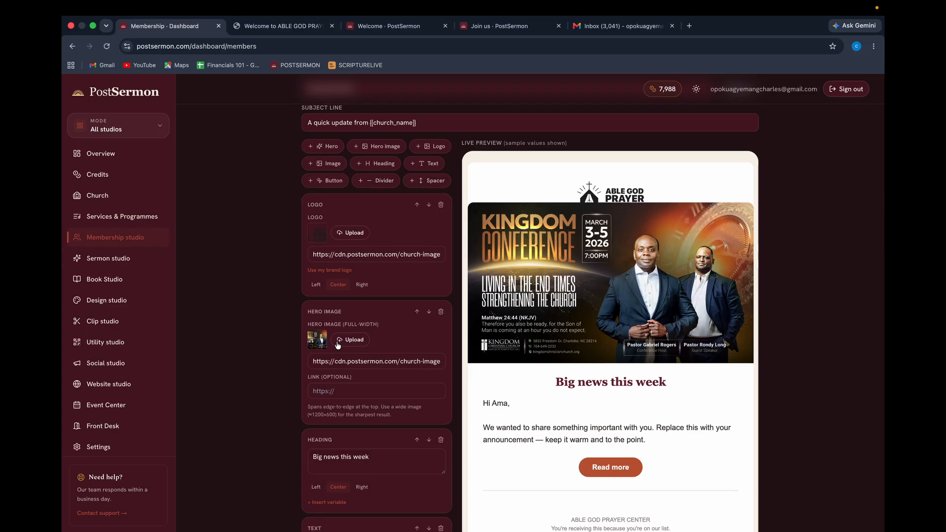
scroll(345, 355, "down", 6)
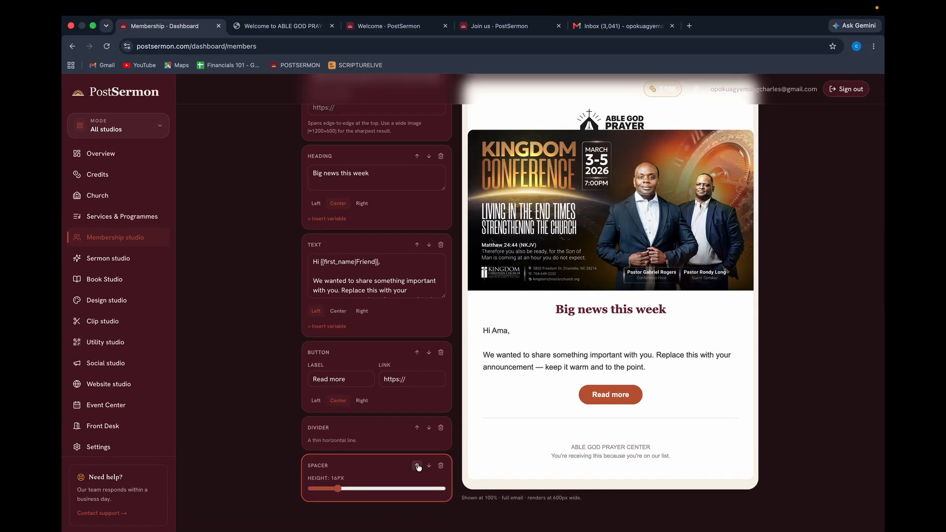
left_click(417, 466)
left_click(417, 427)
left_click(417, 353)
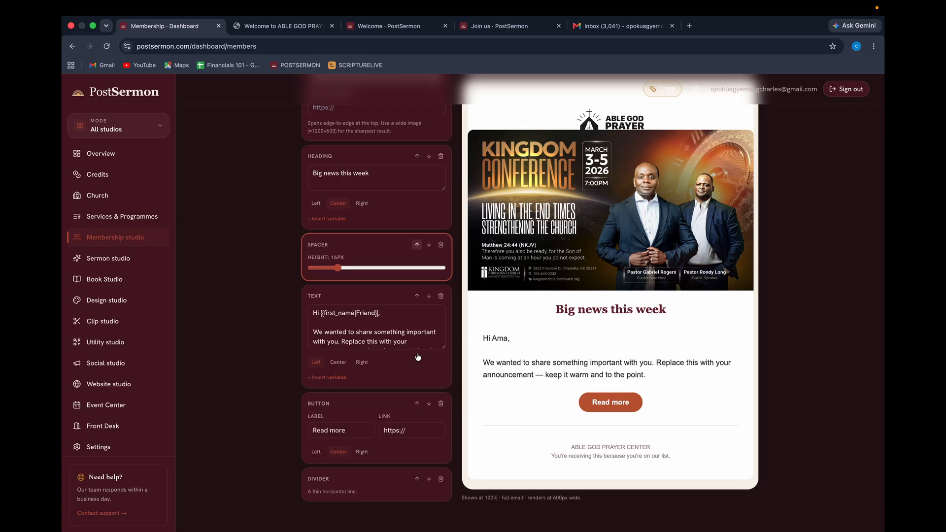
left_click(417, 245)
scroll(417, 247, "up", 2)
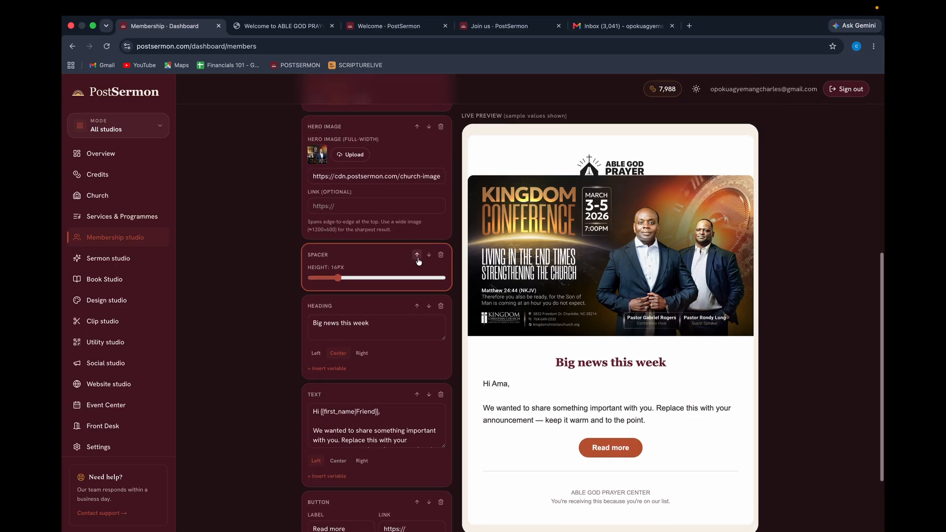
left_click(417, 255)
scroll(394, 217, "up", 1)
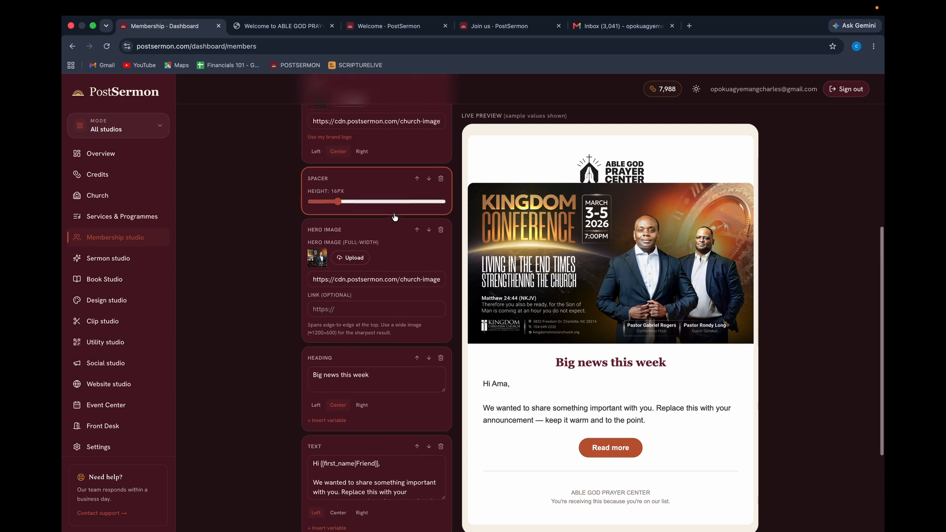
scroll(395, 216, "up", 1)
left_click_drag(337, 213, 362, 214)
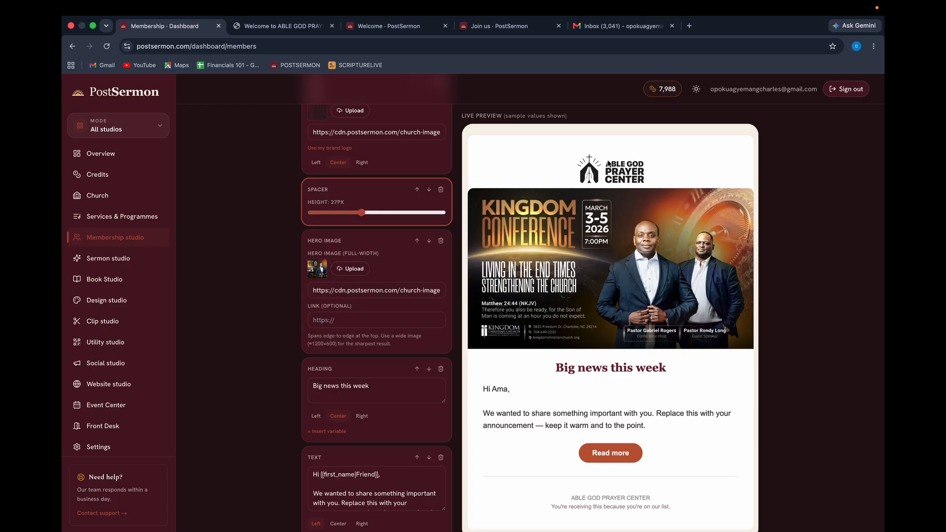
Place the caret in the email heading and then in the button's link.
scroll(353, 213, "down", 3)
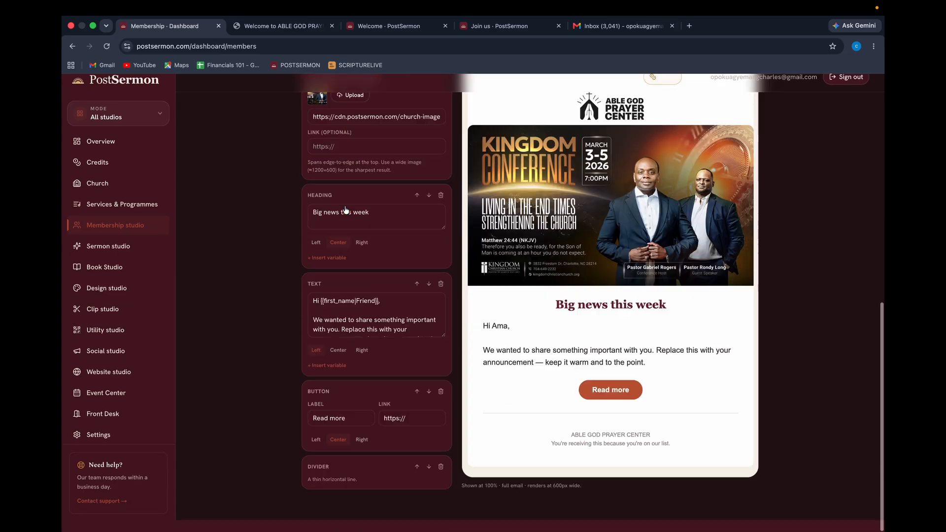
left_click(386, 225)
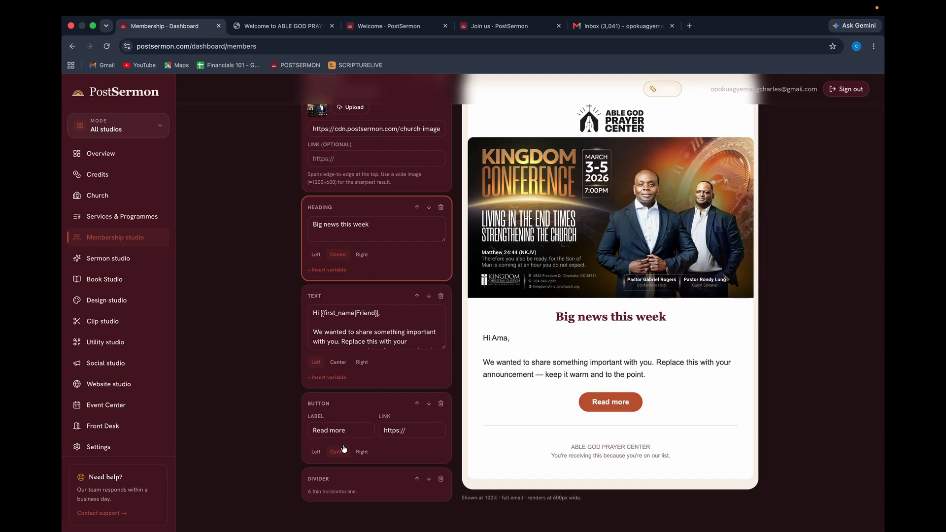
left_click(418, 433)
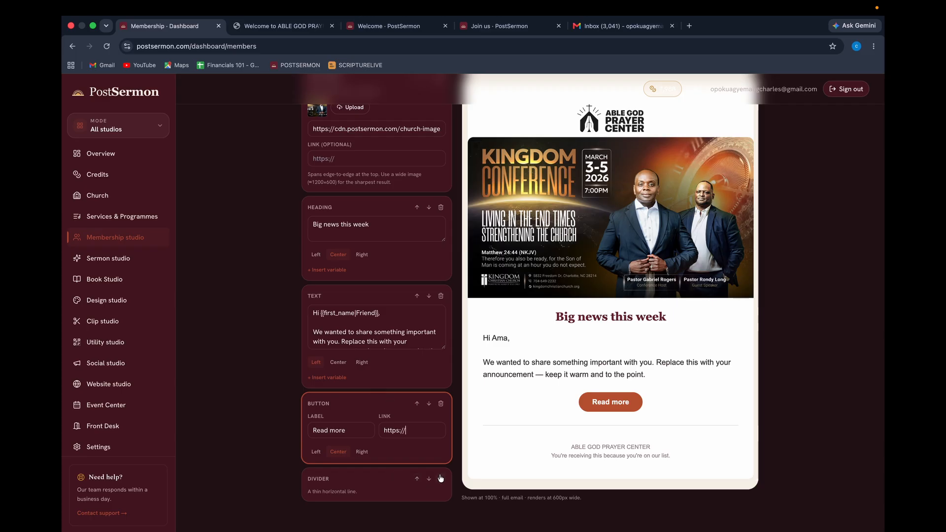
scroll(388, 392, "up", 10)
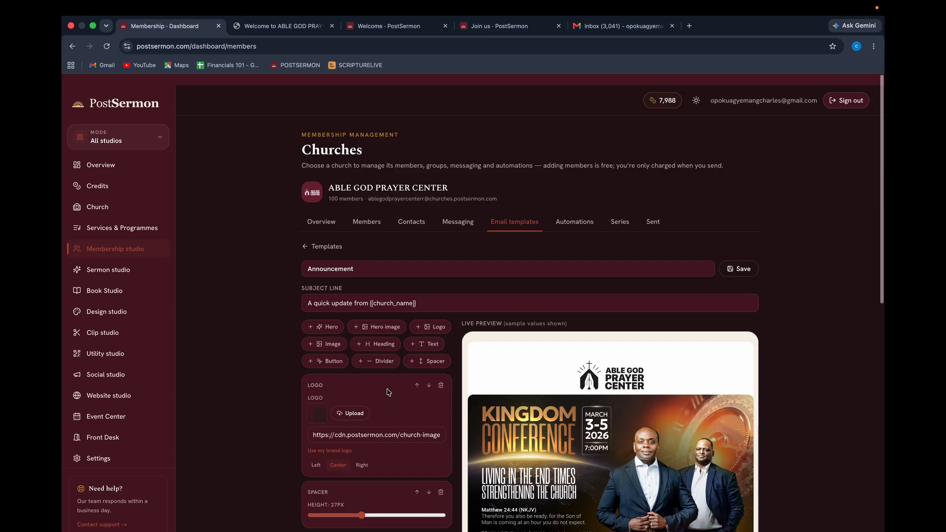
Check the church_name placeholder in the subject, save the Announcement template and return to Templates.
scroll(388, 392, "down", 2)
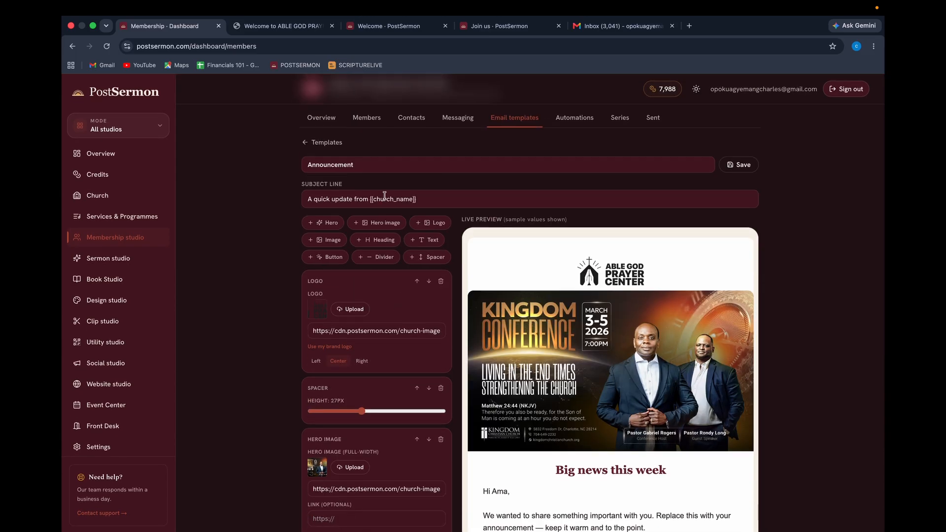
left_click(429, 200)
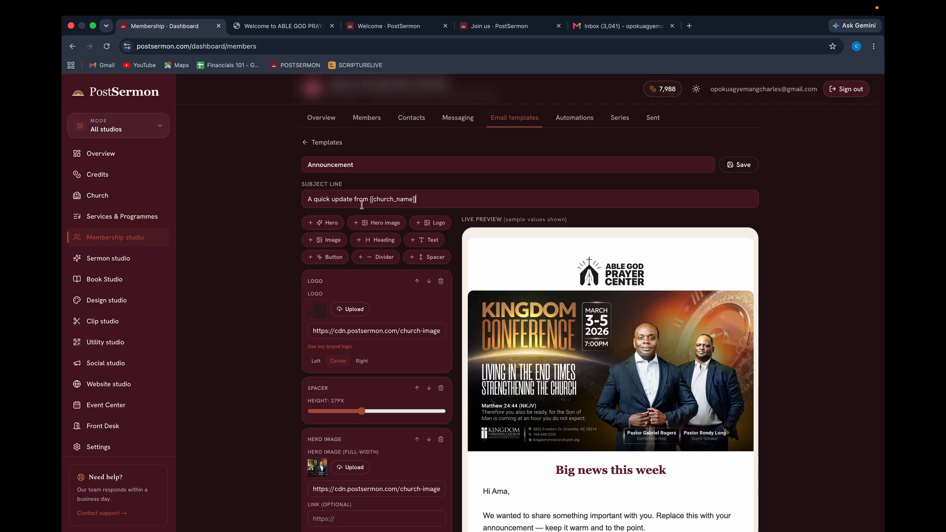
double_click(394, 201)
left_click(432, 200)
left_click(742, 167)
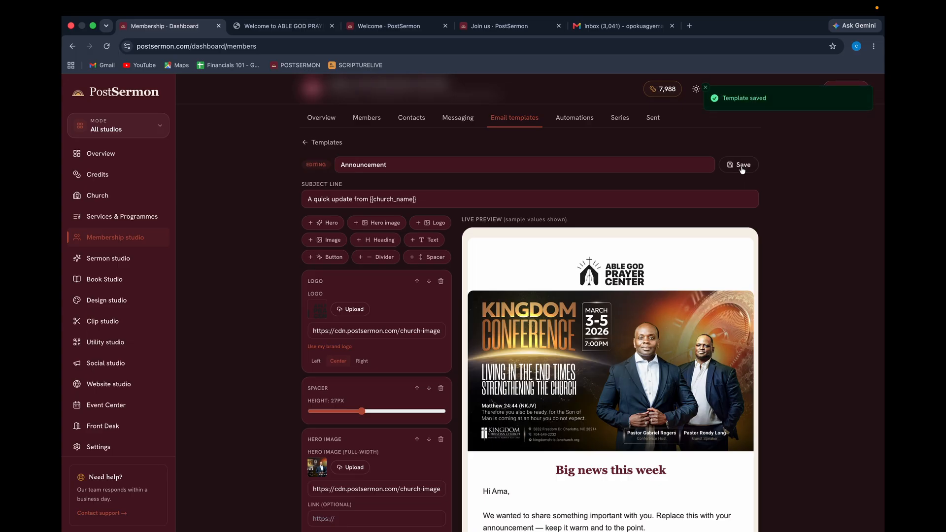
left_click(310, 146)
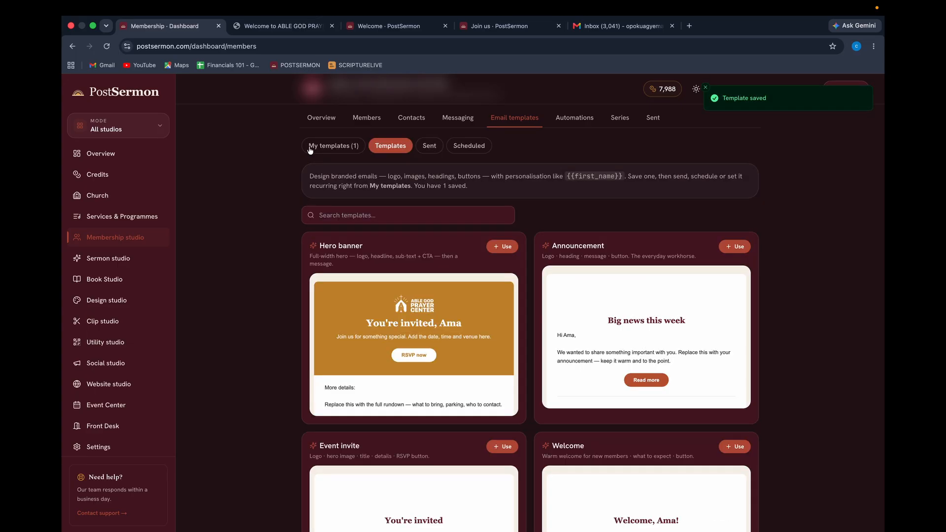
In My templates (1), try sending Announcement to CELL 1 MEMBERS, then SONS OF GOD, then cancel.
left_click(343, 151)
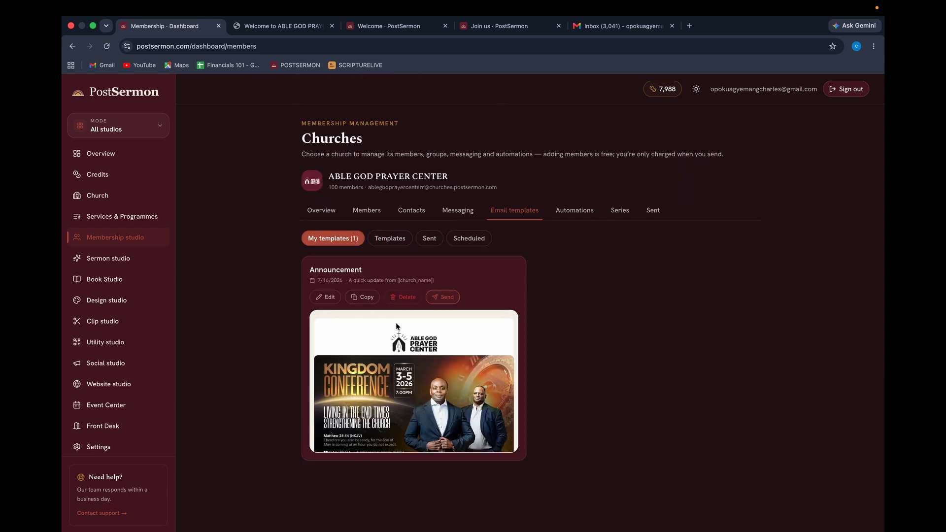
left_click(442, 298)
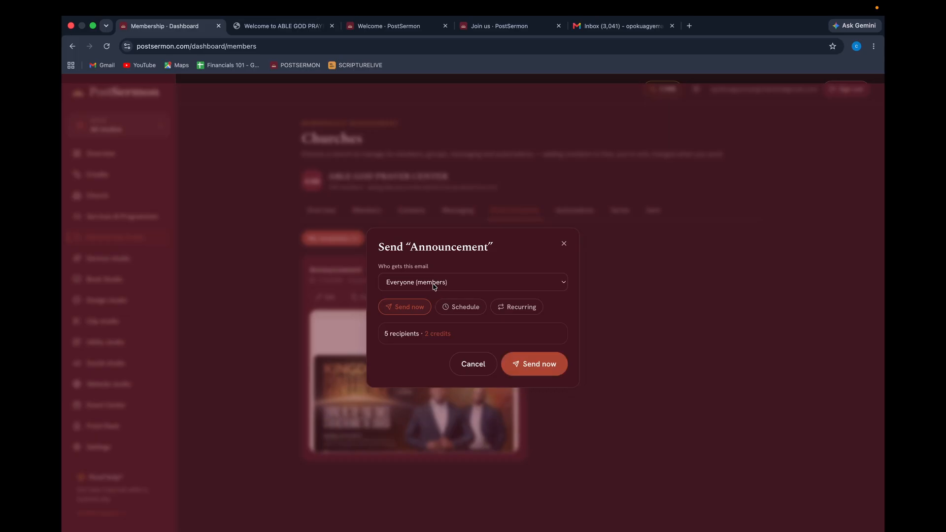
left_click(434, 285)
left_click(429, 303)
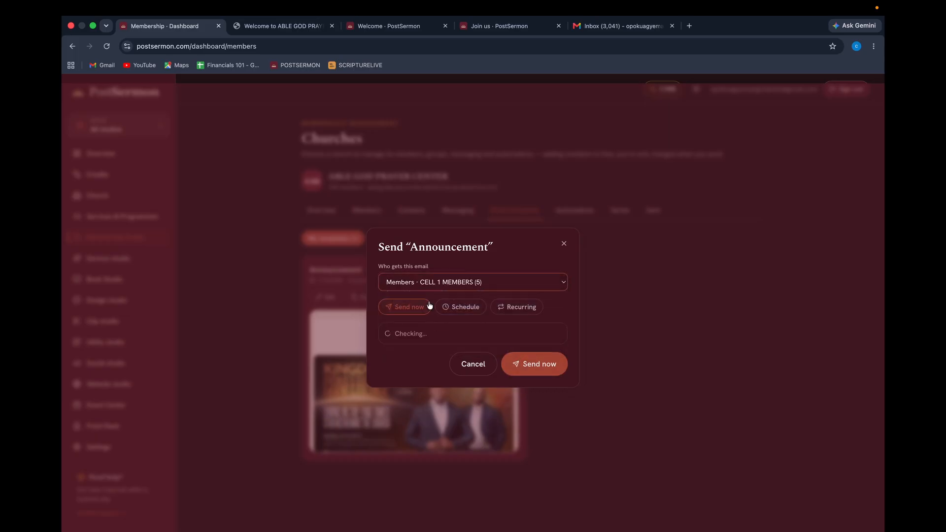
left_click(457, 287)
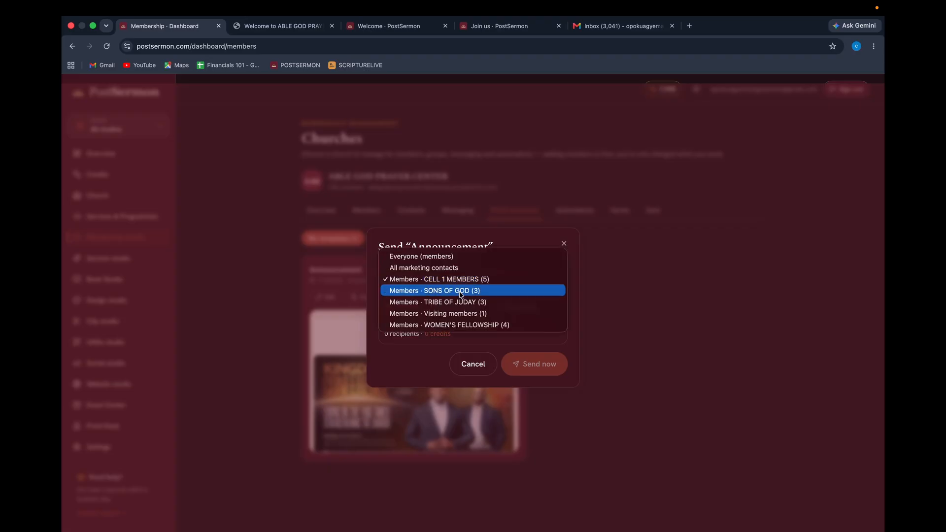
left_click(462, 292)
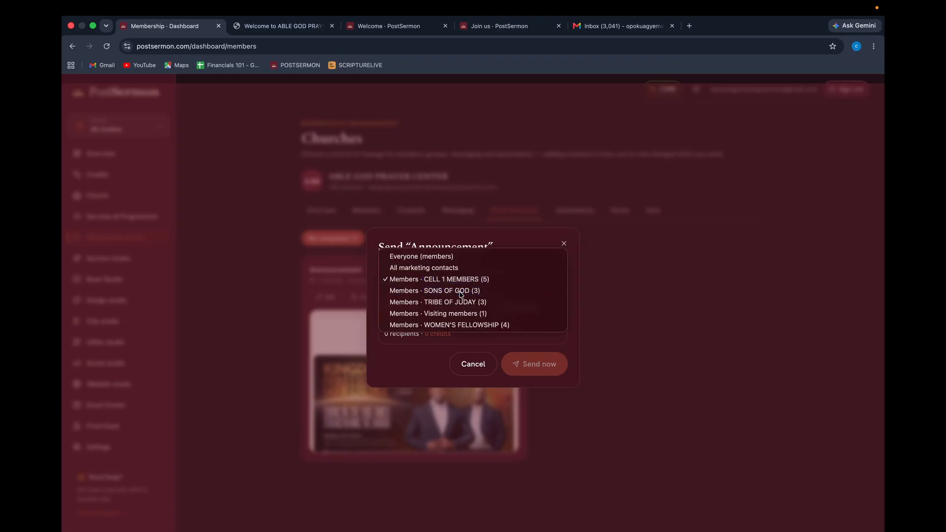
left_click(473, 373)
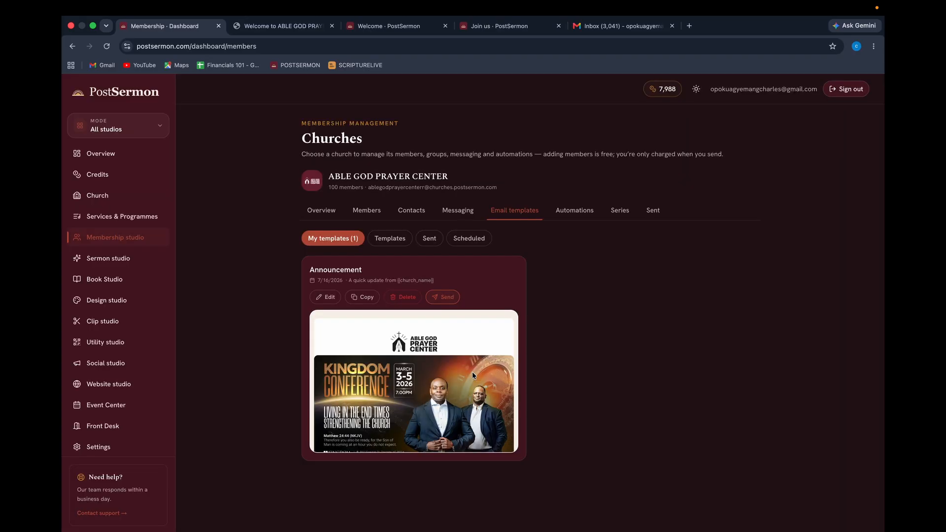
Create a new member group named MYSELF under Members > Groups.
left_click(378, 213)
left_click(466, 240)
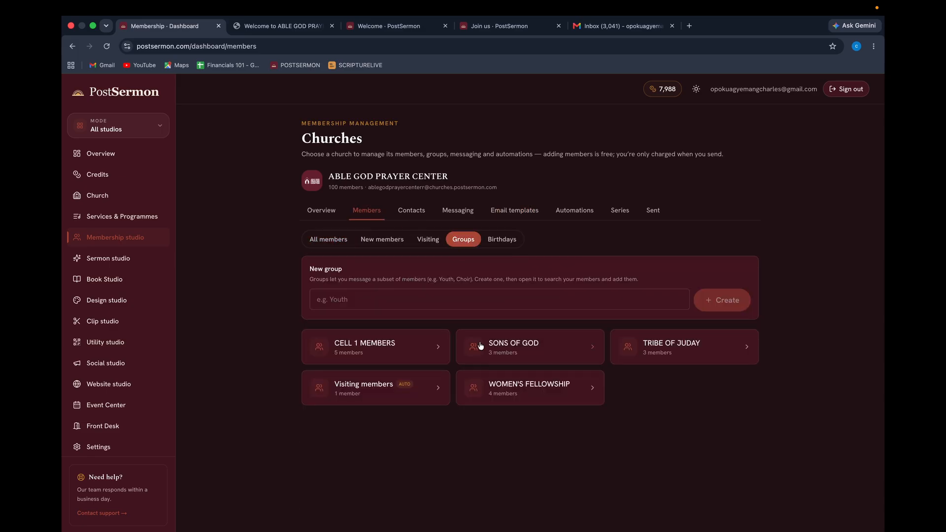
left_click(612, 297)
type("M")
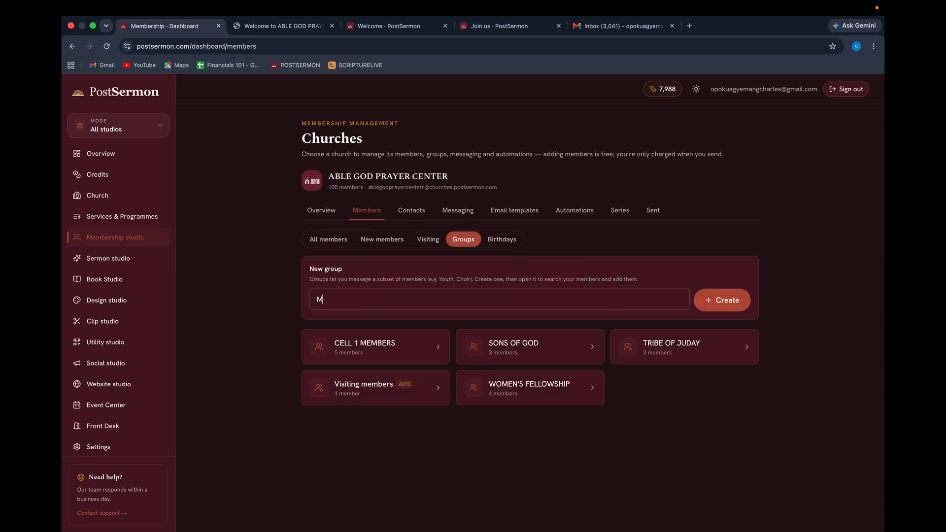
type("YSELF")
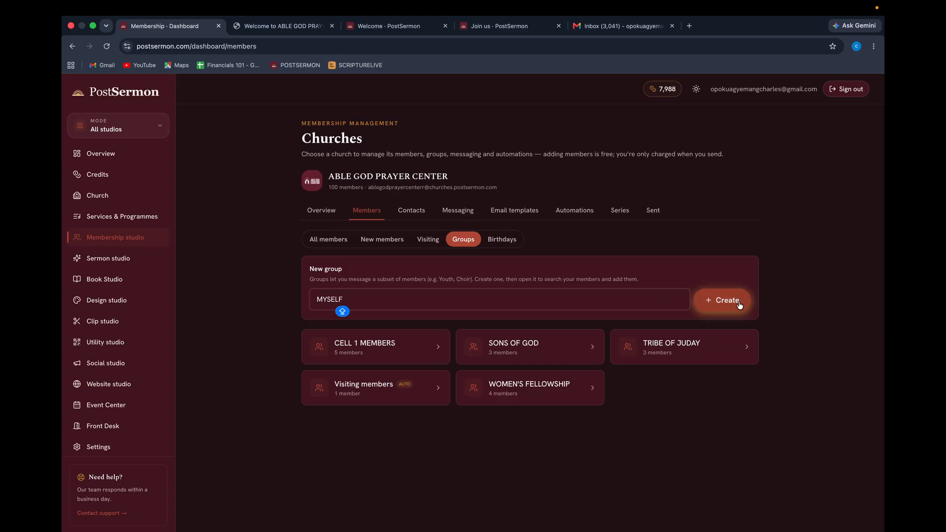
left_click(738, 303)
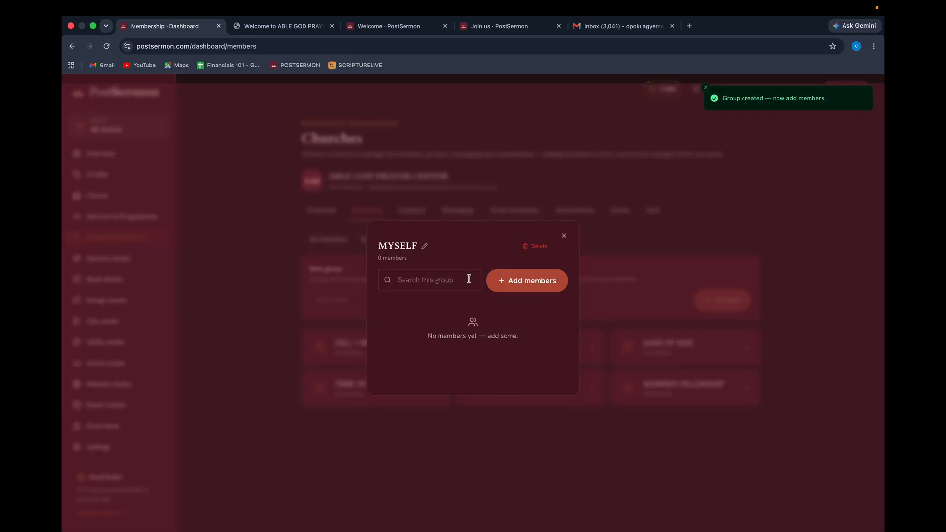
Add the owner's own contact as the only member of MYSELF.
left_click(508, 281)
left_click(477, 280)
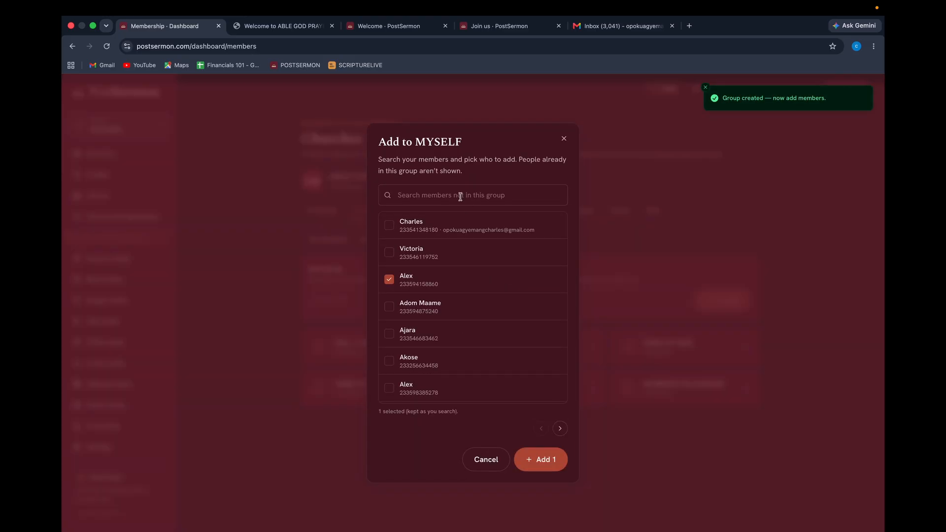
left_click(440, 282)
left_click(389, 228)
left_click(546, 460)
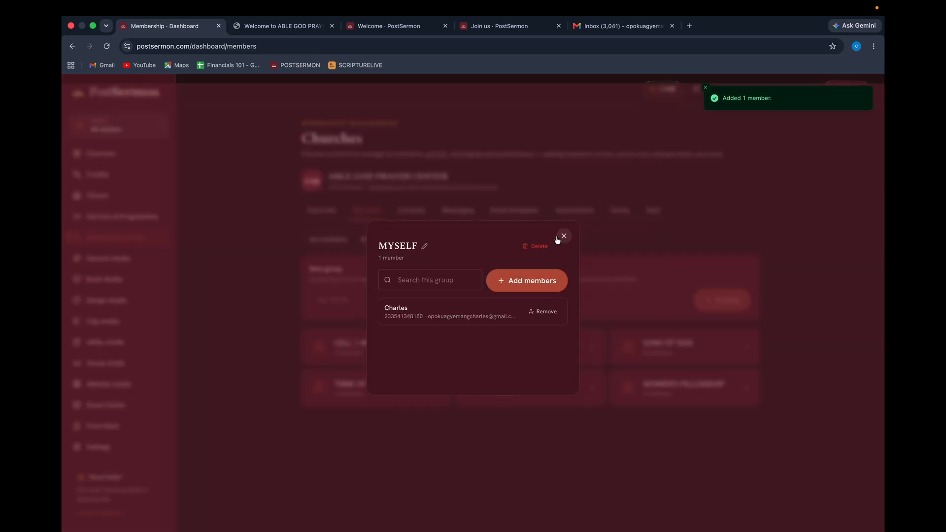
left_click(564, 236)
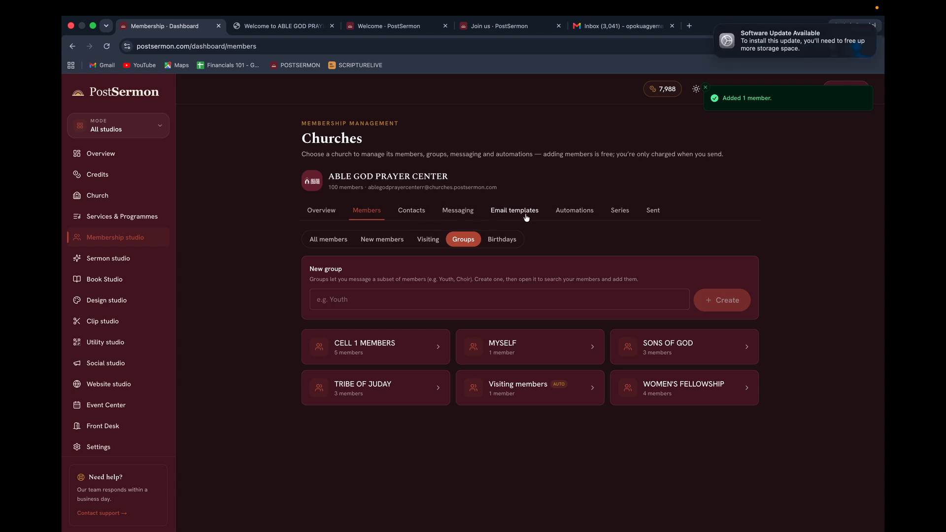
Send the Announcement email to the MYSELF group, then switch to the Gmail inbox.
left_click(523, 213)
left_click(441, 297)
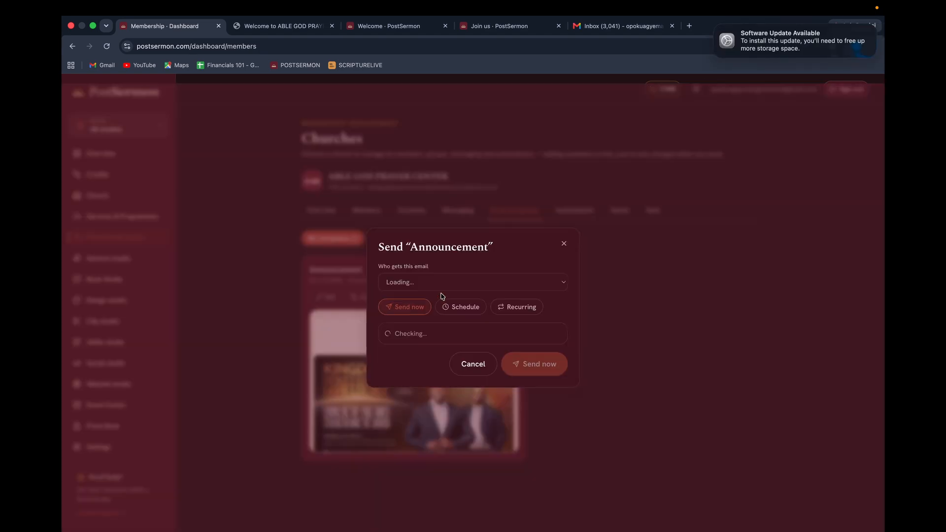
left_click(483, 281)
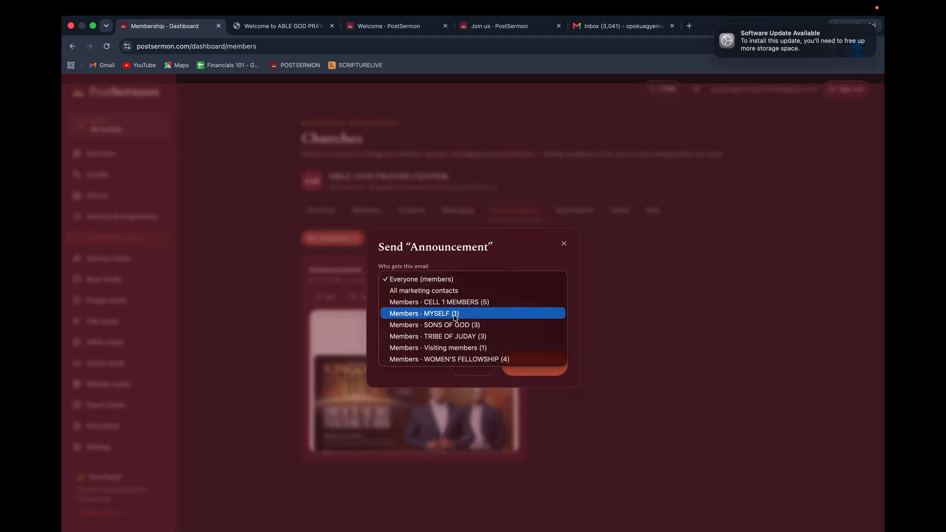
left_click(455, 316)
left_click(530, 365)
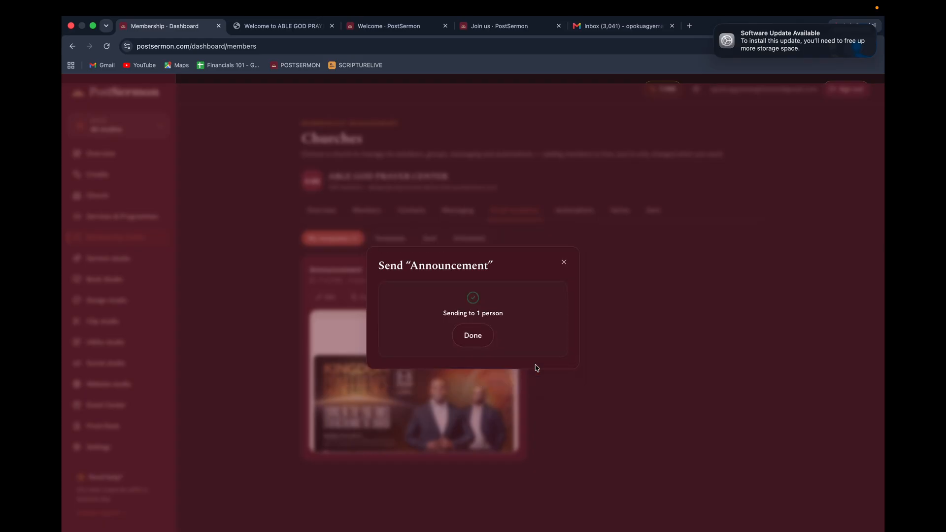
left_click(481, 345)
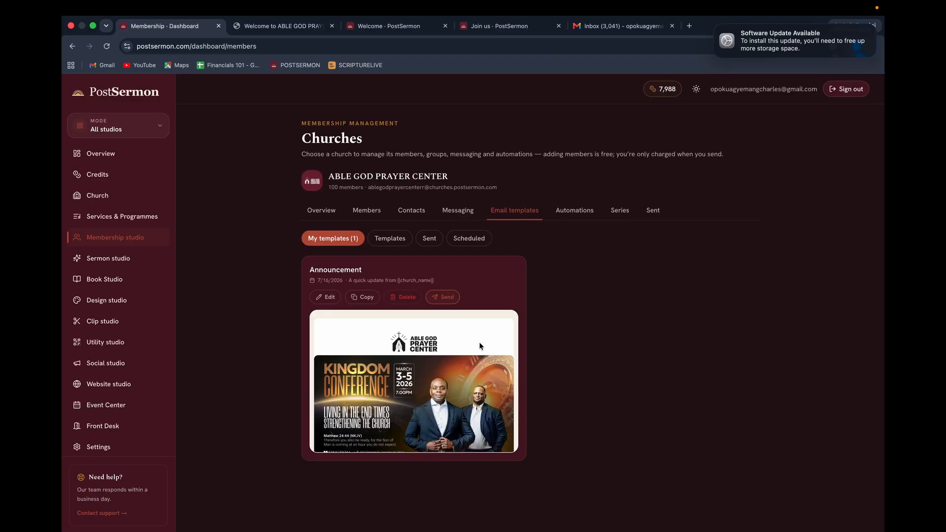
left_click(604, 31)
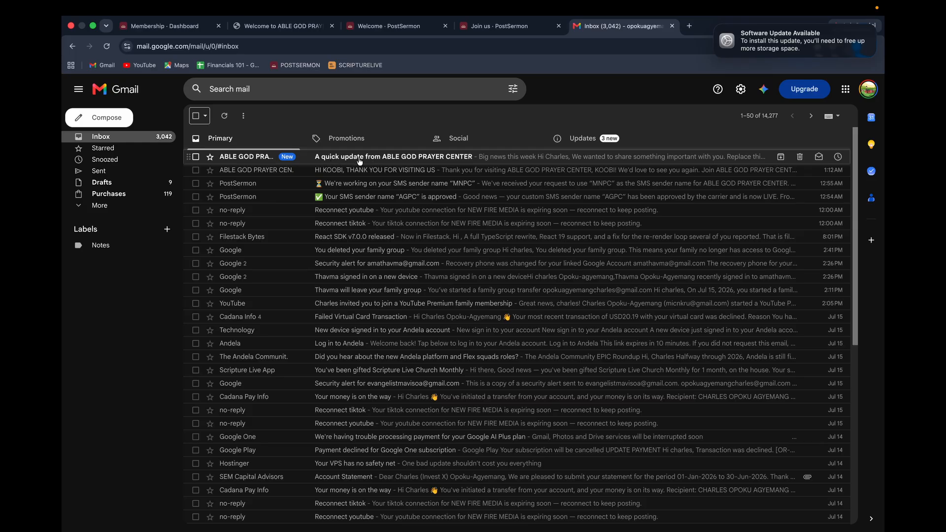
Read the 'A quick update from ABLE GOD PRAYER CENTER' email, then return to the visitor welcome tab.
left_click(390, 158)
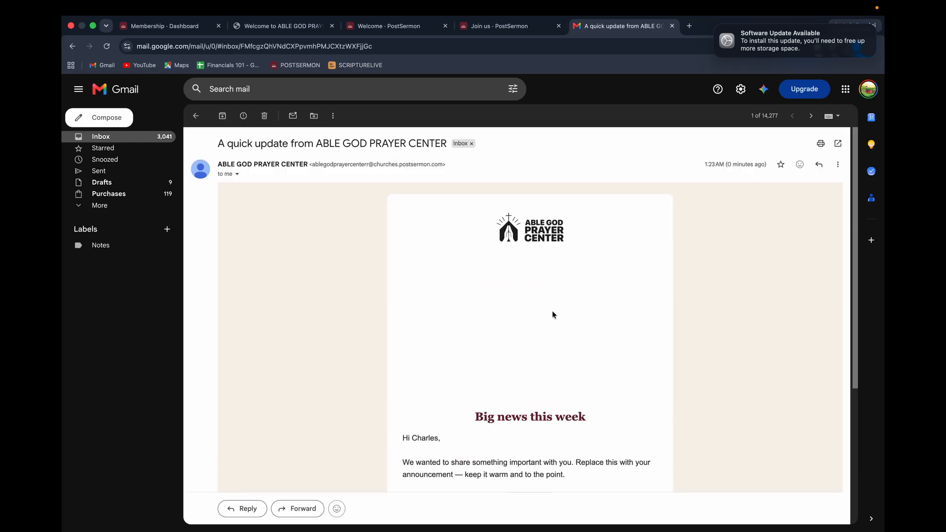
scroll(639, 394, "down", 5)
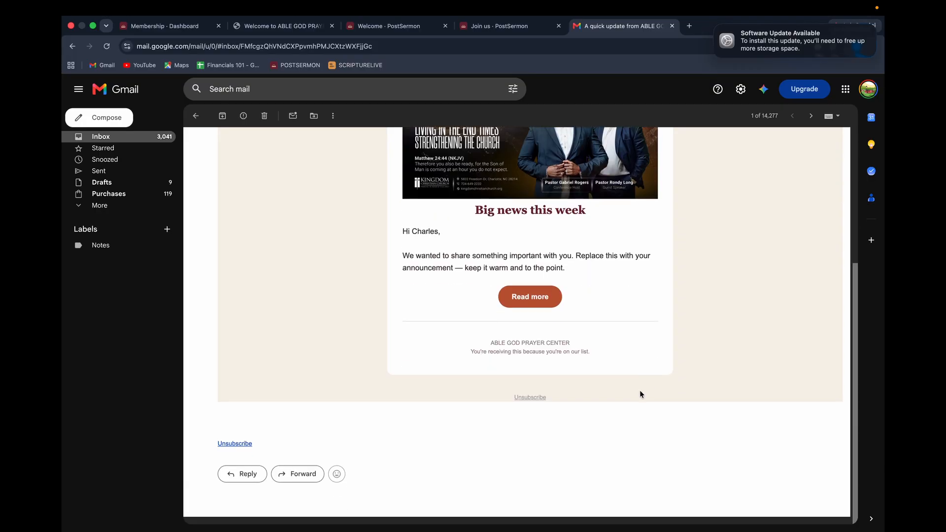
scroll(557, 207, "up", 5)
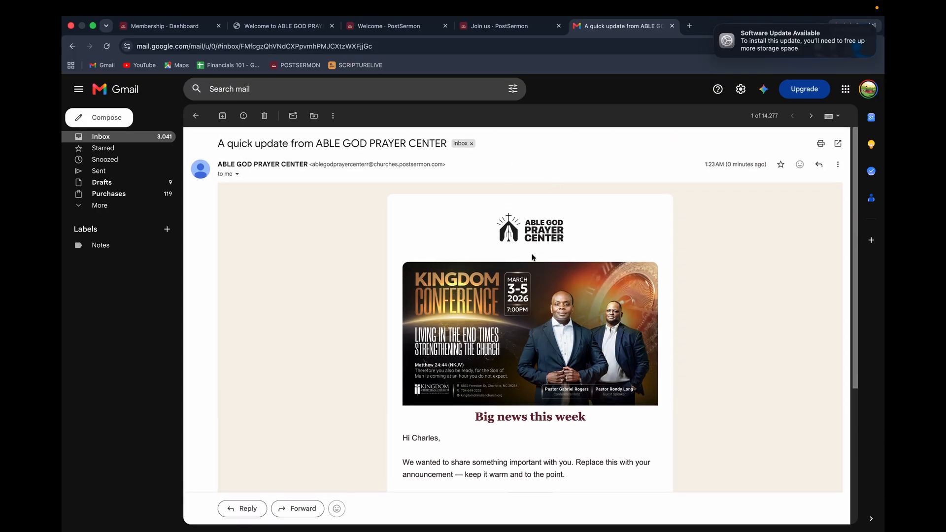
scroll(568, 286, "down", 3)
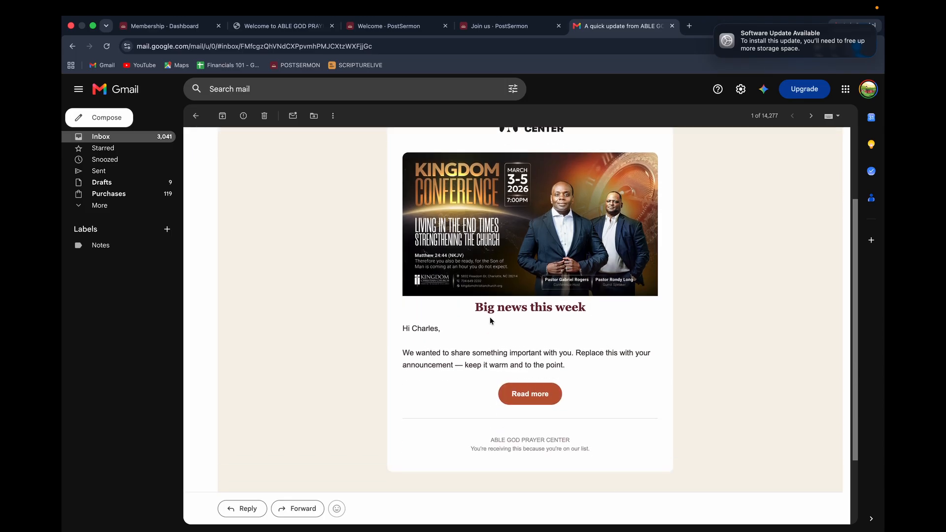
scroll(490, 318, "up", 3)
left_click(495, 31)
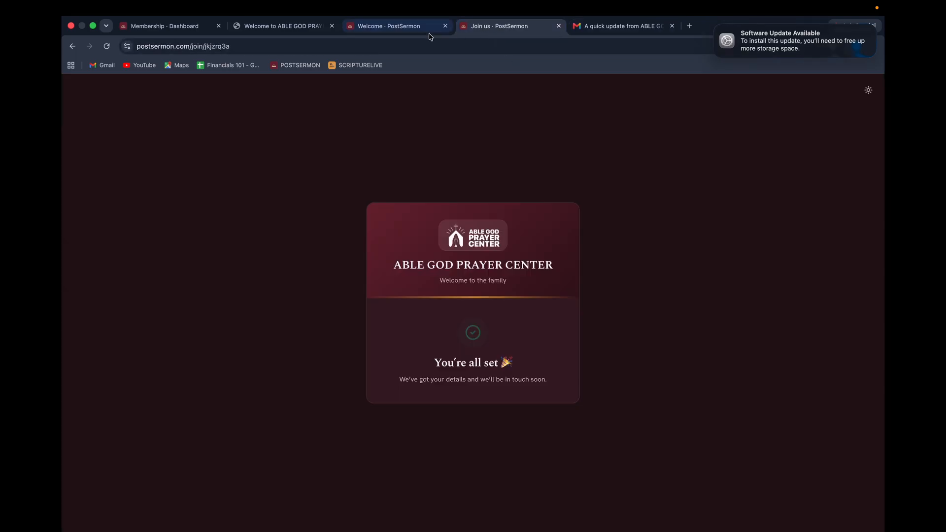
left_click(391, 30)
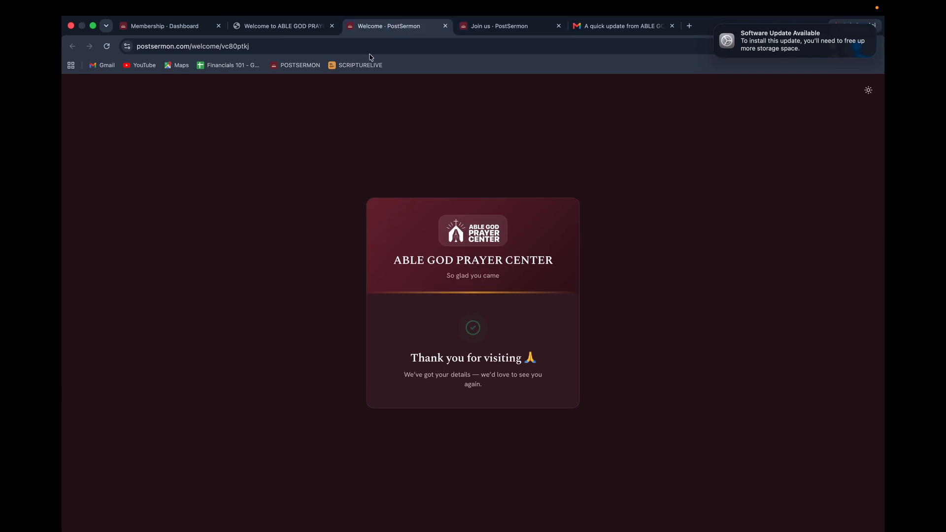
Browse the church's messaging automations (birthday, scheduled) and message series sections.
left_click(279, 27)
left_click(198, 28)
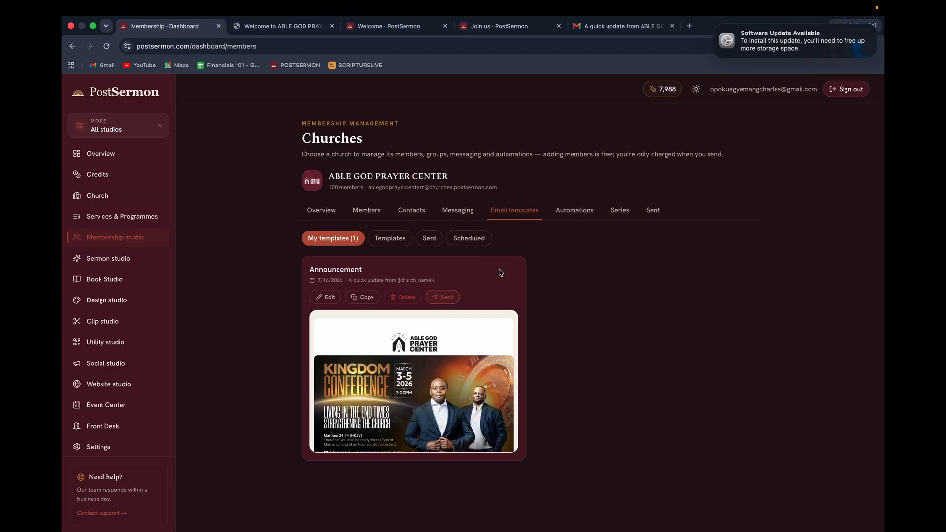
left_click(568, 211)
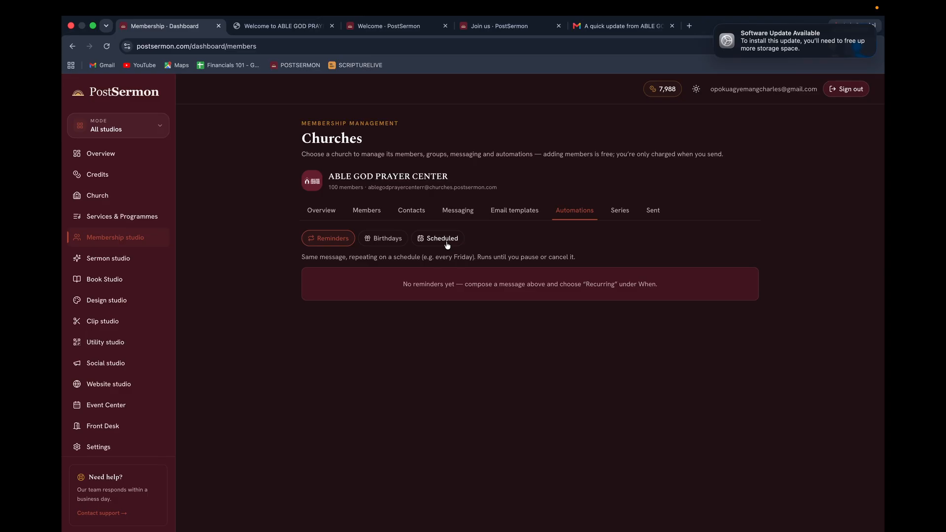
left_click(621, 212)
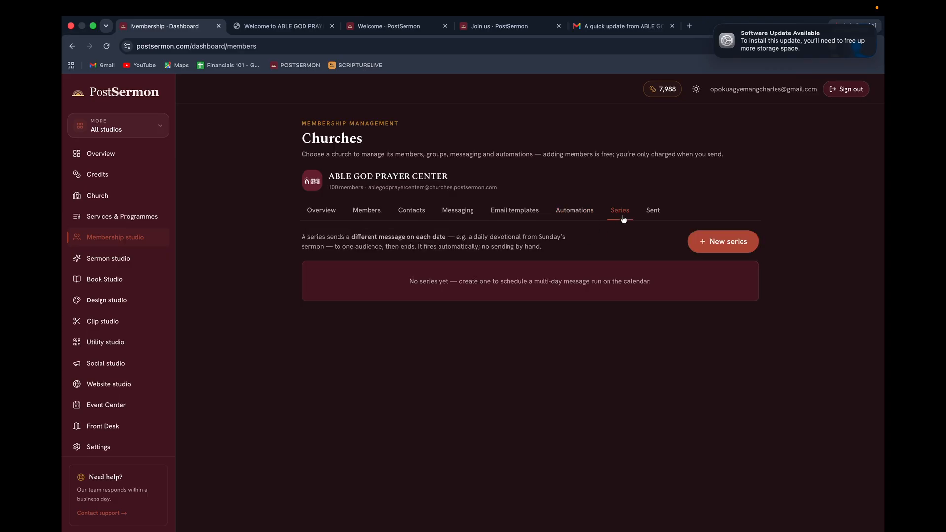
left_click(575, 211)
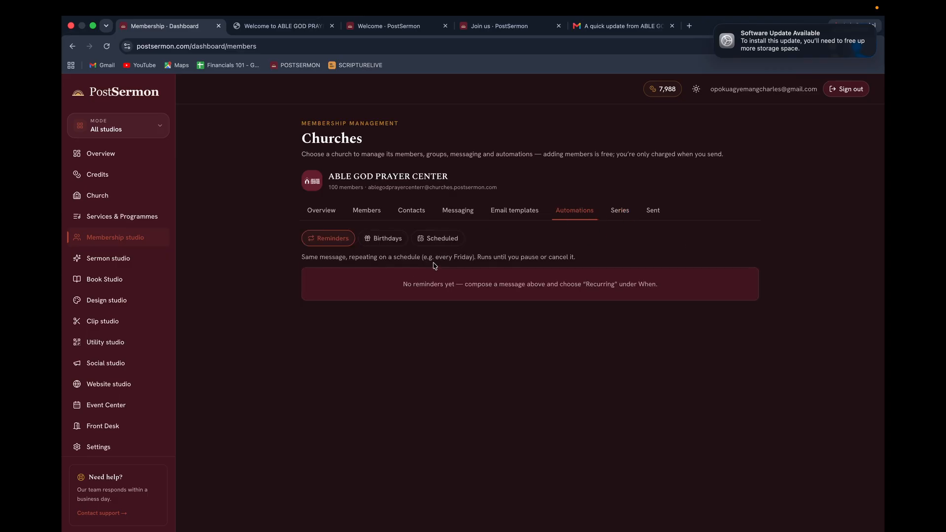
left_click(384, 240)
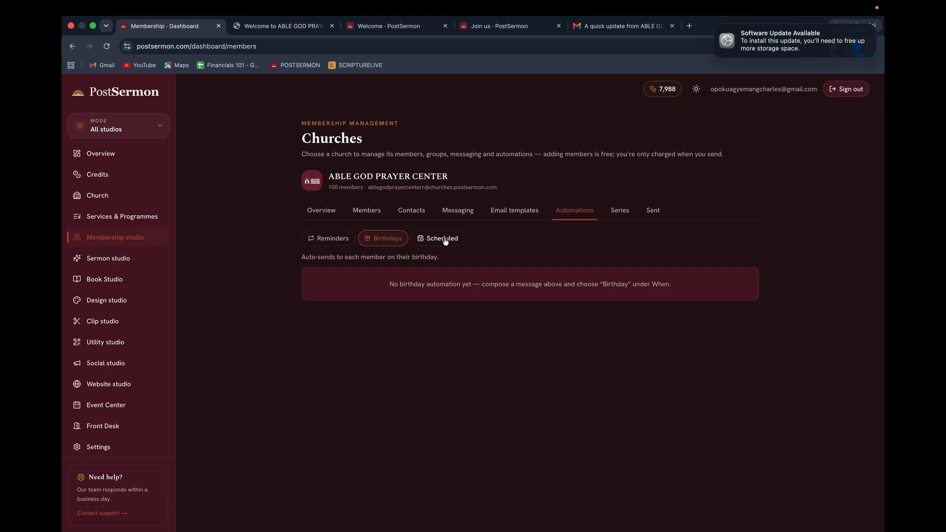
left_click(442, 240)
left_click(397, 240)
left_click(630, 217)
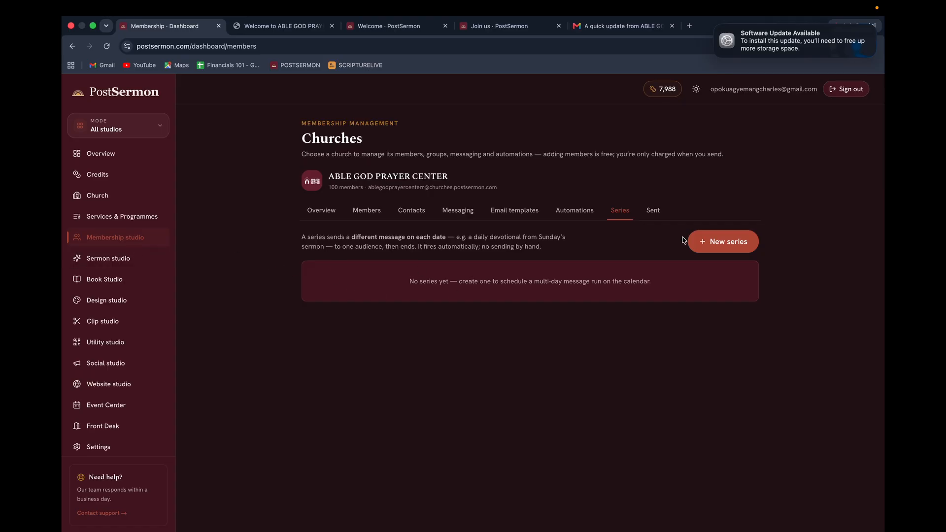
Check the Announcement email's delivery, then review the Overview: 1 email delivered, 0.3 credits spent.
left_click(654, 212)
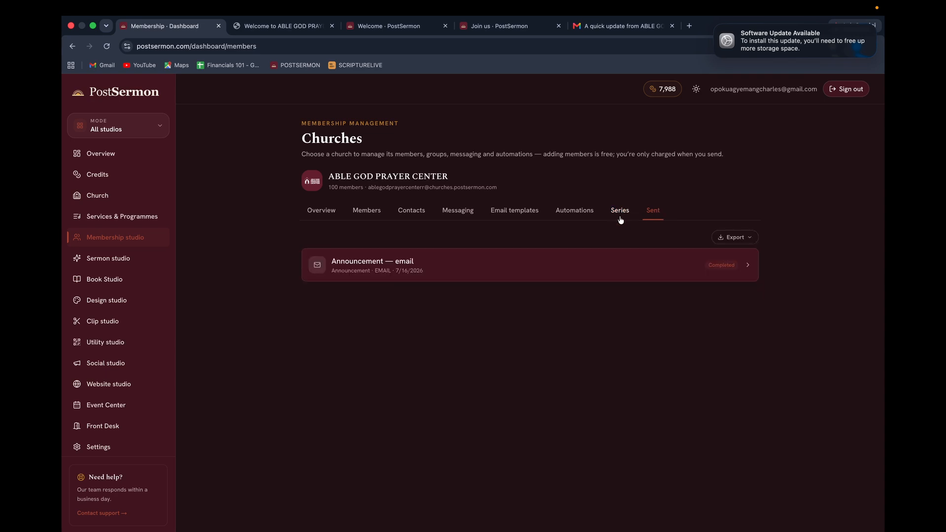
left_click(600, 268)
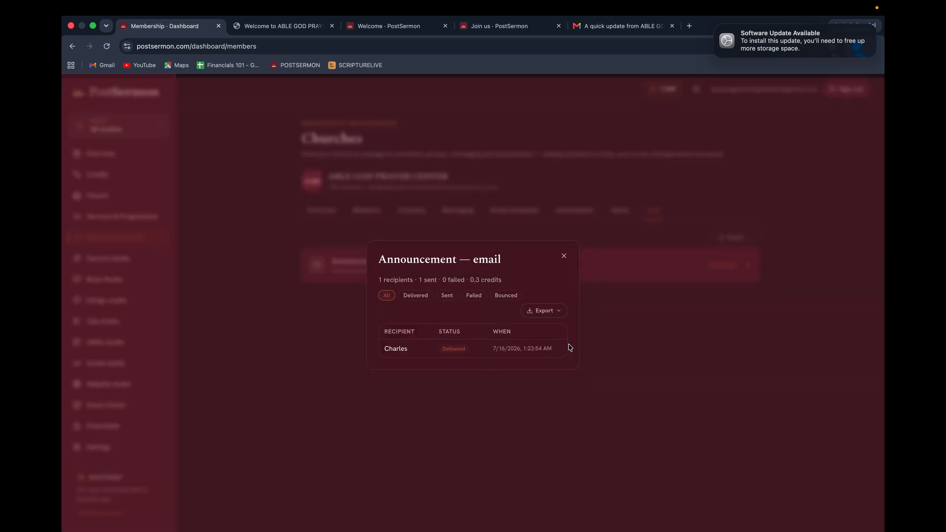
left_click(563, 256)
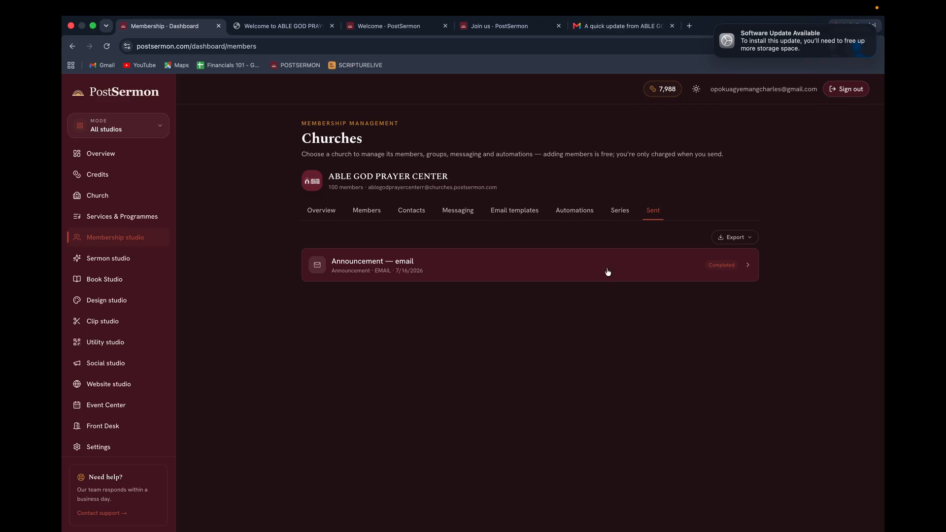
left_click(332, 211)
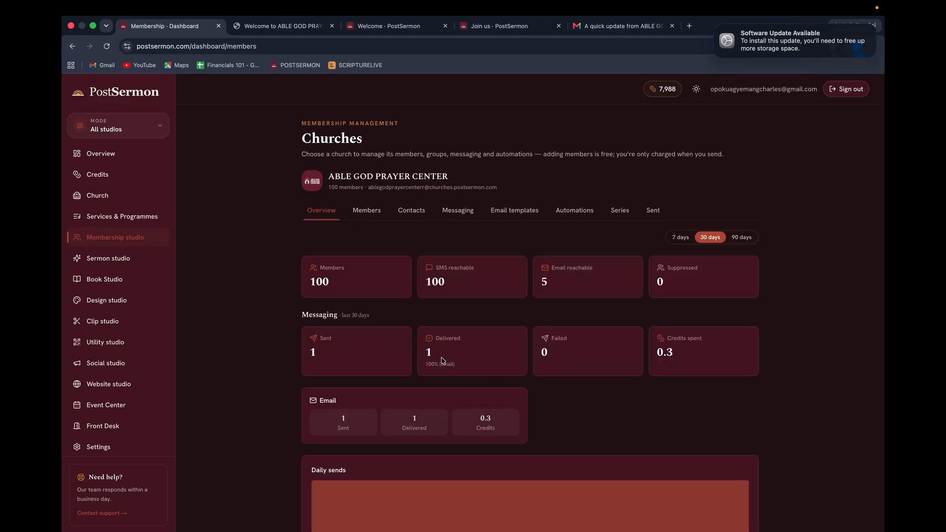
scroll(416, 363, "down", 3)
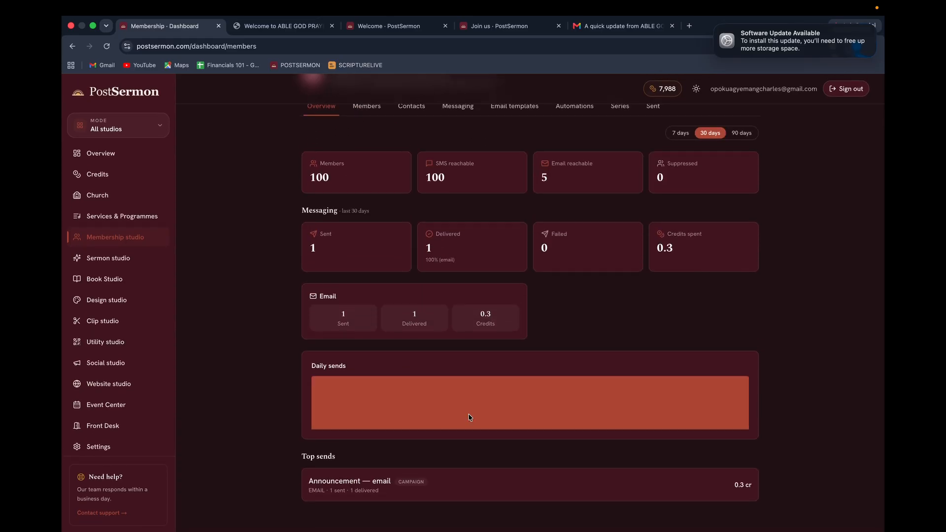
scroll(621, 445, "up", 3)
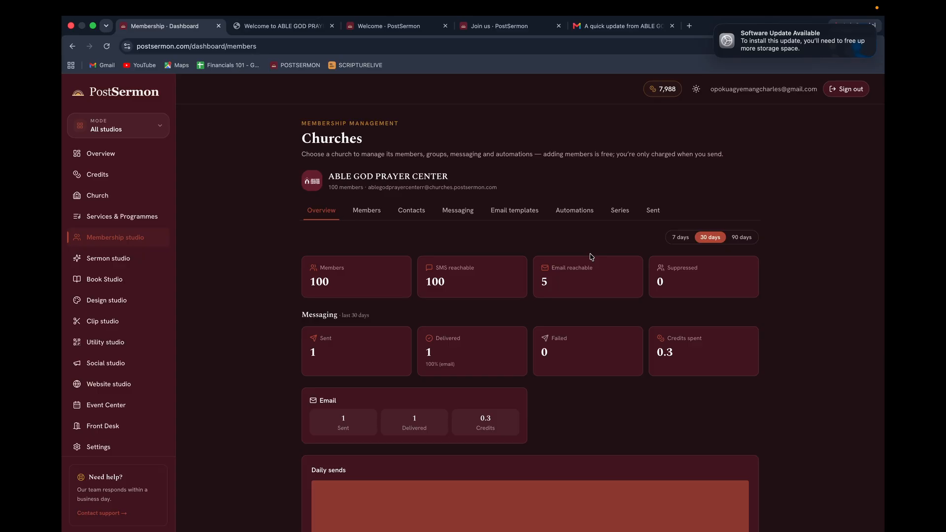
Start a new programme titled SUNDAY FIRST SERVICE with subtitle THE POWER OF GLORY.
left_click(128, 219)
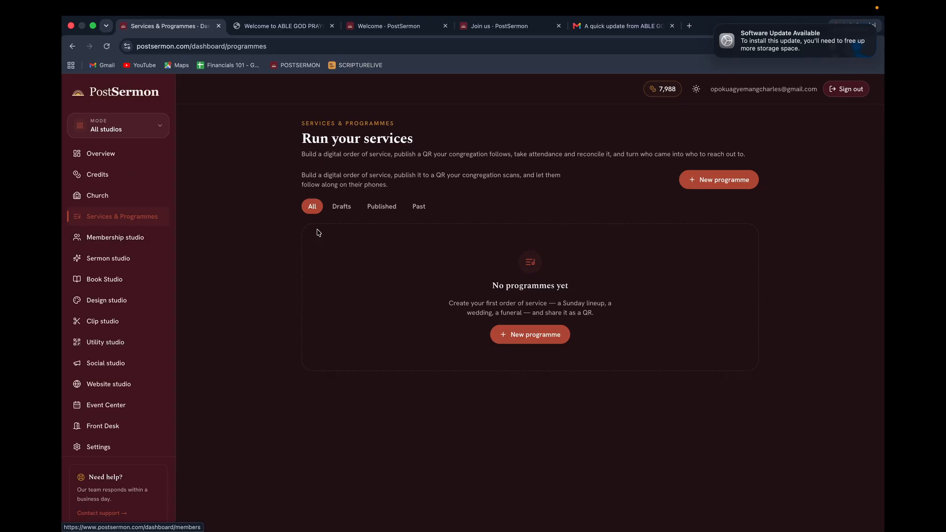
left_click(519, 340)
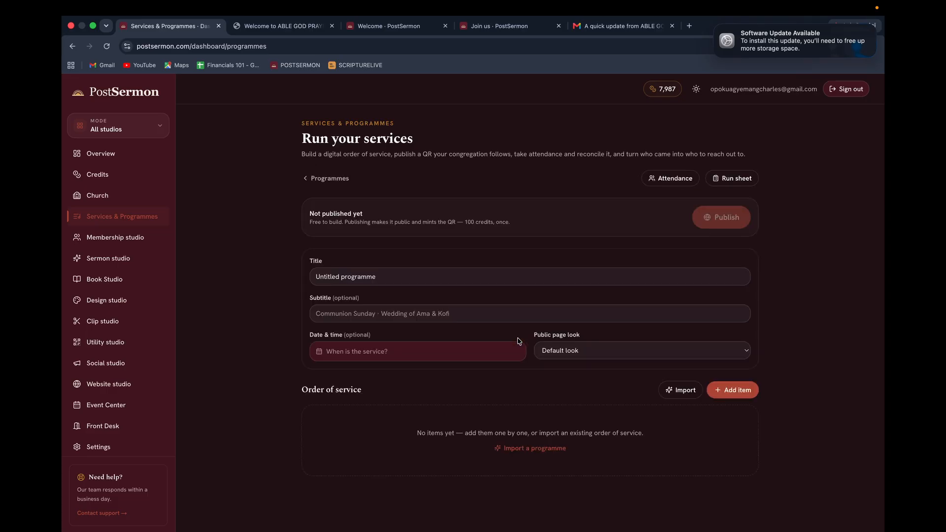
left_click_drag(387, 275, 315, 274)
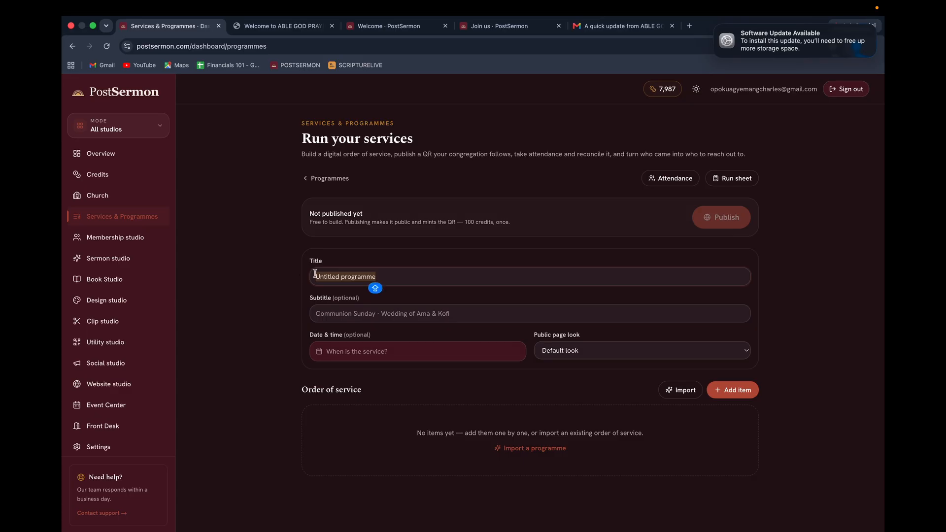
type("SUNDAY")
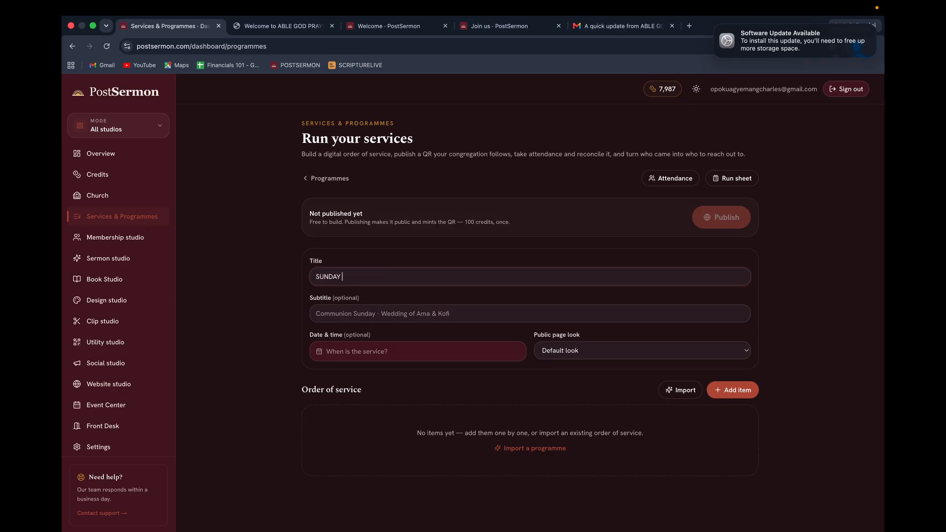
type(" FIRST SERVICE")
left_click(425, 313)
type("THE")
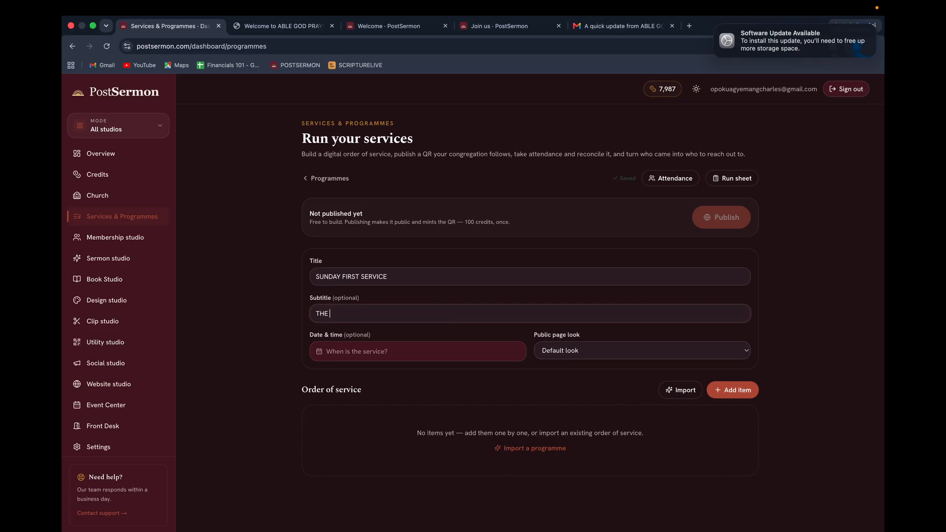
type(" POWER OF GLORY")
Schedule it for Fri, 17 Jul 2026 at 4:40 AM, keeping the Default public page look.
left_click(405, 351)
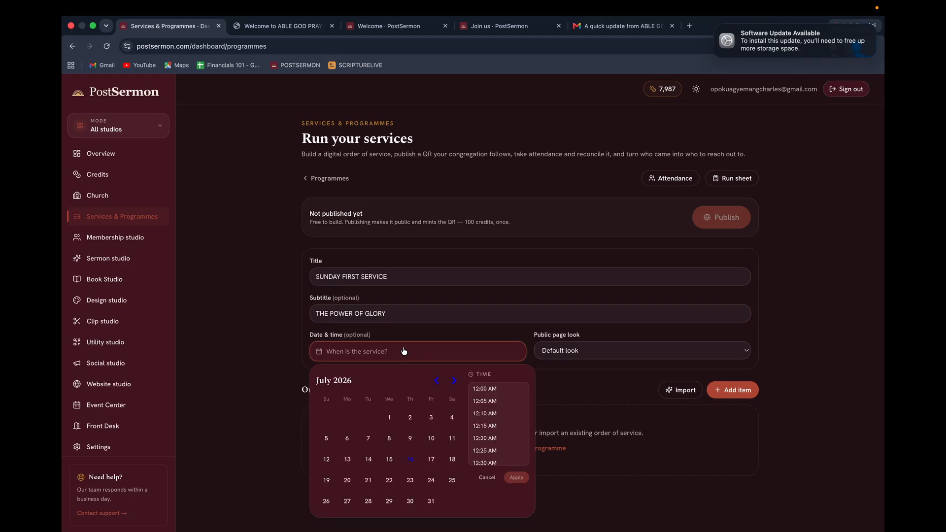
left_click(431, 460)
scroll(491, 432, "down", 10)
left_click(492, 432)
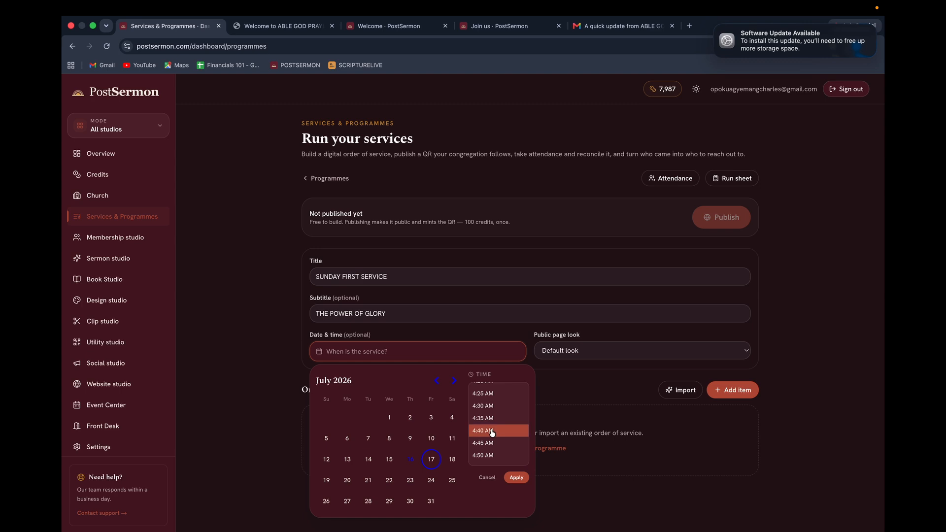
left_click(516, 477)
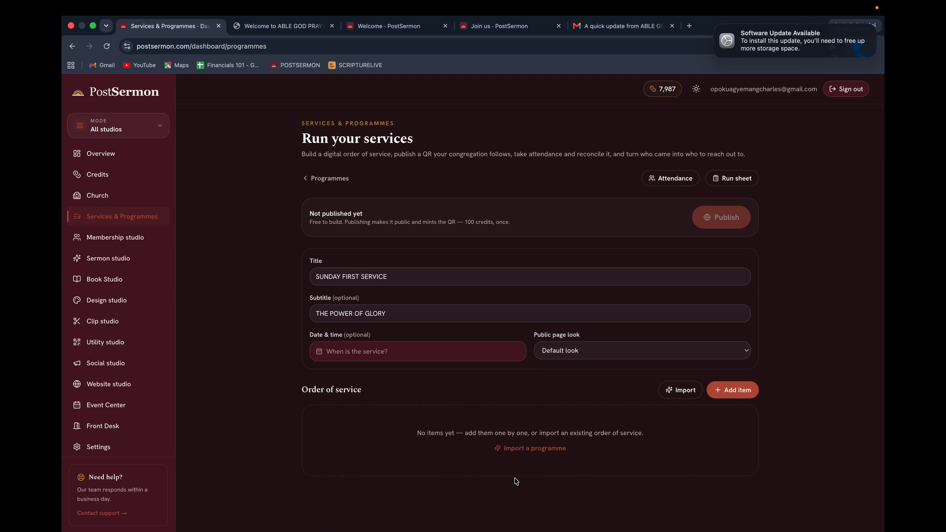
left_click(591, 355)
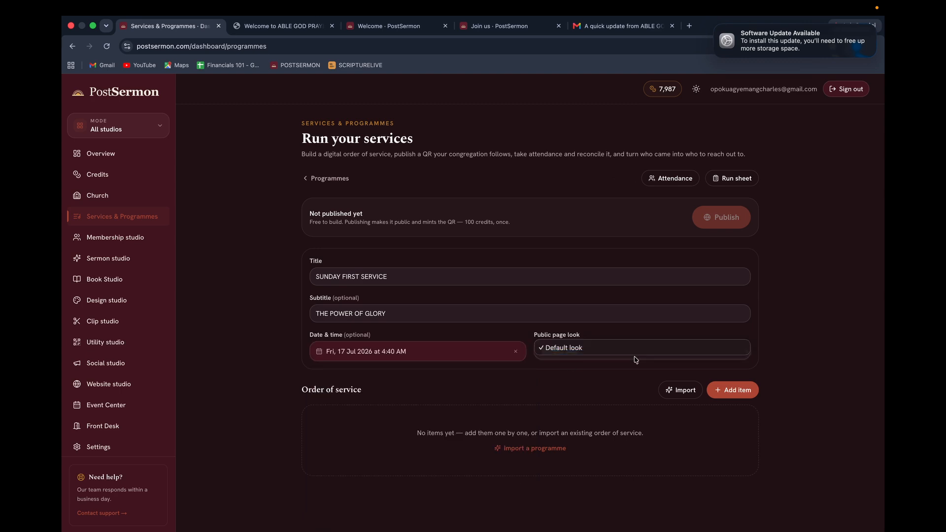
left_click(554, 352)
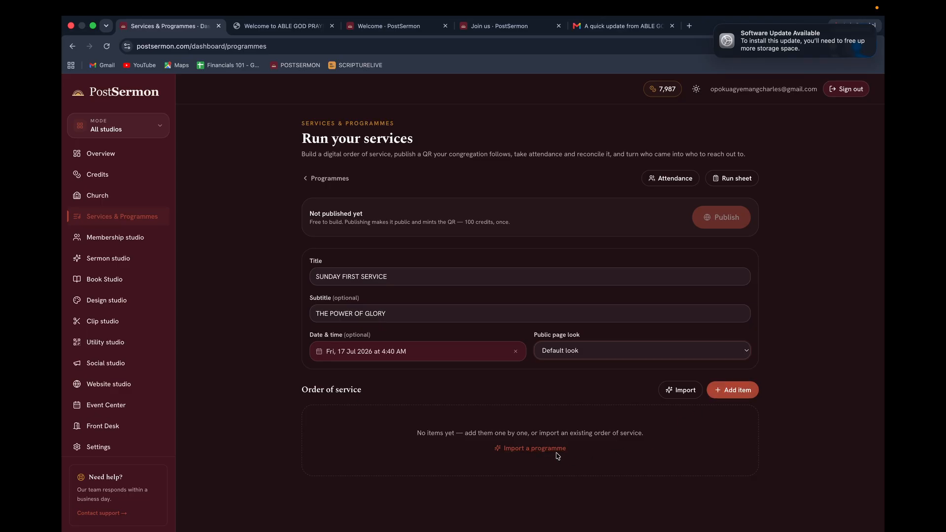
Import the Able God programme PDF with Pro (Claude), yielding 13 items from Opening Prayer to Benediction.
left_click(536, 449)
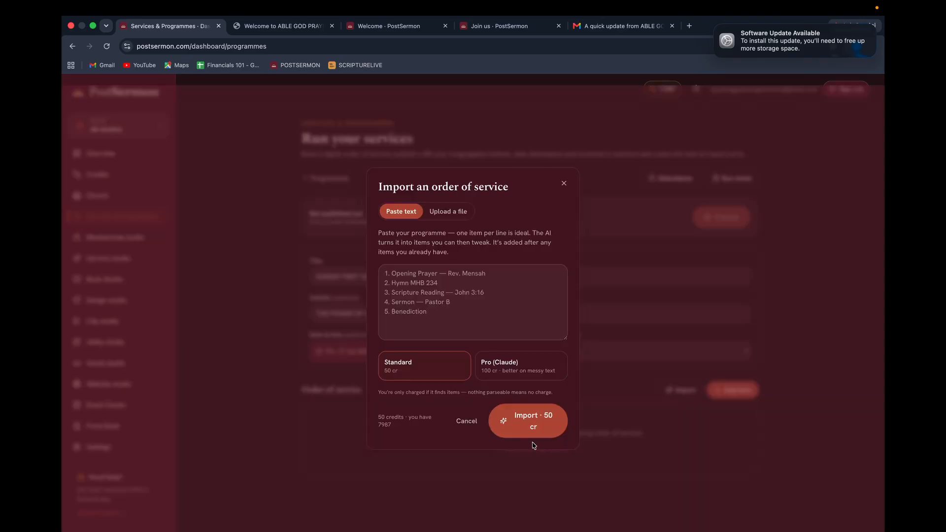
left_click(451, 211)
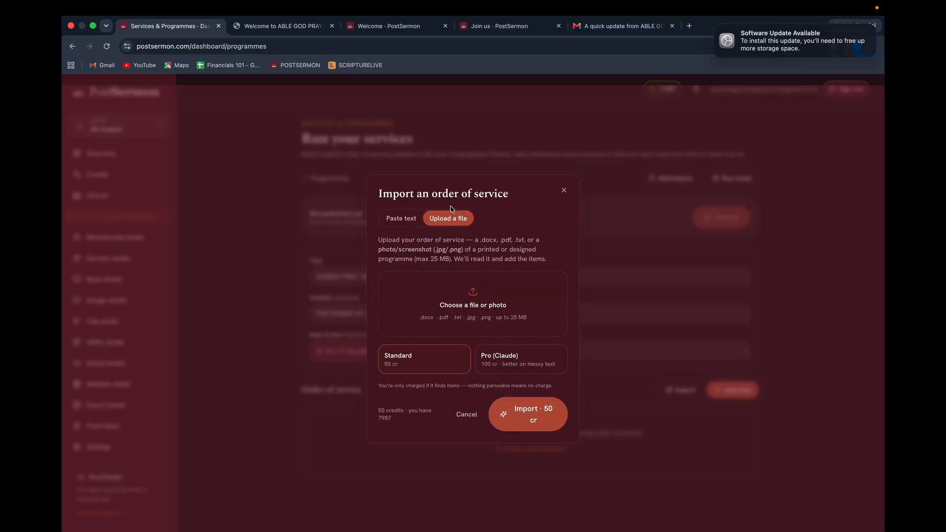
left_click(474, 306)
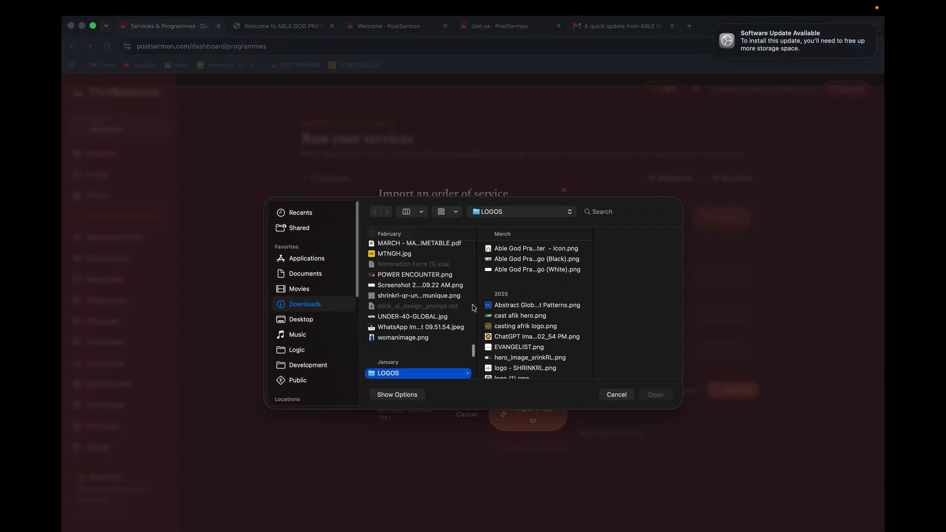
scroll(419, 276, "up", 10)
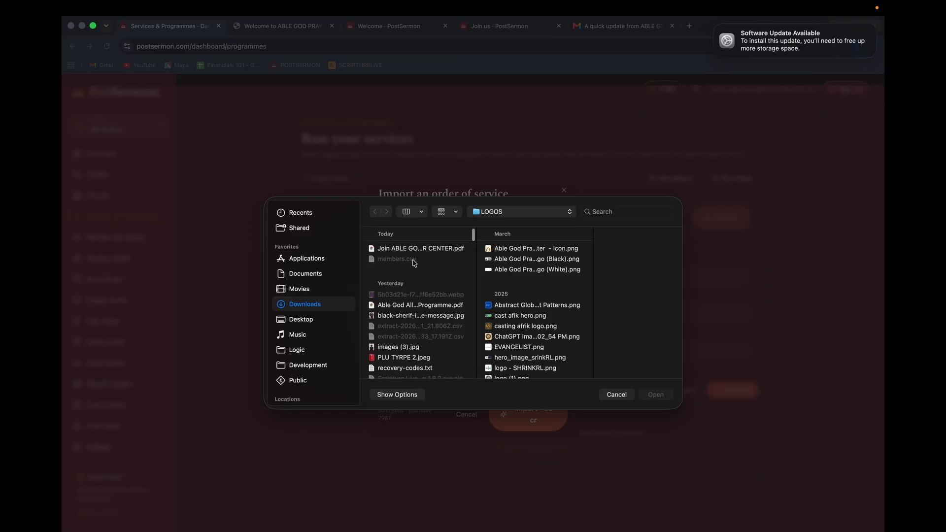
left_click(405, 305)
double_click(405, 306)
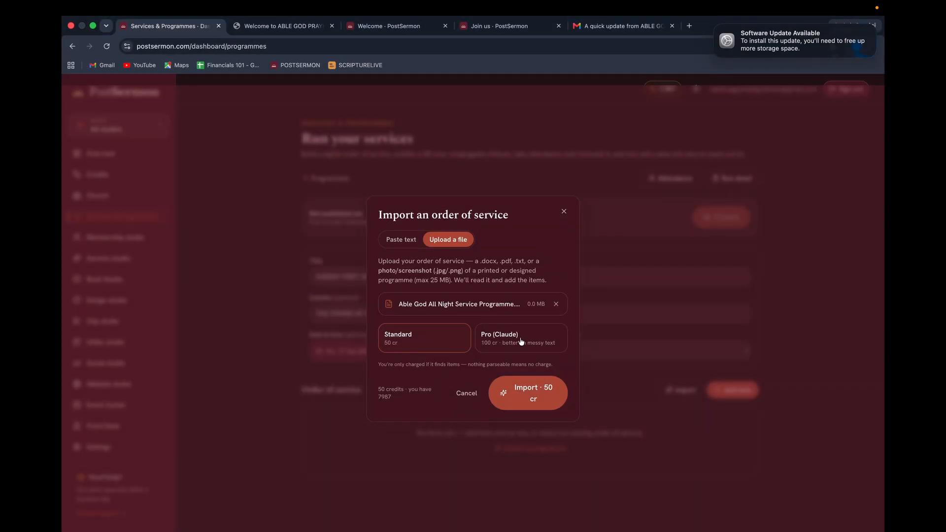
left_click(521, 341)
left_click(524, 395)
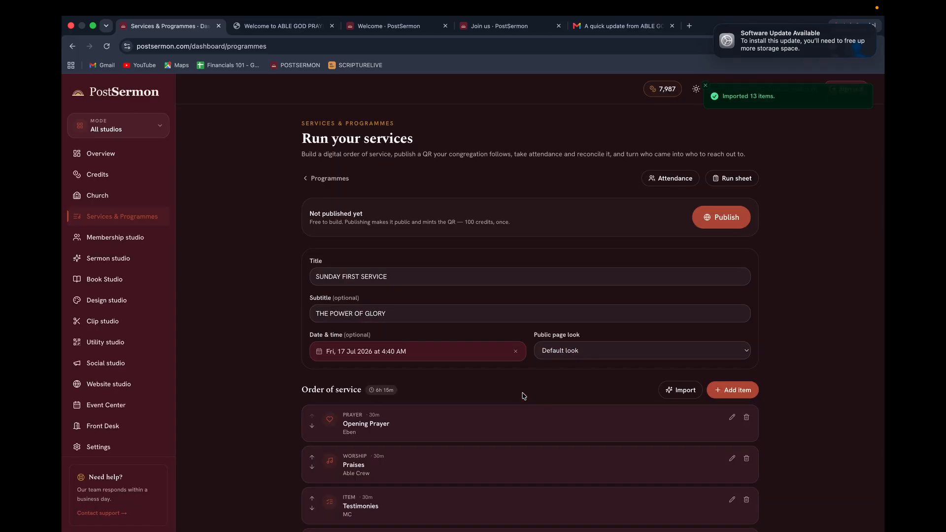
scroll(524, 395, "down", 10)
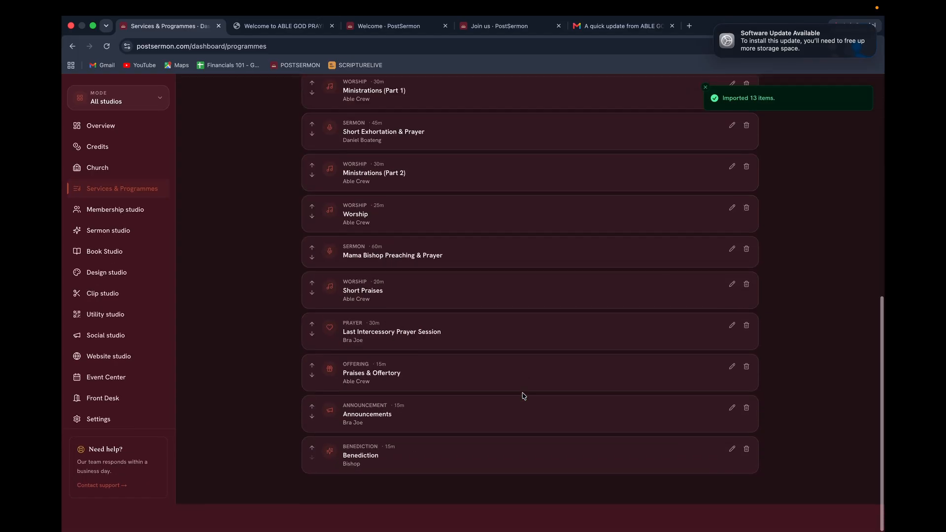
scroll(524, 395, "up", 10)
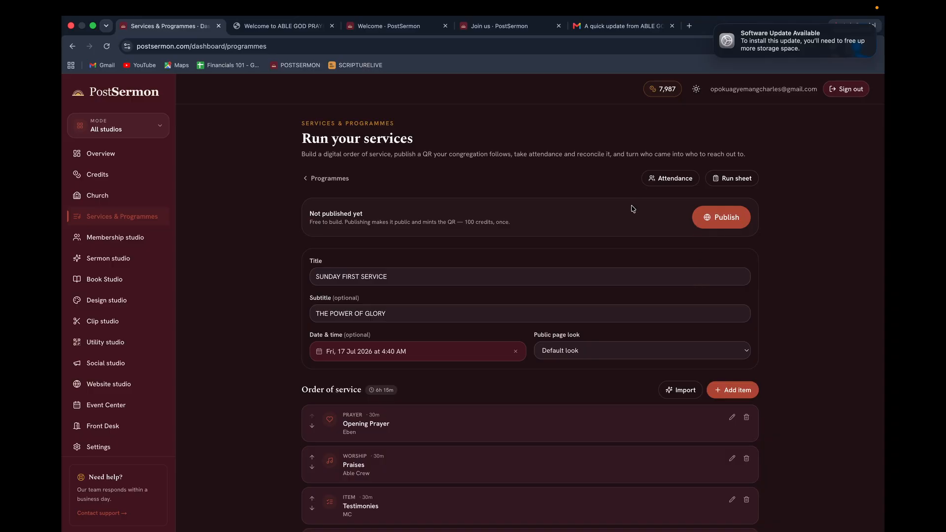
Publish the programme for 100 credits and open its copied public link in a new tab.
left_click(722, 219)
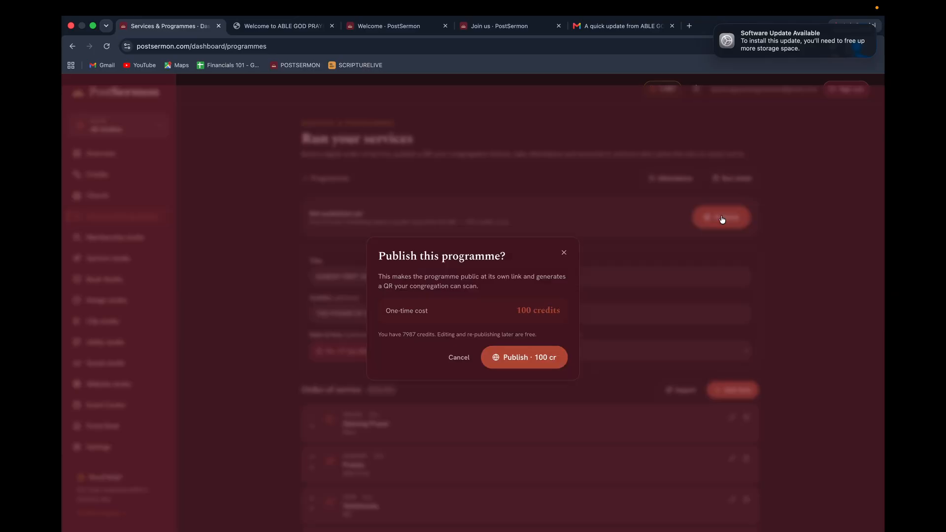
left_click(517, 359)
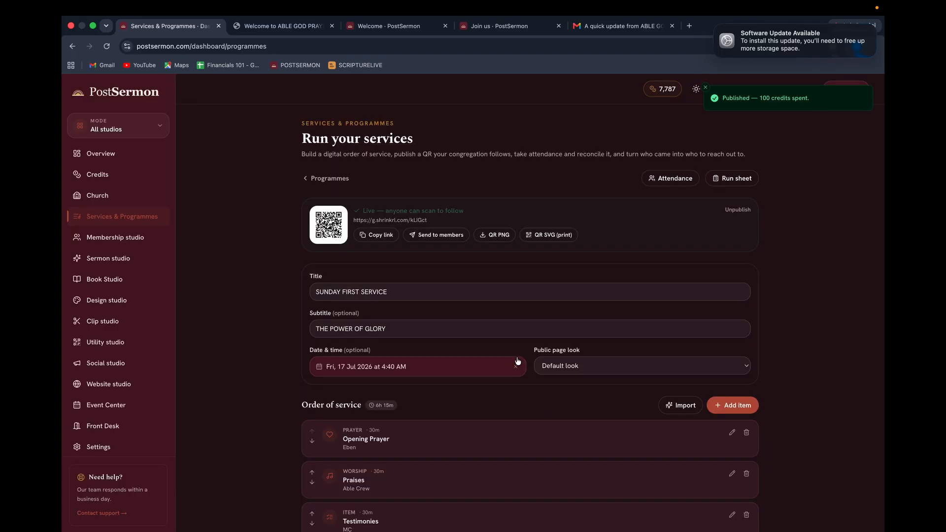
left_click(370, 236)
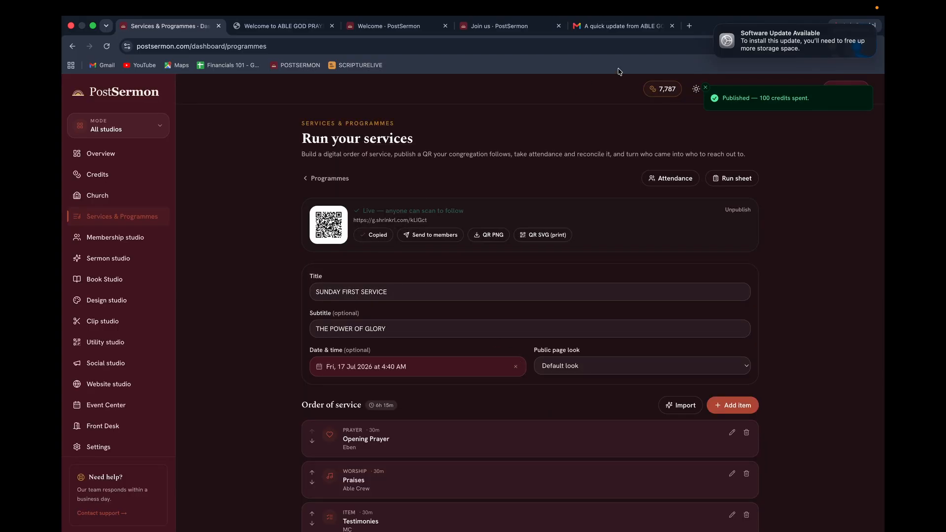
left_click(689, 26)
key("super+v")
key("Return")
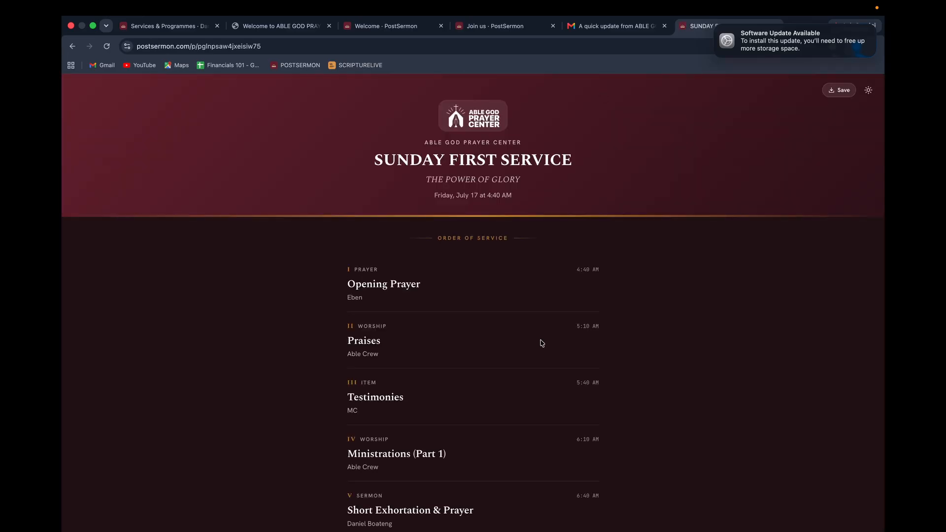
scroll(542, 343, "down", 15)
scroll(543, 343, "up", 14)
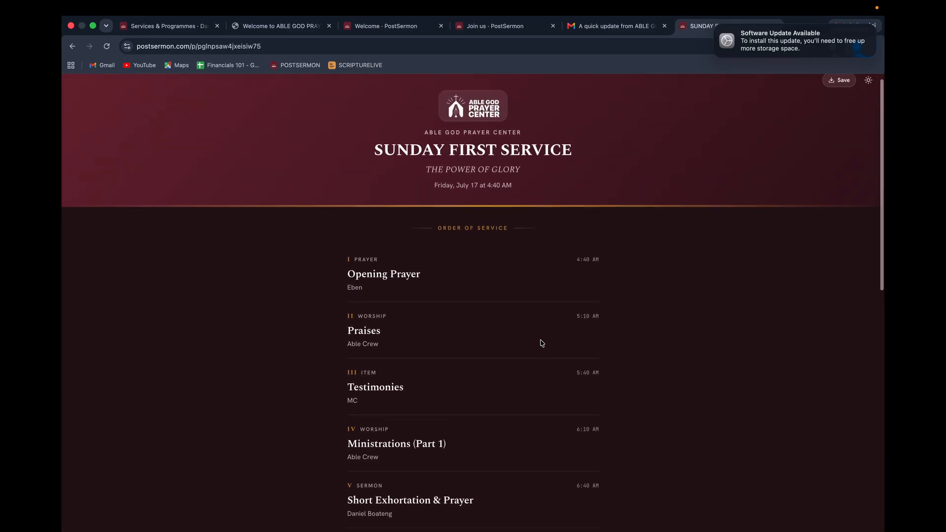
scroll(542, 343, "down", 15)
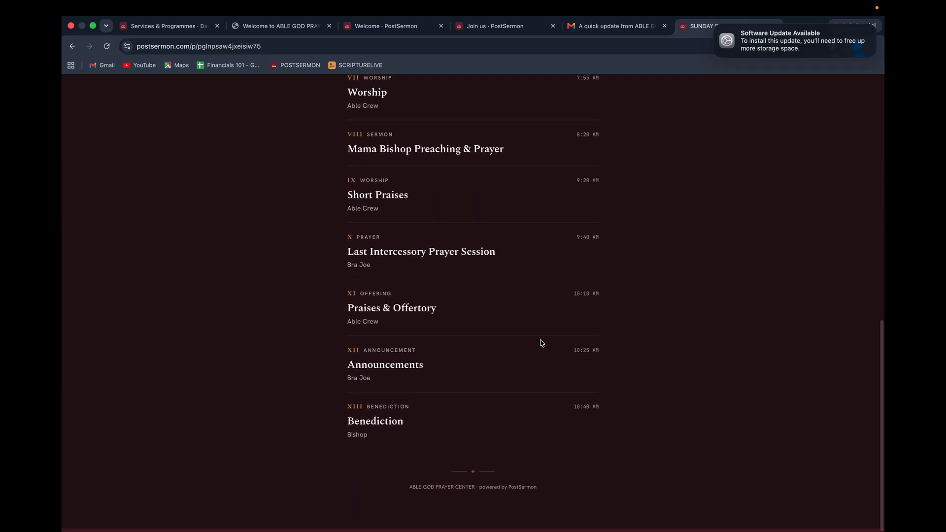
scroll(543, 343, "up", 15)
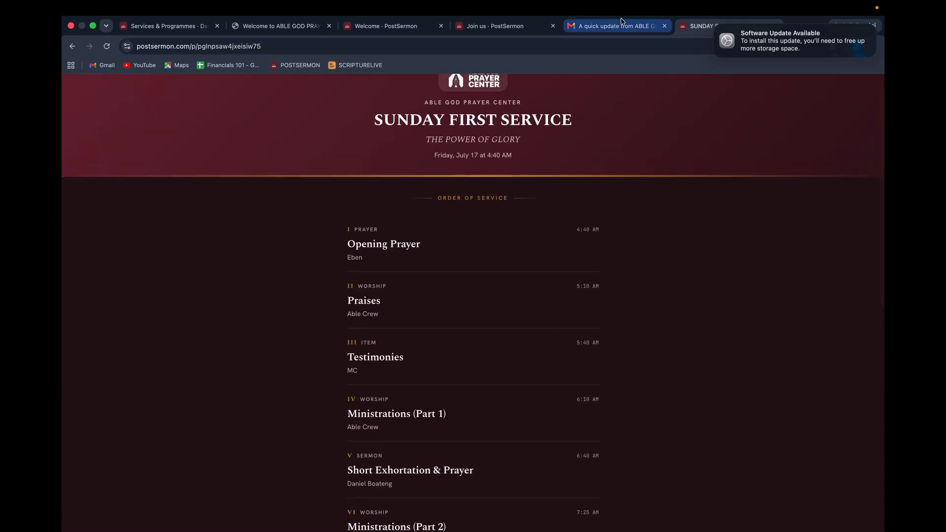
Look over the join, welcome and QR confirmation tabs, then return to the programme dashboard.
left_click(498, 27)
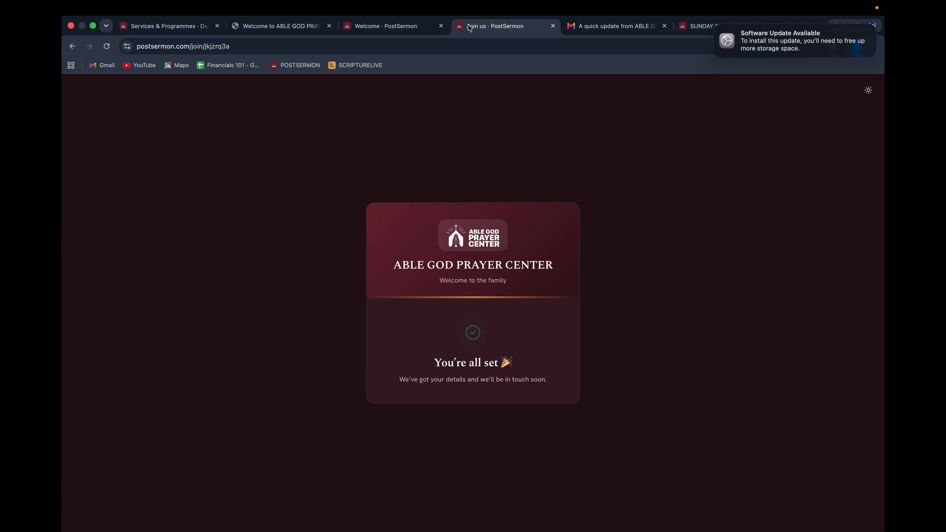
left_click(409, 26)
left_click(276, 27)
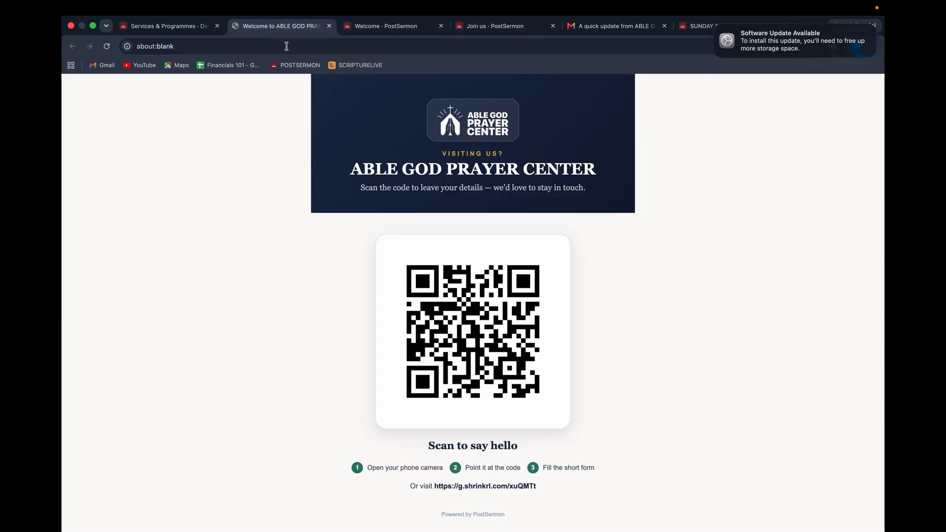
left_click(179, 26)
scroll(450, 358, "down", 3)
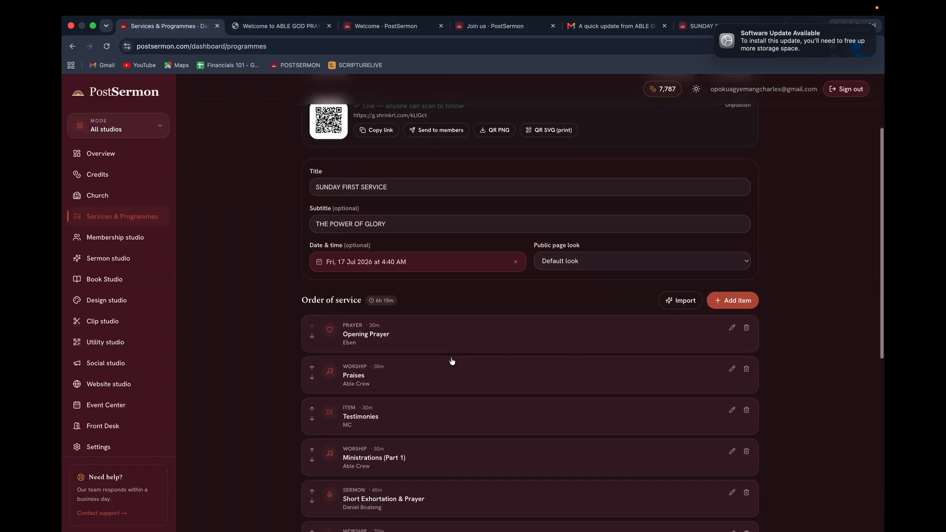
scroll(450, 359, "up", 3)
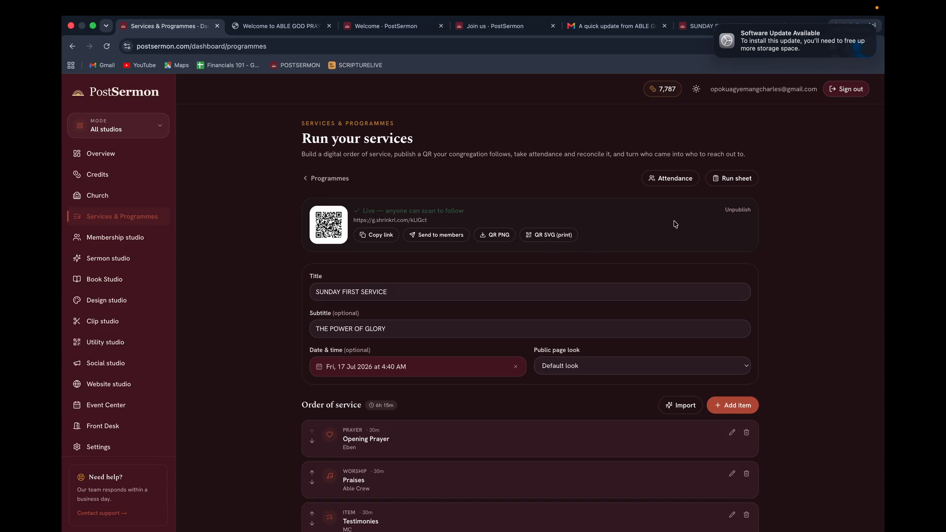
View the QR code full size, then show the run sheet timing 13 items from 4:40 AM.
left_click(326, 228)
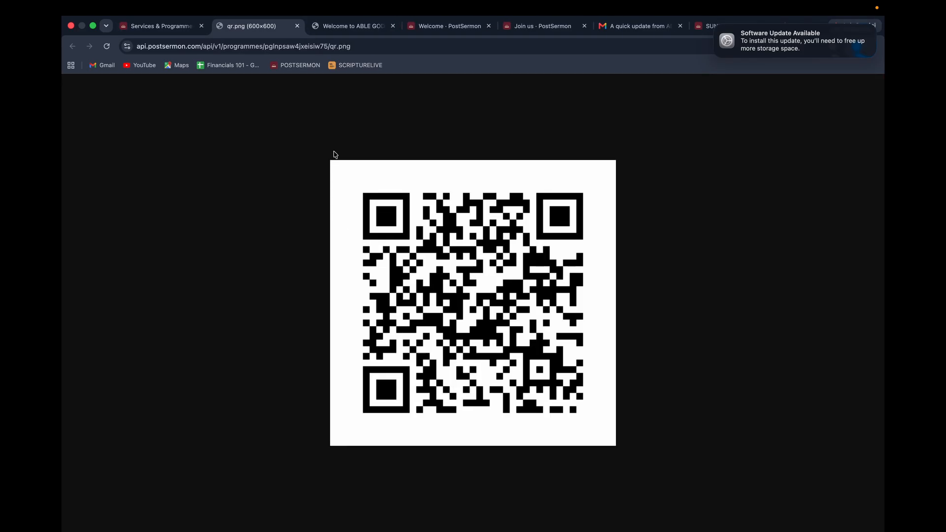
left_click(167, 30)
scroll(507, 401, "down", 3)
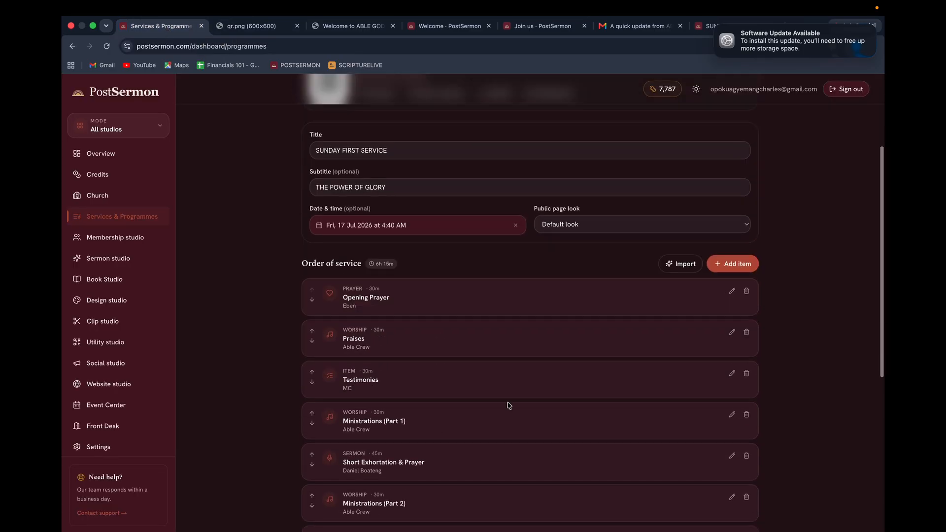
left_click(731, 267)
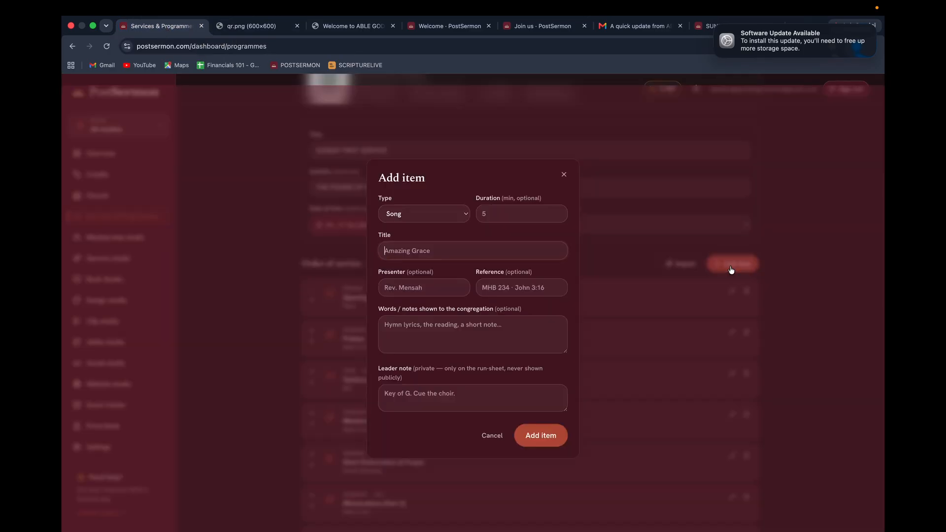
left_click(565, 175)
scroll(596, 321, "up", 3)
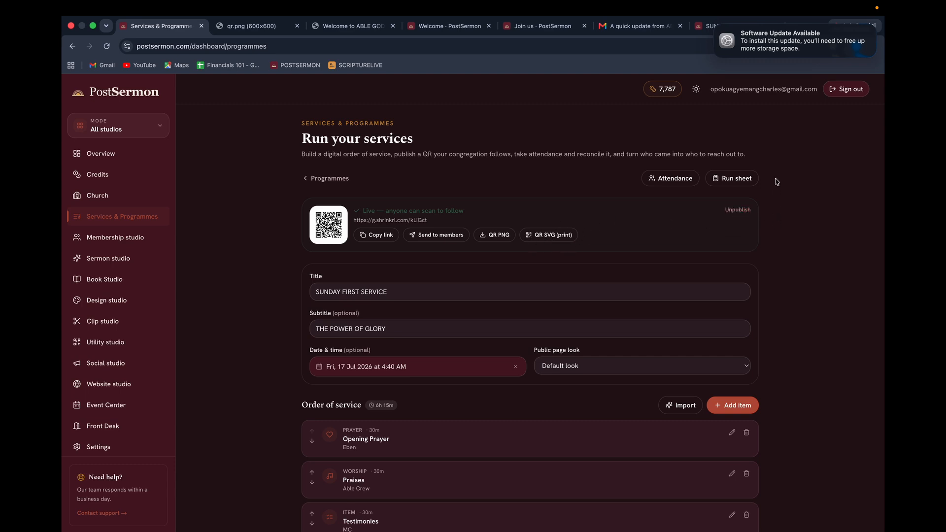
left_click(734, 179)
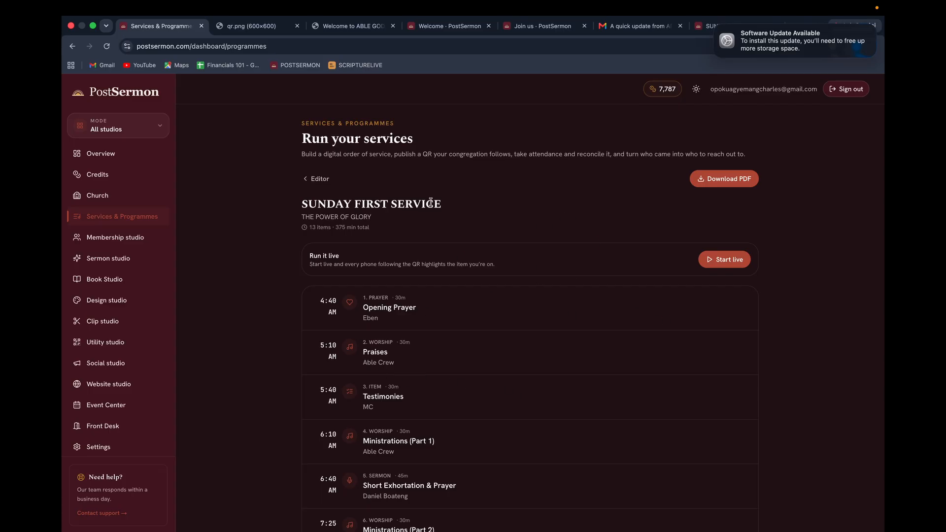
Go back to the SUNDAY FIRST SERVICE editor and open its Attendance page, which lists 100 members.
left_click(317, 179)
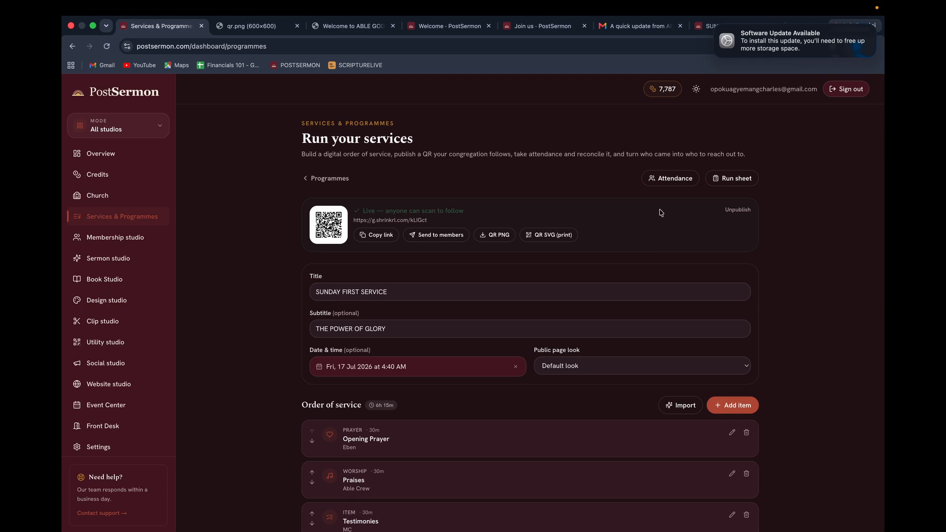
left_click(666, 179)
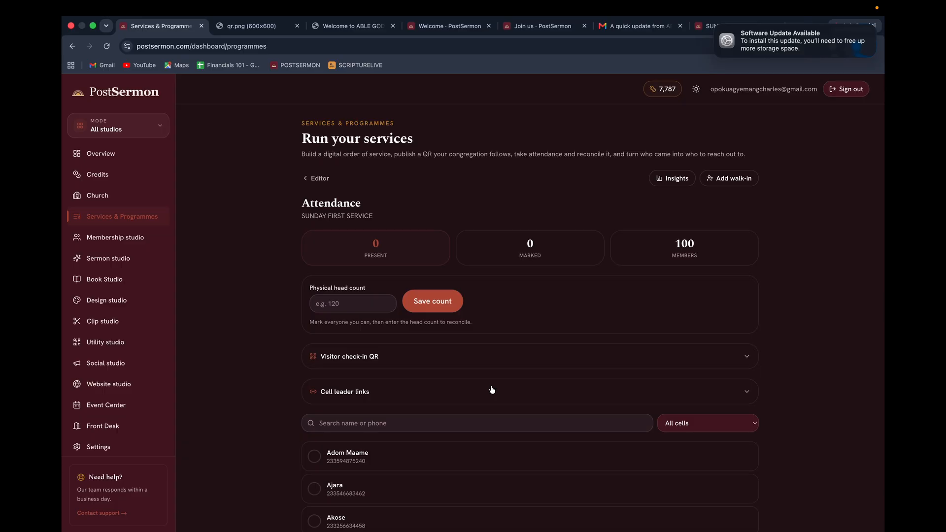
Expand the Visitor check-in QR section on the attendance page.
scroll(492, 390, "down", 15)
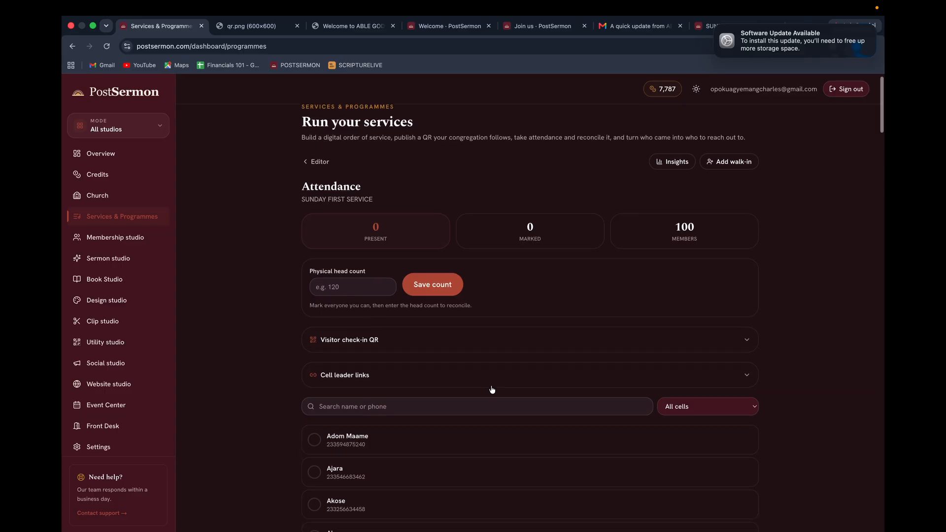
scroll(491, 389, "down", 20)
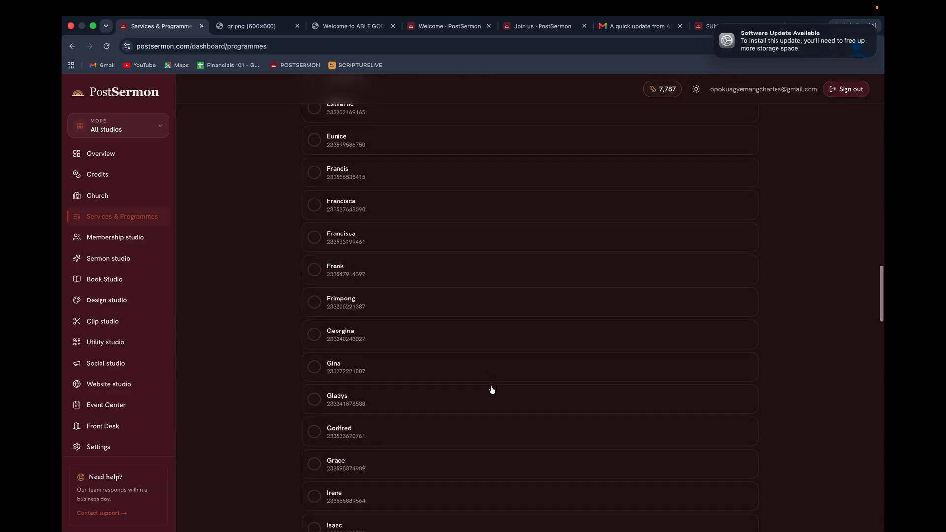
scroll(492, 390, "up", 20)
scroll(492, 389, "up", 10)
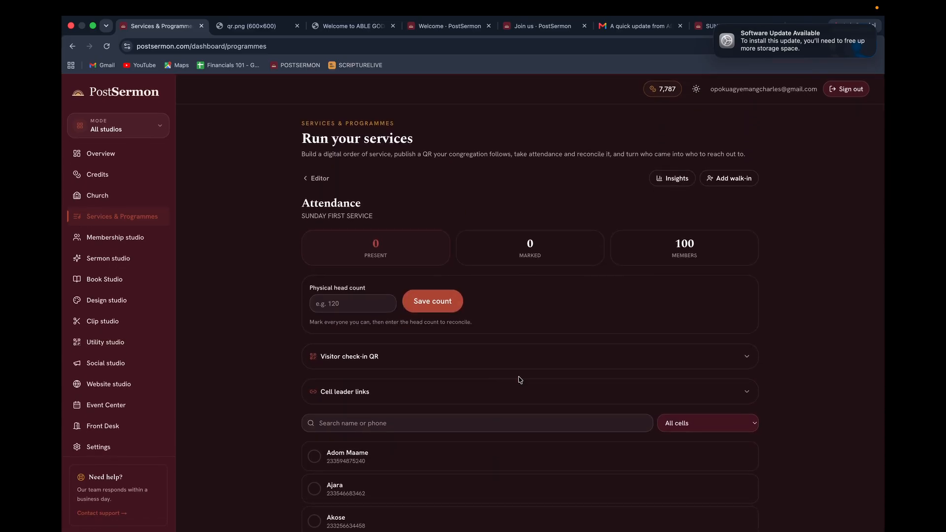
left_click(744, 357)
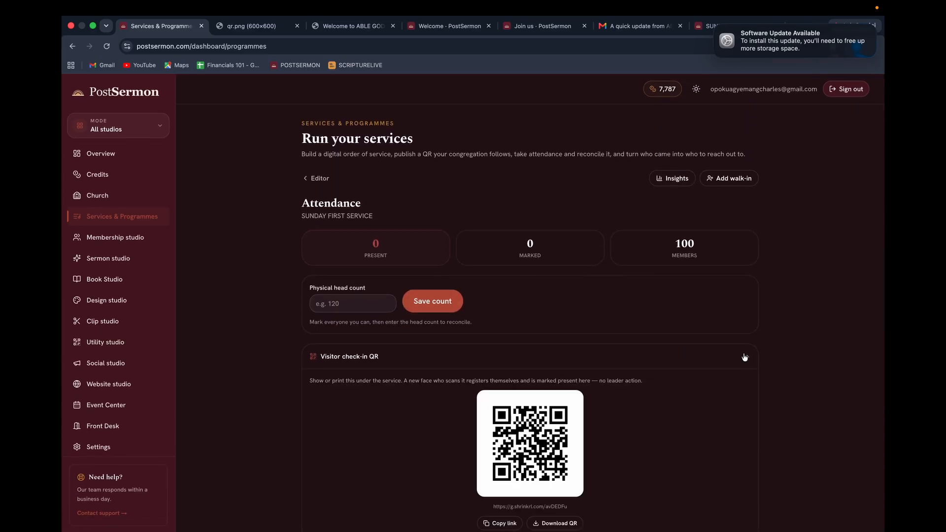
Mark the first, third and fifth members present, for 3 present and 3 marked.
scroll(591, 361, "down", 5)
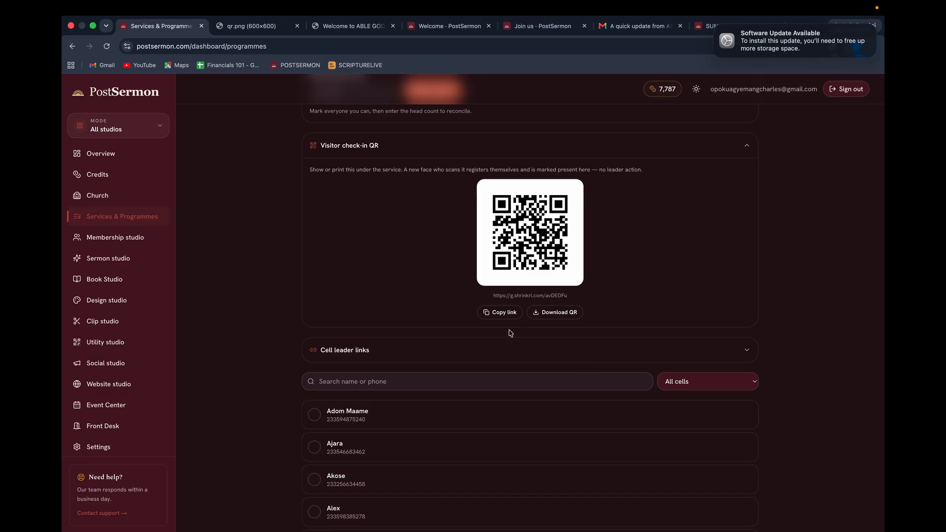
left_click(314, 415)
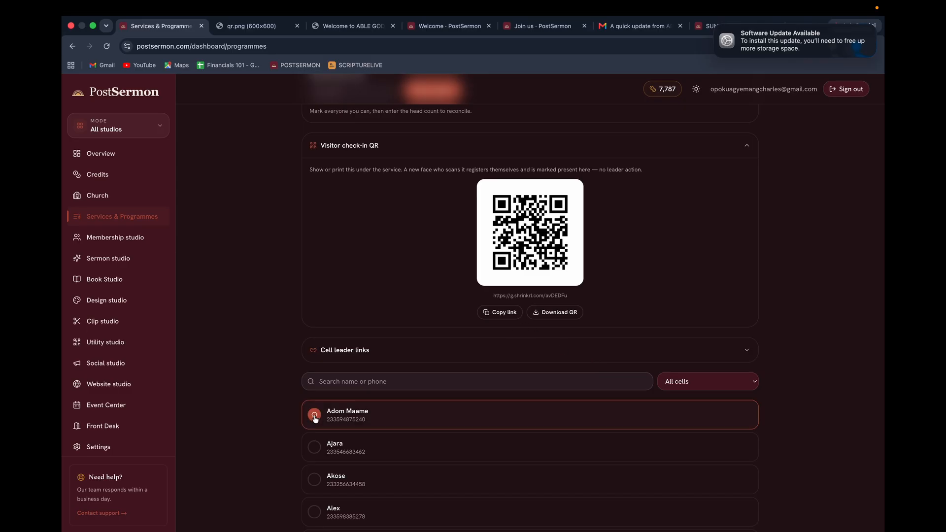
left_click(316, 481)
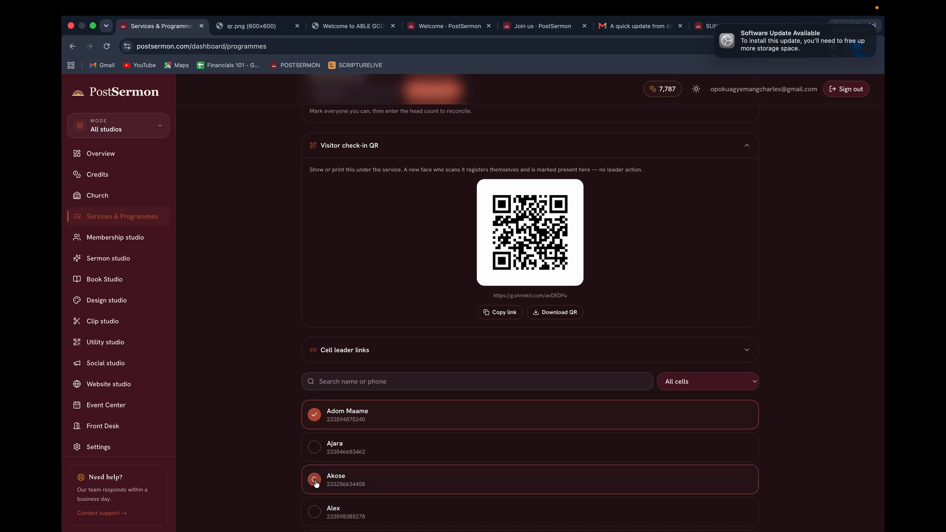
scroll(340, 480, "down", 3)
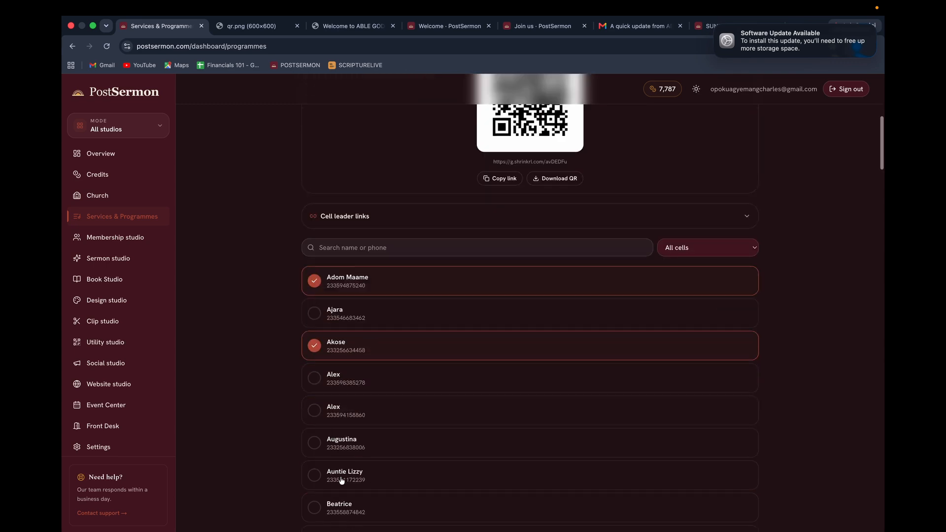
left_click(315, 412)
scroll(535, 291, "up", 6)
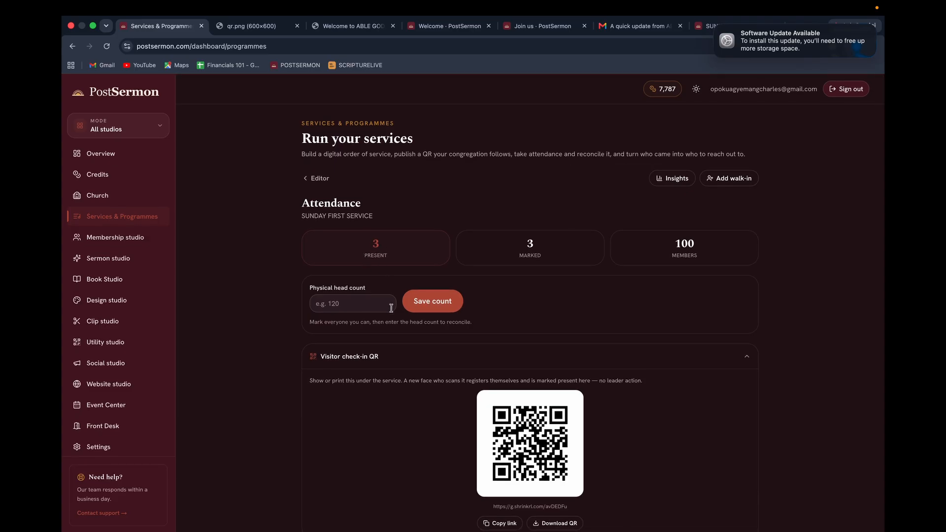
scroll(491, 401, "down", 2)
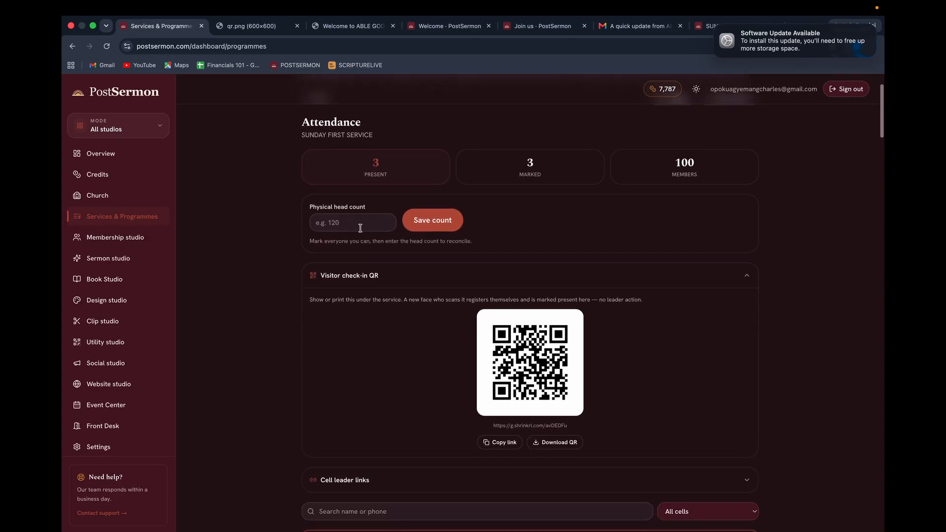
scroll(434, 446, "down", 5)
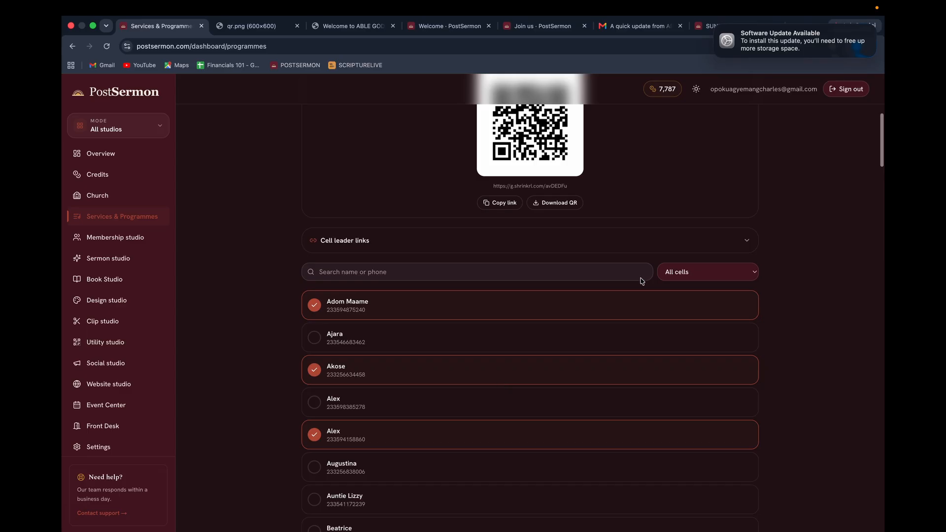
Create a cell leader link for cell CELL 1 MEMBERS with label CELL 1 AMA, then copy the link.
left_click(746, 245)
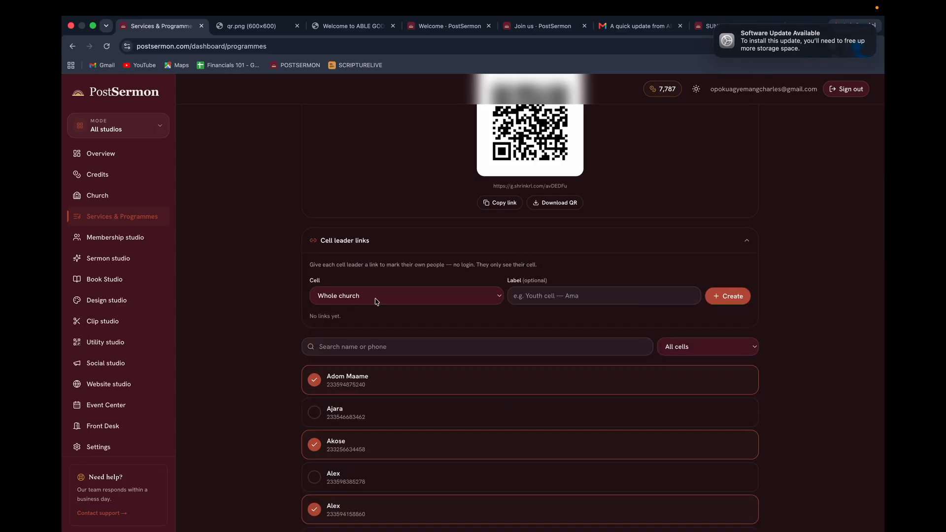
left_click(429, 302)
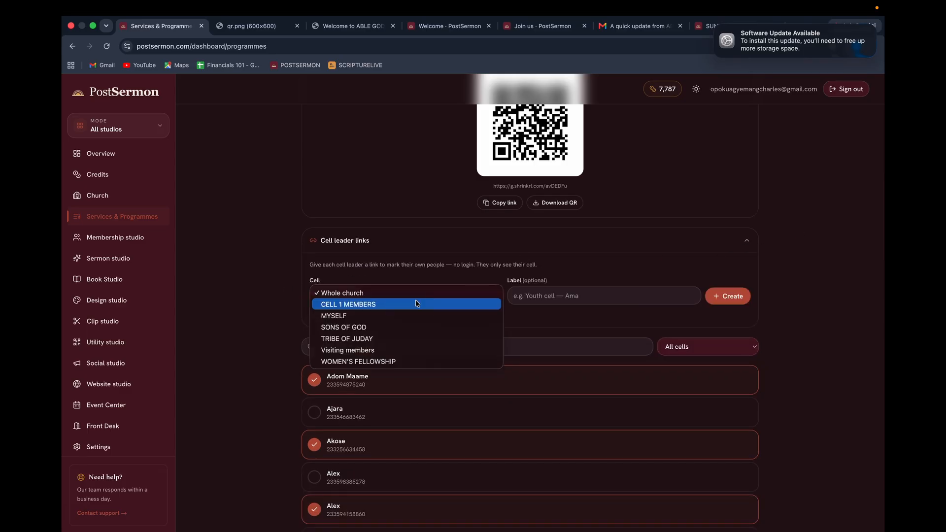
left_click(394, 305)
left_click(547, 300)
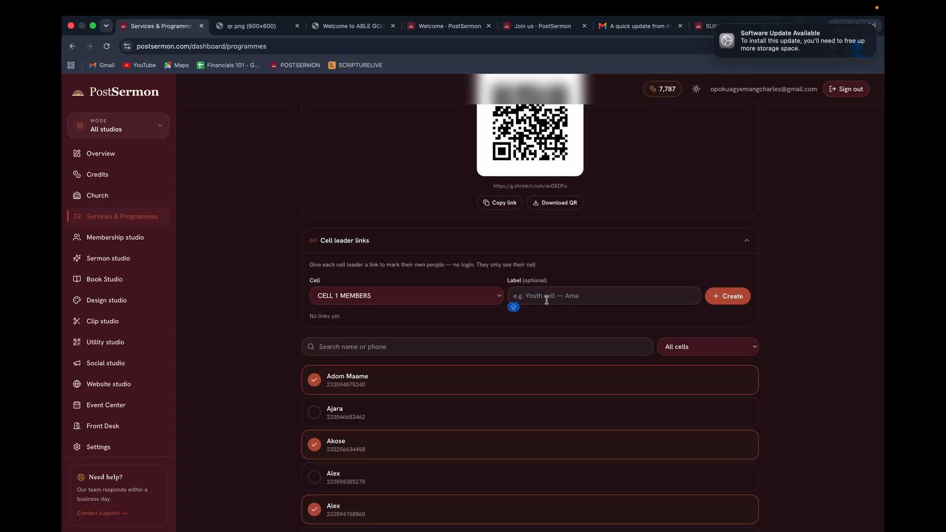
type("CE")
key("BackSpace")
type("1 AMA")
left_click(726, 299)
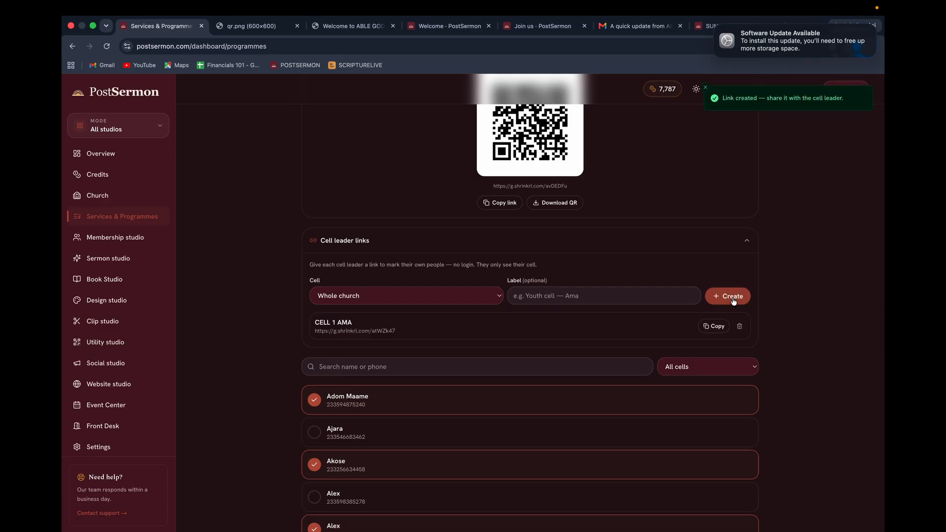
left_click(717, 326)
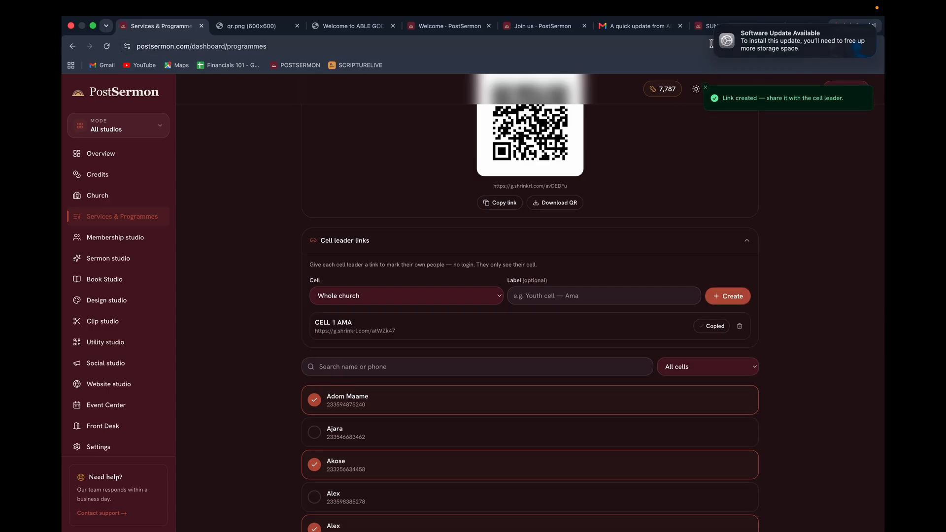
Load the copied cell leader link in a new tab and mark the second member present (4/5).
key("super+t")
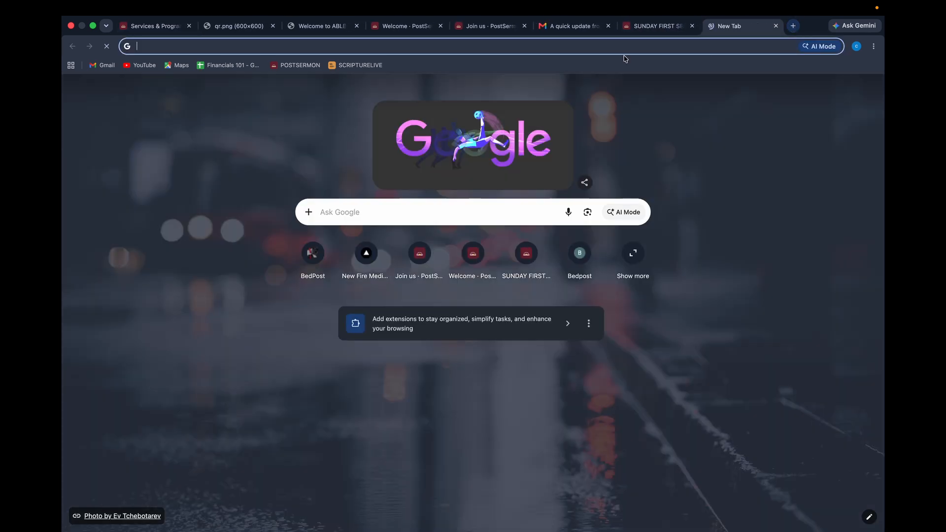
key("super+v")
key("Return")
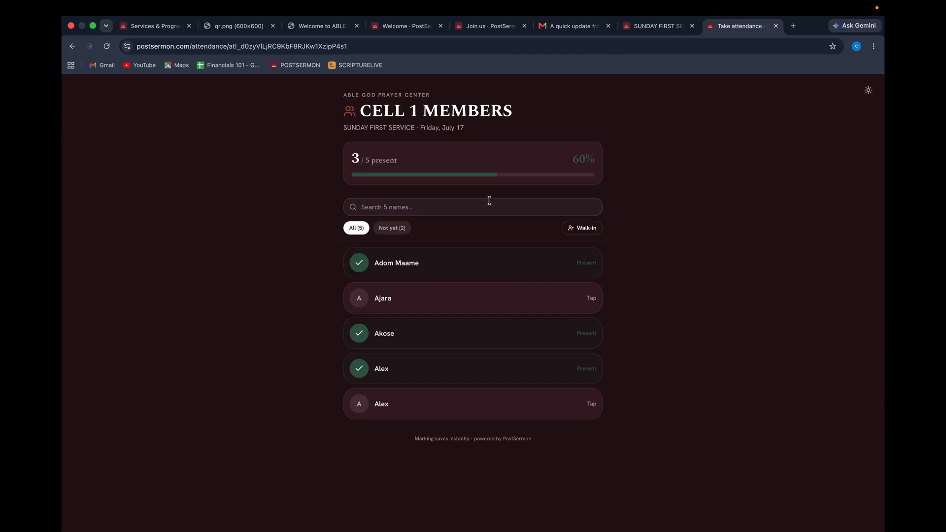
left_click(404, 208)
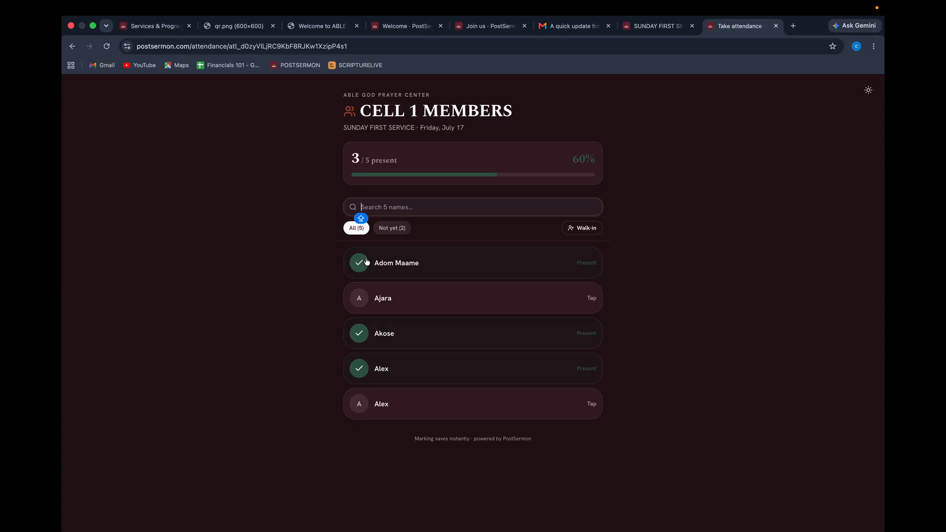
left_click(359, 300)
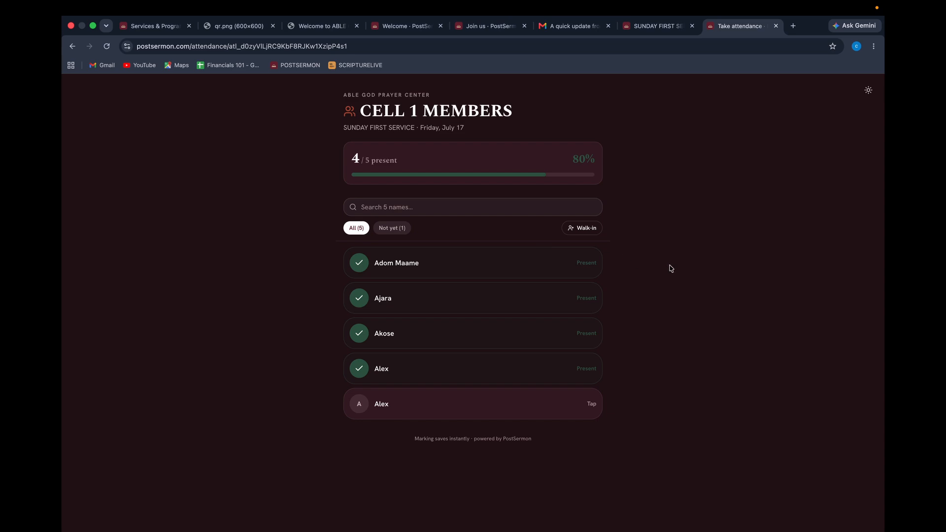
Add a walk-in with their first name, last name and phone number, marked present (5/6).
left_click(581, 228)
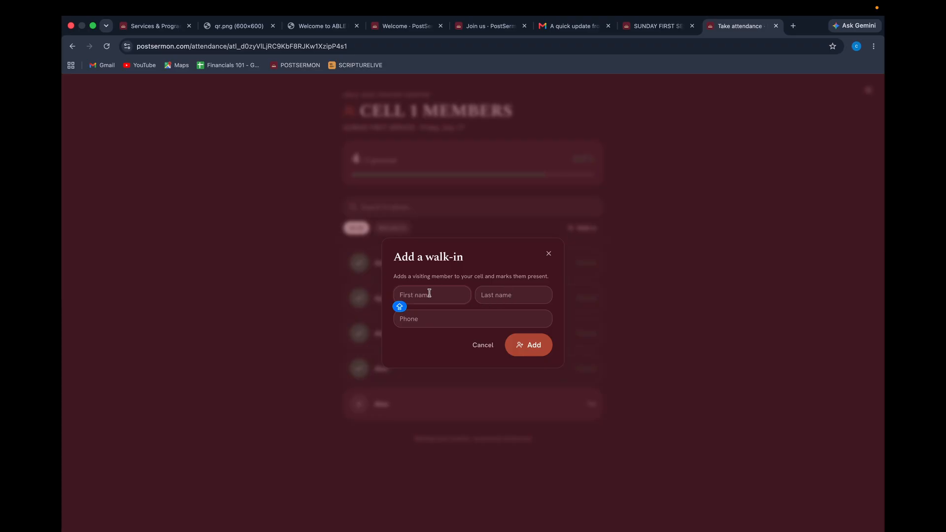
left_click(511, 296)
left_click(461, 318)
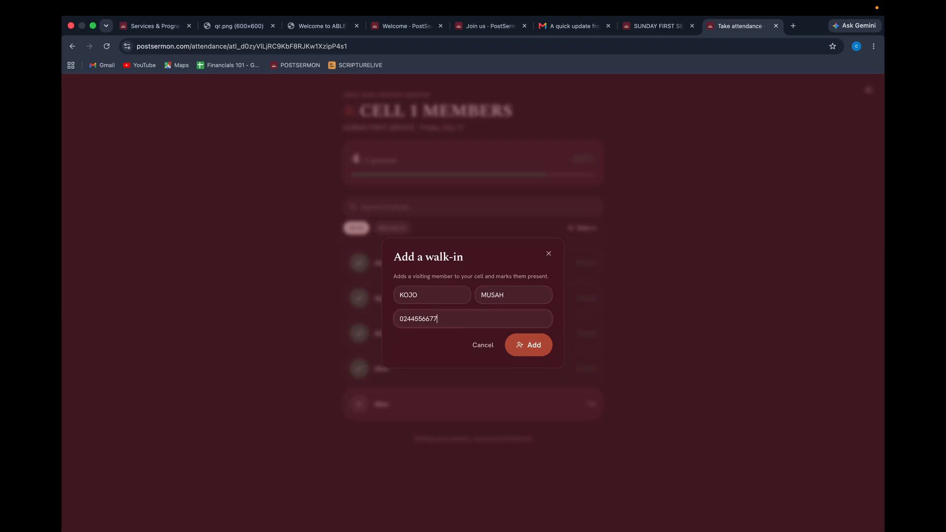
left_click(532, 345)
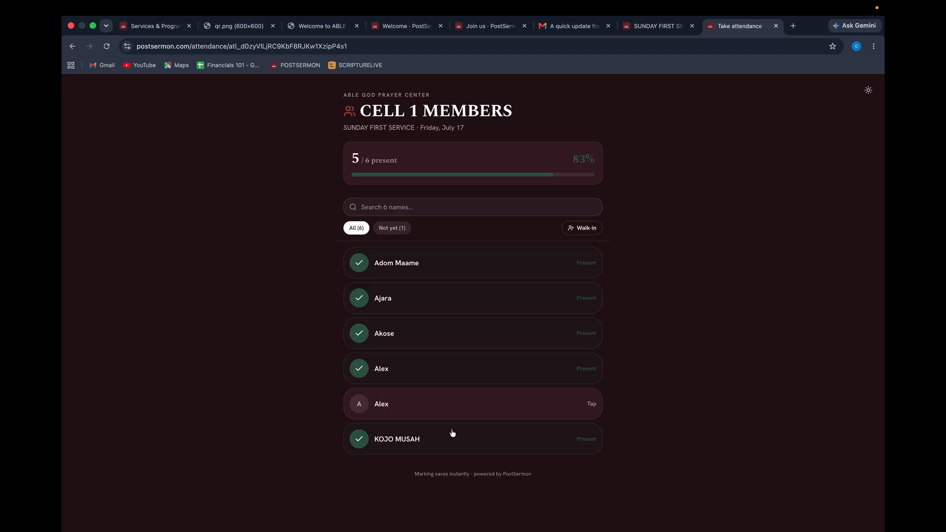
Toggle the fifth row on and off, unmark the first member (4/6), then view the order-of-service page.
left_click(356, 403)
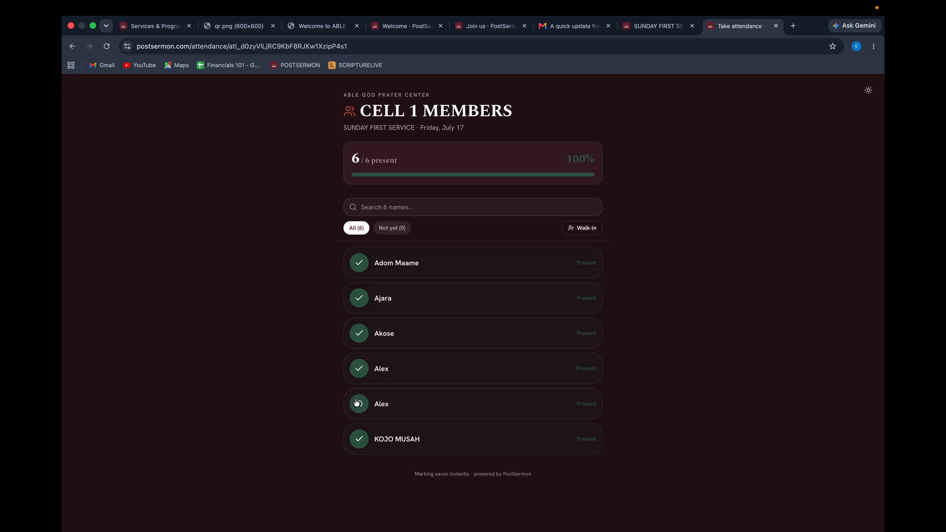
left_click(357, 403)
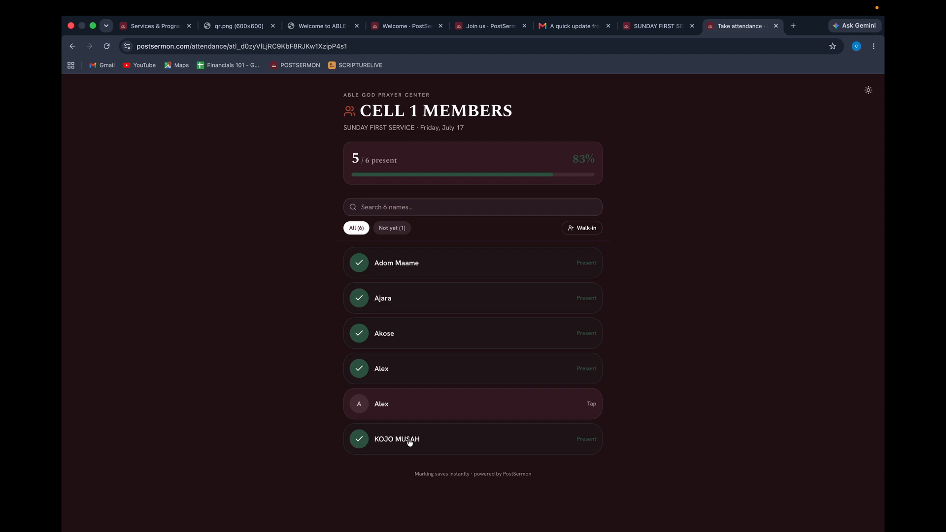
left_click(360, 266)
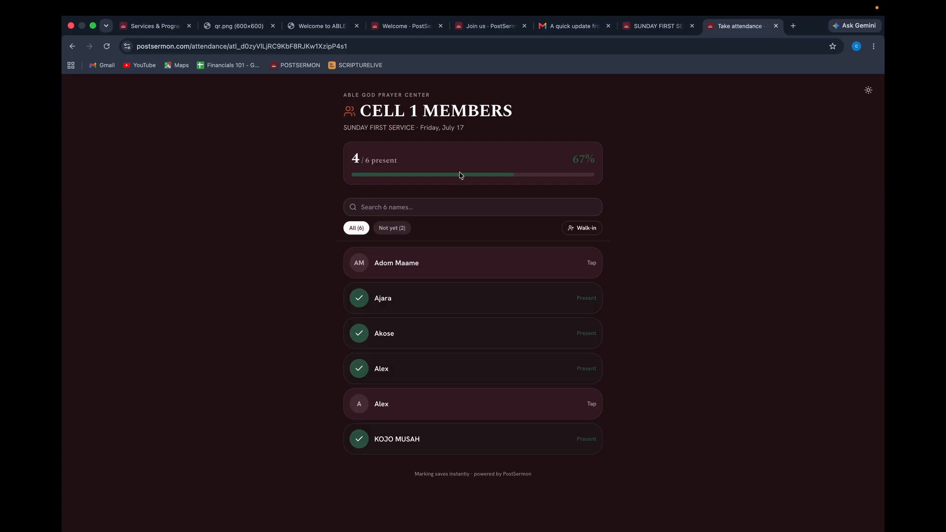
left_click(646, 30)
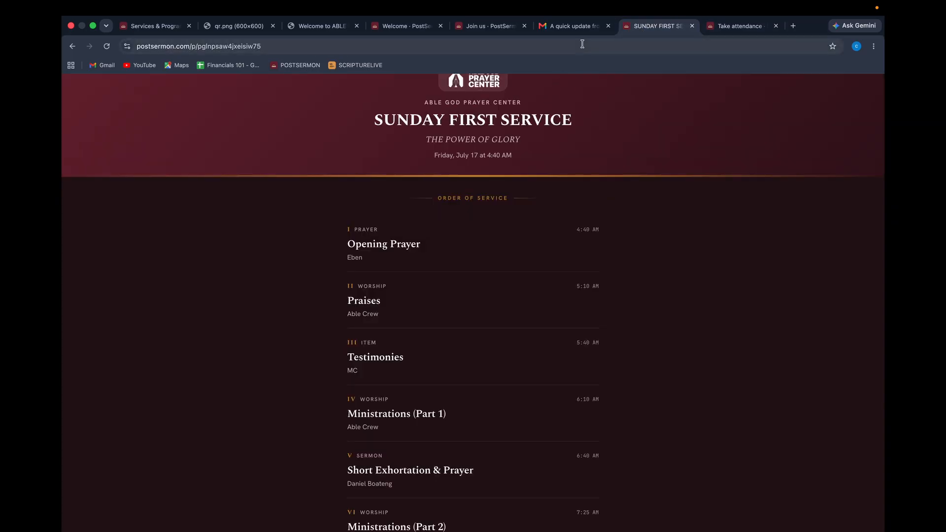
Go back to the service attendance page, copy the visitor check-in link, and open a blank tab.
left_click(489, 29)
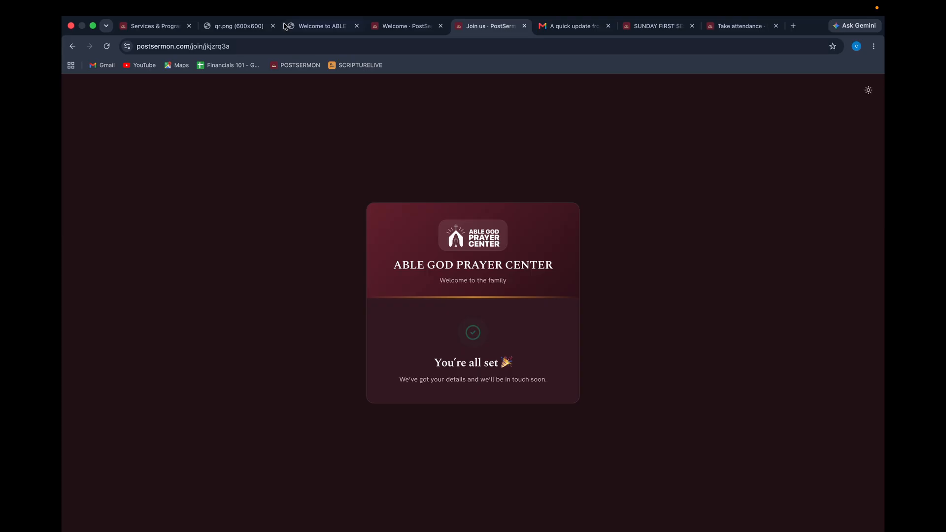
left_click(397, 28)
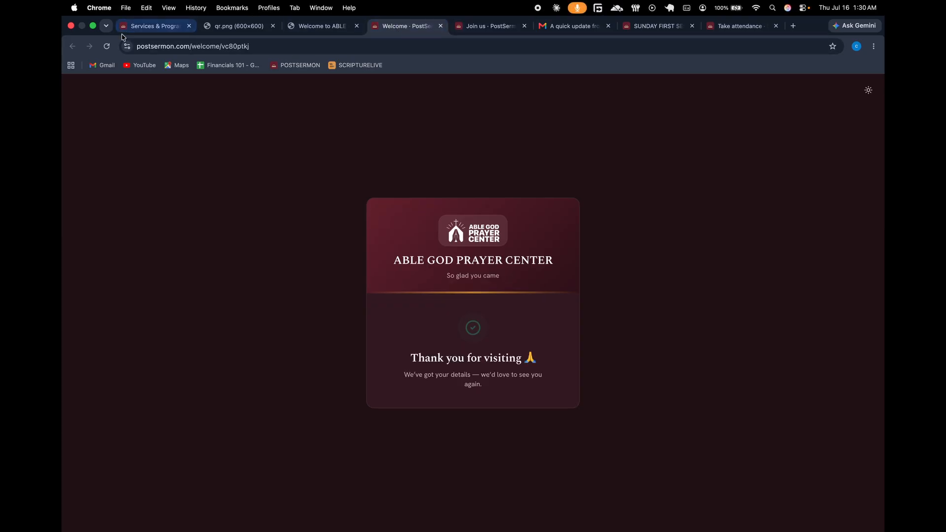
left_click(150, 26)
scroll(339, 284, "up", 1)
scroll(338, 284, "up", 5)
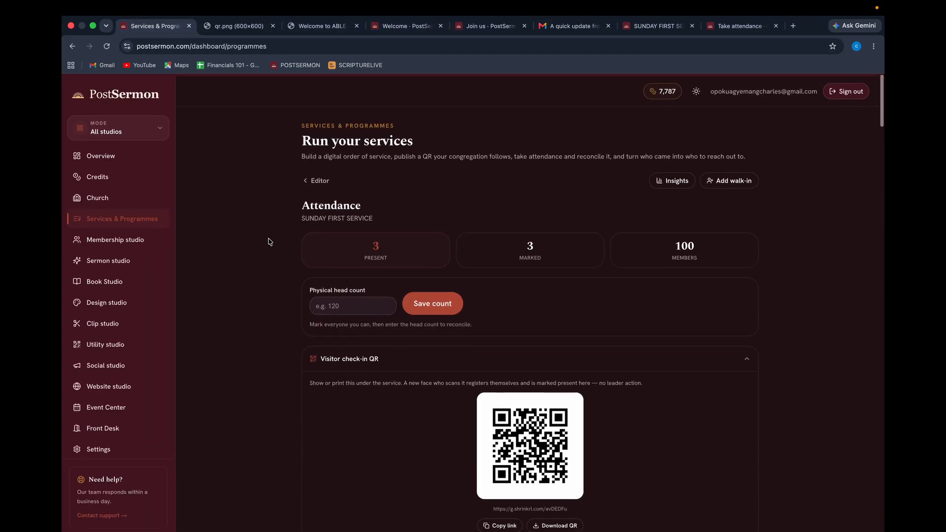
scroll(511, 254, "down", 3)
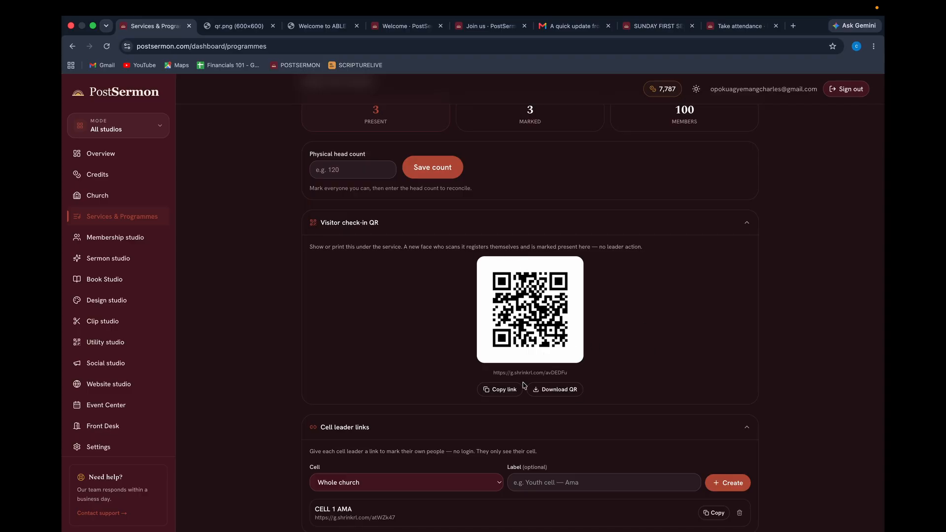
left_click(507, 392)
left_click(793, 26)
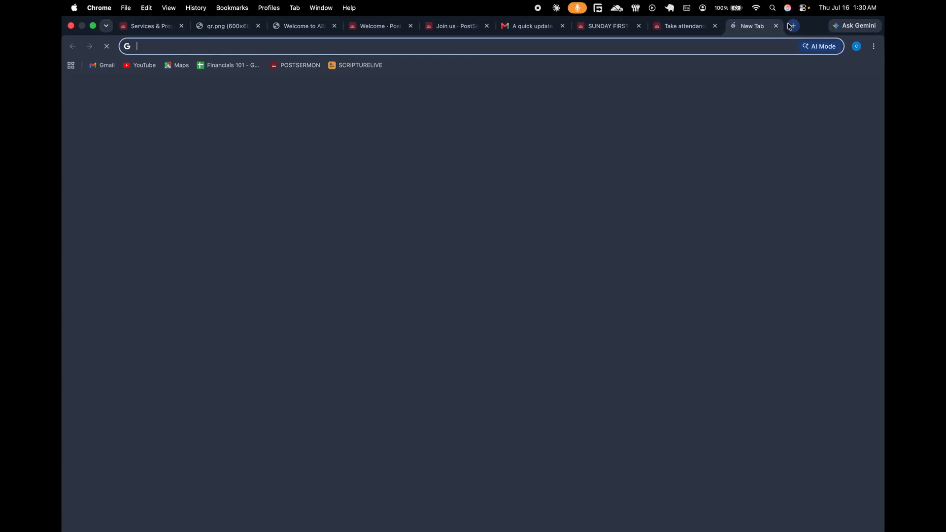
Load the copied check-in link to view the visitor welcome sign-up form.
key("super+v")
key("Return")
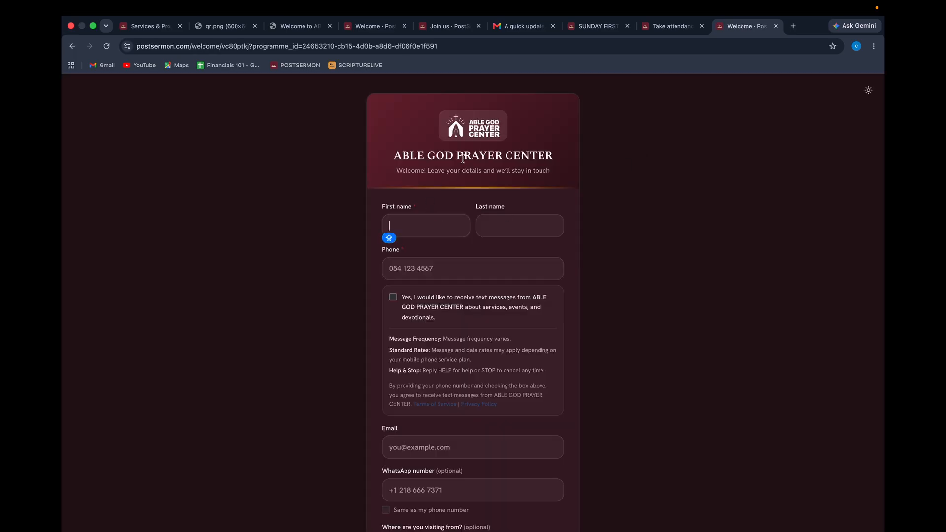
scroll(409, 267, "down", 3)
scroll(409, 268, "up", 3)
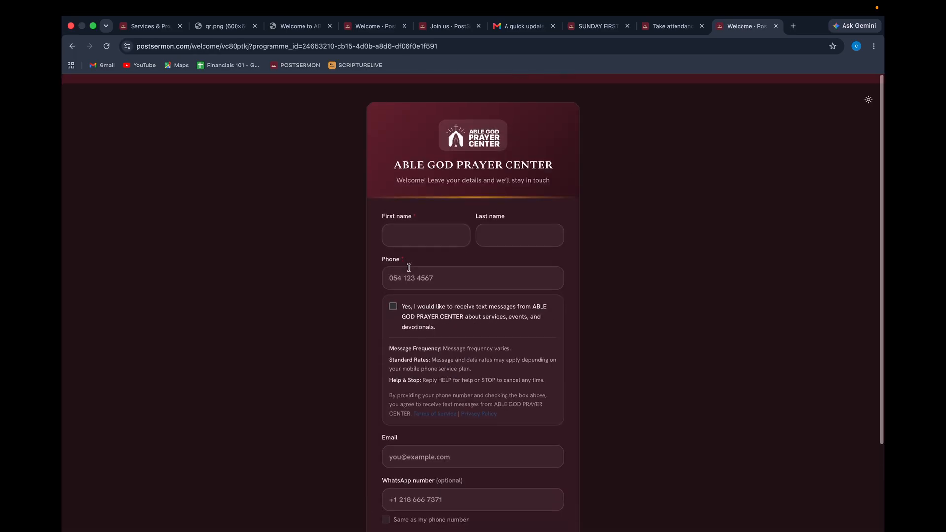
scroll(409, 268, "down", 3)
scroll(450, 179, "up", 3)
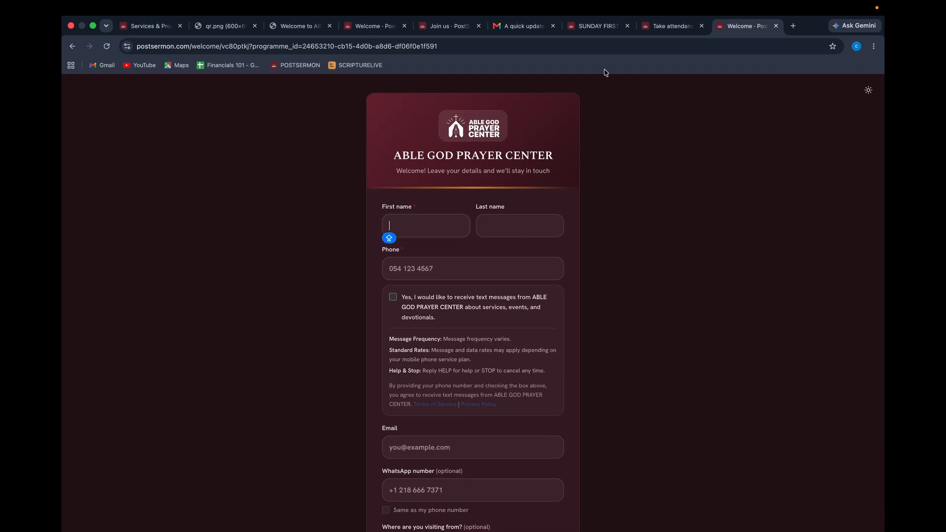
Look over the order-of-service, cell attendance, join and thank-you tabs, then return to the programmes list.
left_click(591, 29)
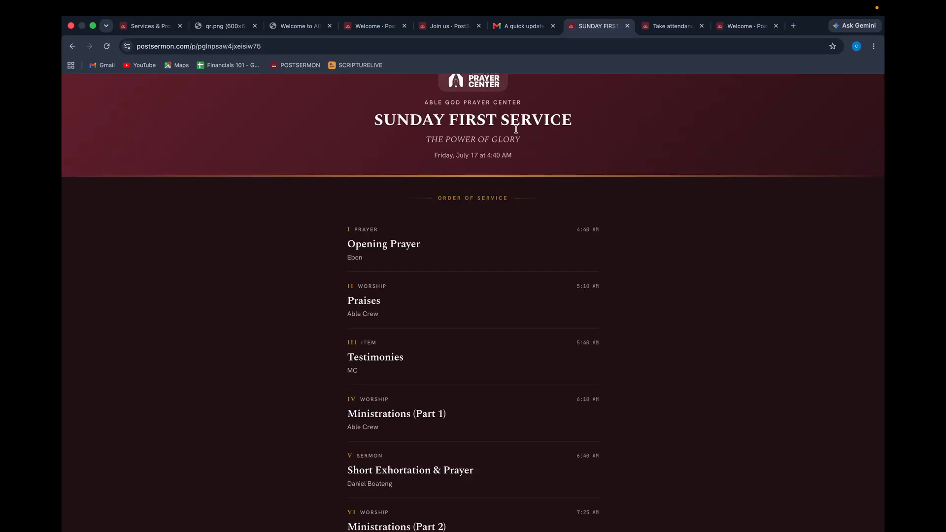
left_click(654, 29)
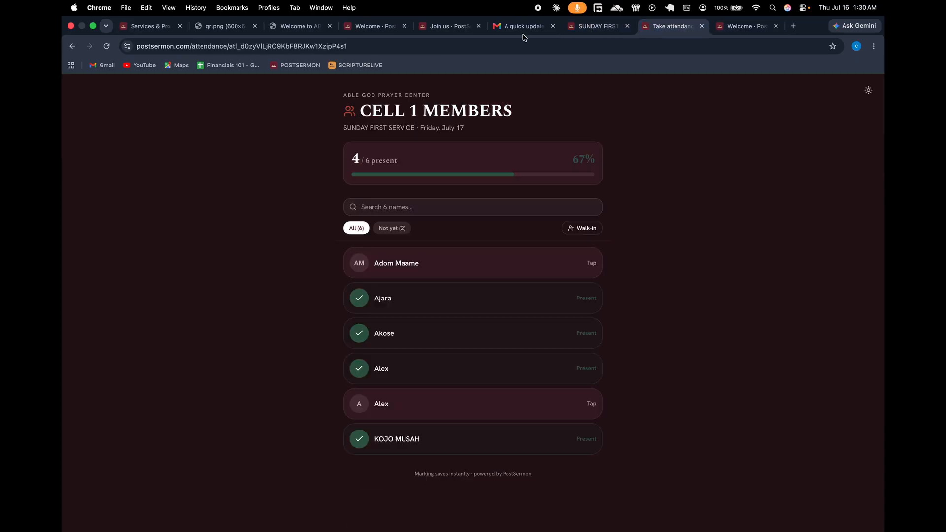
left_click(452, 29)
left_click(374, 27)
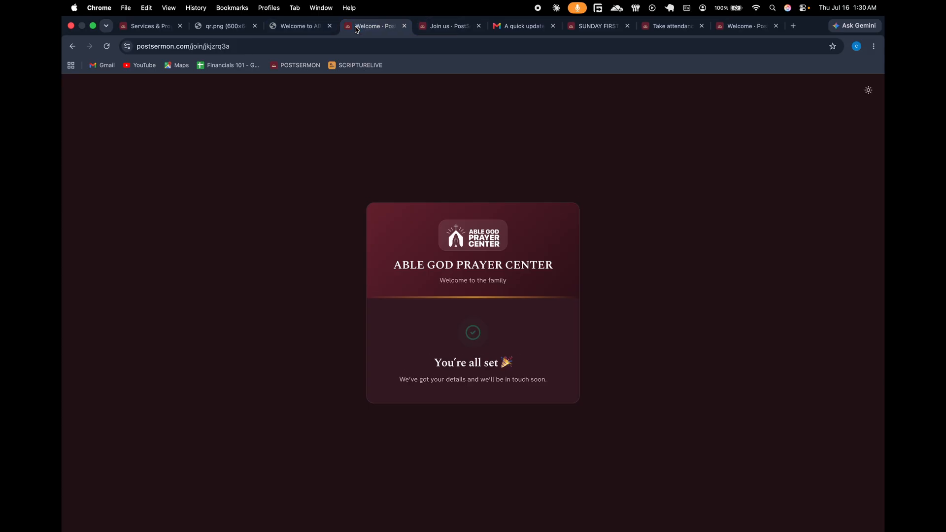
left_click(164, 32)
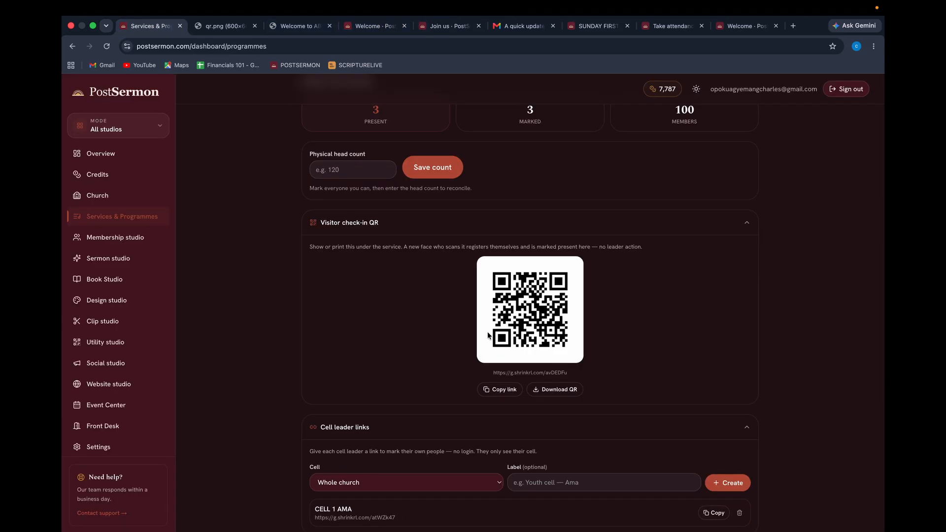
scroll(470, 344, "up", 2)
scroll(470, 344, "down", 8)
scroll(466, 342, "up", 10)
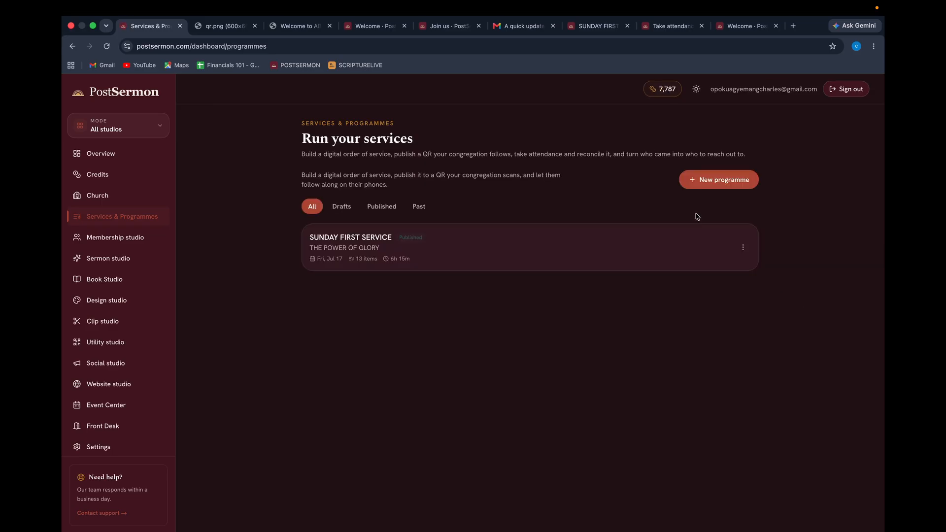
Open SUNDAY FIRST SERVICE attendance and save a physical head count of 10.
left_click(526, 258)
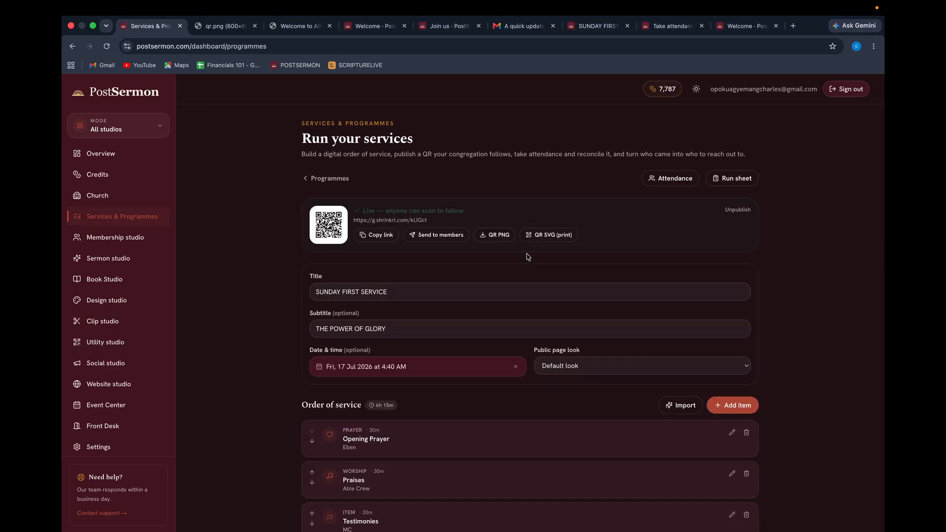
left_click(675, 178)
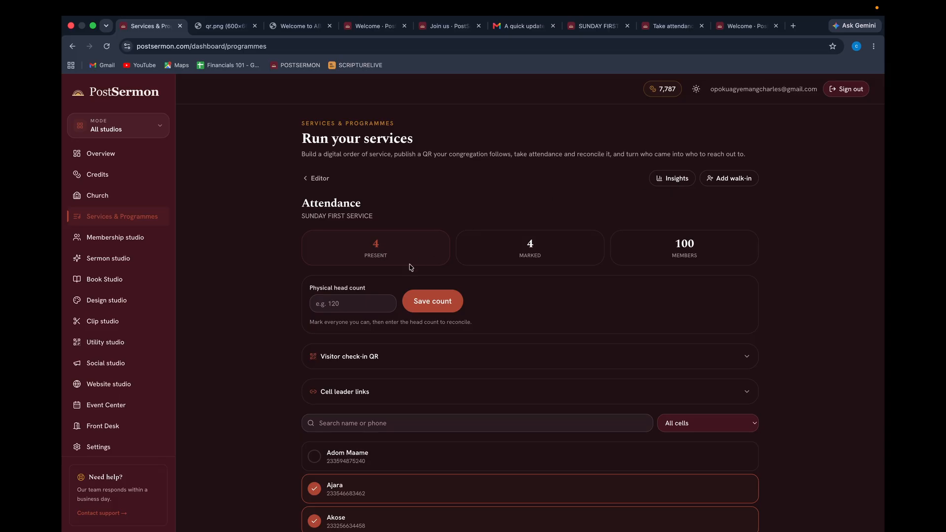
scroll(511, 389, "down", 2)
left_click(580, 317)
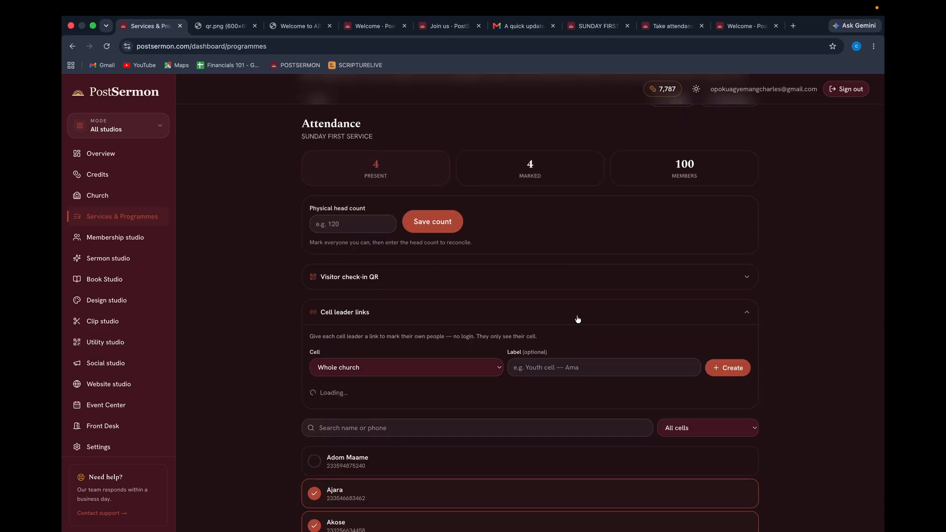
left_click(699, 314)
left_click(358, 230)
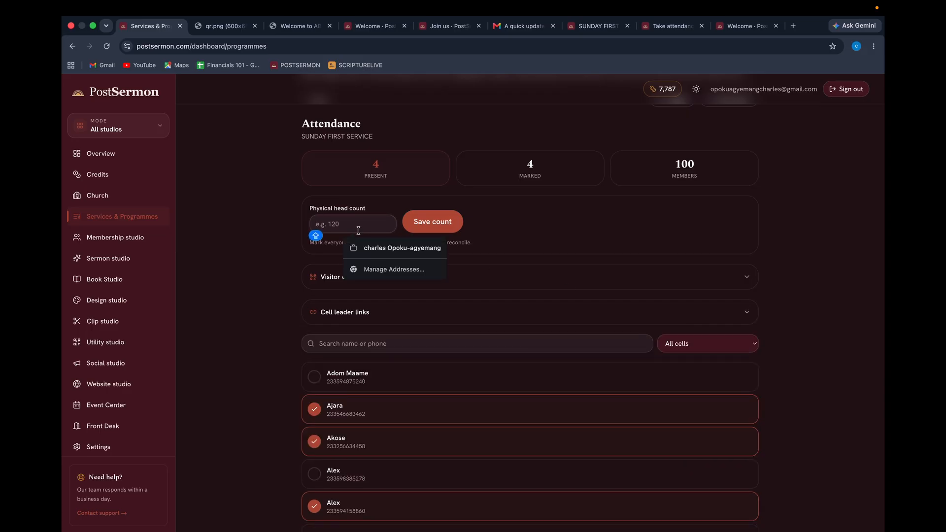
type("10")
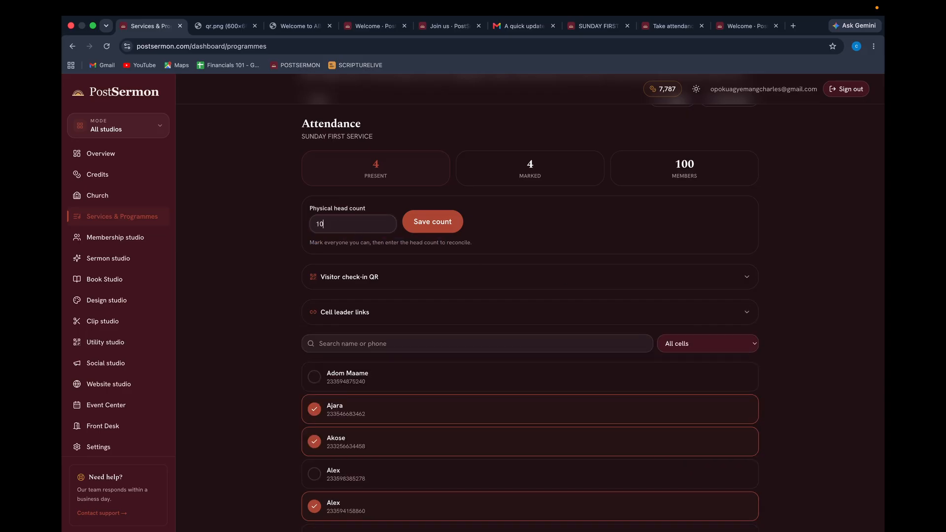
left_click(441, 228)
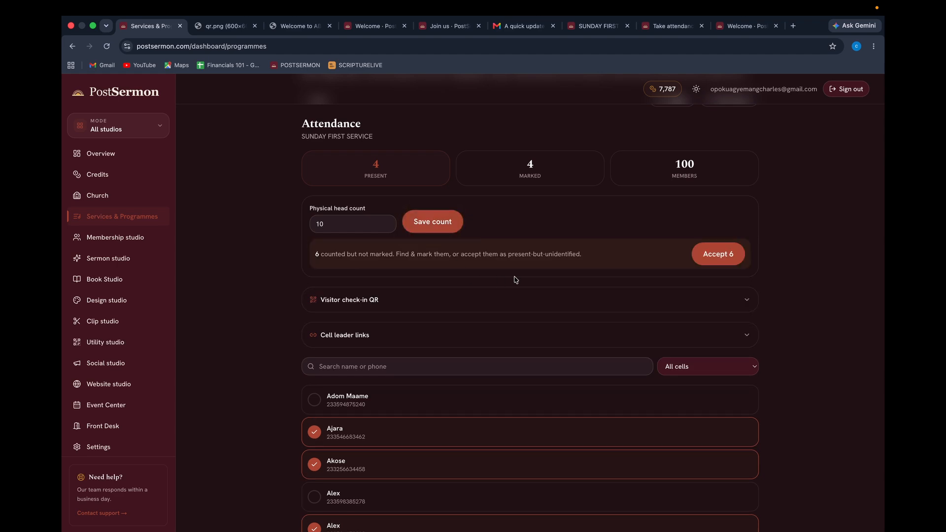
Accept the 6 unnamed attendees as present.
scroll(487, 318, "down", 2)
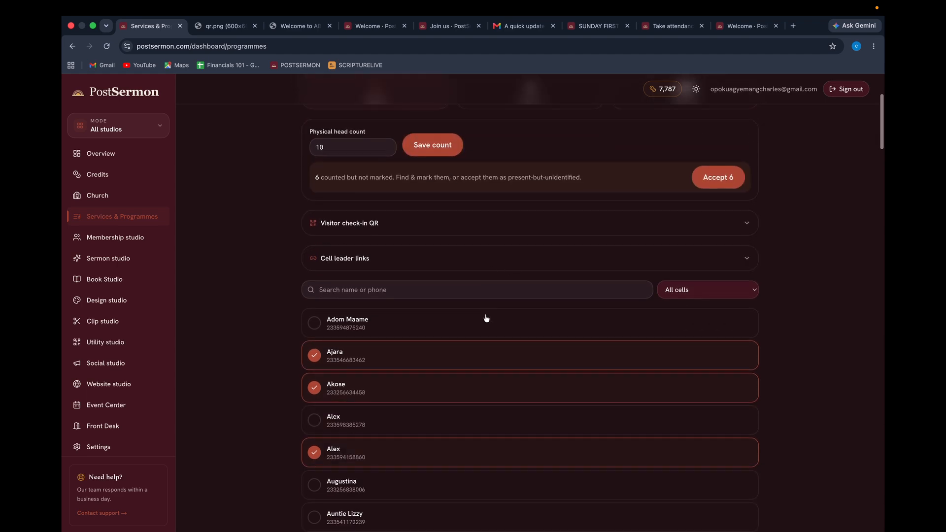
scroll(493, 305, "down", 2)
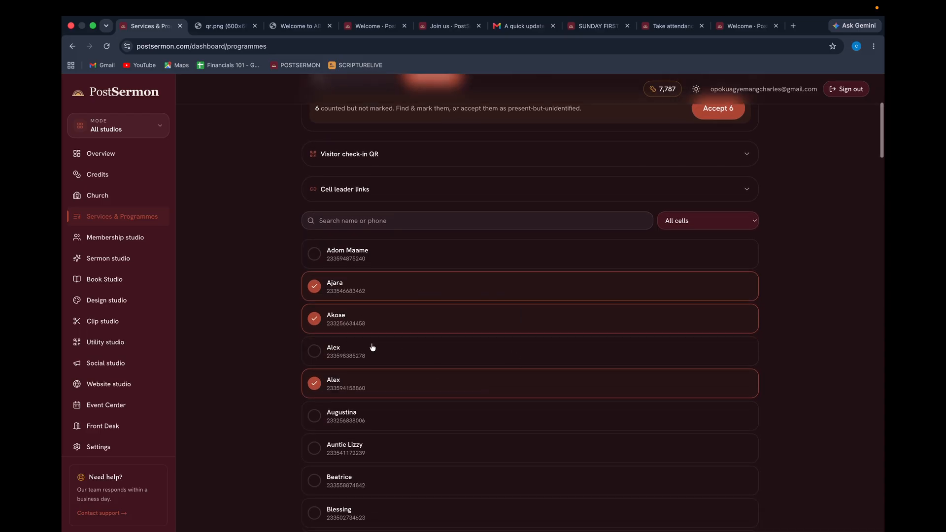
scroll(407, 206, "up", 3)
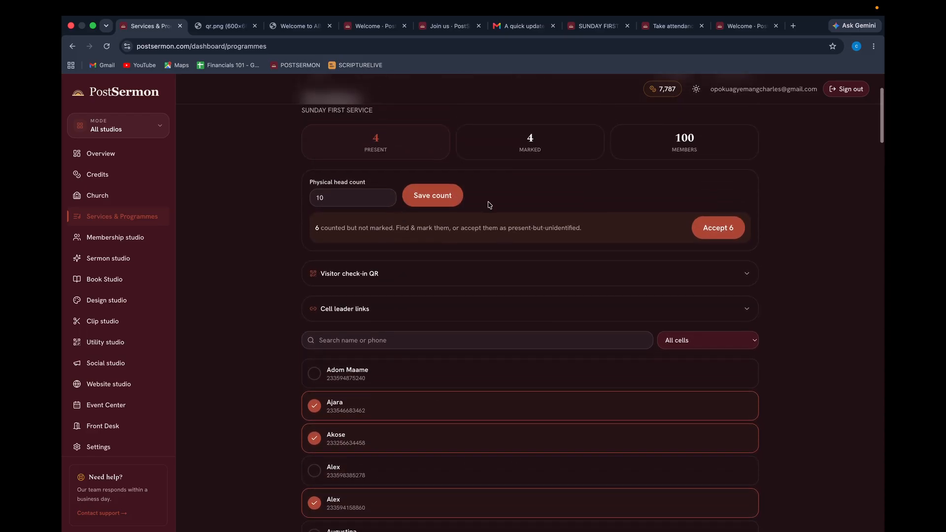
left_click(716, 232)
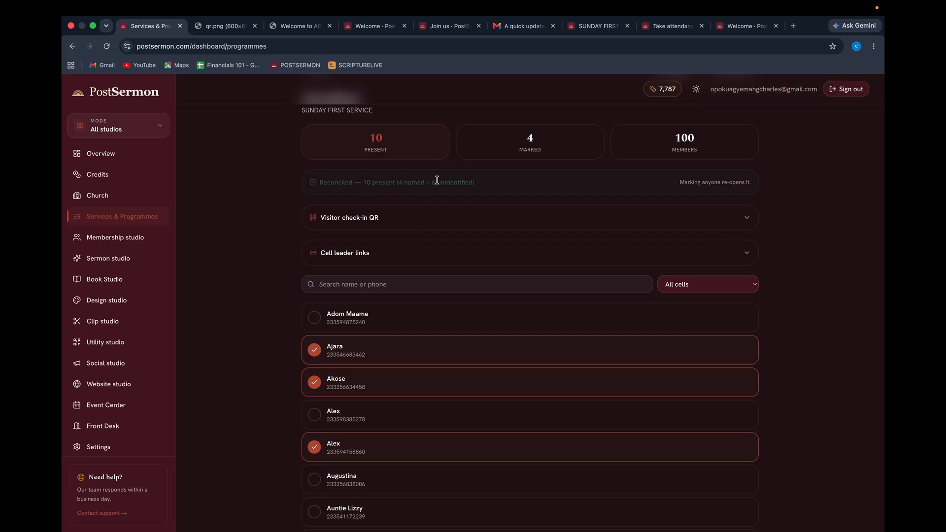
Mark six more members present and finalize attendance at 10 present, all named.
scroll(403, 334, "down", 5)
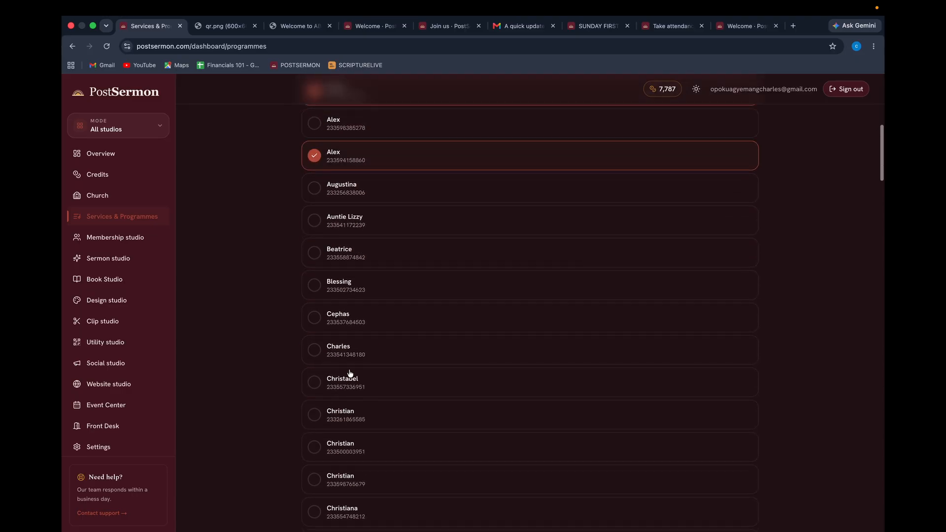
left_click(314, 318)
left_click(313, 358)
left_click(315, 415)
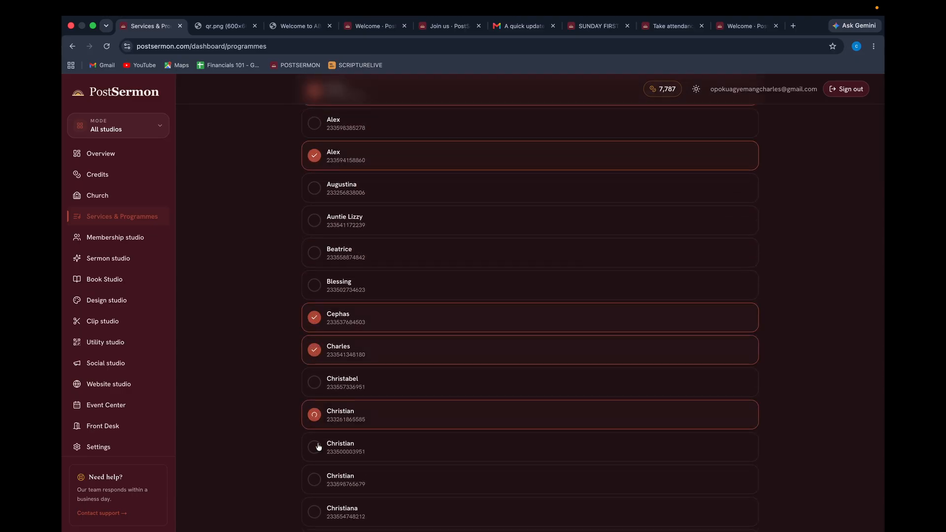
left_click(314, 447)
left_click(315, 481)
left_click(315, 513)
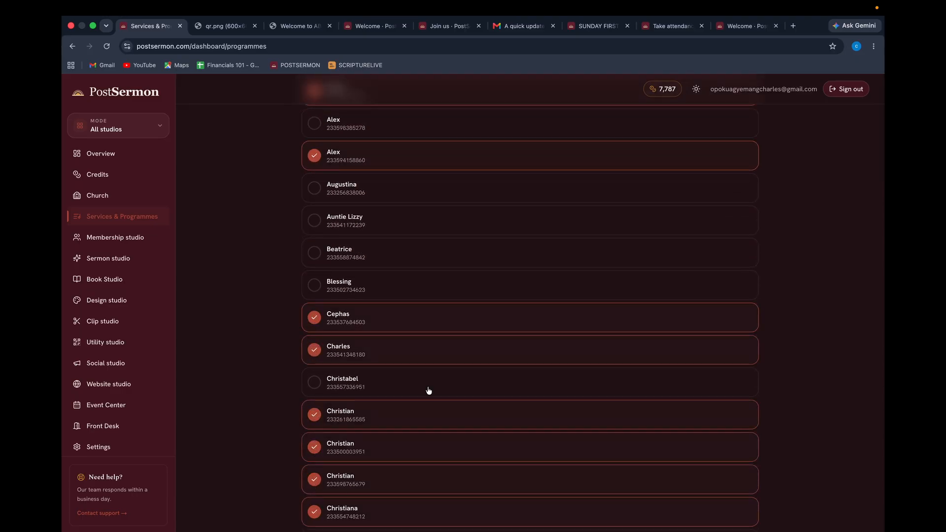
scroll(428, 389, "up", 10)
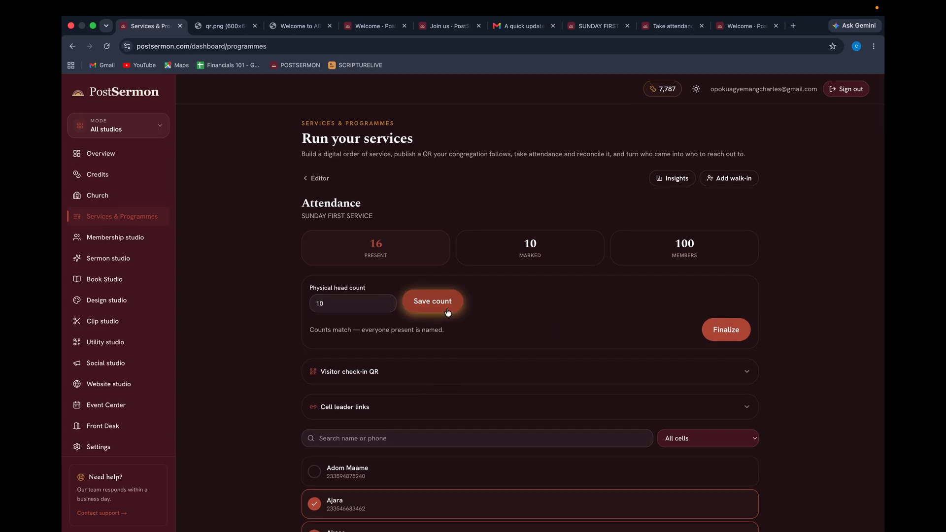
left_click(725, 333)
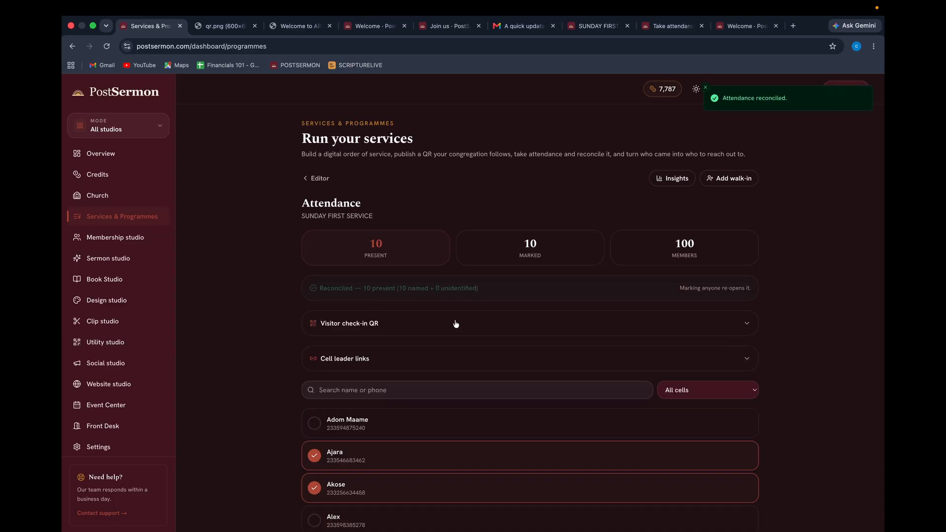
scroll(455, 324, "down", 15)
scroll(456, 324, "up", 5)
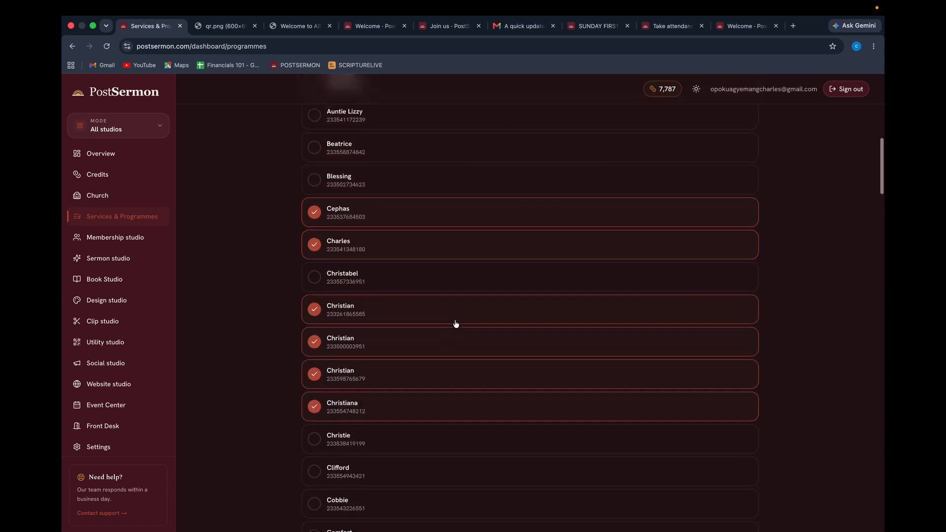
scroll(456, 323, "down", 1)
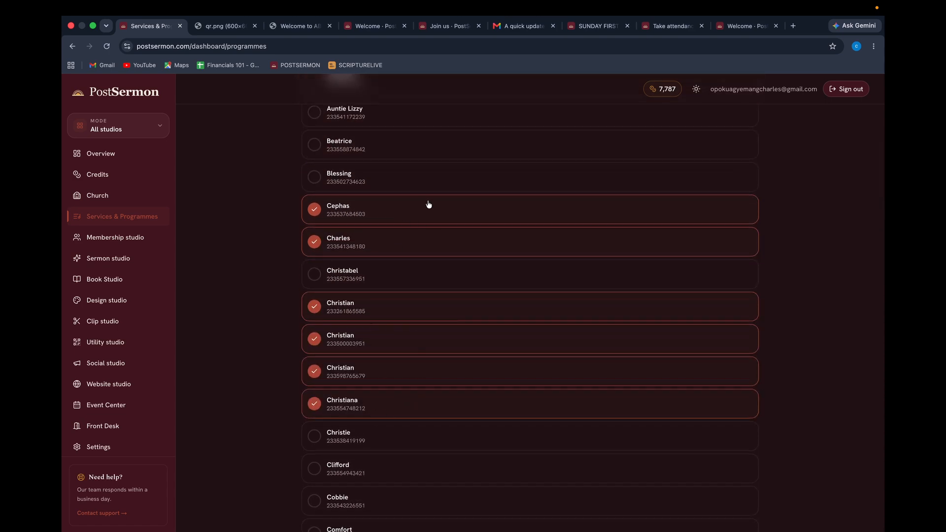
scroll(428, 204, "up", 8)
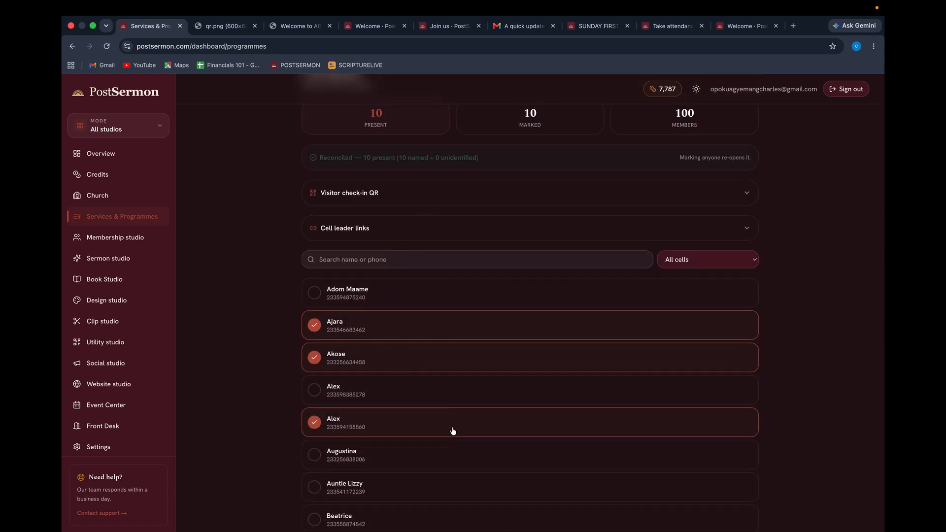
scroll(453, 431, "down", 20)
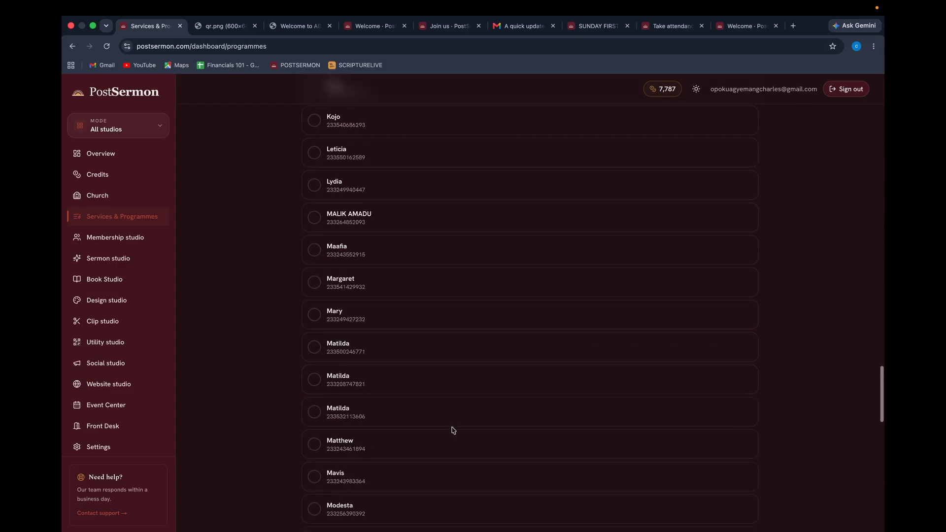
scroll(453, 430, "up", 20)
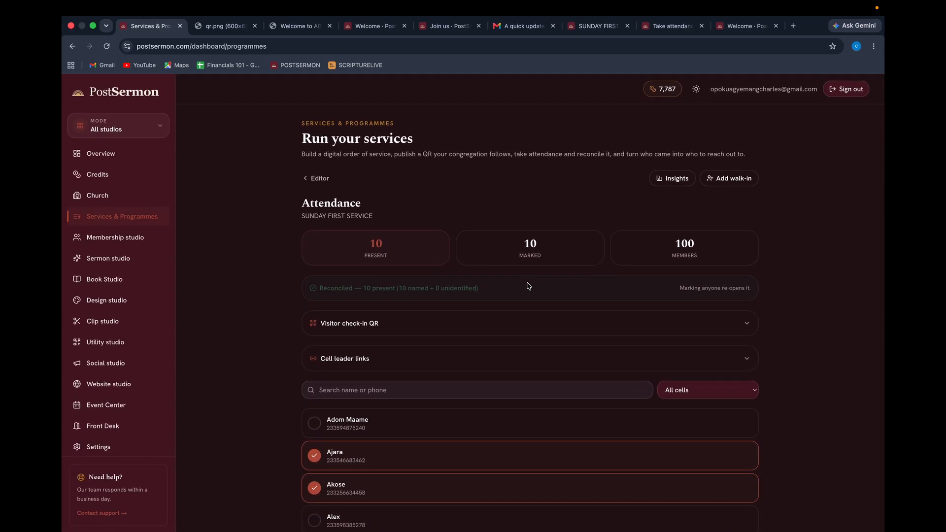
left_click(671, 181)
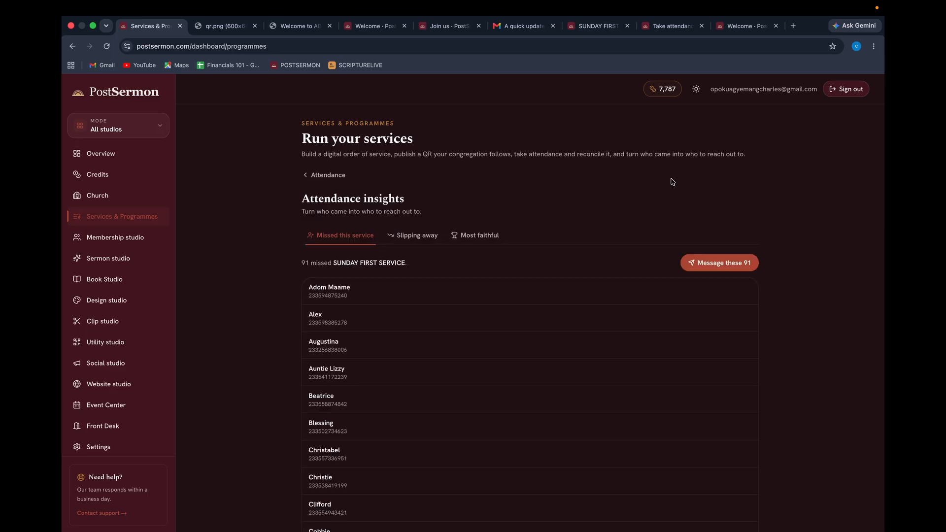
left_click(416, 240)
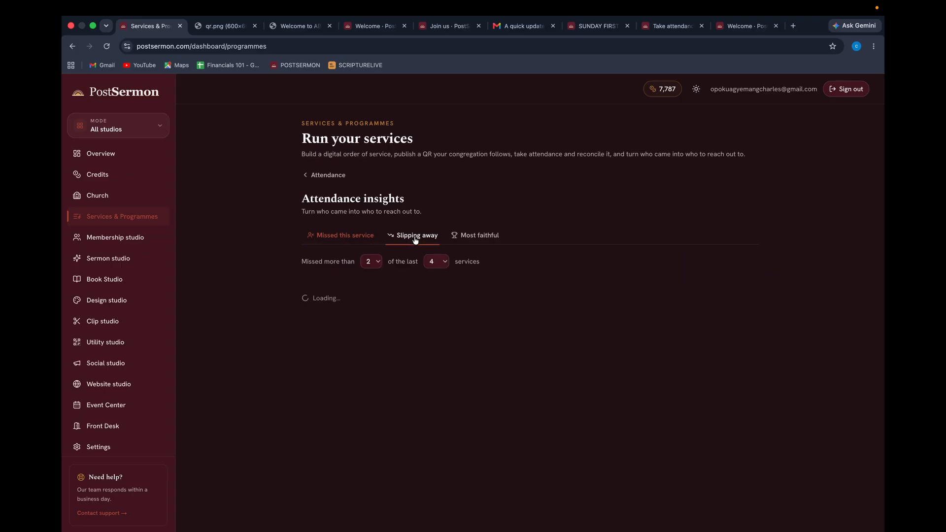
left_click(466, 239)
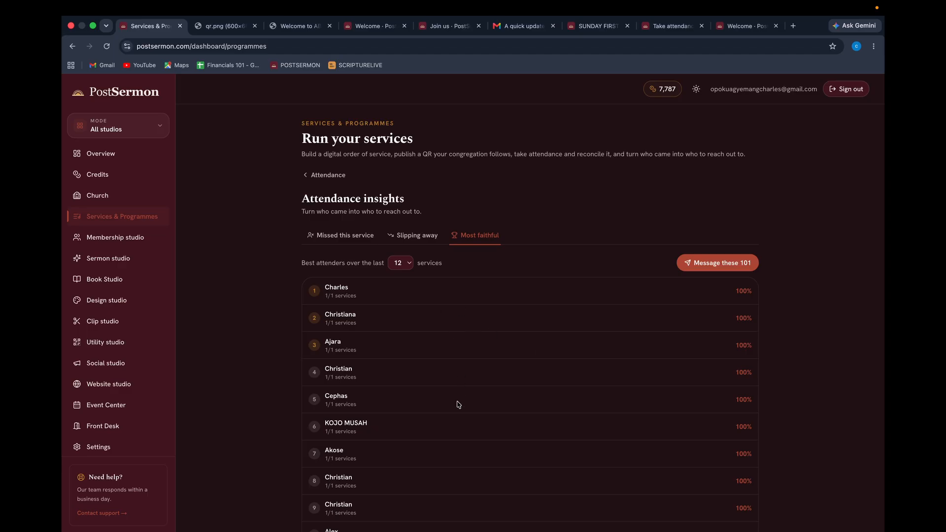
scroll(456, 401, "down", 5)
scroll(442, 268, "down", 6)
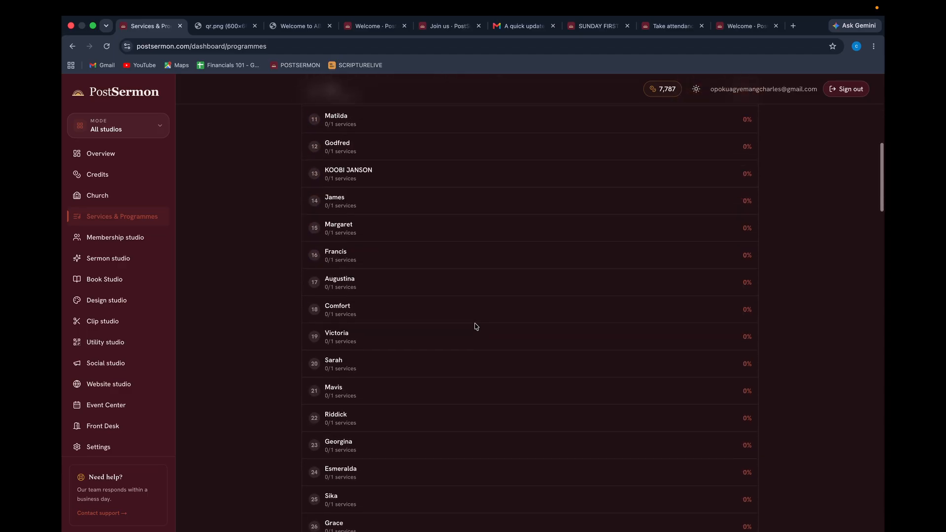
scroll(581, 271, "up", 6)
scroll(581, 269, "down", 3)
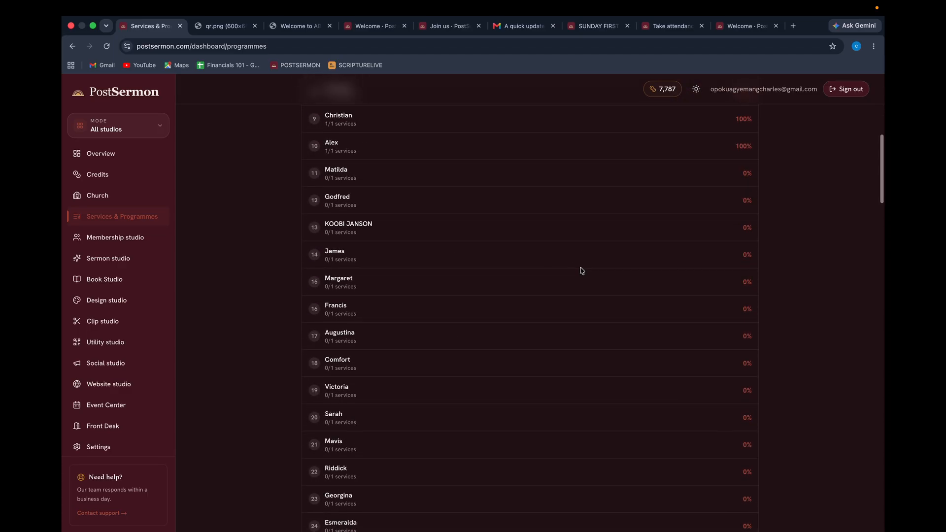
scroll(397, 321, "up", 10)
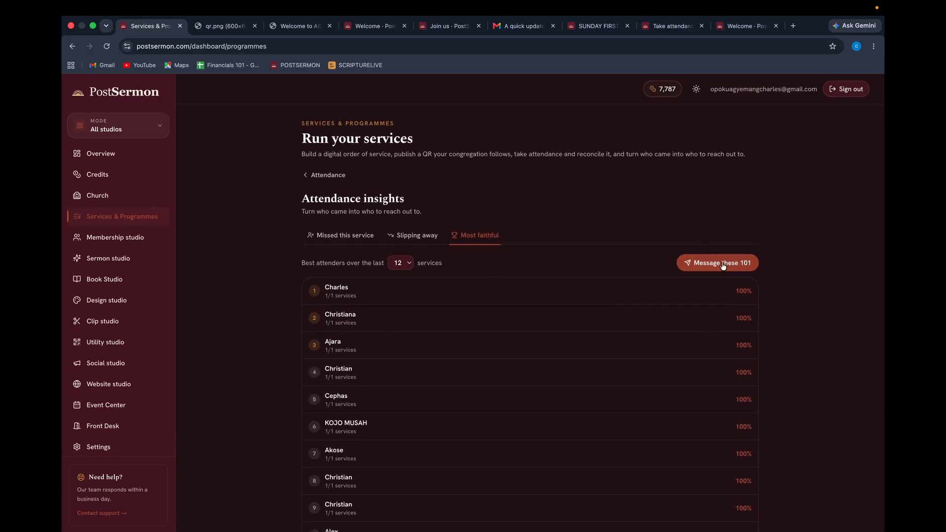
left_click(419, 235)
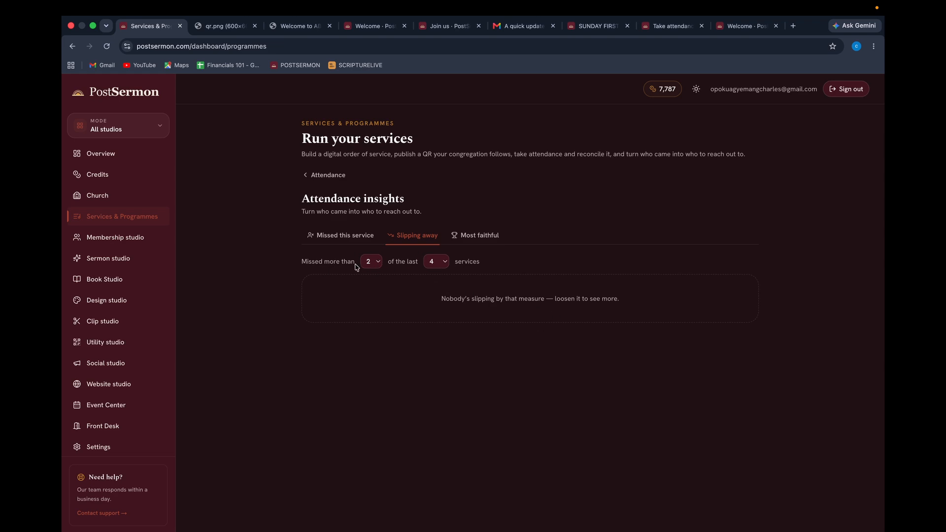
left_click(345, 237)
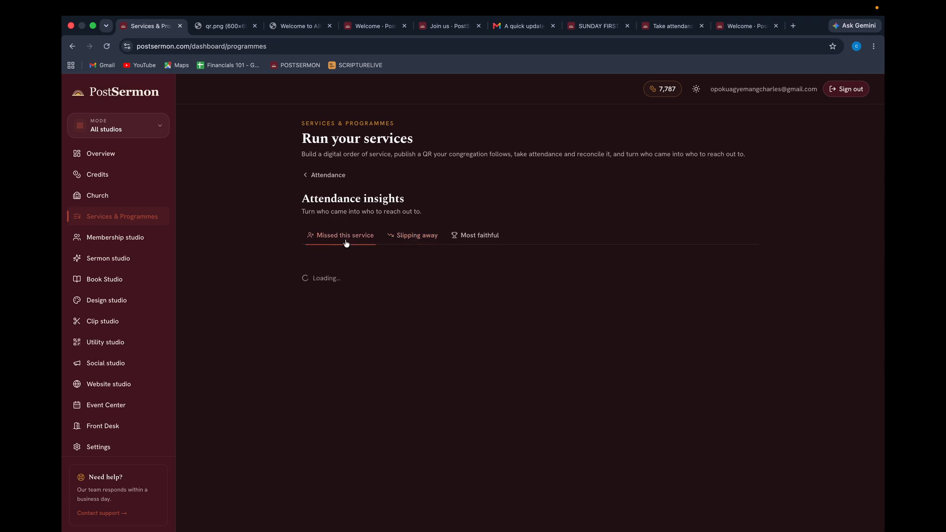
left_click(326, 176)
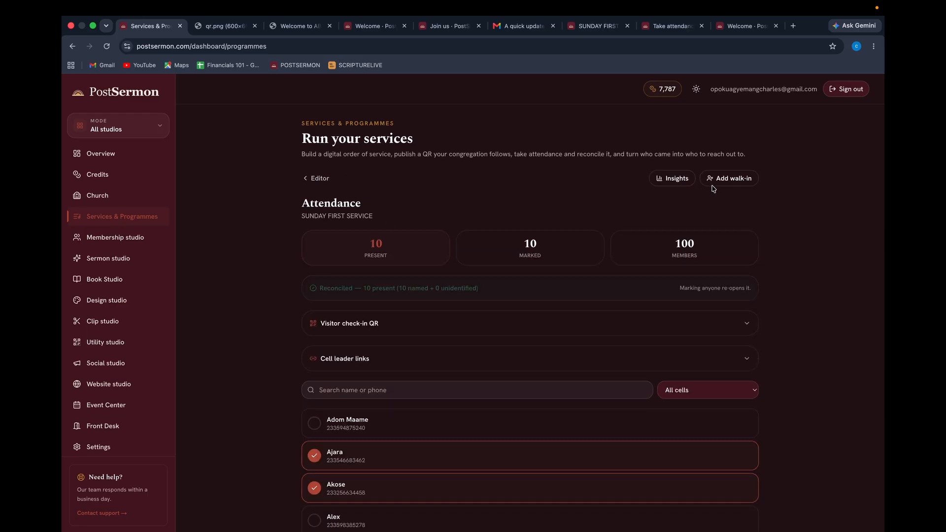
Go back through the editor to the Services & Programmes list showing SUNDAY FIRST SERVICE.
left_click(325, 178)
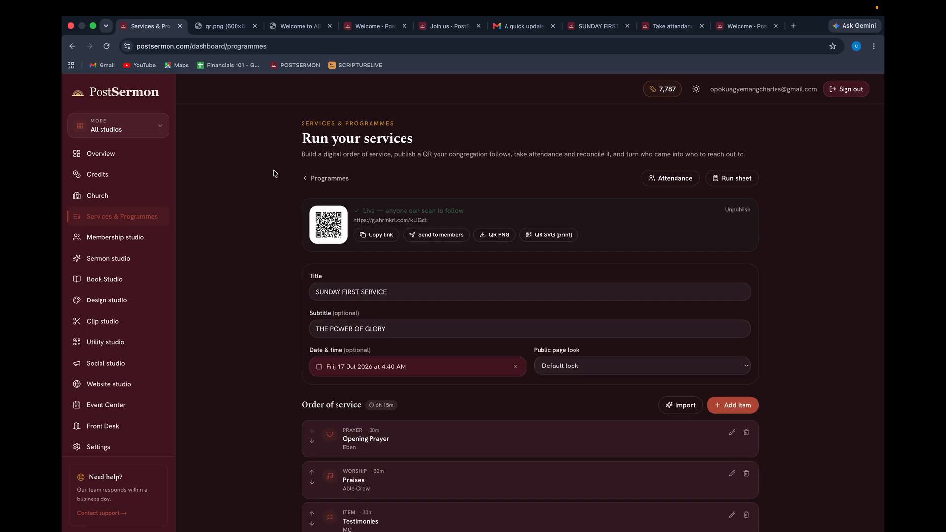
left_click(325, 180)
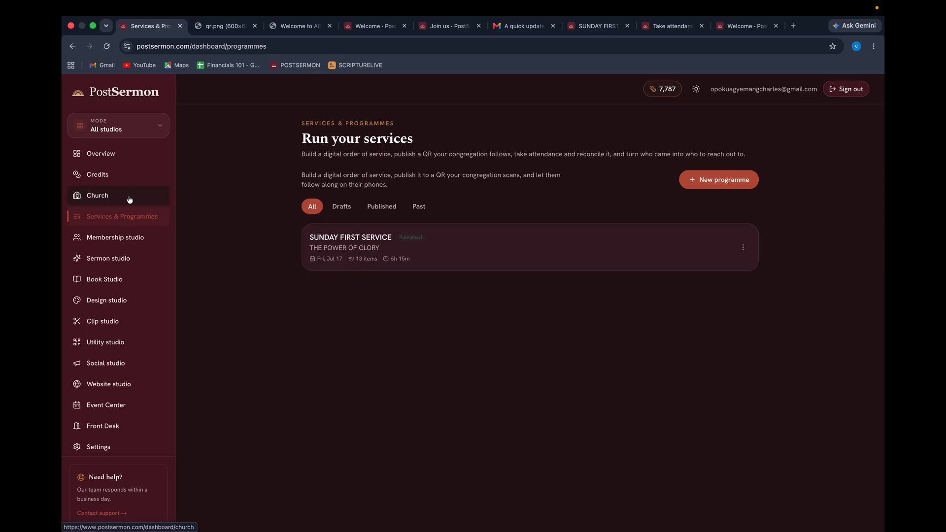
left_click(114, 238)
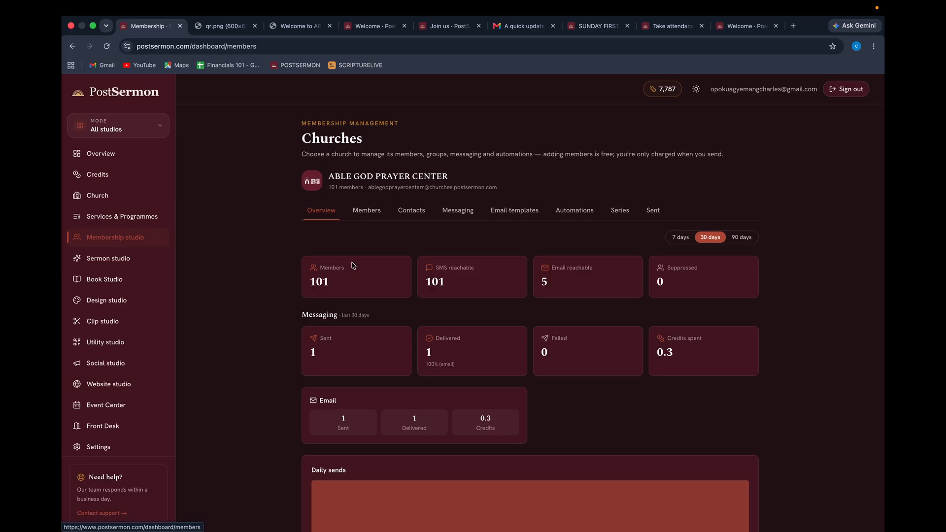
left_click(365, 211)
left_click(381, 240)
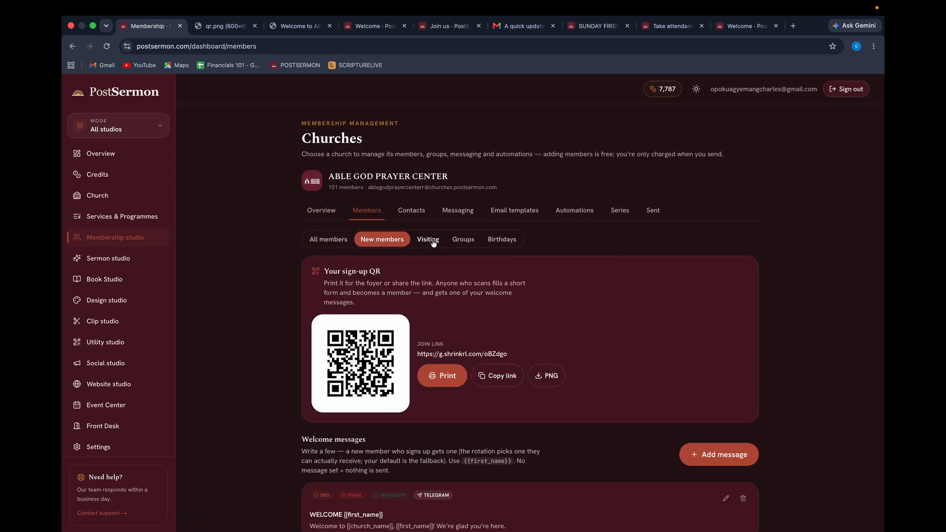
left_click(429, 239)
left_click(462, 240)
left_click(503, 239)
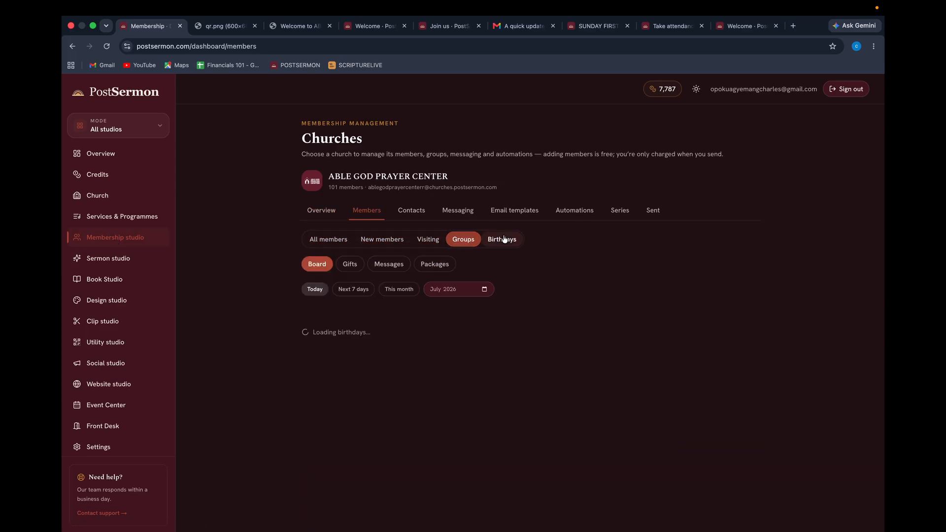
left_click(379, 266)
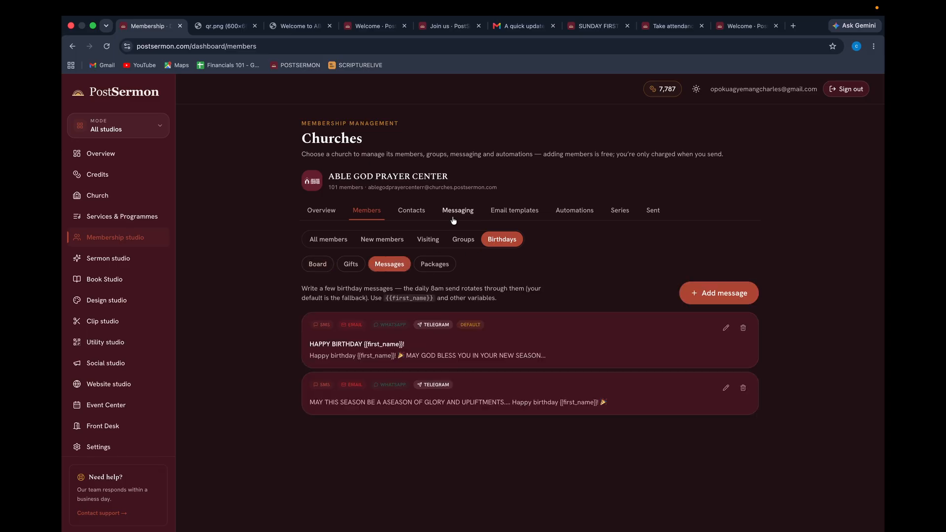
left_click(410, 211)
left_click(453, 209)
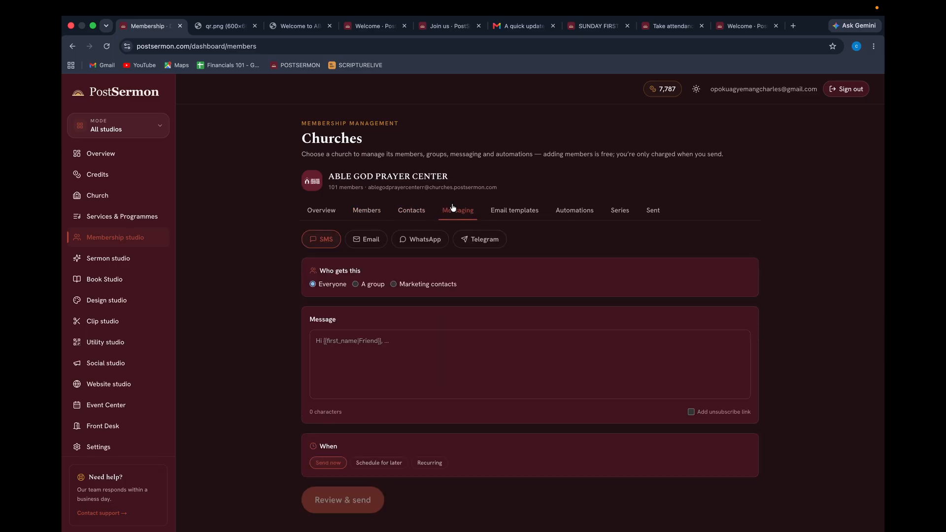
left_click(367, 240)
left_click(423, 240)
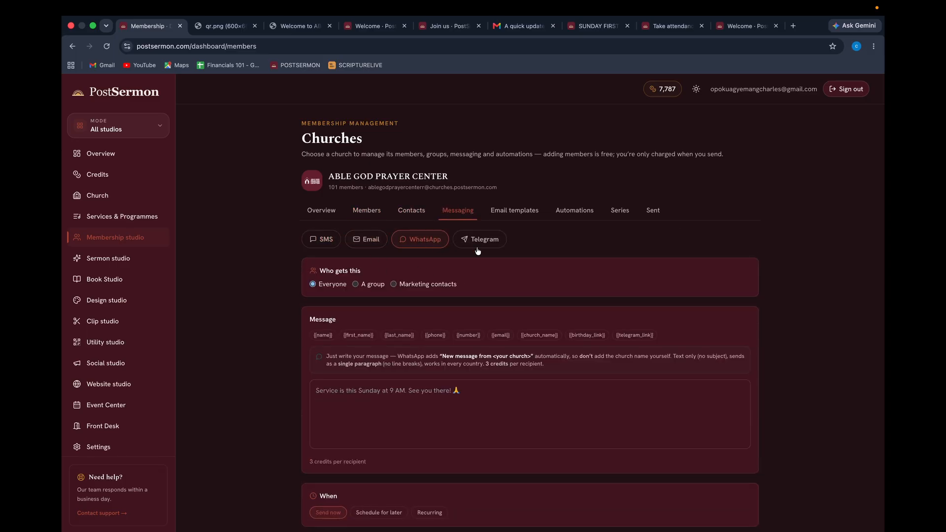
left_click(482, 240)
left_click(508, 213)
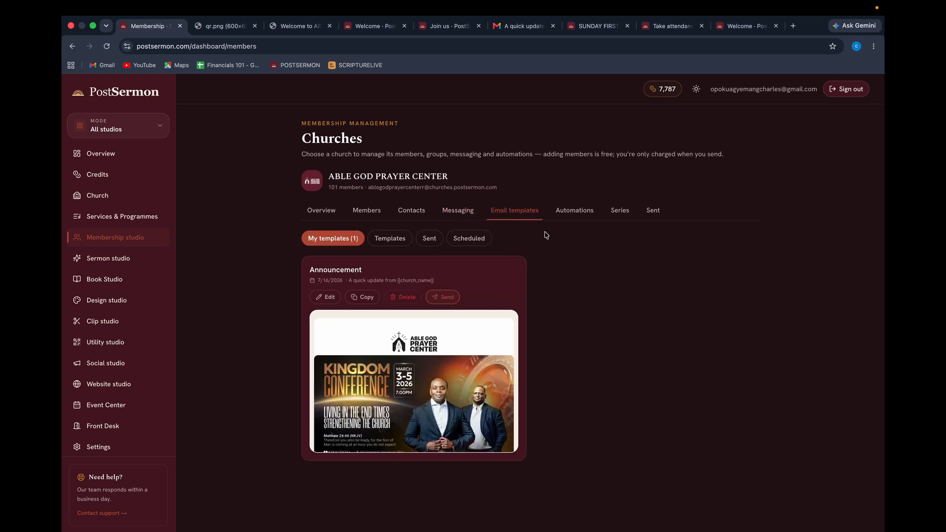
left_click(571, 217)
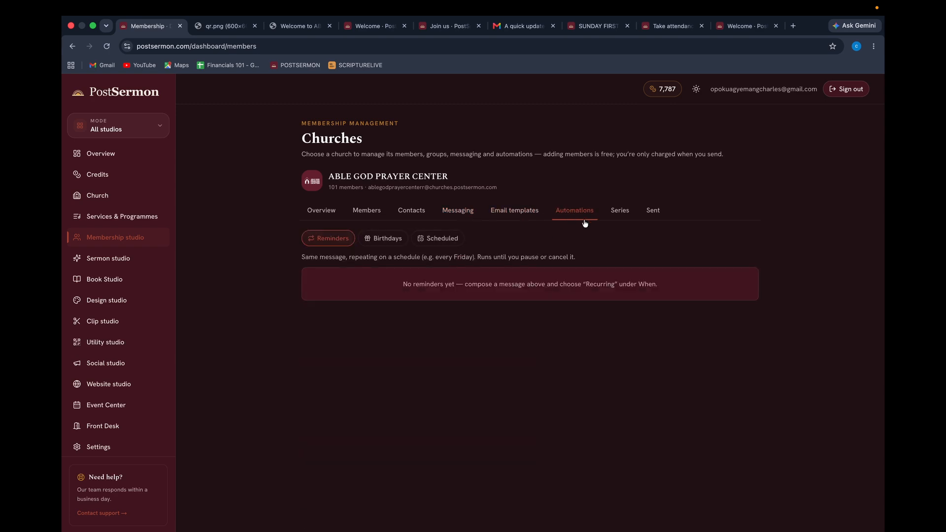
left_click(619, 212)
left_click(654, 213)
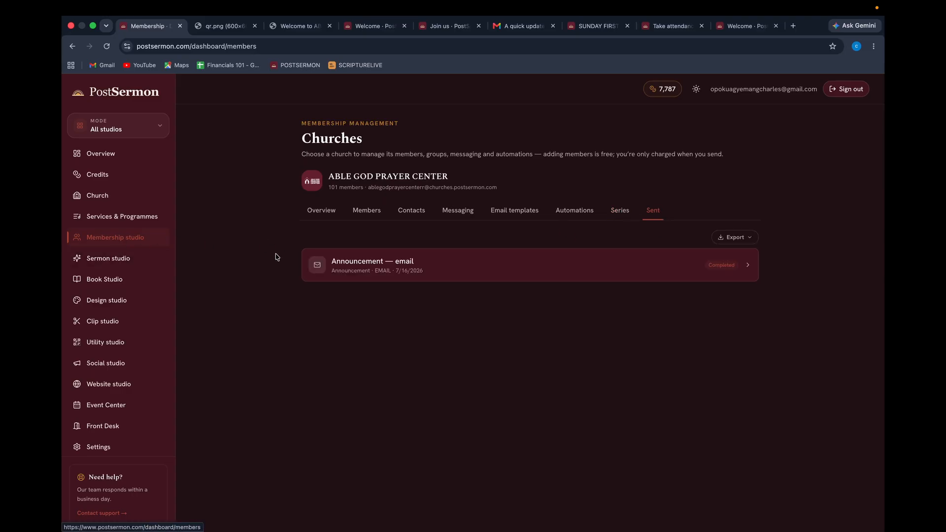
left_click(106, 217)
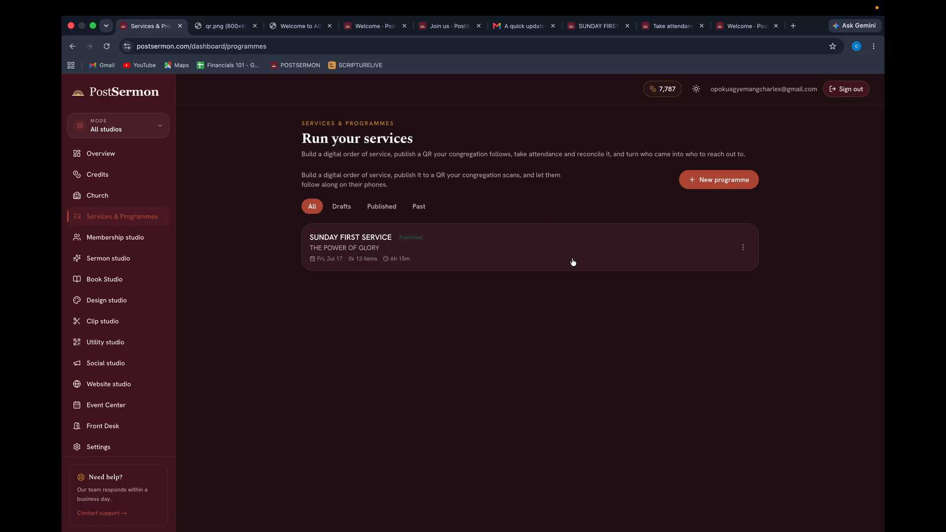
left_click(486, 249)
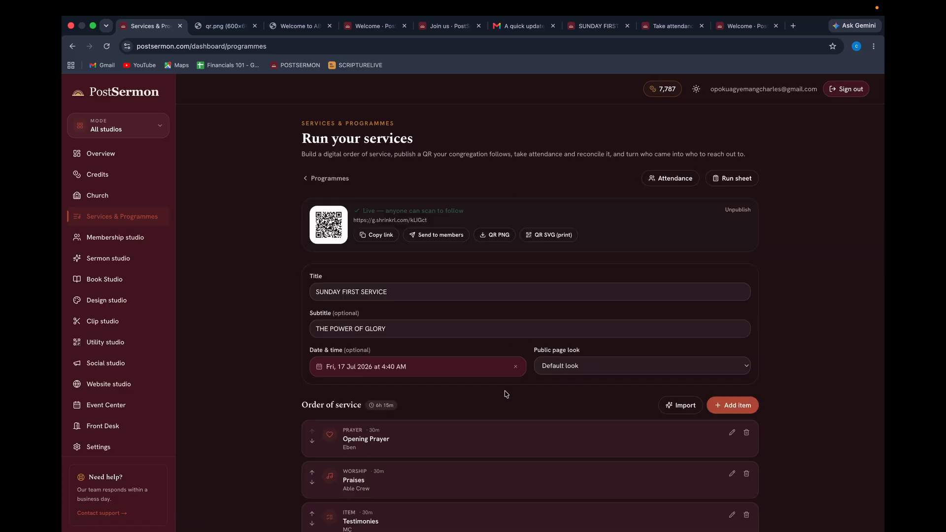
scroll(762, 254, "down", 5)
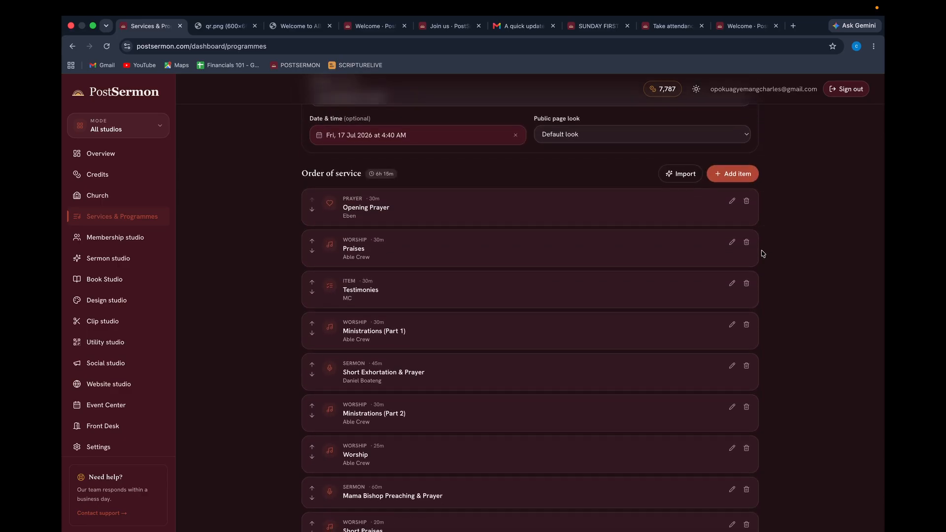
scroll(763, 254, "down", 3)
scroll(763, 253, "up", 10)
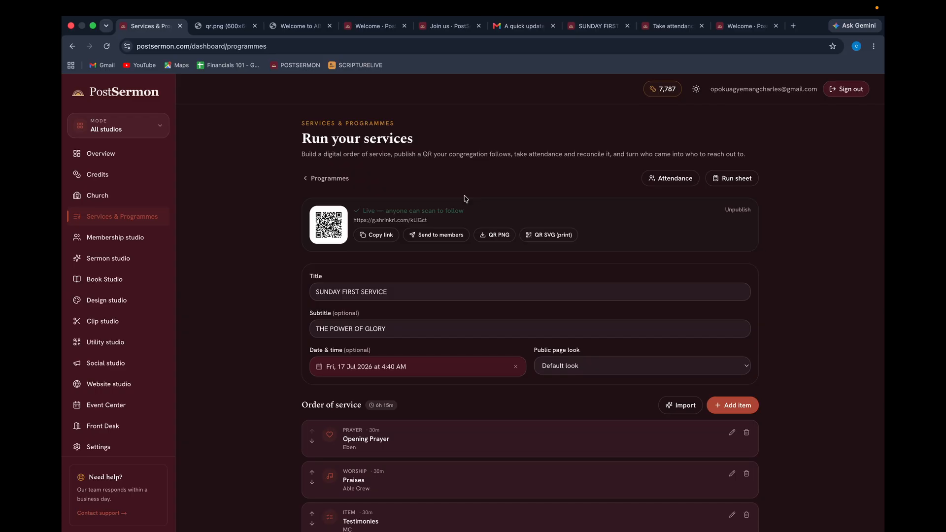
left_click(663, 181)
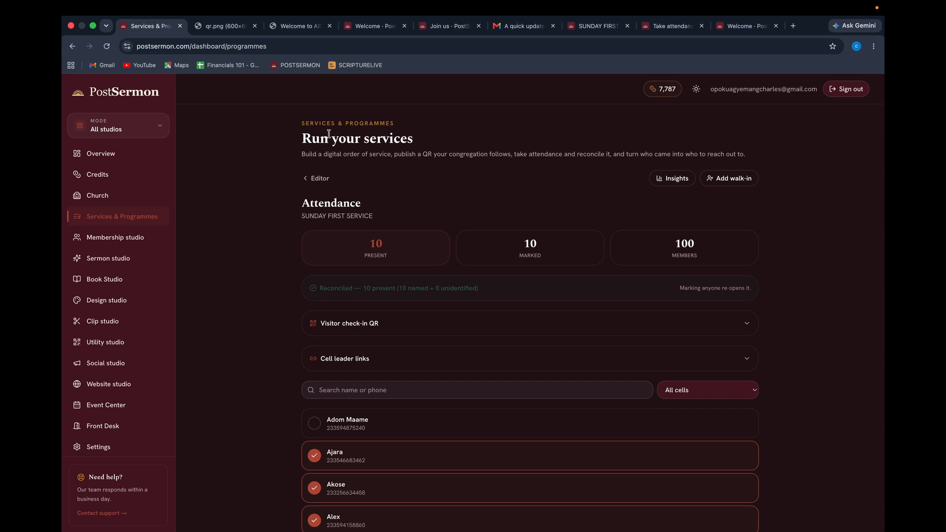
left_click(319, 178)
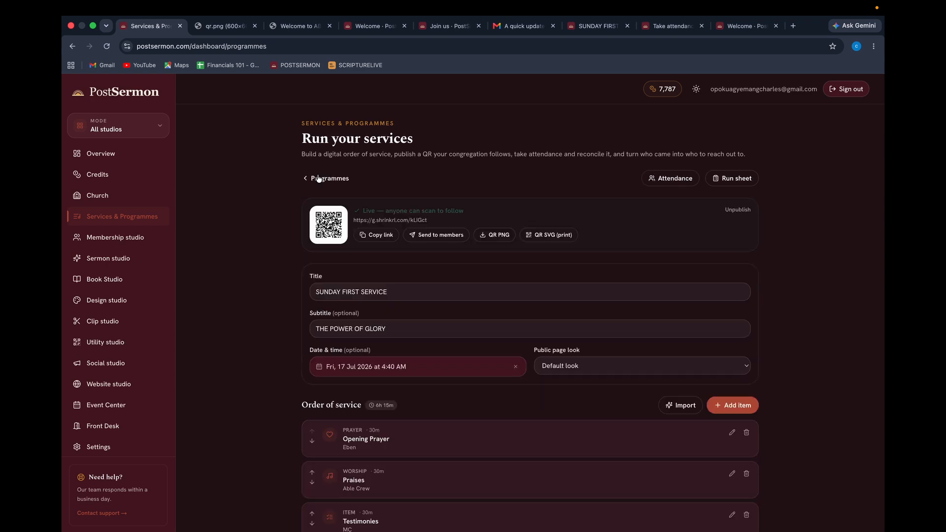
left_click(319, 179)
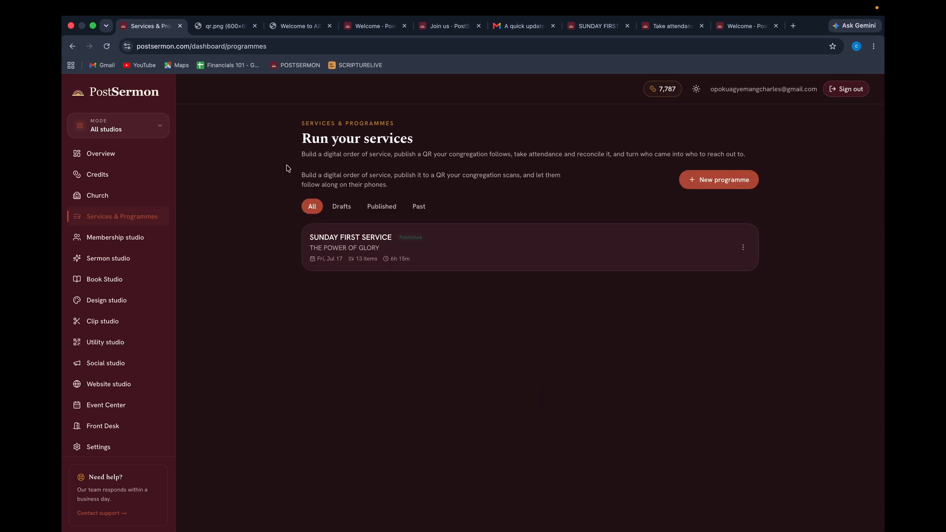
left_click(111, 238)
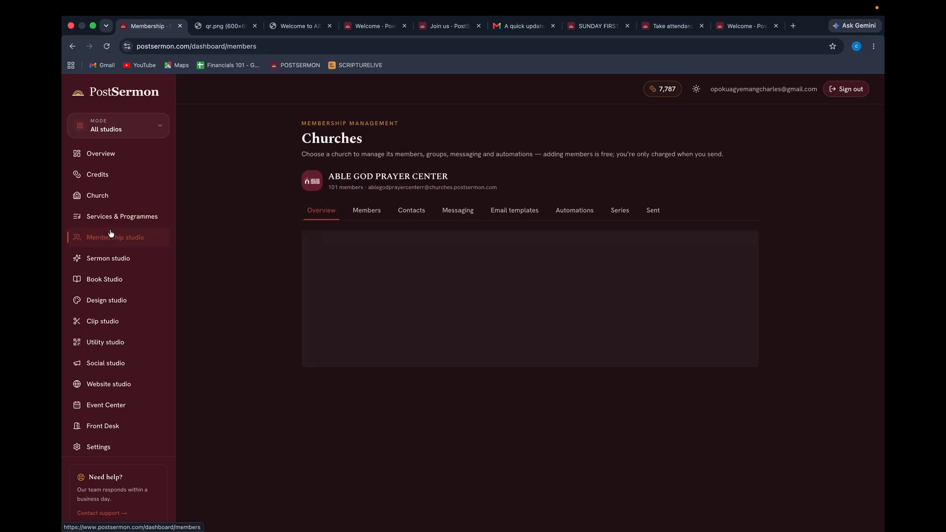
left_click(99, 216)
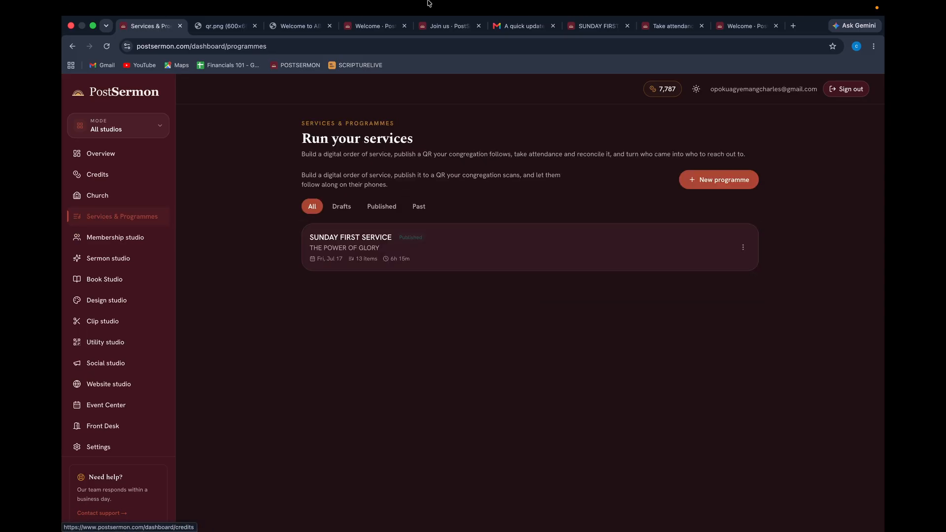